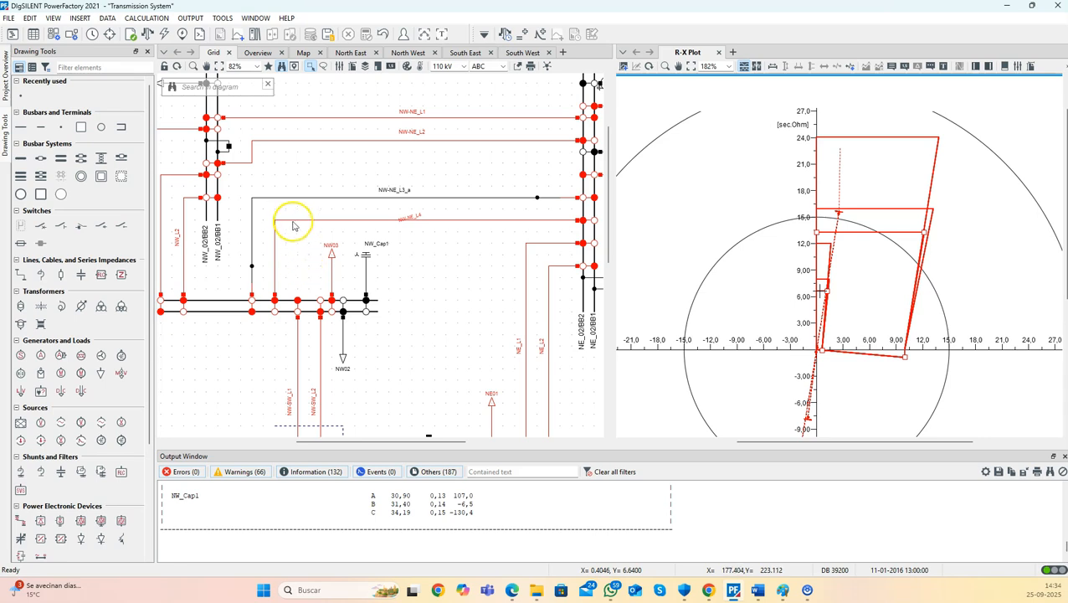
pyautogui.click(300, 220)
pyautogui.moveTo(300, 220); pyautogui.dragTo(411, 238)
pyautogui.click(297, 282)
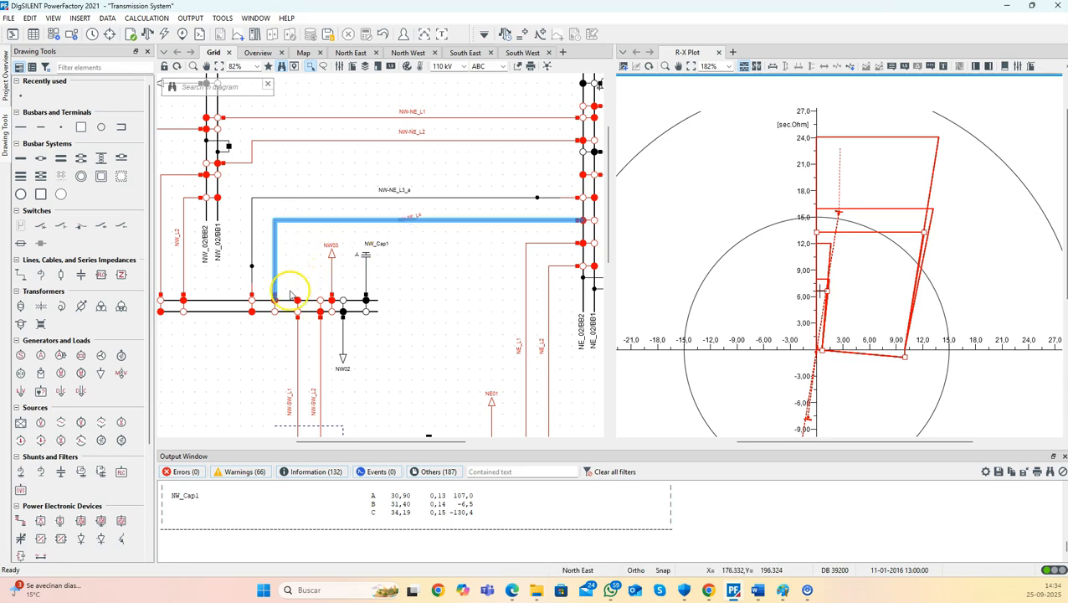
pyautogui.click(270, 283)
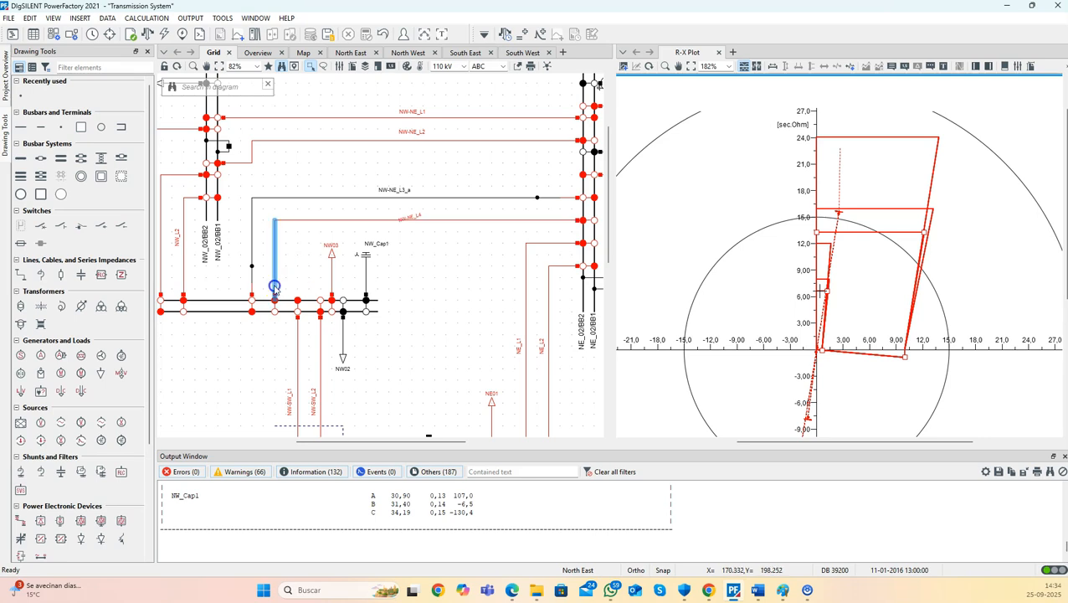
pyautogui.click(290, 283)
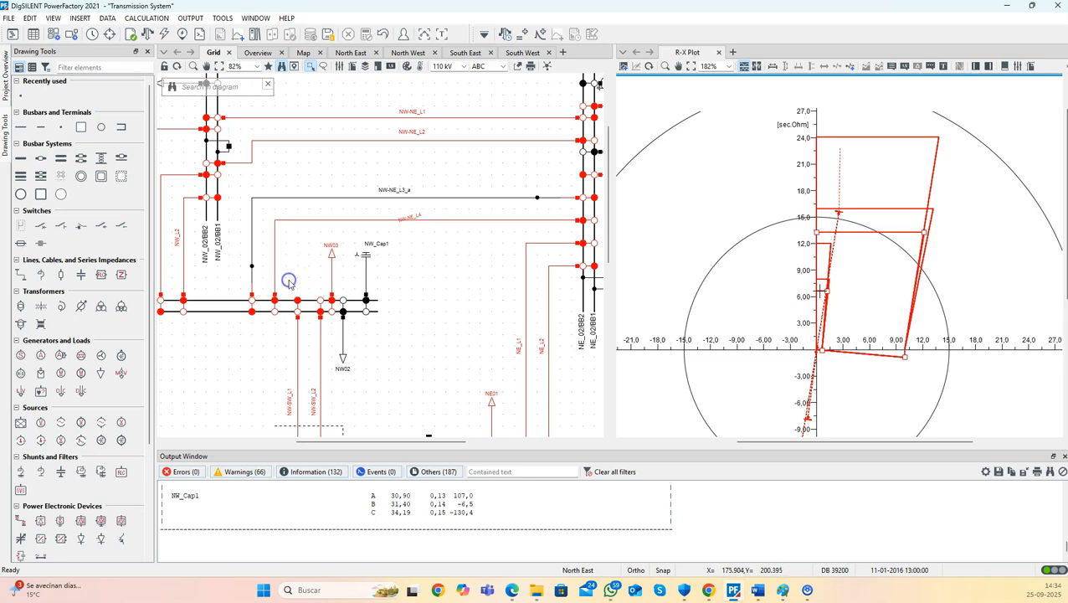
pyautogui.click(277, 285)
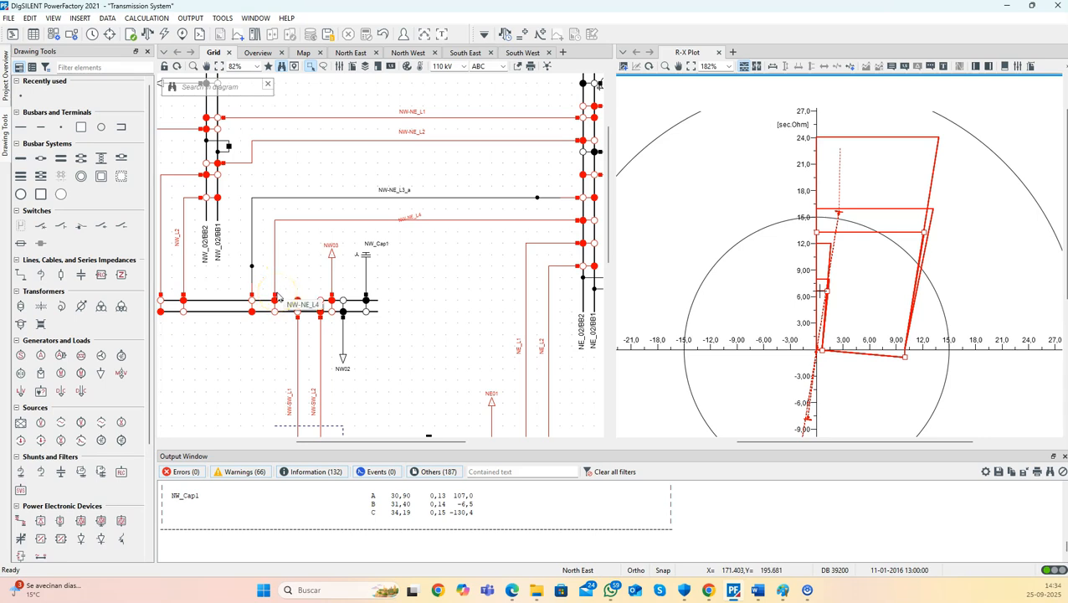
pyautogui.click(286, 294)
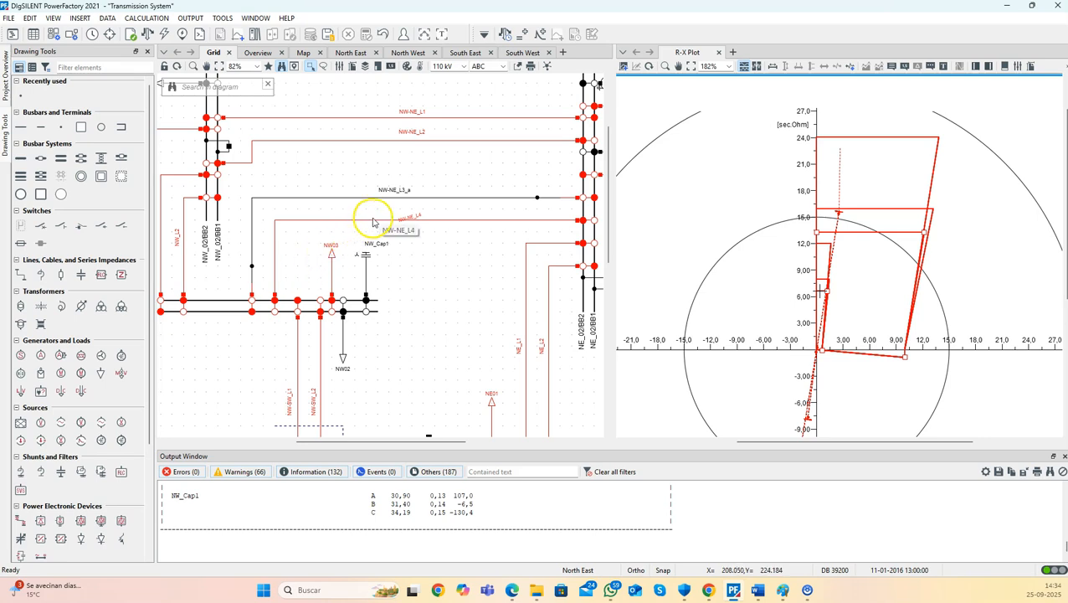
# Review the devices in the NW_03 cubicle of line NW-NE_L4, selecting the distance relay Dist_NW_03-NE_02_2
pyautogui.rightClick(279, 293)
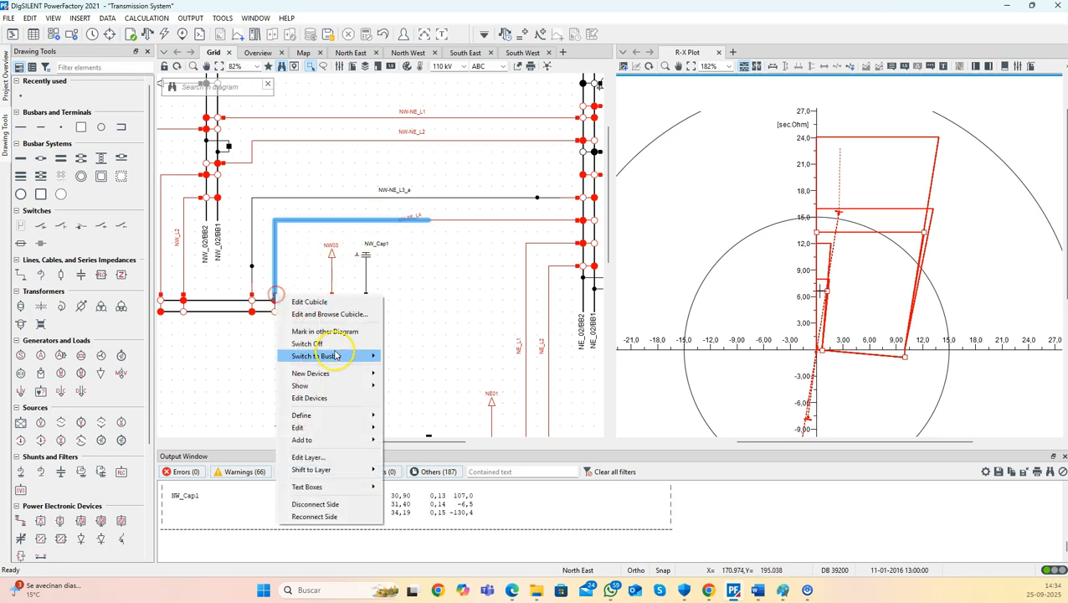
pyautogui.click(349, 398)
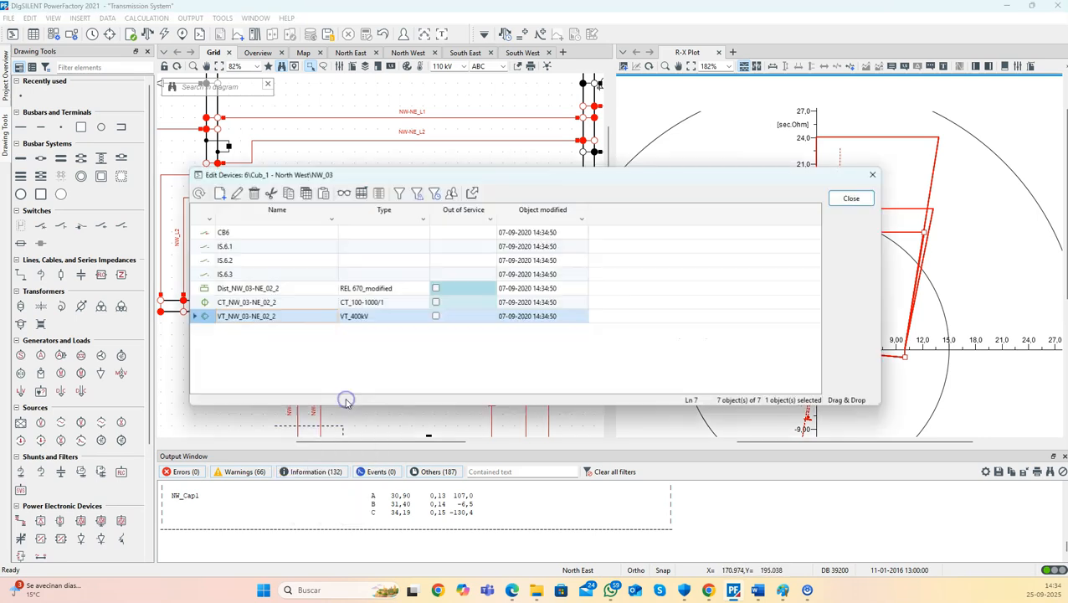
pyautogui.click(202, 290)
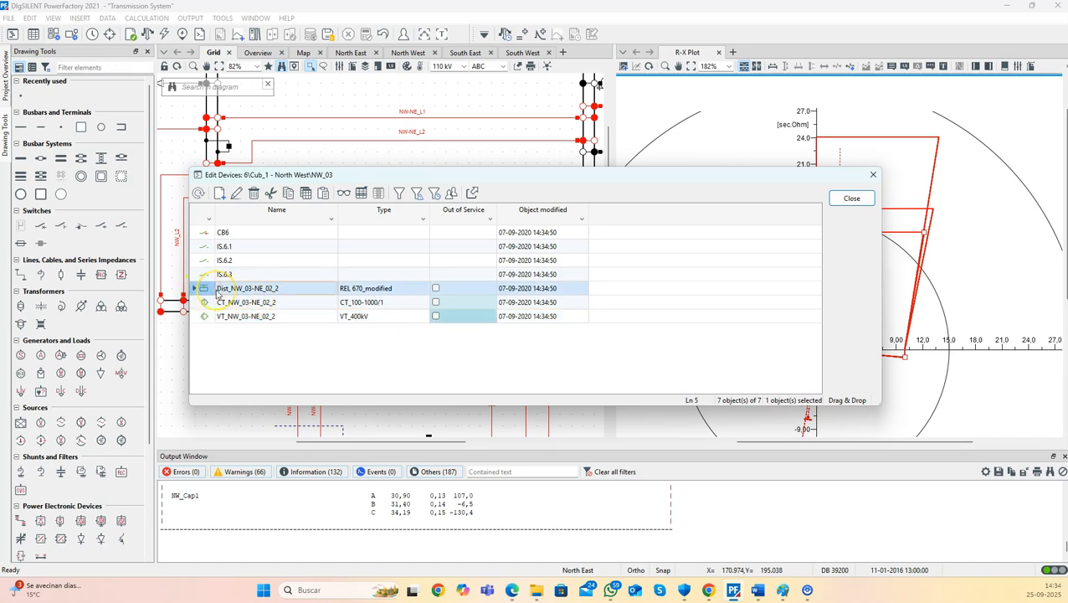
pyautogui.click(873, 174)
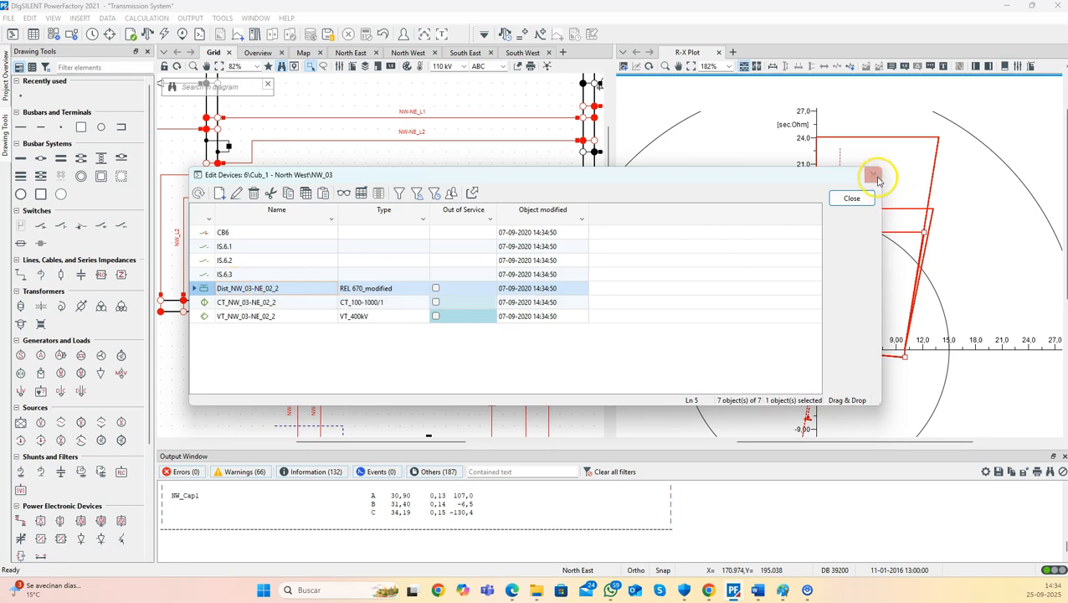
pyautogui.click(442, 273)
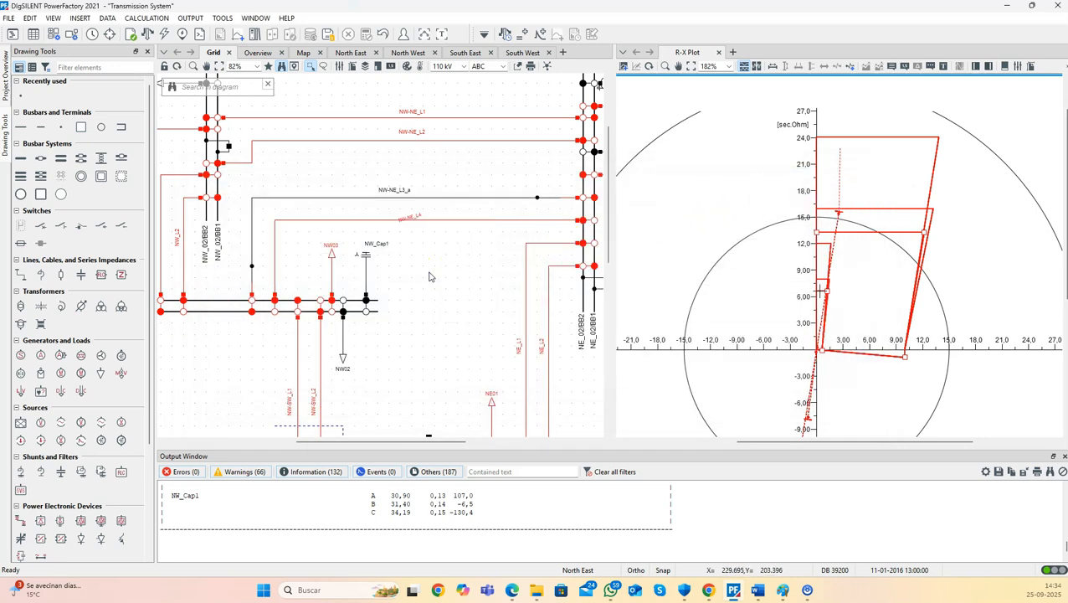
pyautogui.click(422, 264)
# Run a complete-method single-phase-to-ground short-circuit calculation on line NW-NE_L4, with phase a faulted at 50 % and a 50 Ohm fault resistance
pyautogui.click(409, 223)
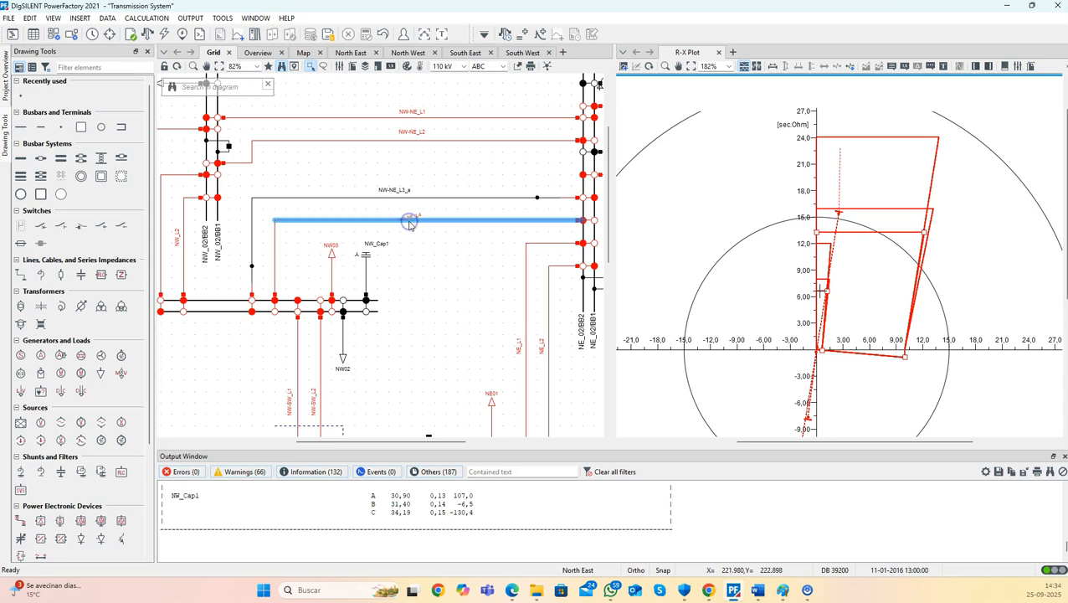
pyautogui.rightClick(409, 222)
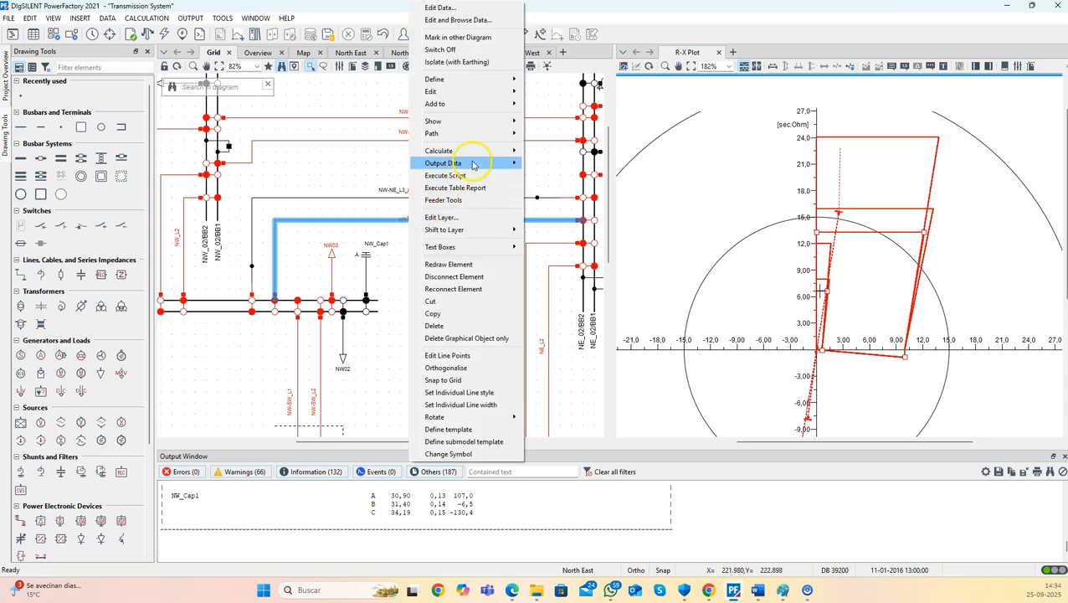
pyautogui.moveTo(476, 151)
pyautogui.click(532, 147)
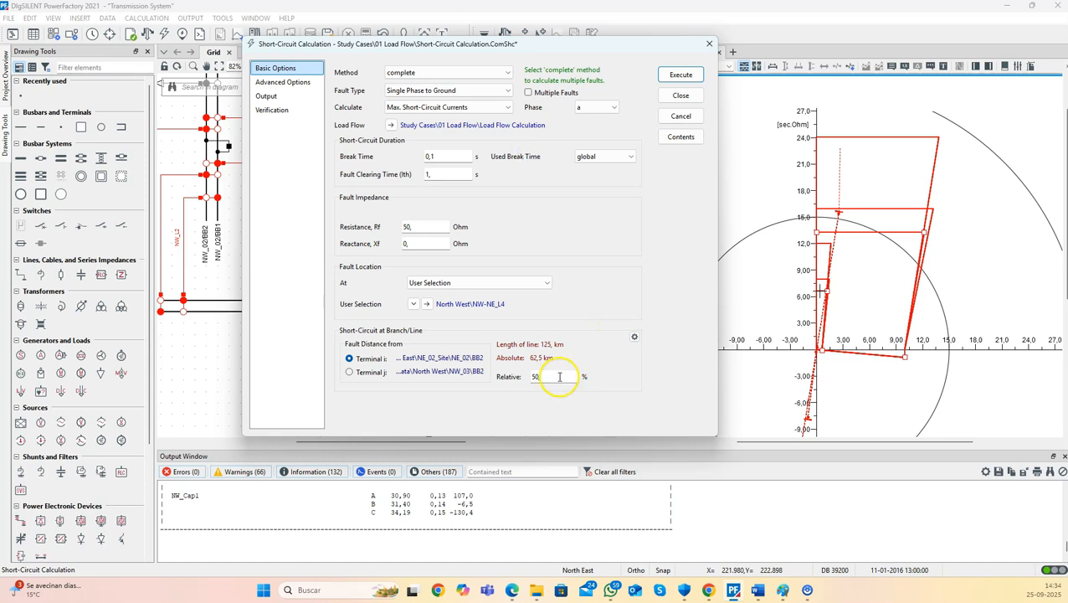
pyautogui.click(533, 394)
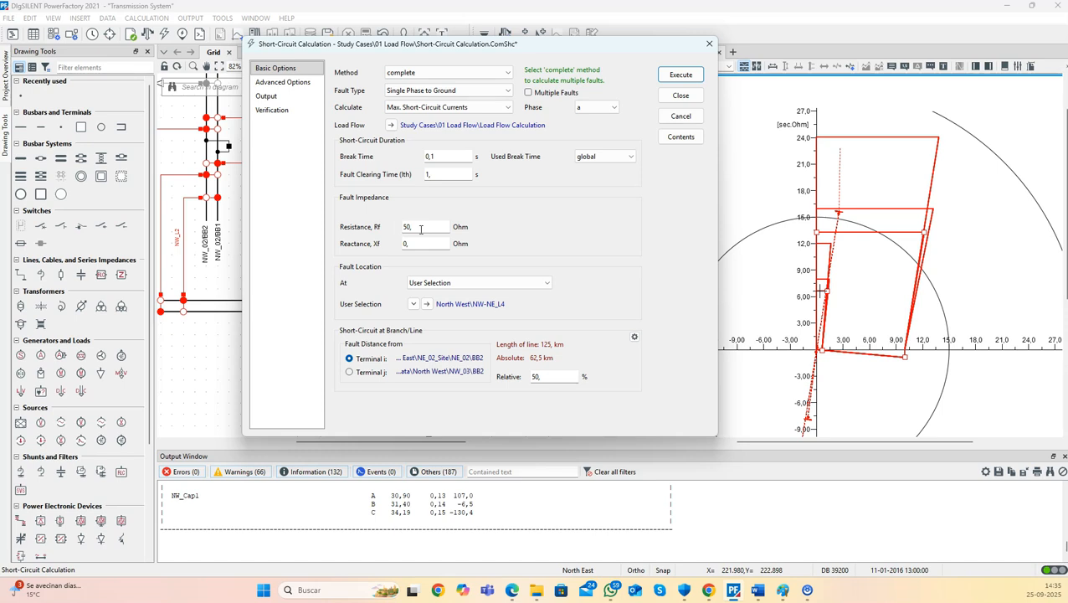
pyautogui.click(685, 75)
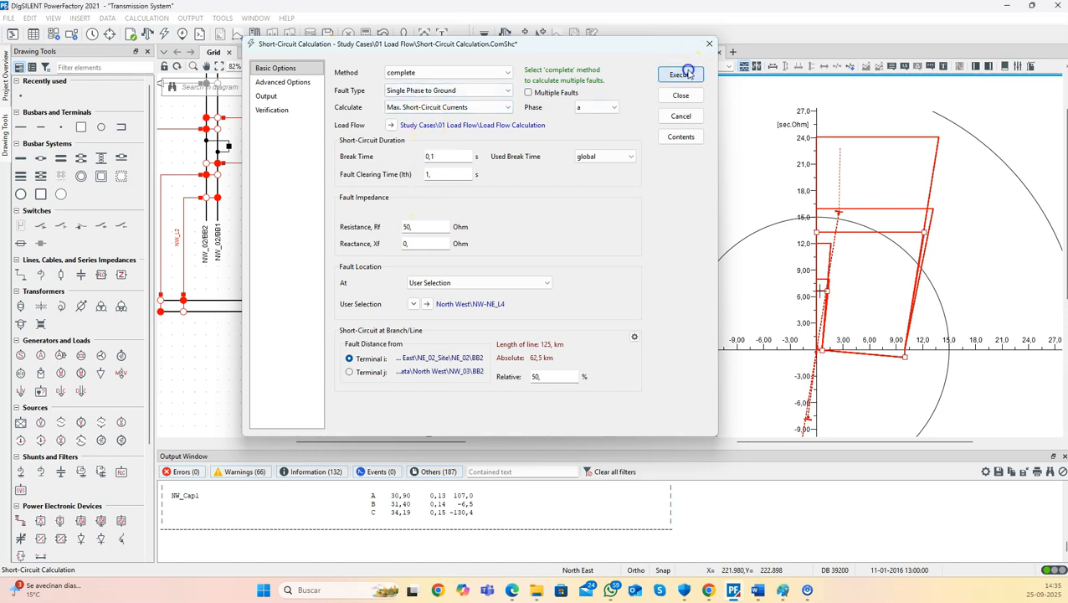
# Display the result boxes in the grid diagram and examine the relay's impedance readings and fault point in the R-X plot
pyautogui.moveTo(687, 226); pyautogui.dragTo(813, 203)
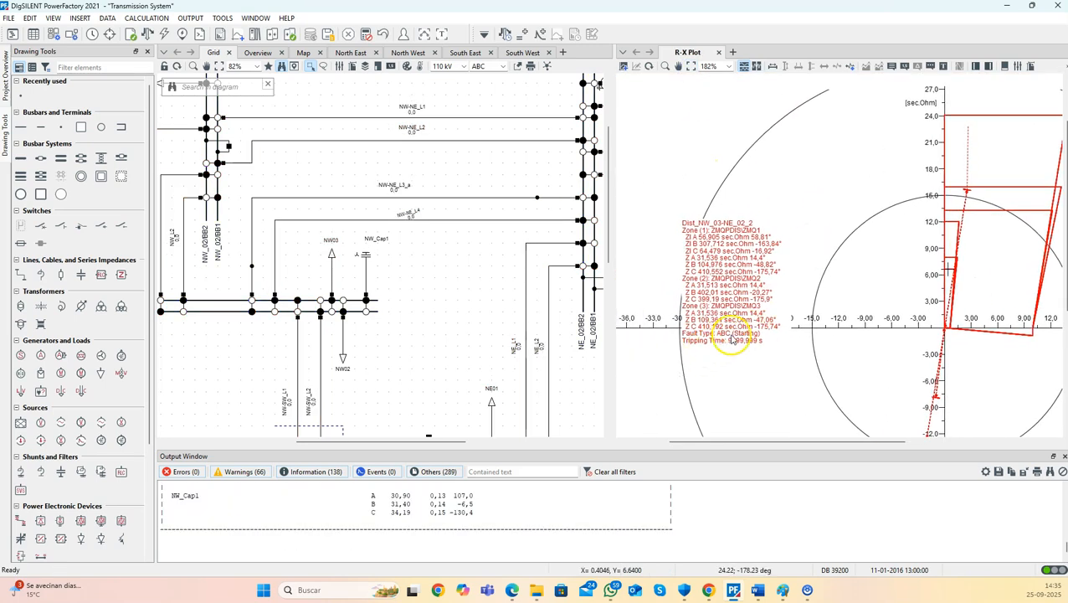
pyautogui.click(389, 67)
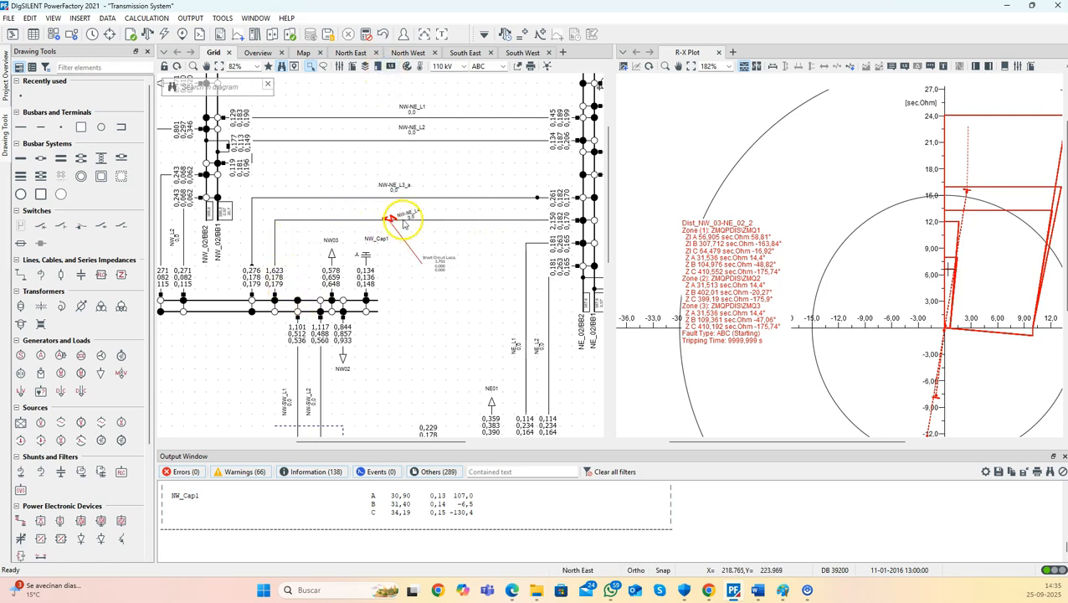
pyautogui.moveTo(869, 319); pyautogui.dragTo(603, 319)
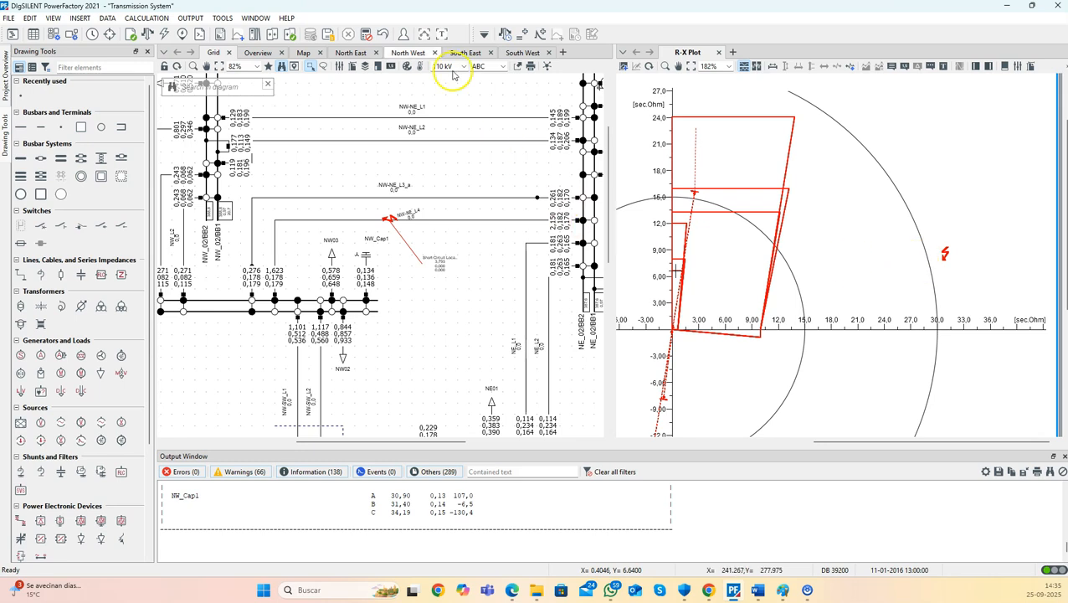
# Reset the short-circuit calculation and hide the result boxes in the grid diagram
pyautogui.click(369, 34)
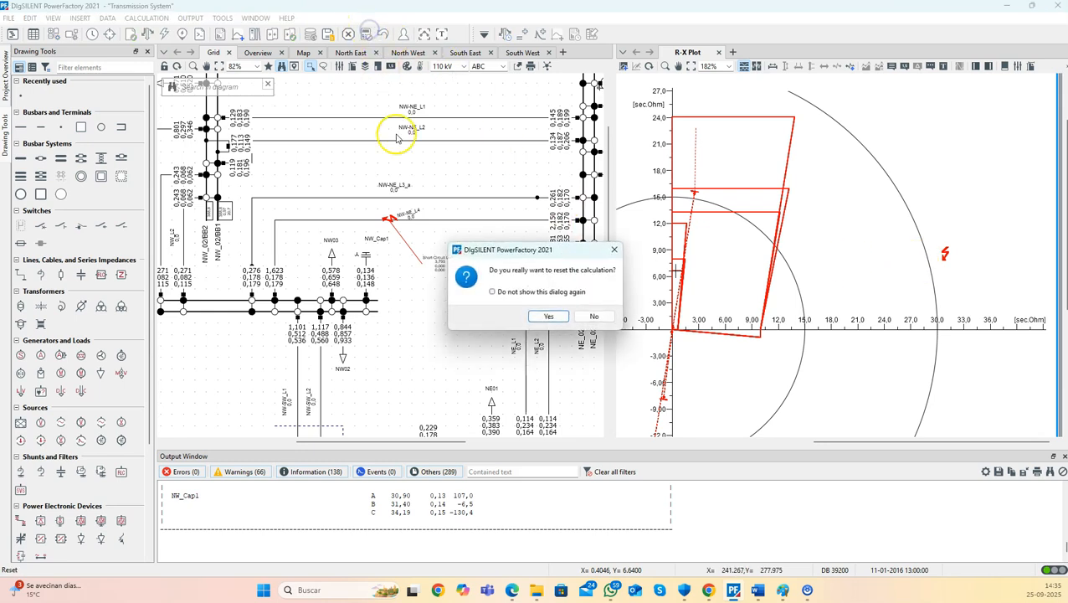
pyautogui.click(531, 311)
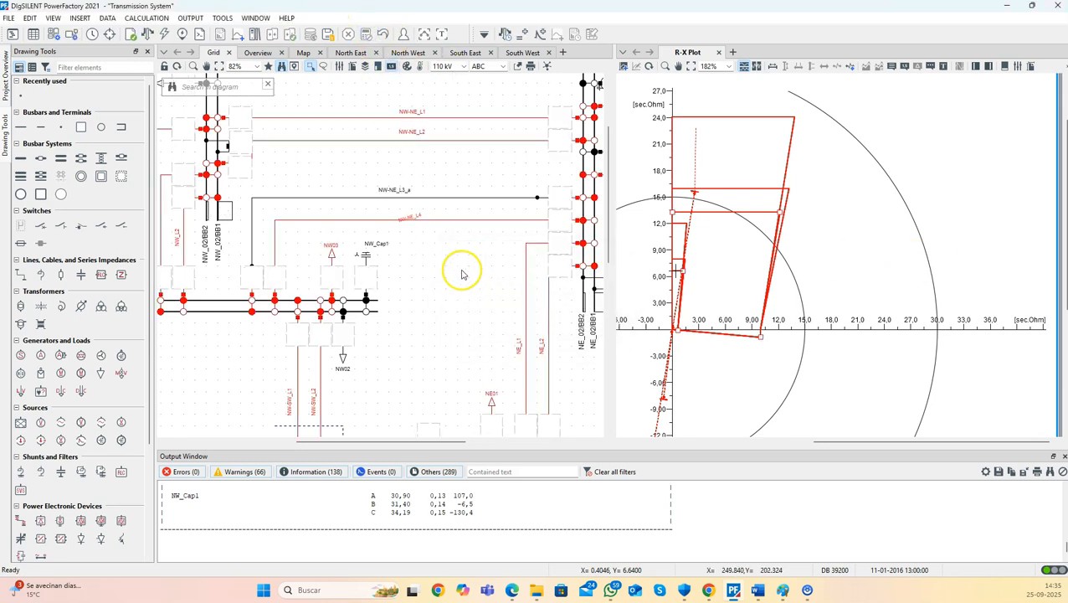
pyautogui.click(401, 66)
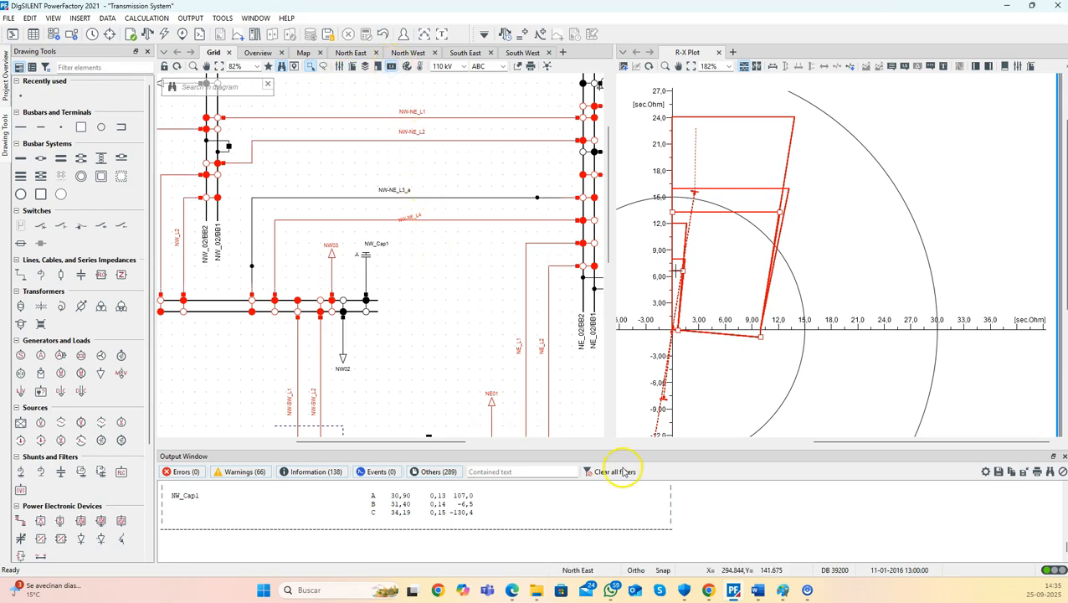
# Switch to the Word document and review the directional residual overcurrent (67N) criteria, including the inverse-time characteristic and 10% pickup current
pyautogui.moveTo(757, 590)
pyautogui.click(883, 549)
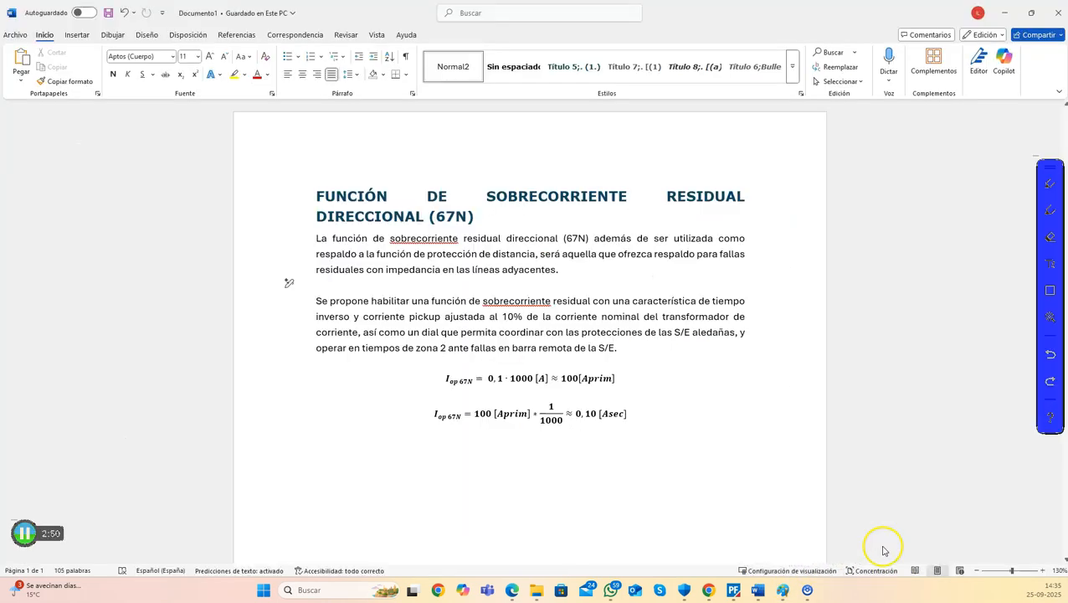
pyautogui.moveTo(316, 301); pyautogui.dragTo(596, 307)
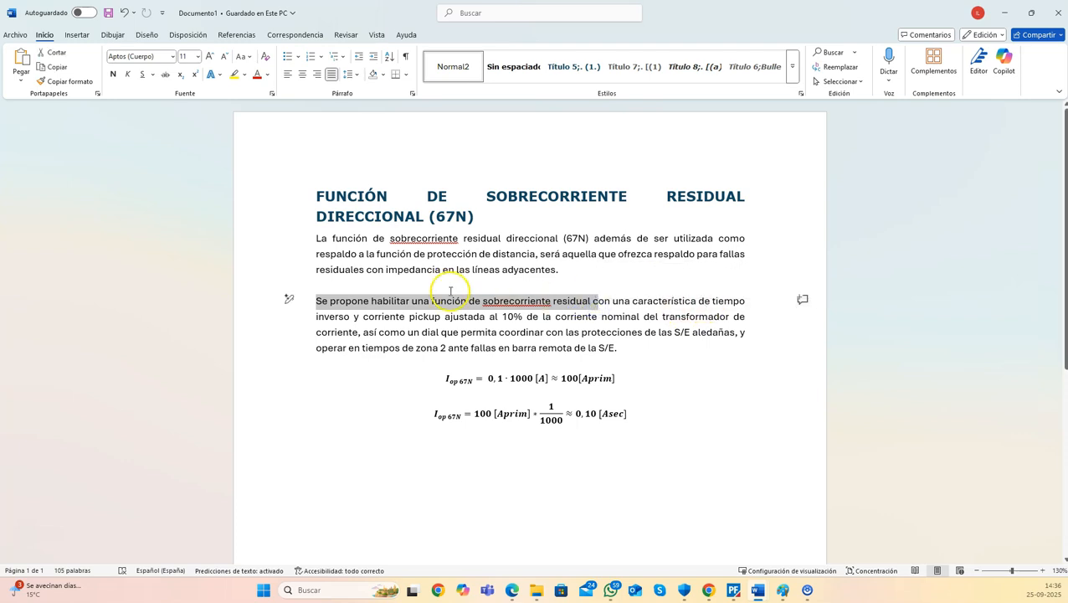
pyautogui.click(346, 318)
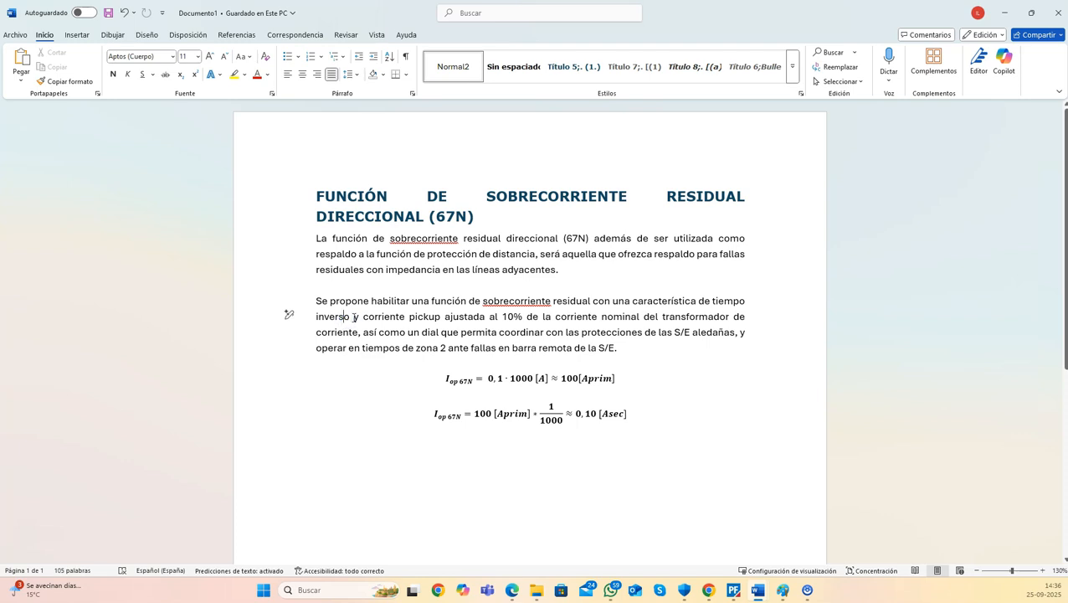
pyautogui.moveTo(365, 317); pyautogui.dragTo(427, 315)
pyautogui.moveTo(503, 317); pyautogui.dragTo(523, 316)
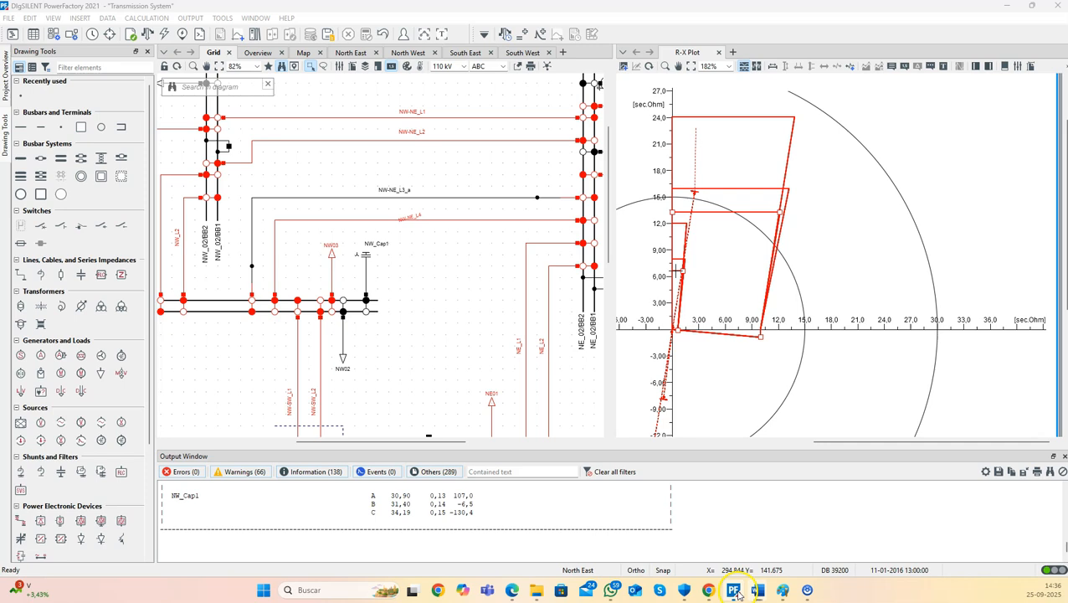
# Switch to PowerFactory and examine line NW-NE_L4 from its NW_03 end to the remote busbar NE_02/BB2
pyautogui.click(733, 590)
pyautogui.moveTo(436, 281); pyautogui.dragTo(425, 293)
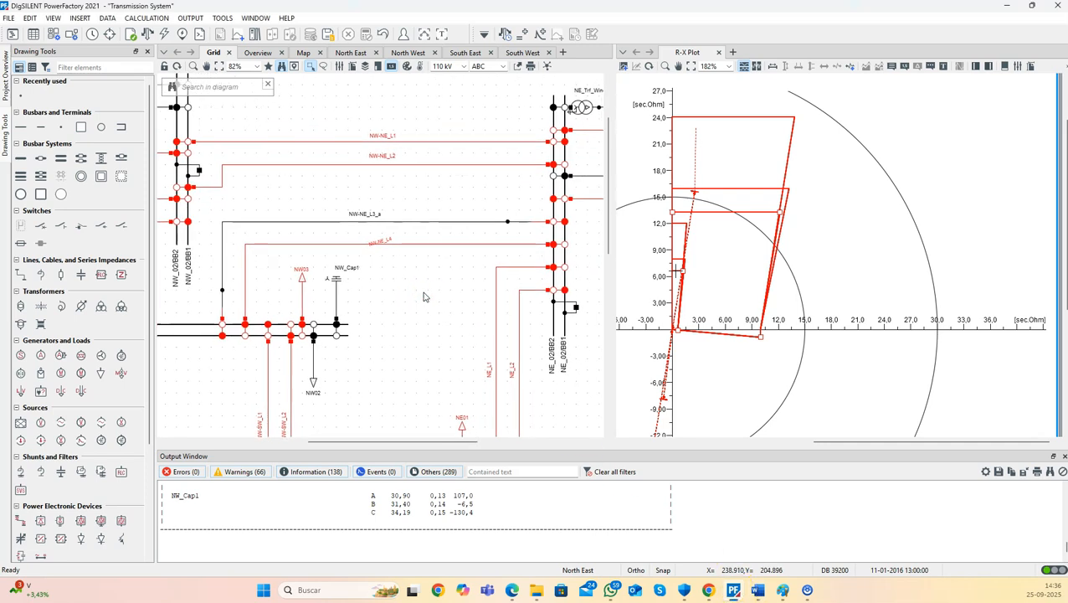
pyautogui.click(245, 308)
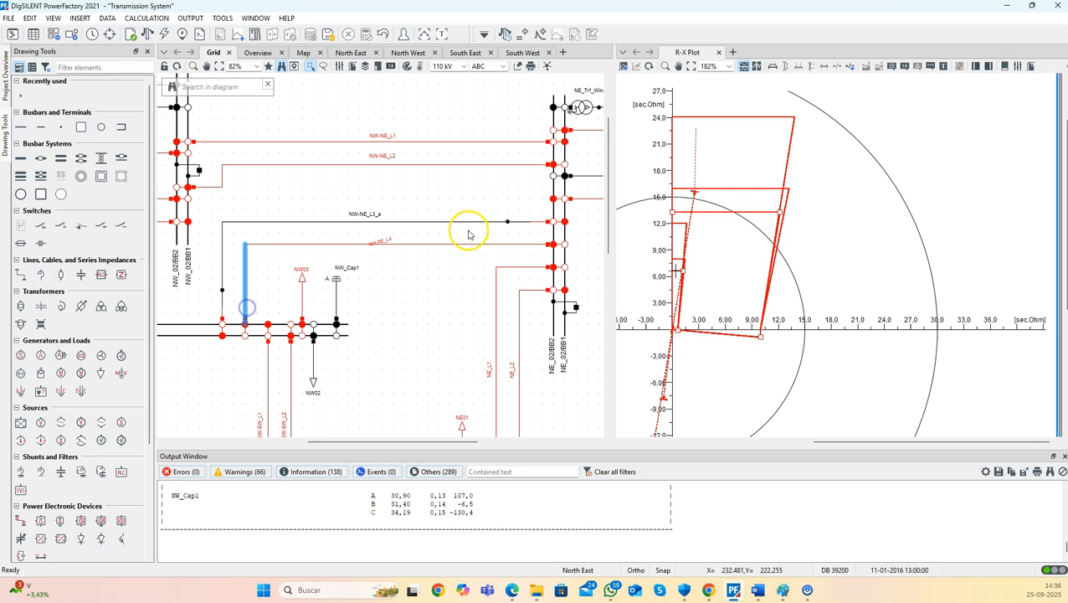
pyautogui.click(554, 242)
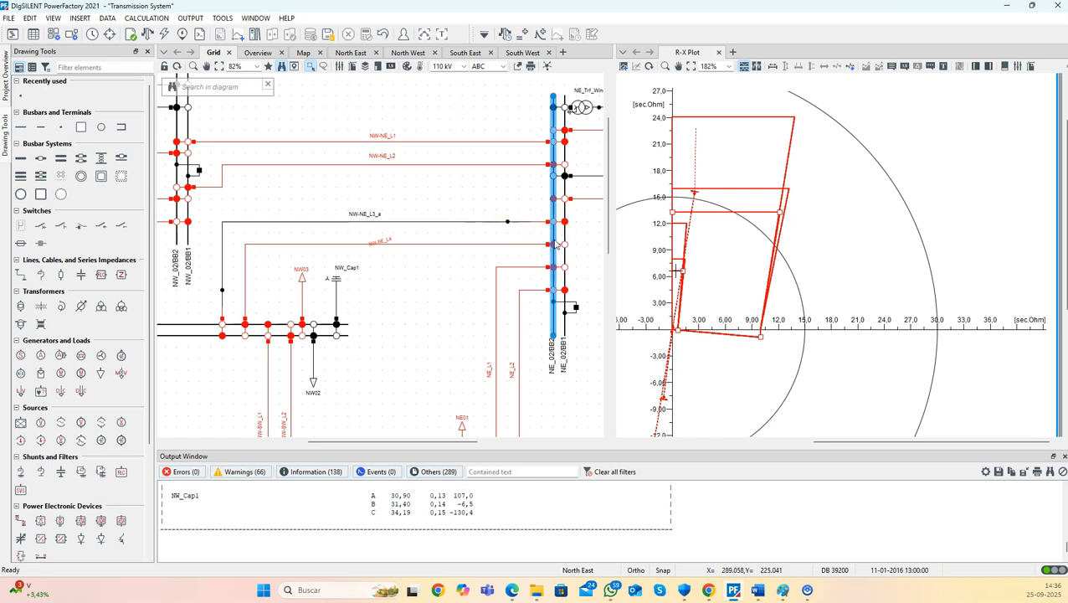
pyautogui.click(550, 250)
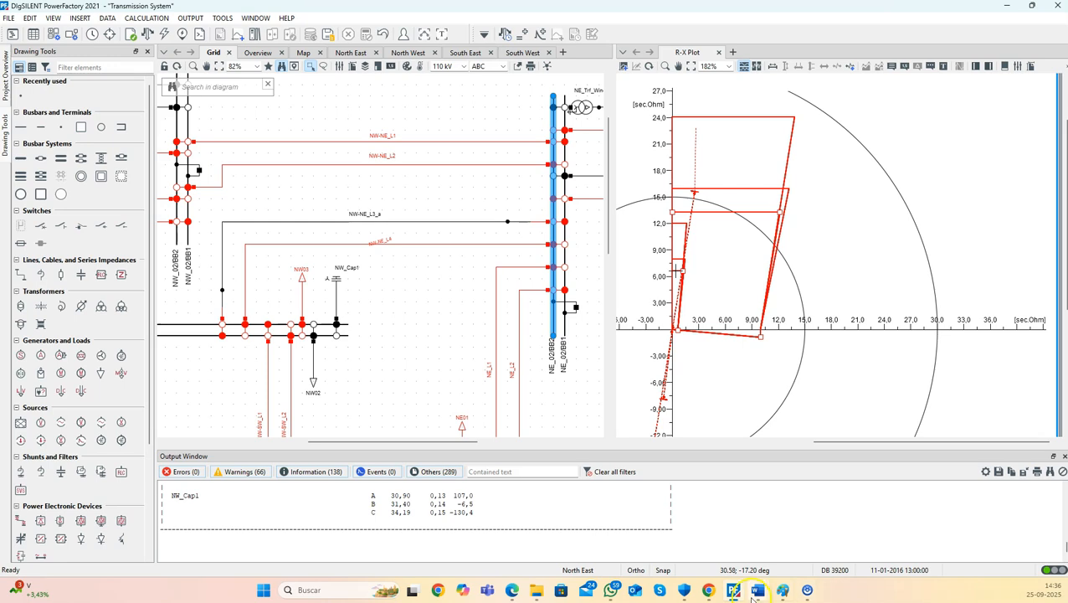
# Consult the 67N pickup formula in Word and check the ratio of current transformer CT_NW_03-NE_02_2 in the line's NW_03 cubicle in PowerFactory
pyautogui.moveTo(756, 593)
pyautogui.click(875, 549)
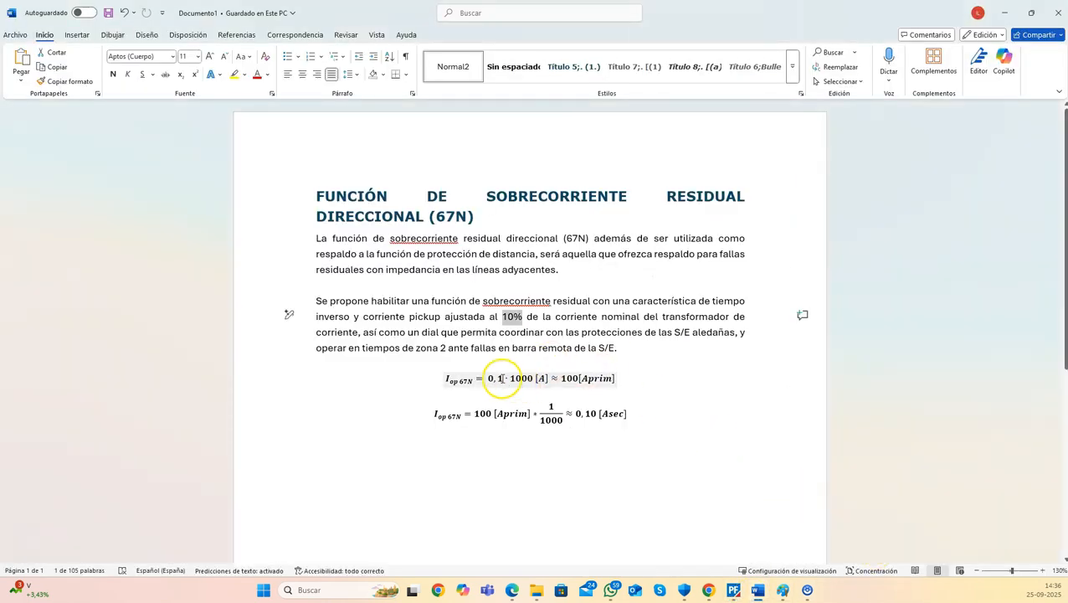
pyautogui.click(734, 590)
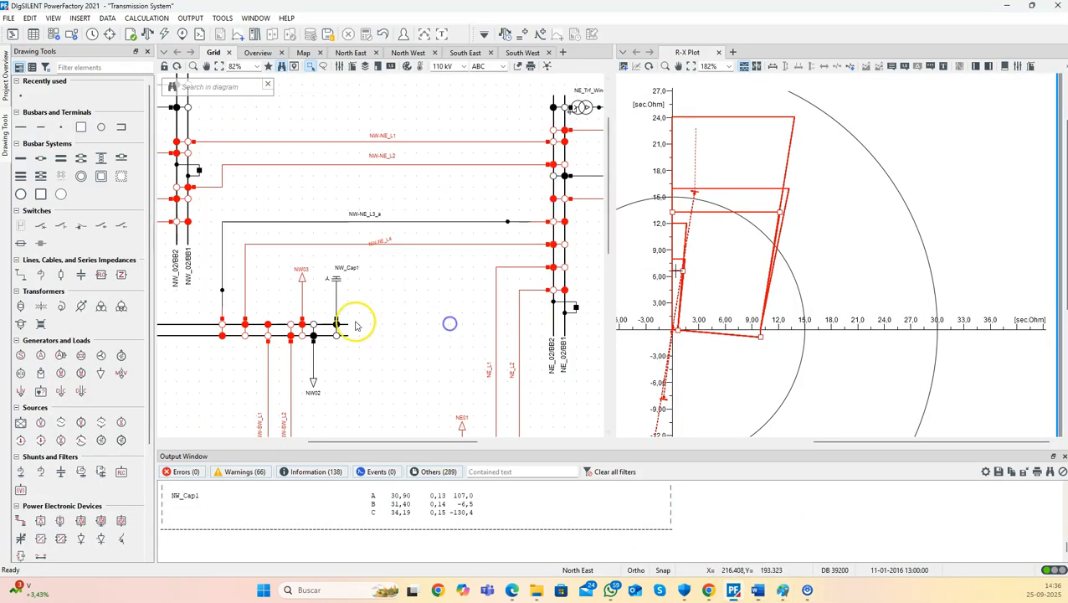
pyautogui.rightClick(244, 319)
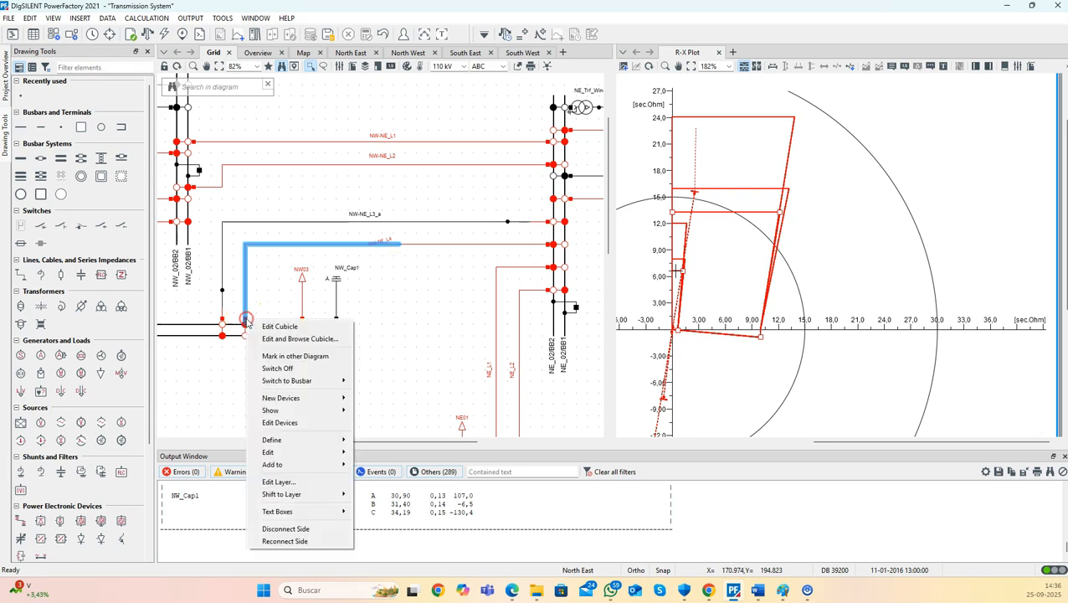
pyautogui.click(303, 421)
pyautogui.click(199, 300)
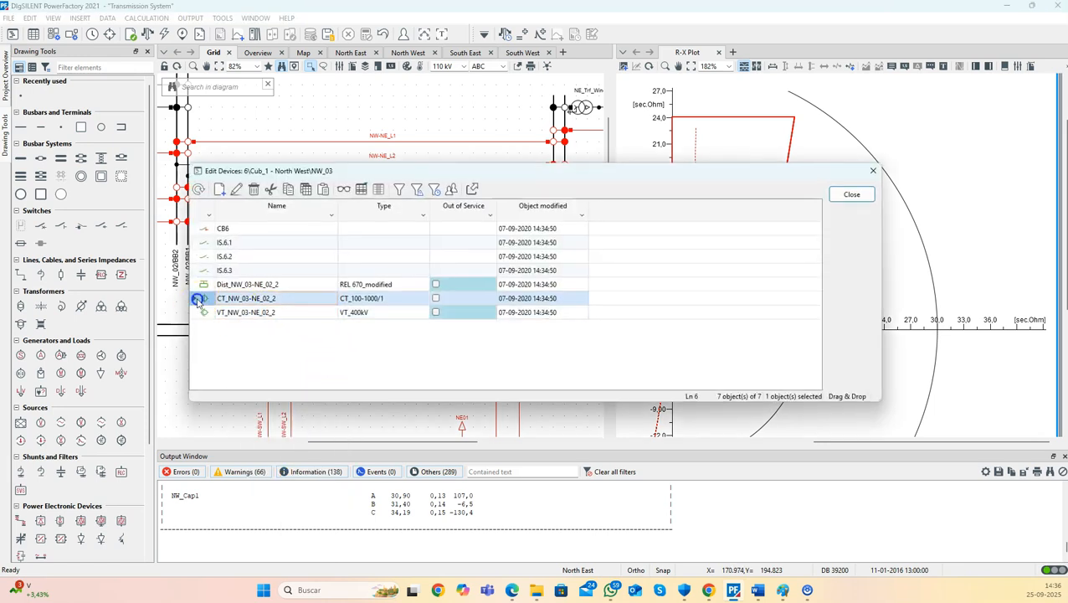
pyautogui.doubleClick(198, 299)
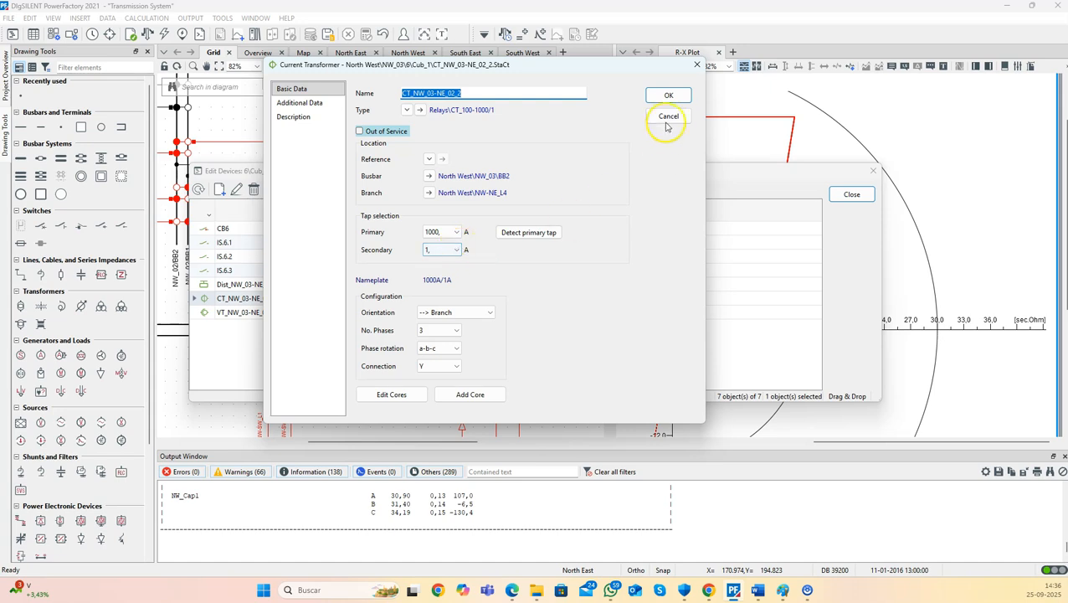
pyautogui.click(668, 96)
pyautogui.click(850, 192)
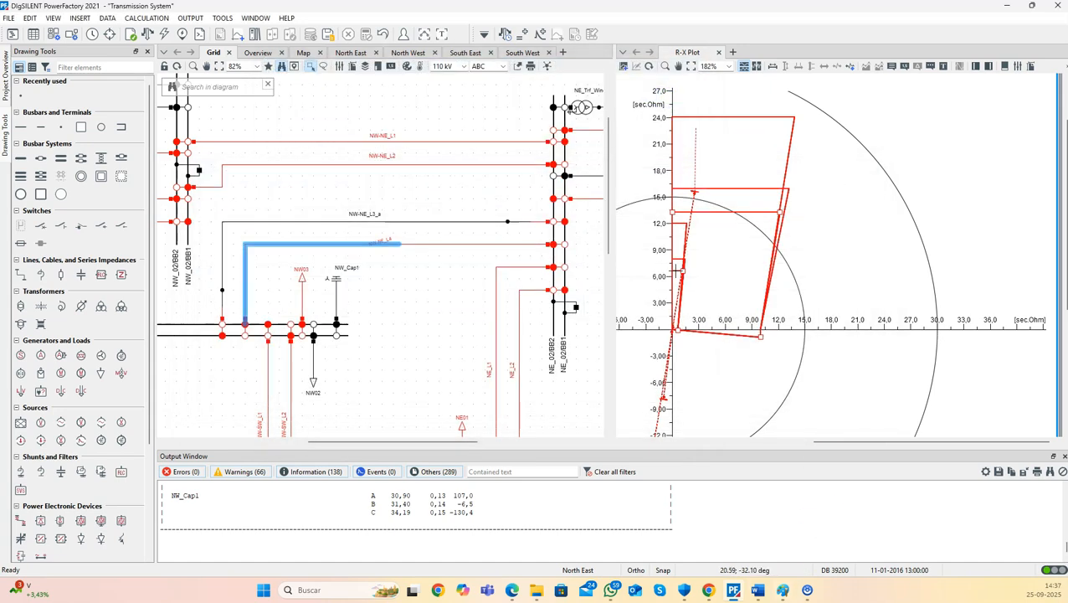
# Switch to the Word document and review the 67N pickup formulas in primary and secondary amperes
pyautogui.moveTo(758, 589)
pyautogui.click(863, 531)
pyautogui.click(508, 388)
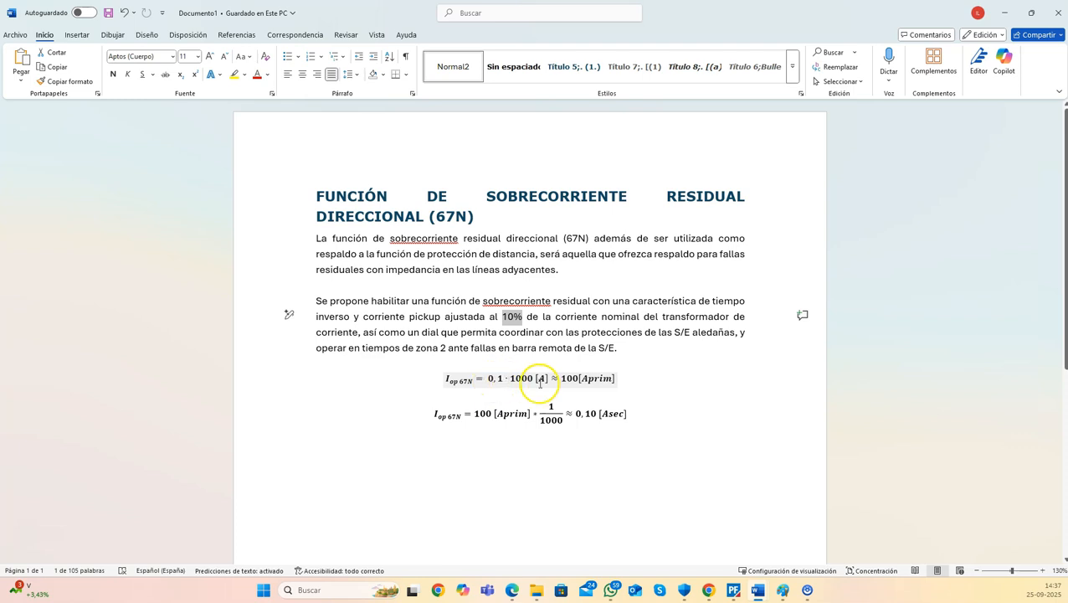
pyautogui.click(568, 405)
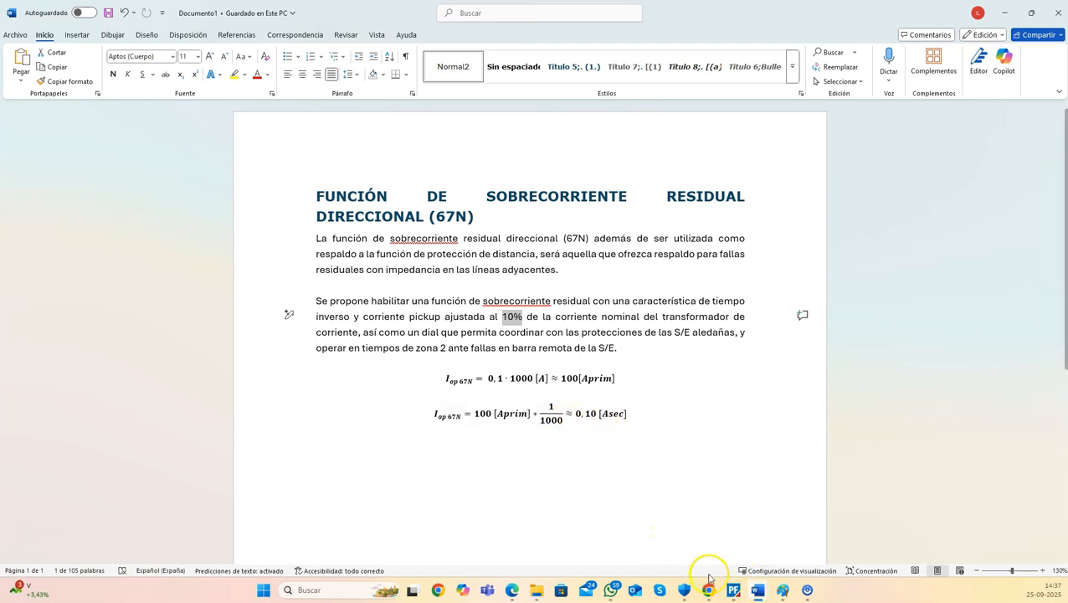
# Switch to PowerFactory and add a new Relay Model (ElmRelay) to the devices of line NW-NE_L4's cubicle at NW_03
pyautogui.click(733, 589)
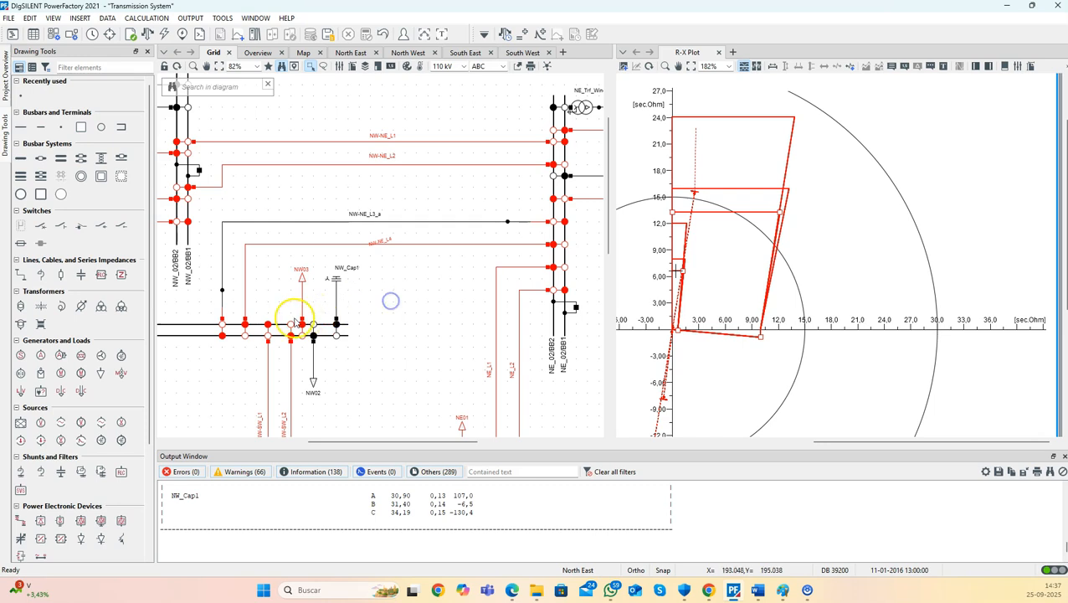
pyautogui.rightClick(245, 319)
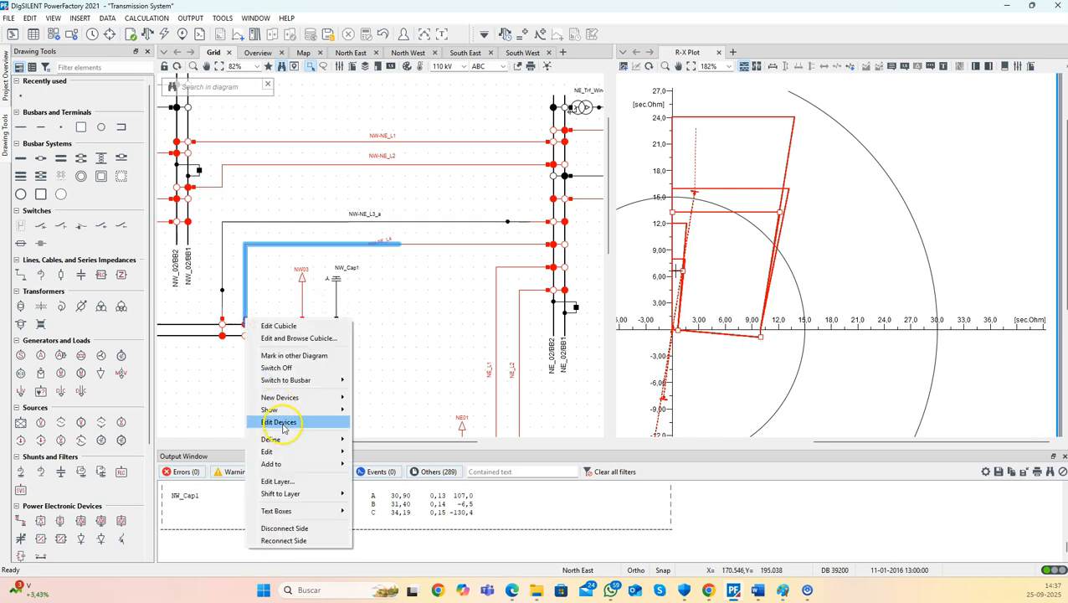
pyautogui.click(279, 421)
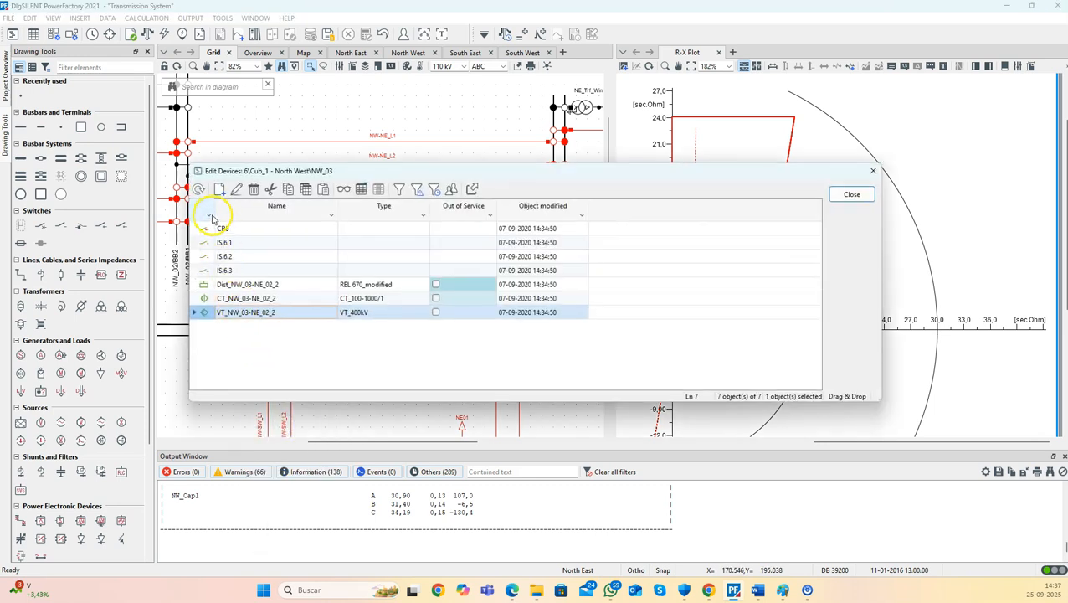
pyautogui.click(220, 188)
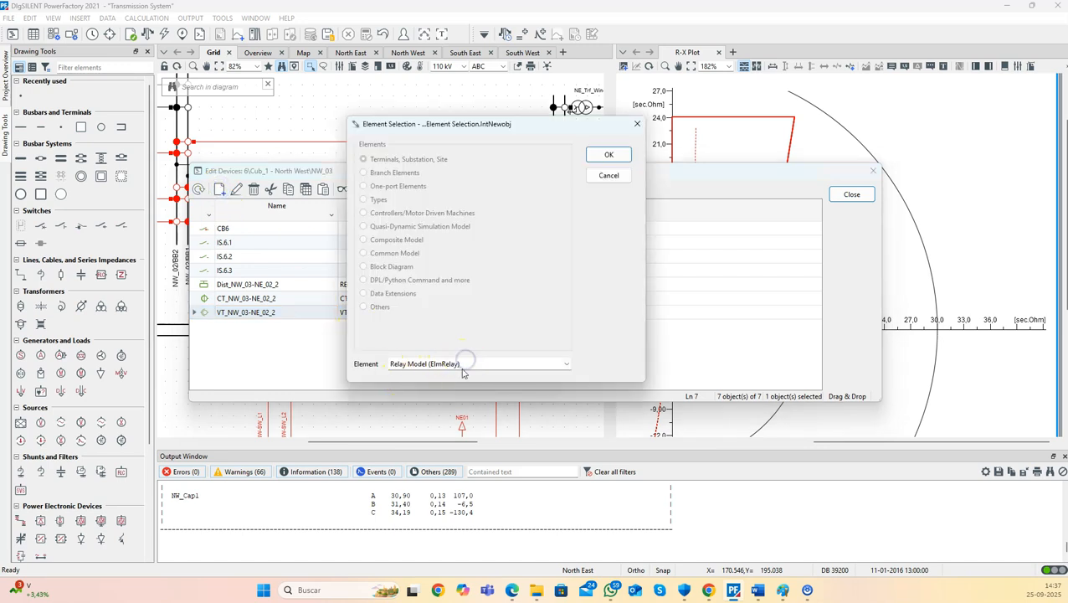
pyautogui.click(564, 364)
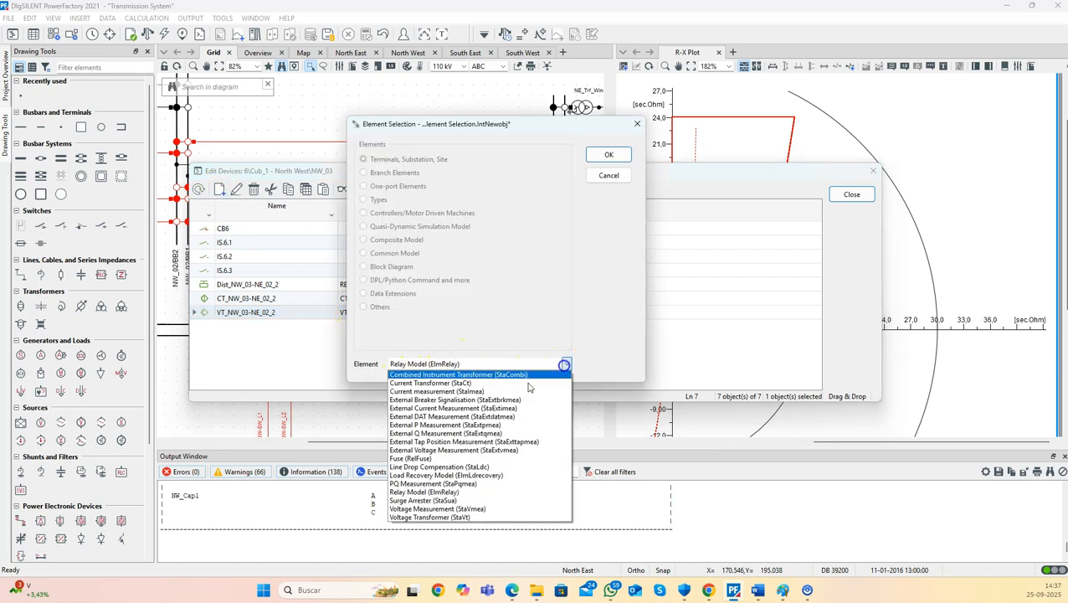
pyautogui.click(416, 492)
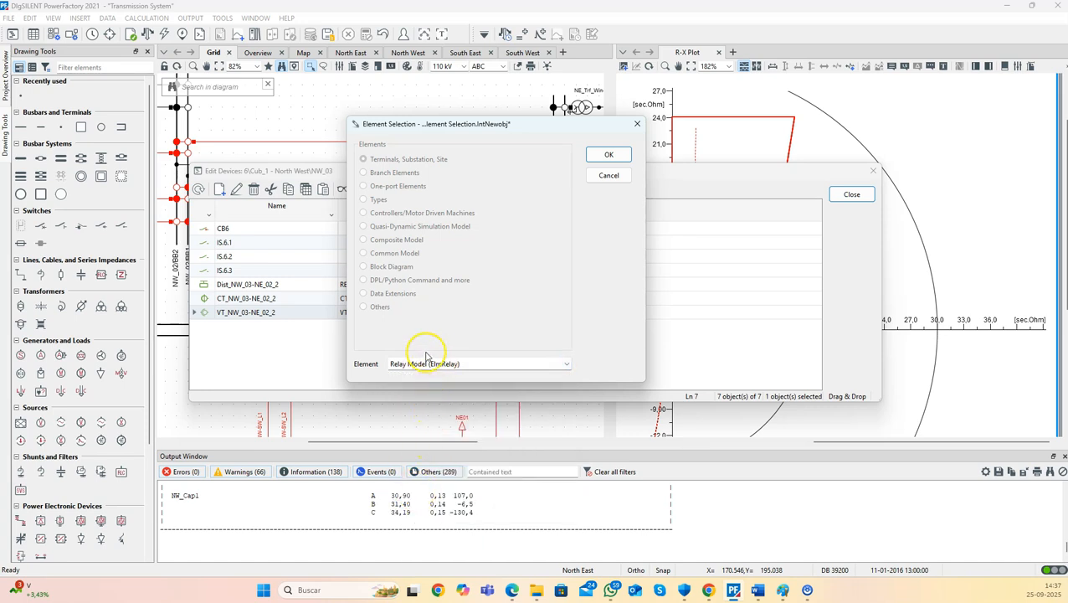
pyautogui.click(602, 155)
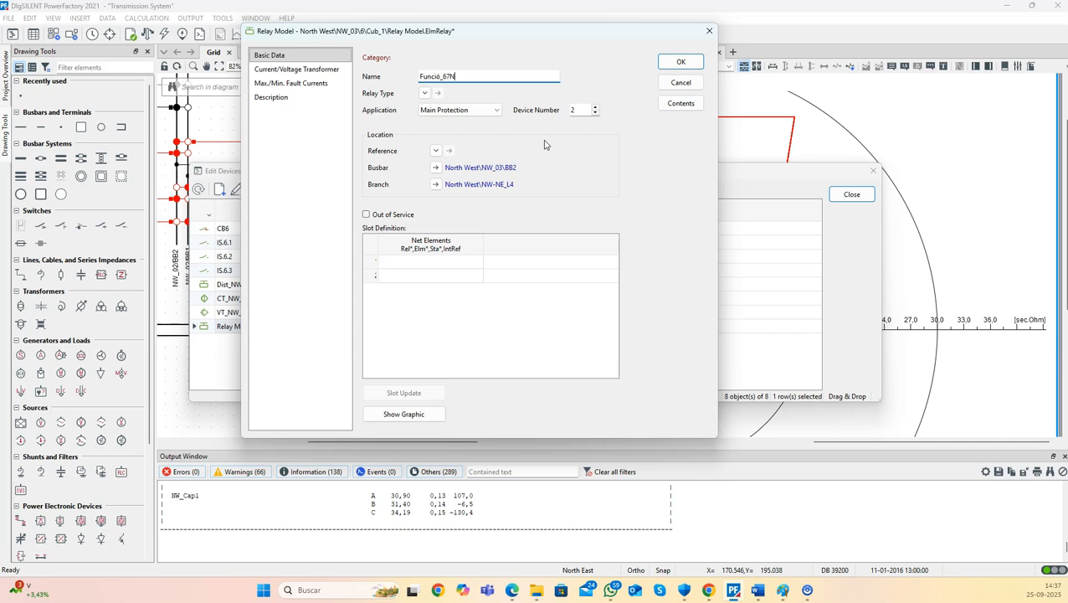
# Name the new relay model Función_67N
pyautogui.click(441, 76)
pyautogui.click(446, 167)
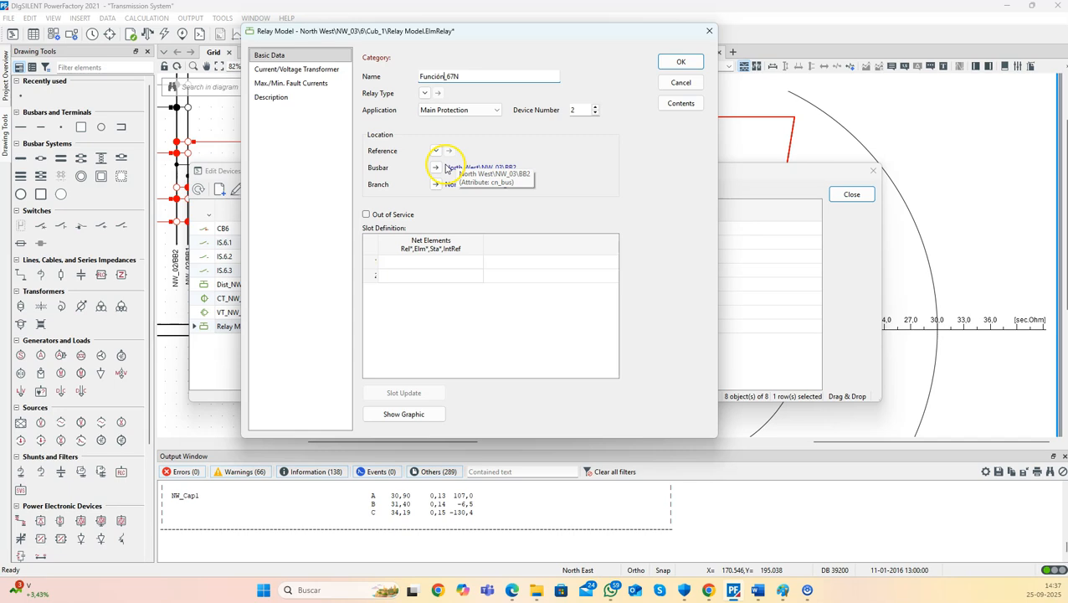
pyautogui.click(421, 77)
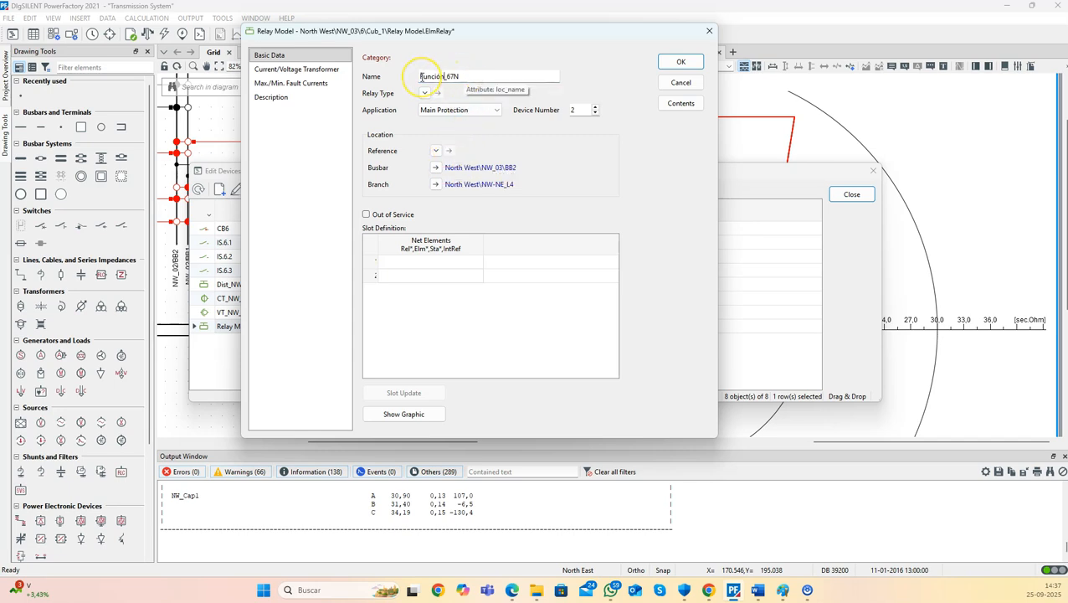
pyautogui.click(439, 75)
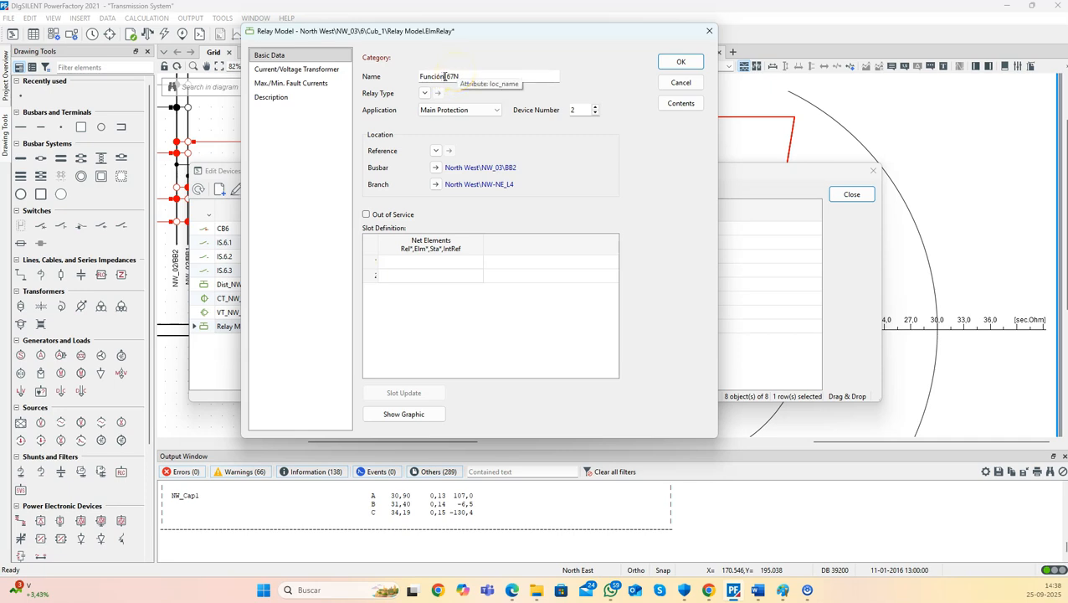
pyautogui.click(466, 76)
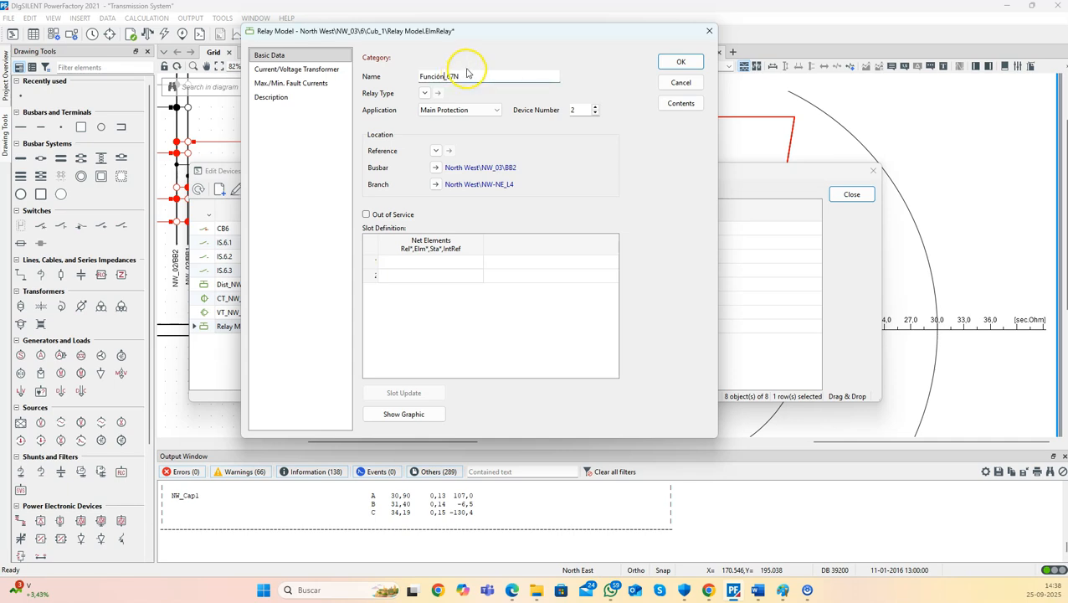
pyautogui.click(426, 95)
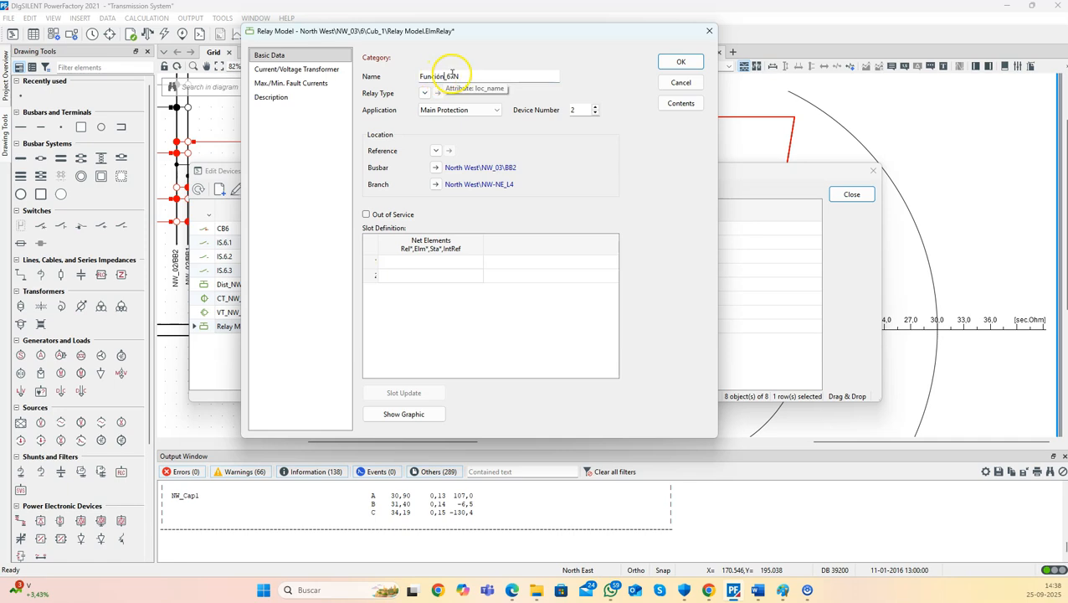
pyautogui.doubleClick(428, 76)
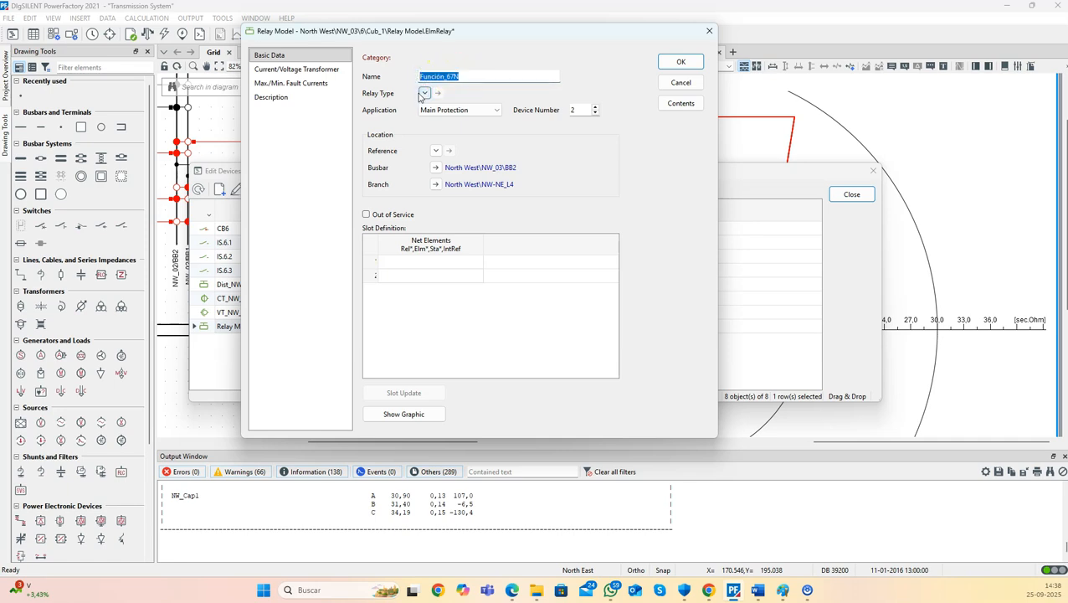
# Start selecting an existing relay type for Función_67N and browse to the protection devices in the DIgSILENT Library
pyautogui.click(421, 94)
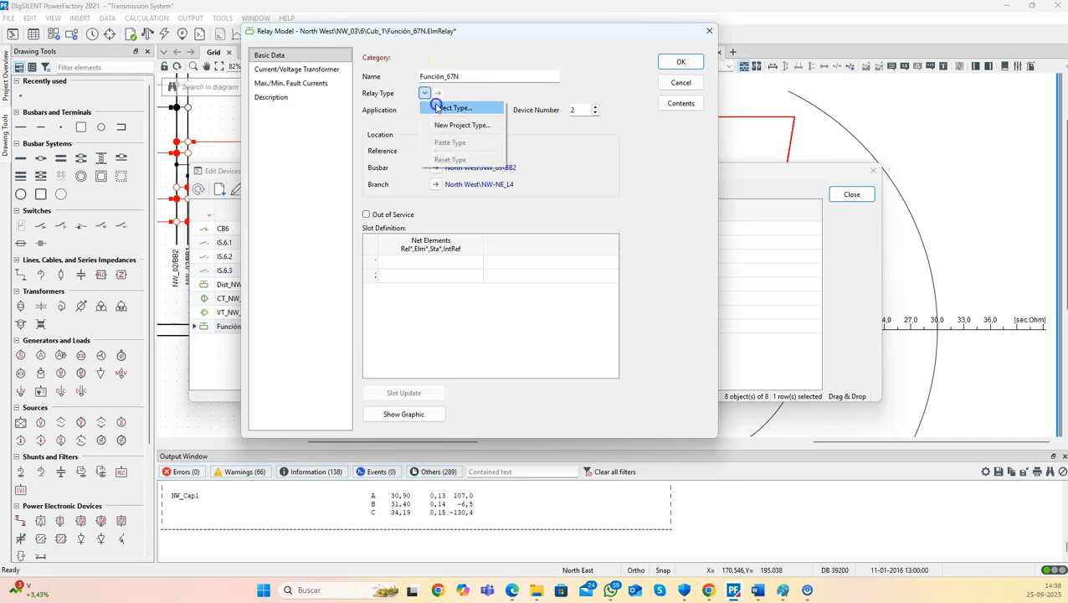
pyautogui.click(436, 108)
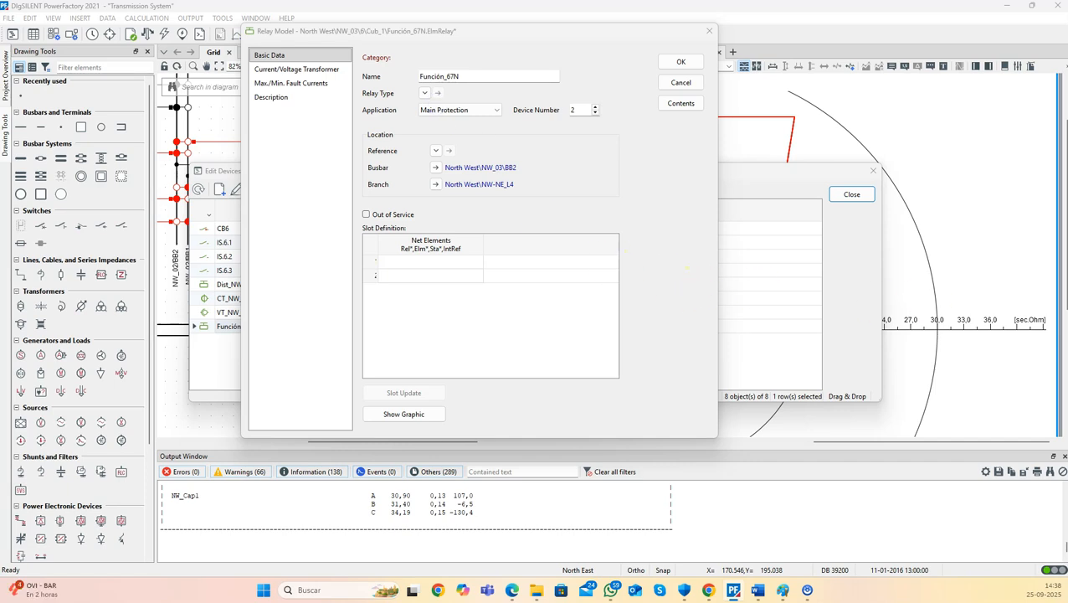
pyautogui.moveTo(895, 143); pyautogui.dragTo(528, 194)
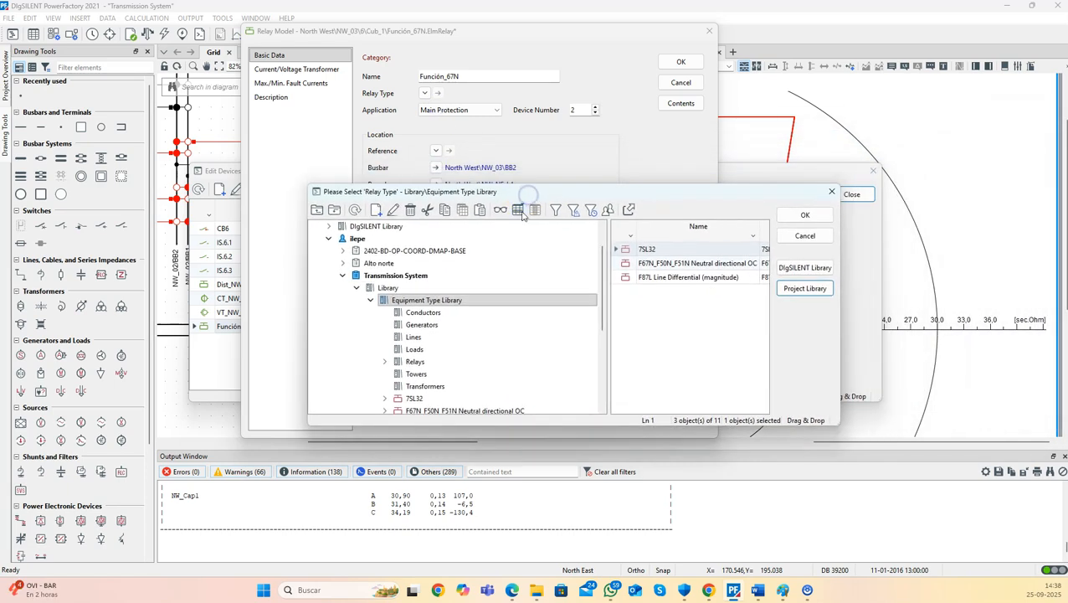
pyautogui.scroll(1, 458, 276)
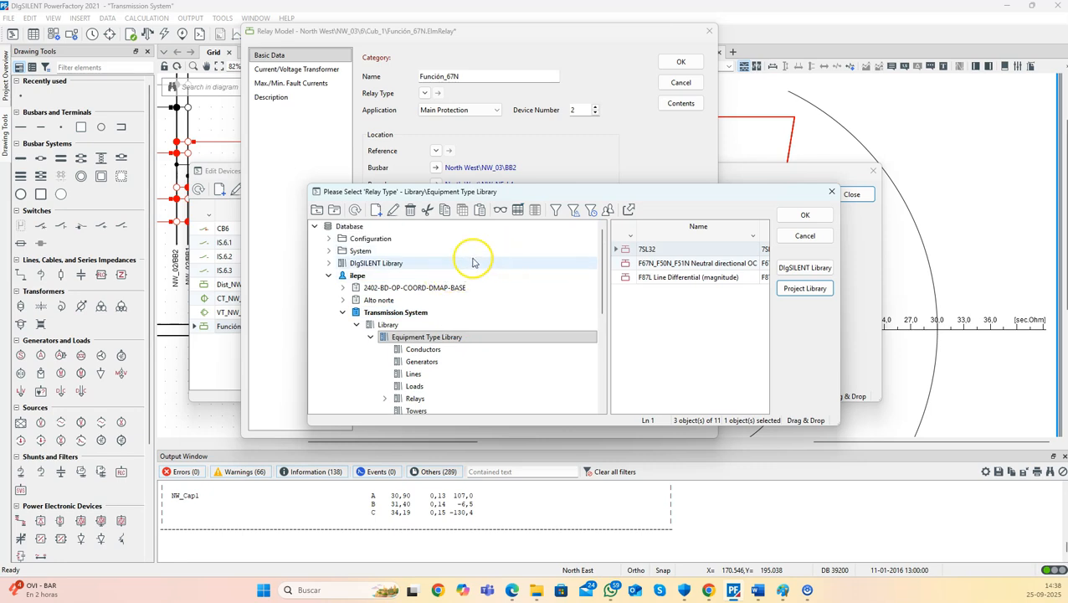
pyautogui.click(329, 263)
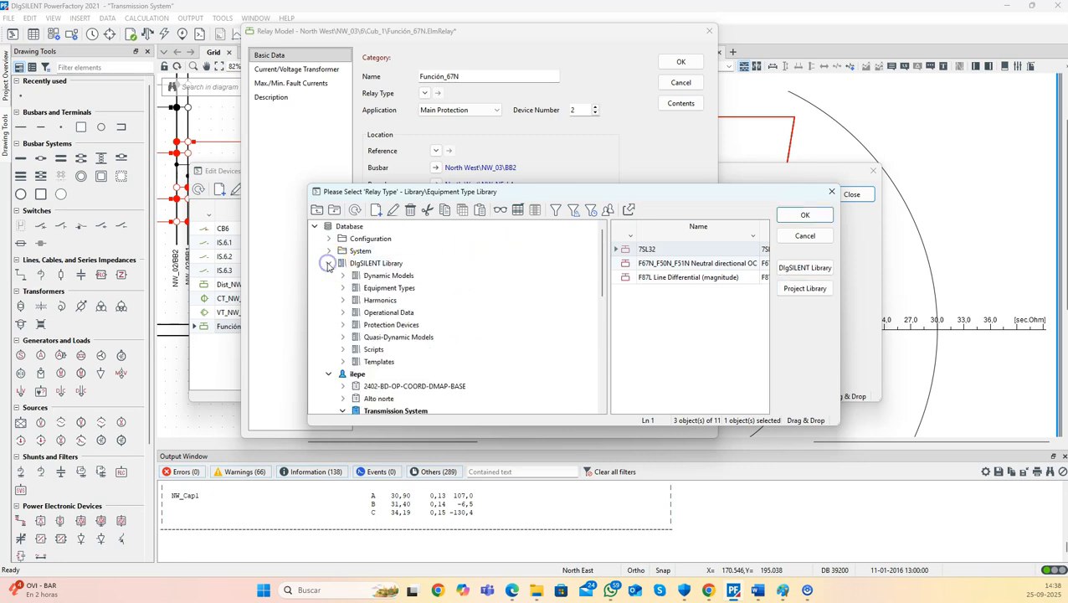
pyautogui.click(343, 326)
pyautogui.click(353, 330)
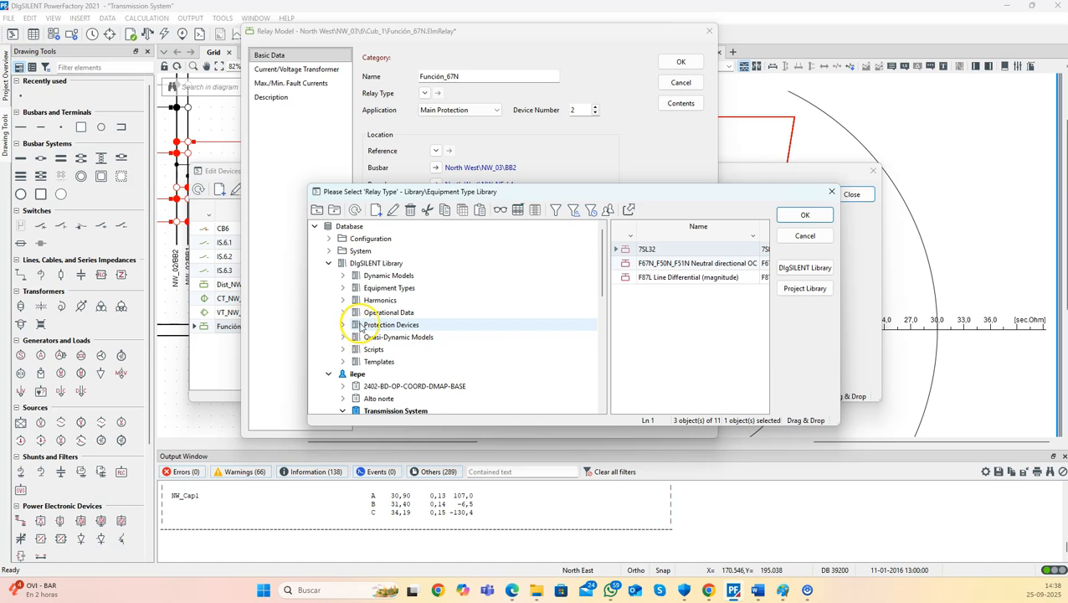
# Copy the F67N_F50N_F51N Neutral directional OC relay type from the library's Generic relays
pyautogui.click(343, 325)
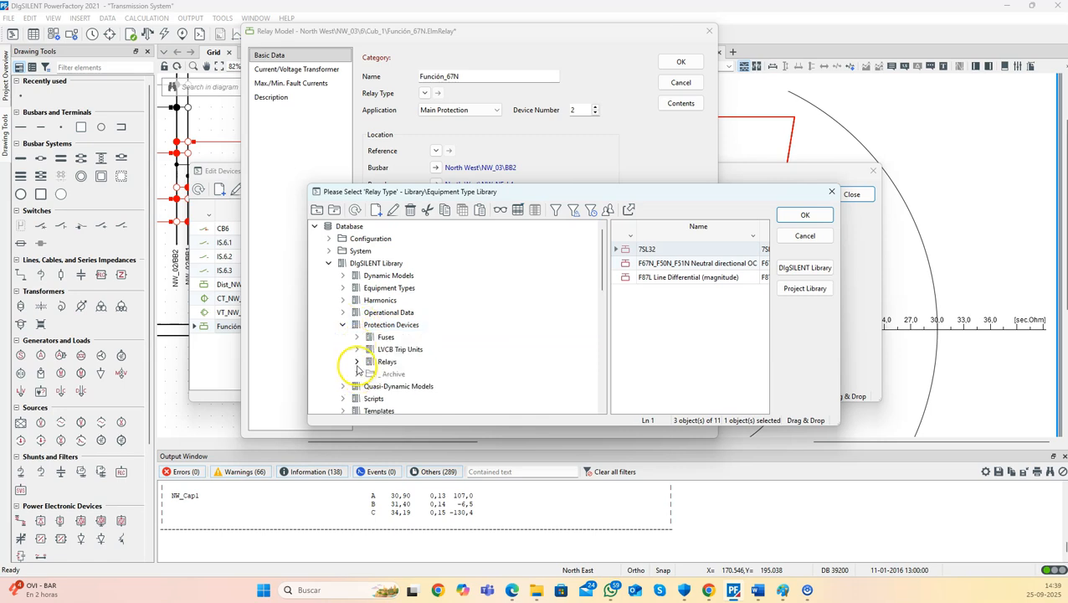
pyautogui.click(356, 361)
pyautogui.scroll(-3, 356, 368)
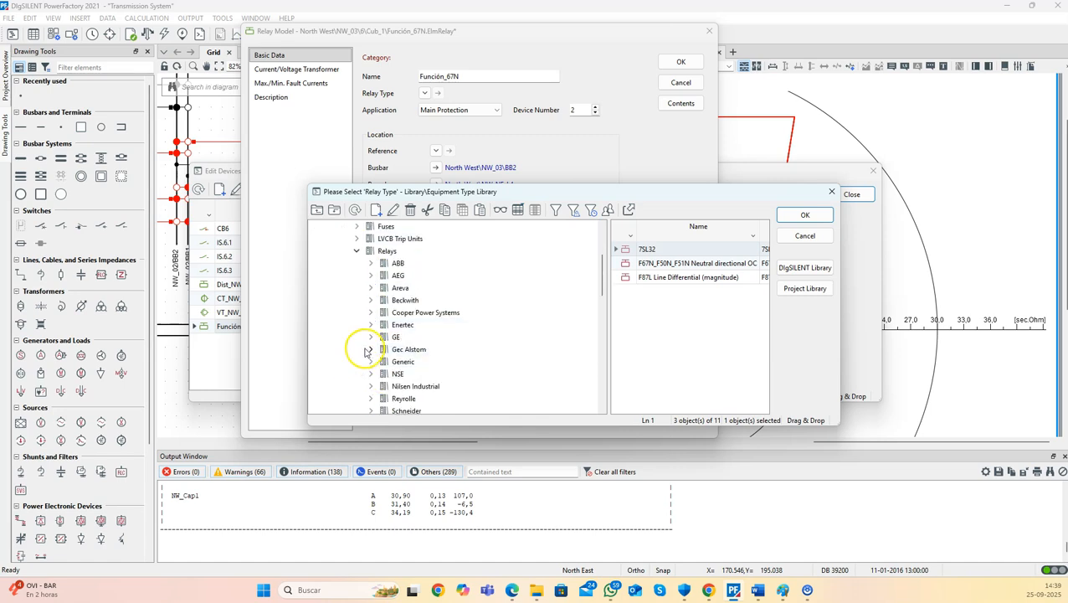
pyautogui.click(367, 361)
pyautogui.scroll(-8, 365, 361)
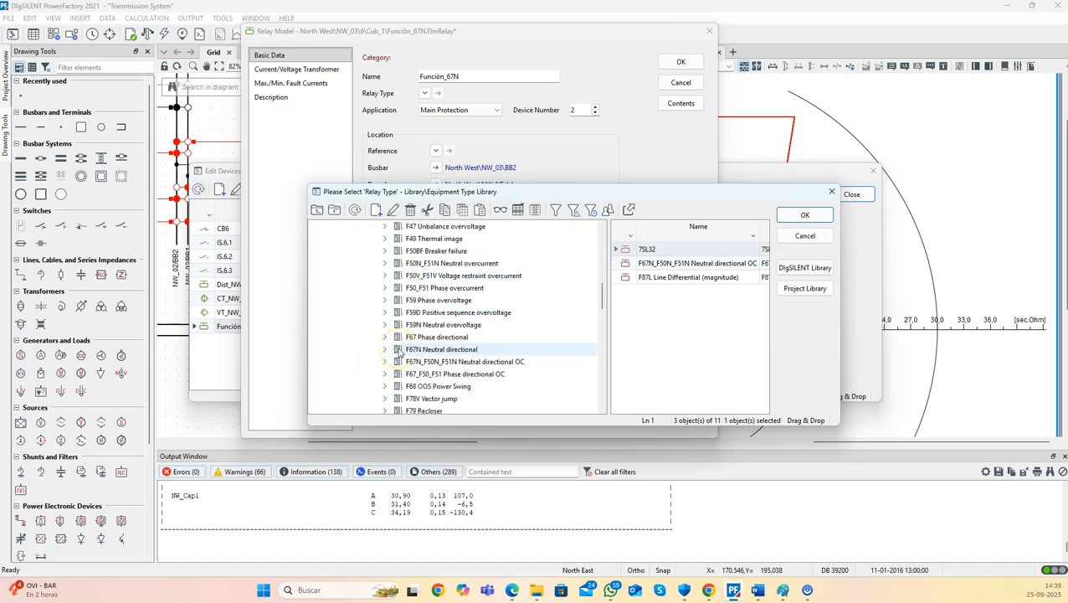
pyautogui.click(400, 362)
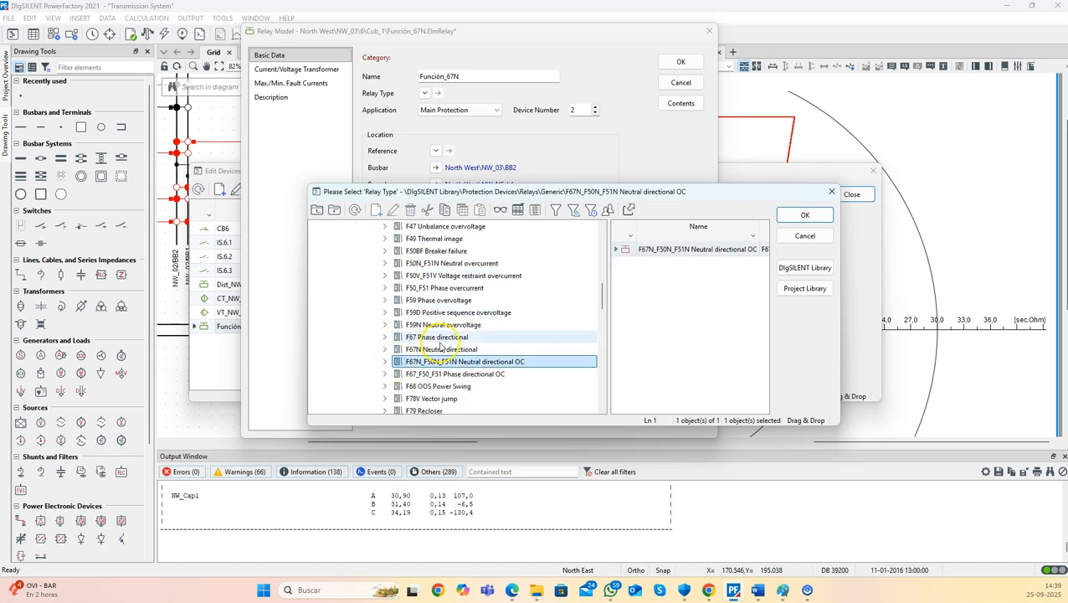
pyautogui.click(625, 251)
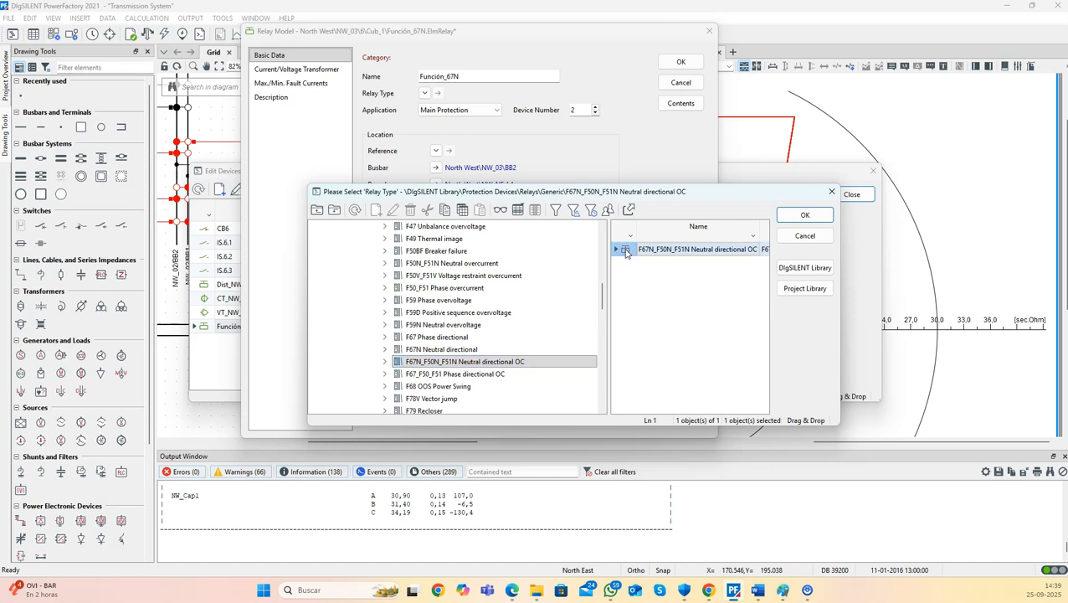
# Paste the relay type into the Transmission System project's Equipment Type Library and assign that copy to Función_67N
pyautogui.scroll(-4, 477, 356)
pyautogui.scroll(-4, 477, 351)
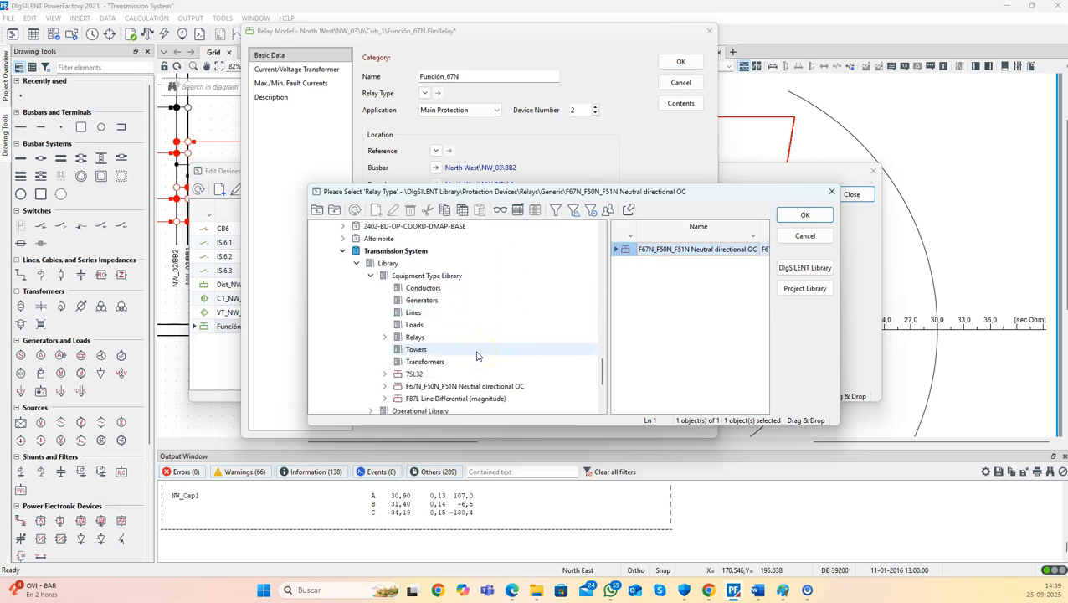
pyautogui.click(525, 277)
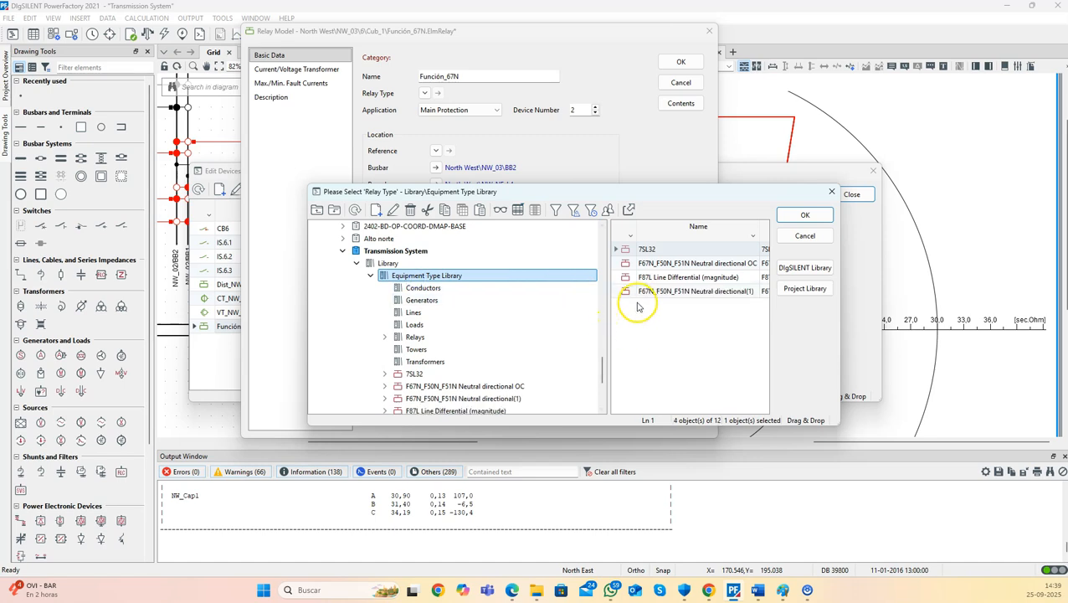
pyautogui.click(628, 291)
pyautogui.click(803, 217)
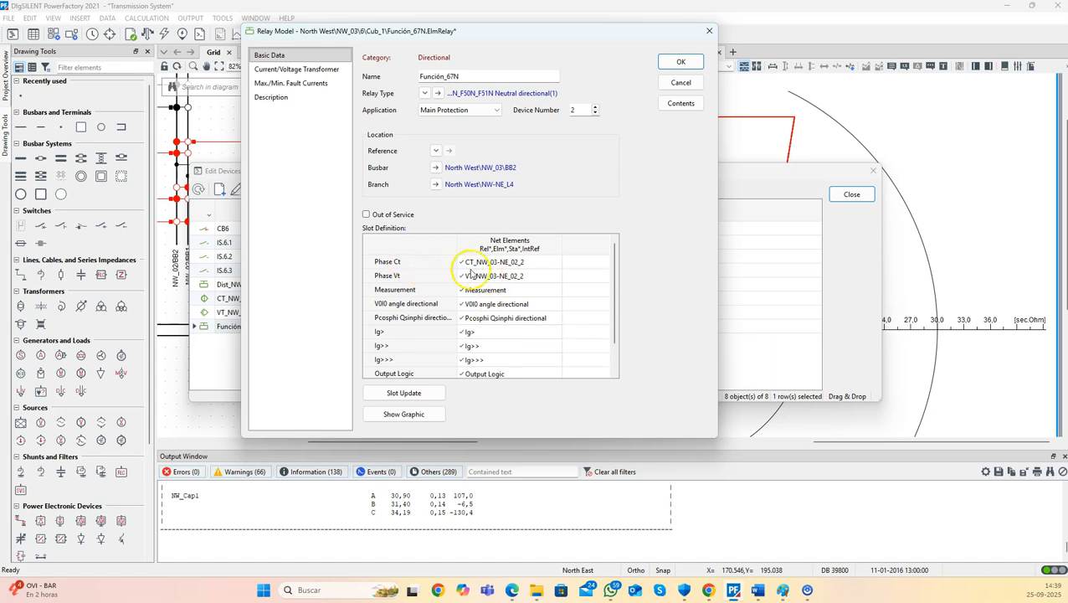
# Set the relay's Measurement block to a nominal current of 1 A and a nominal voltage of 100 V
pyautogui.moveTo(503, 34); pyautogui.dragTo(634, 28)
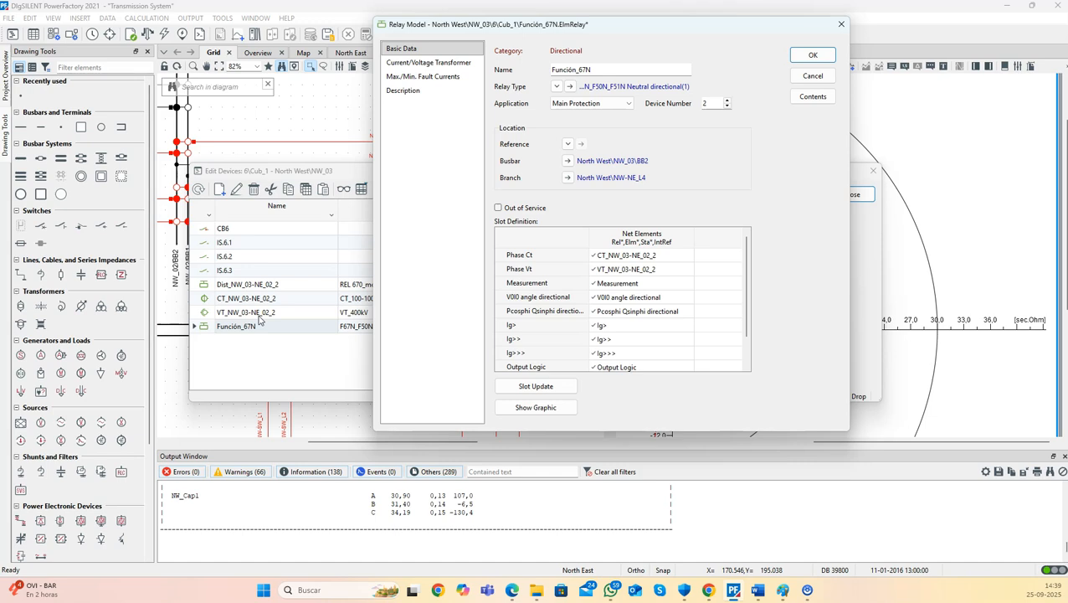
pyautogui.doubleClick(630, 288)
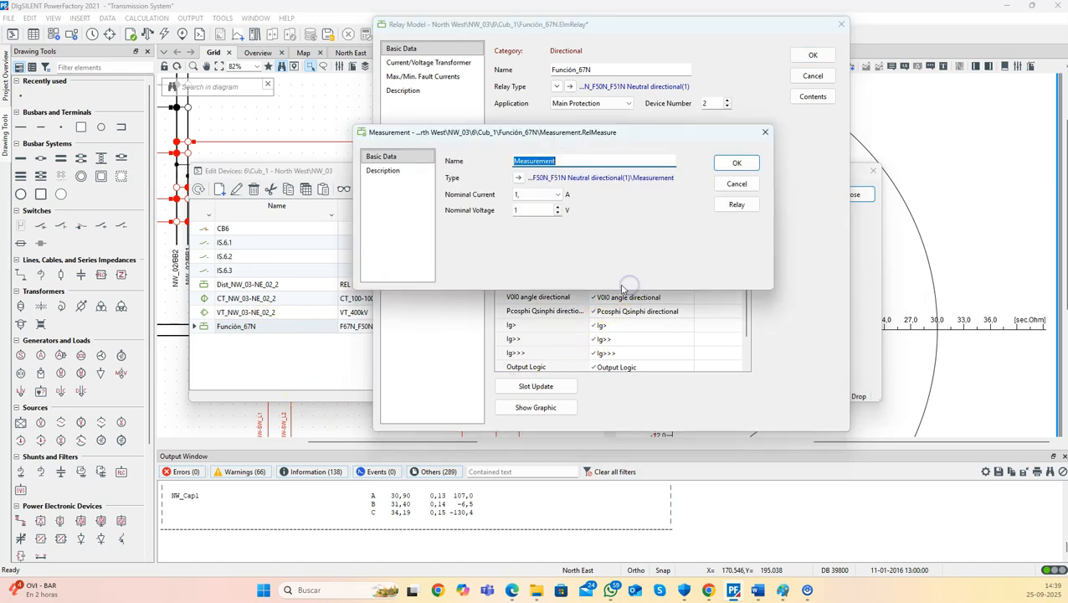
pyautogui.click(556, 197)
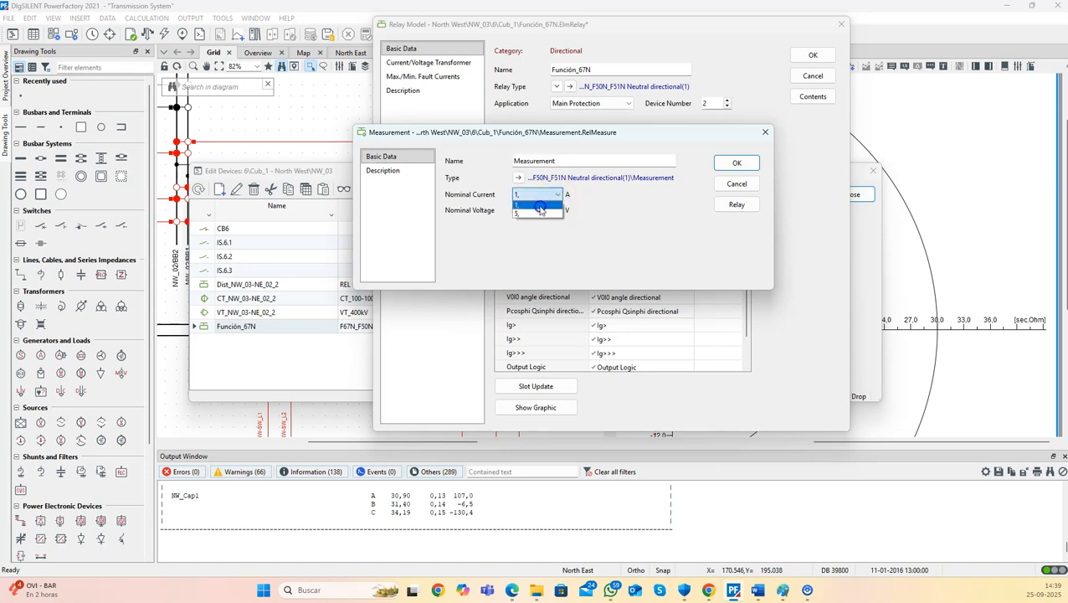
pyautogui.click(540, 206)
pyautogui.click(538, 211)
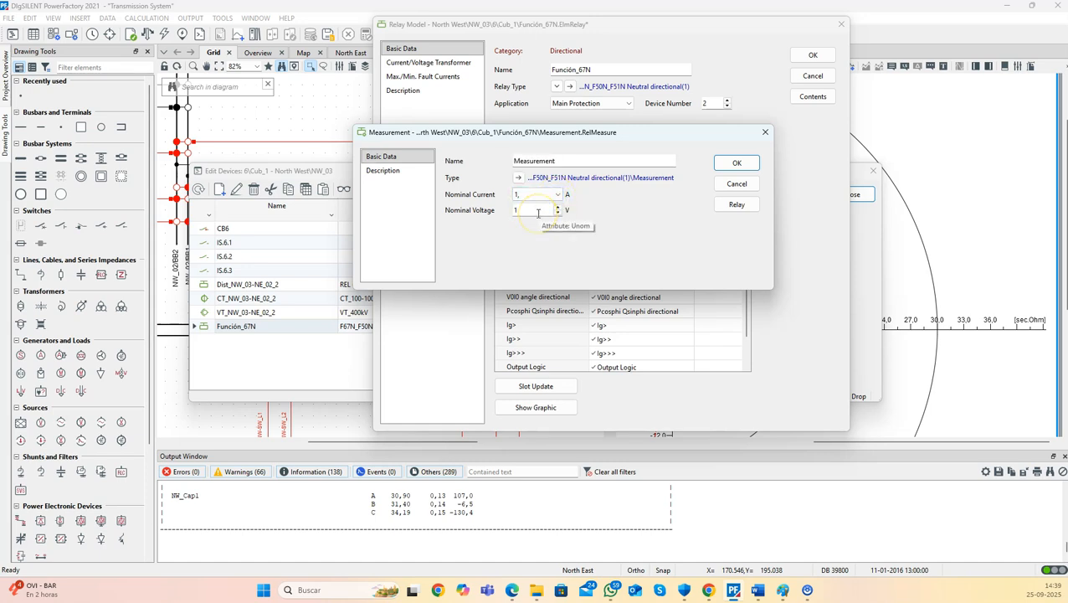
pyautogui.write('00')
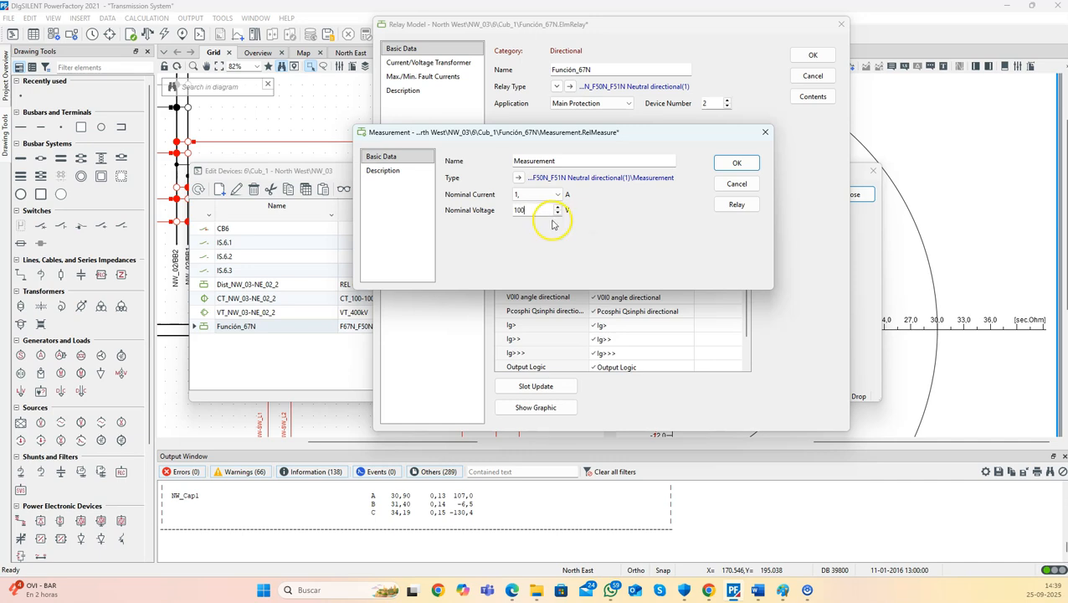
pyautogui.click(727, 162)
# Review voltage transformer VT_NW_03-NE_02_2 and set the Ig> element to Forward tripping with the IEC Class A (Standard Inverse) characteristic
pyautogui.doubleClick(665, 270)
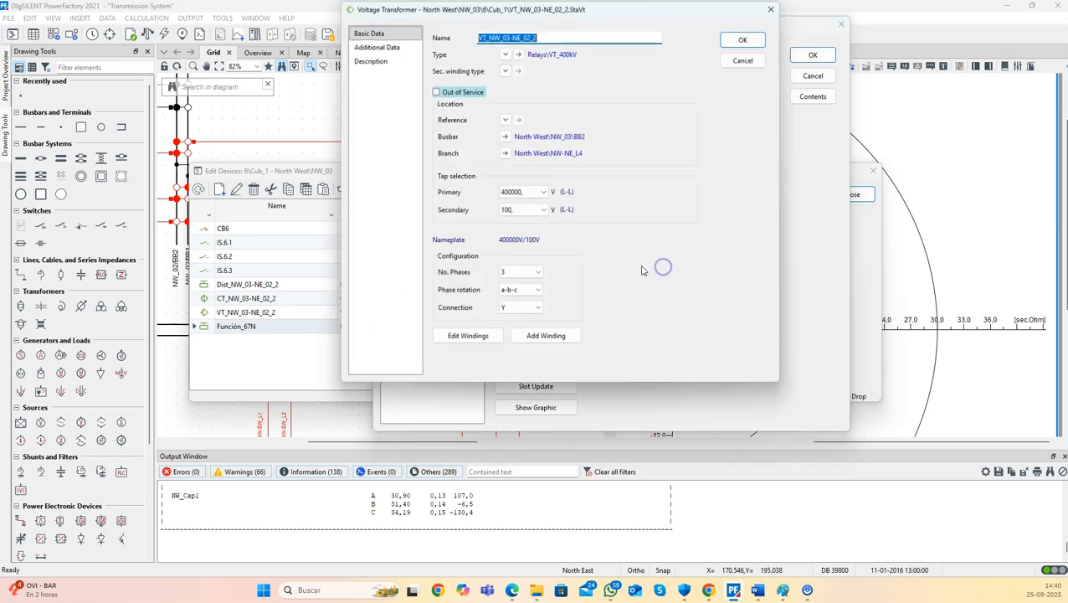
pyautogui.click(738, 41)
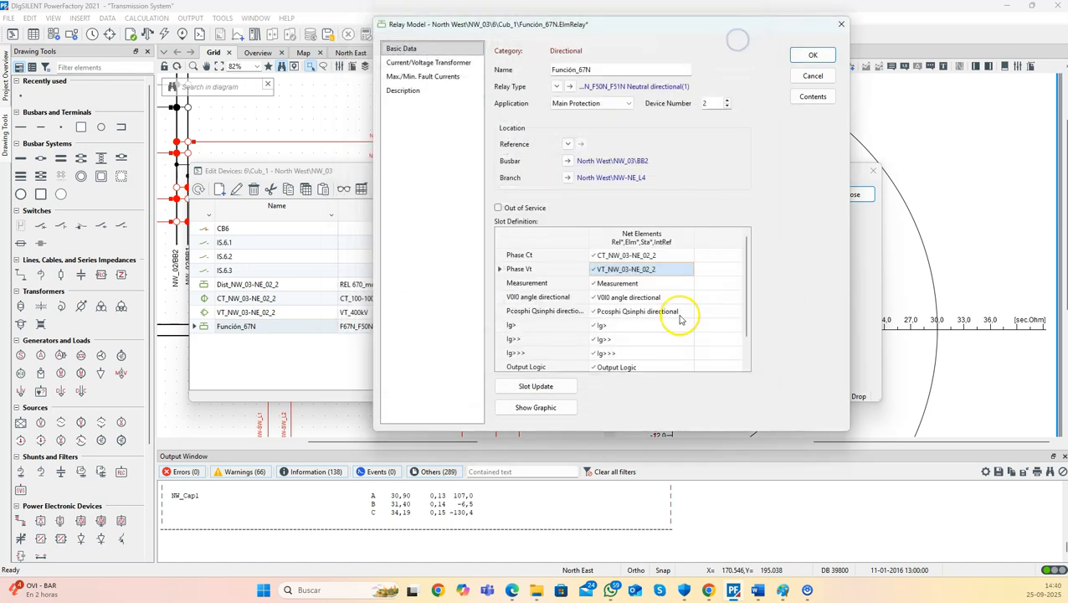
pyautogui.doubleClick(607, 325)
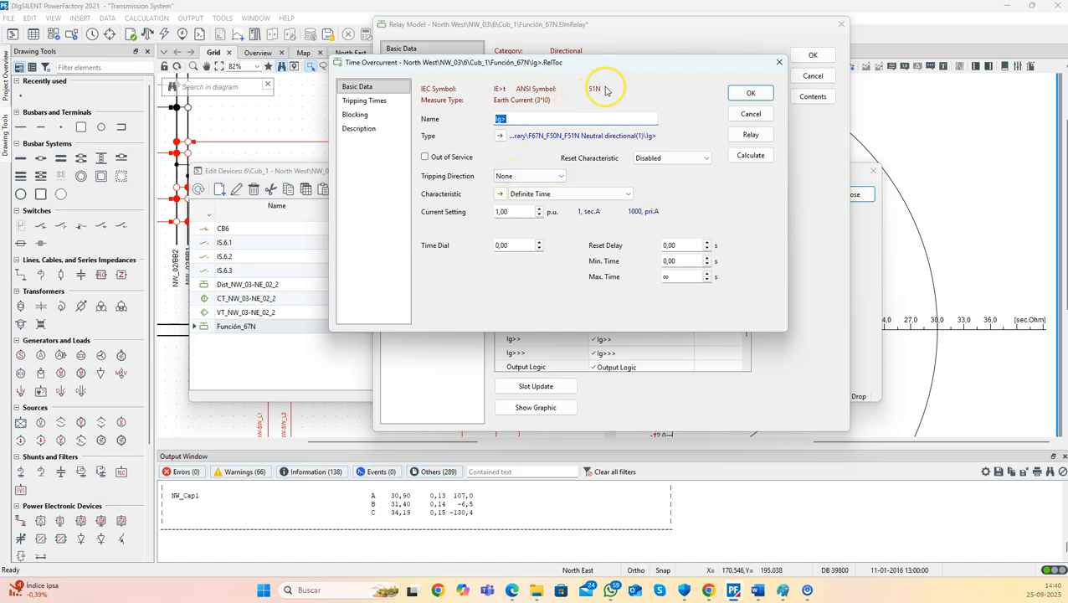
pyautogui.click(537, 176)
pyautogui.click(526, 193)
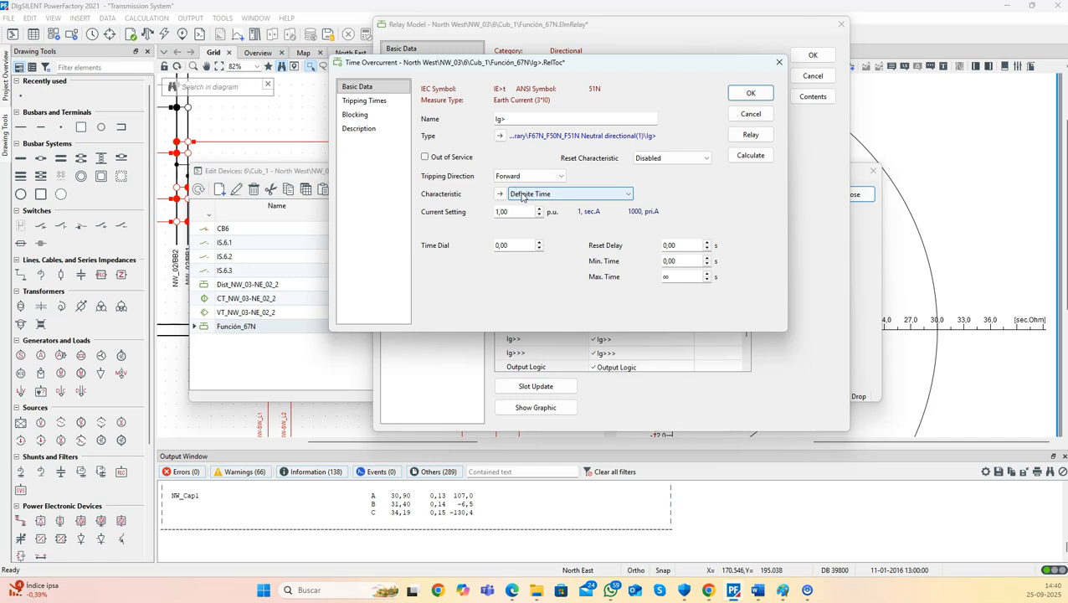
pyautogui.click(523, 196)
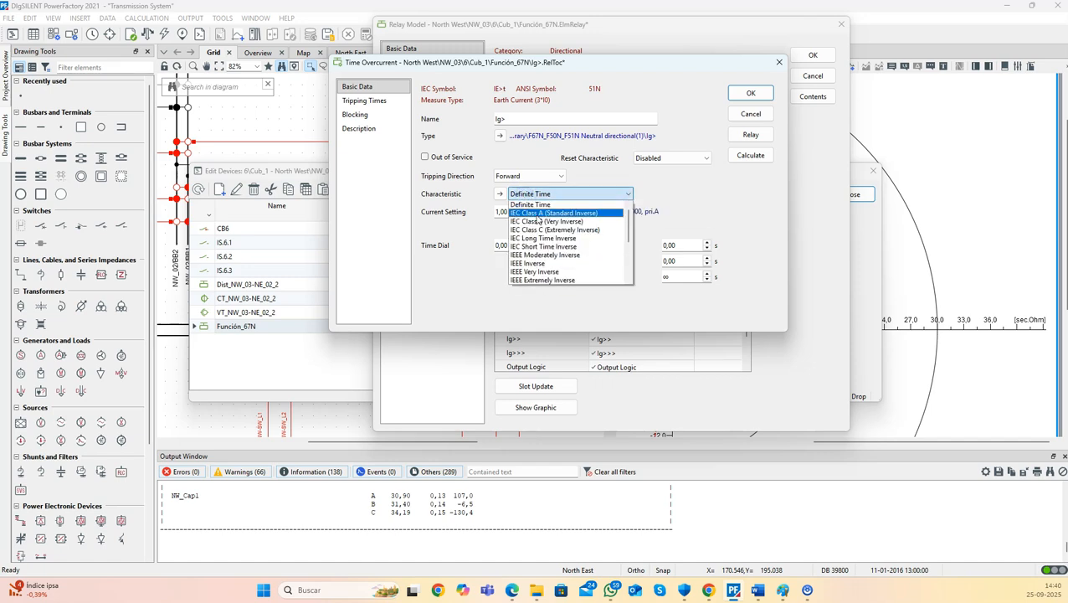
pyautogui.click(538, 215)
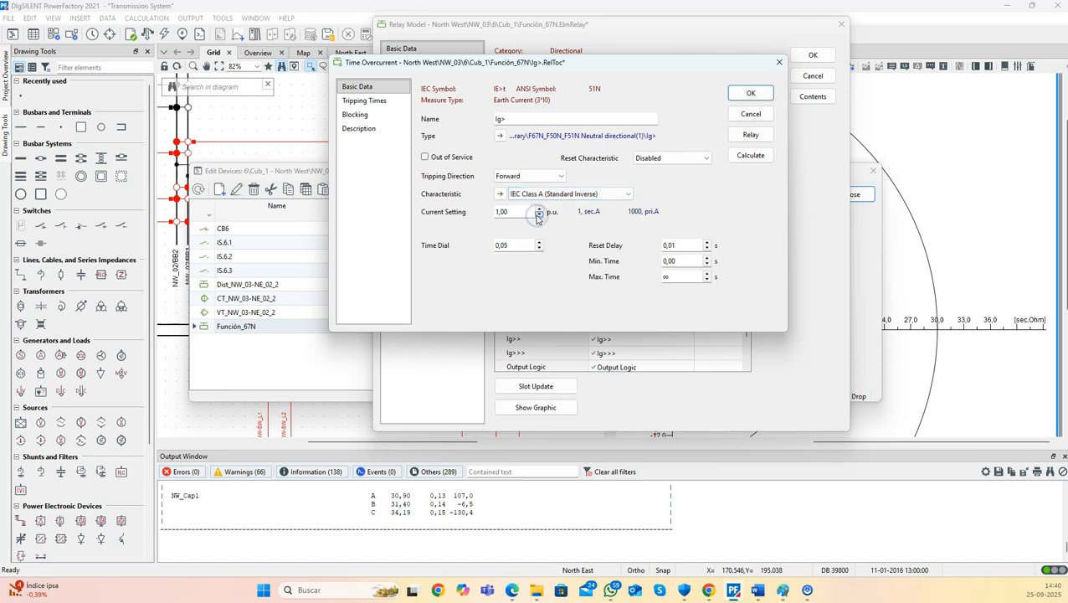
# Set the Ig> element's current setting to 0.1 p.u. and its time dial to 0.10
pyautogui.moveTo(519, 212); pyautogui.dragTo(472, 211)
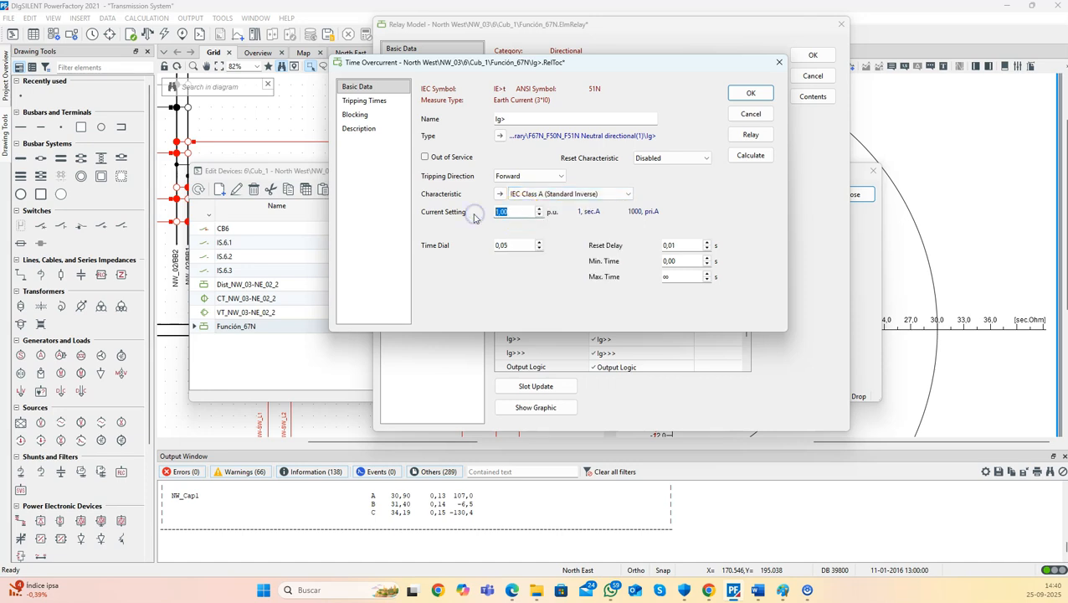
pyautogui.moveTo(758, 590)
pyautogui.click(850, 536)
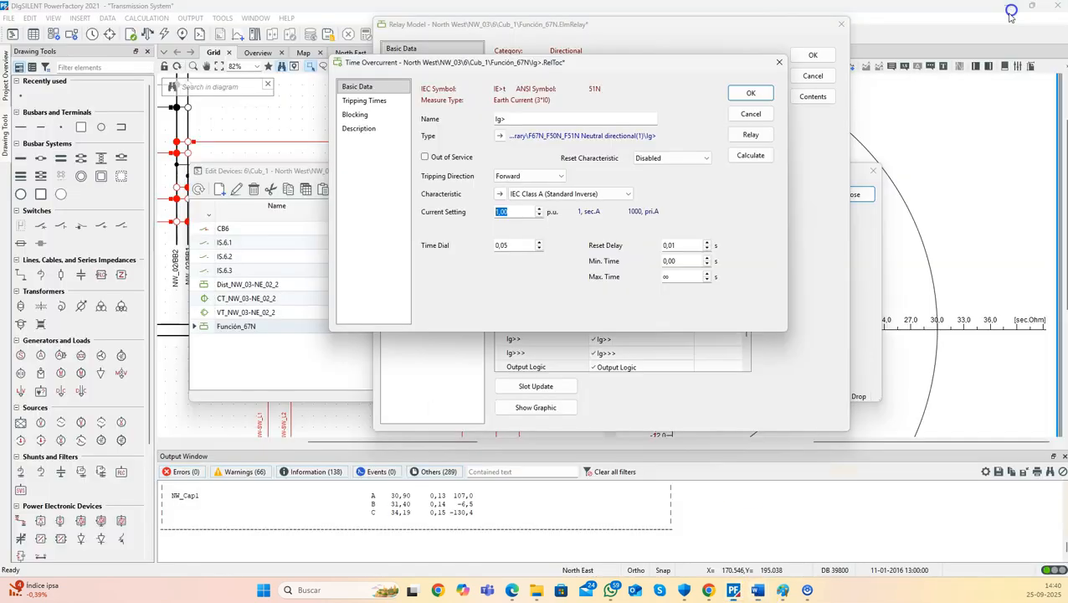
pyautogui.click(1005, 13)
pyautogui.write('0.1')
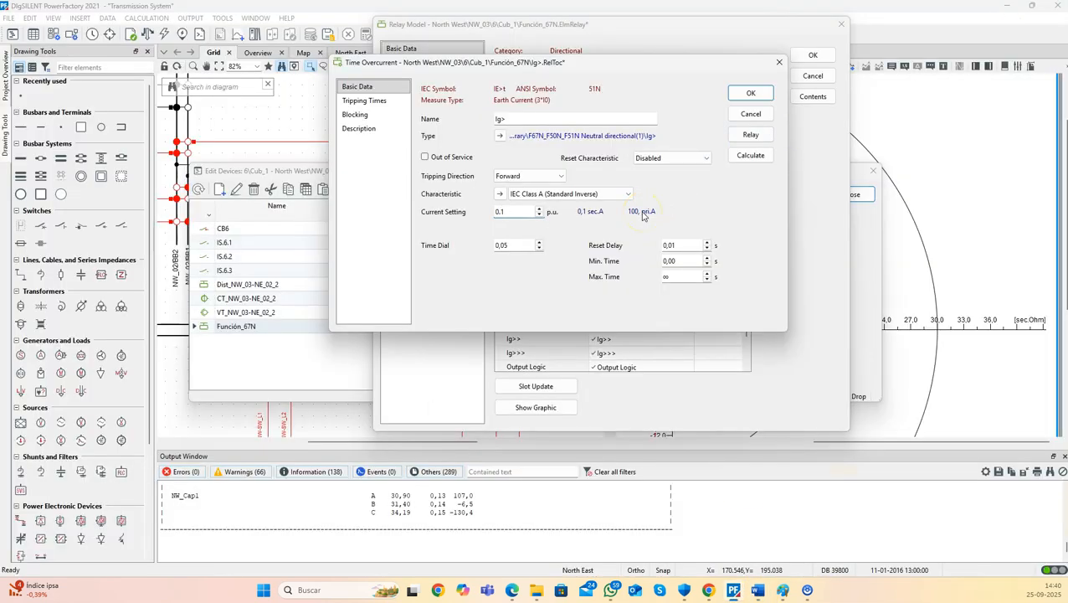
pyautogui.doubleClick(500, 245)
pyautogui.write('10')
pyautogui.click(751, 93)
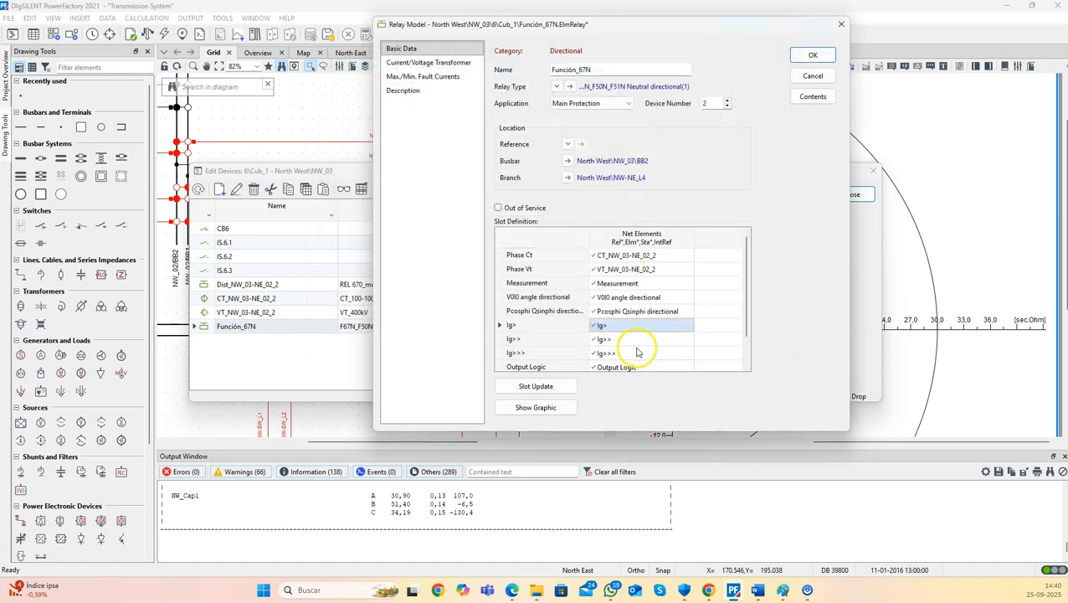
# Take the instantaneous elements Ig>> and Ig>>> of Función_67N out of service and accept the relay settings
pyautogui.doubleClick(637, 351)
pyautogui.click(737, 155)
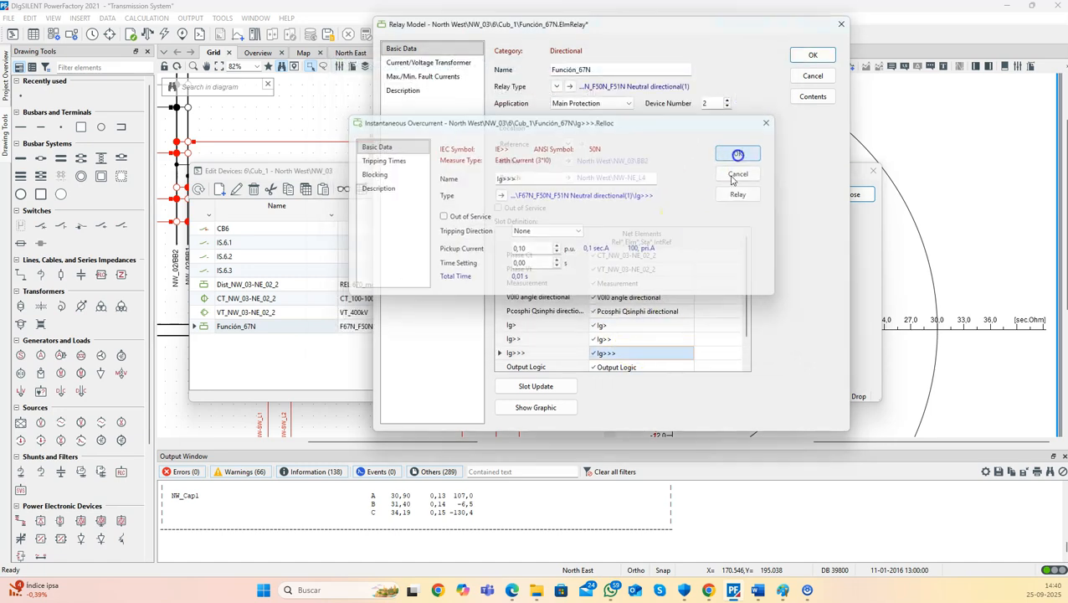
pyautogui.doubleClick(636, 339)
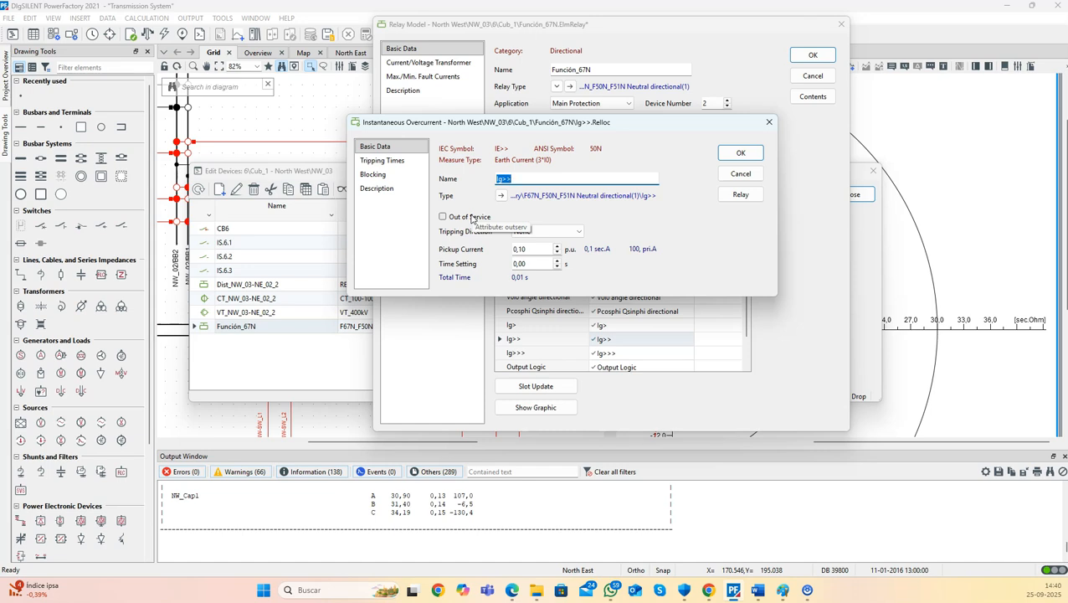
pyautogui.click(466, 217)
pyautogui.click(741, 153)
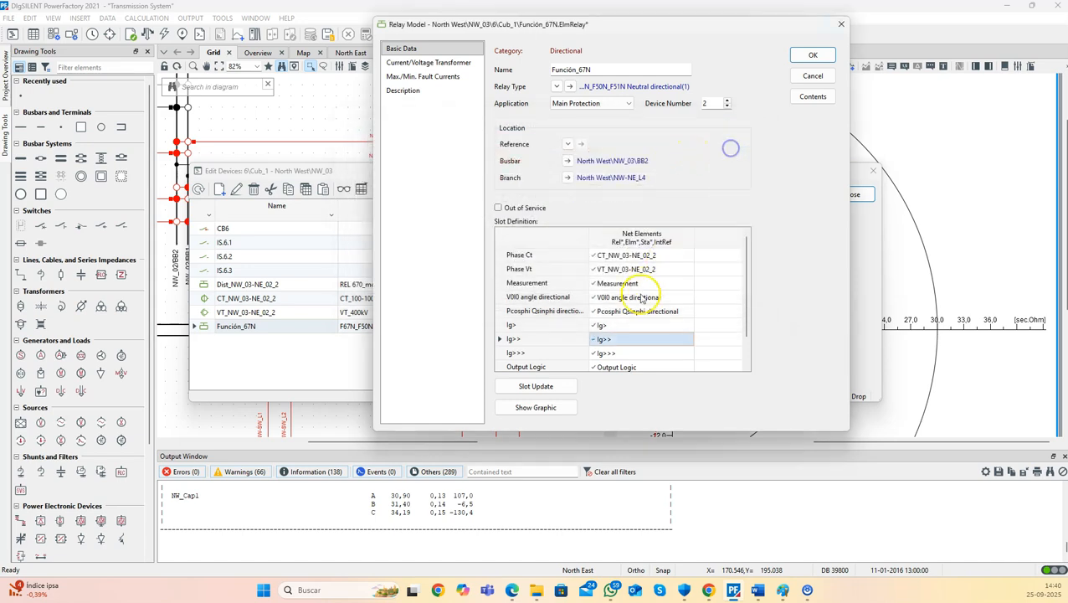
pyautogui.doubleClick(604, 352)
pyautogui.click(486, 217)
pyautogui.click(730, 156)
pyautogui.scroll(-1, 684, 285)
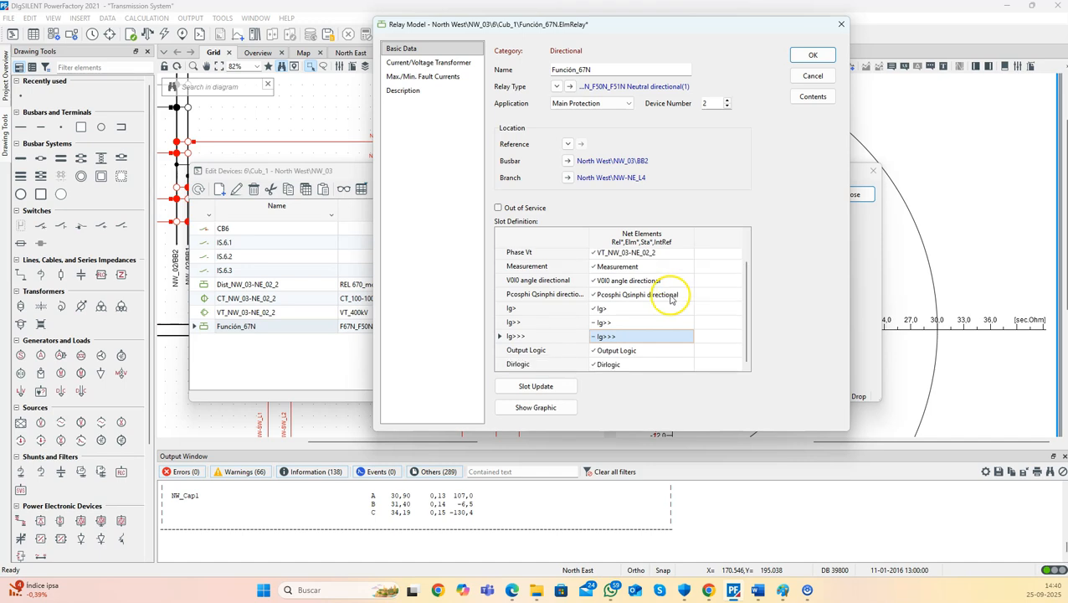
pyautogui.click(792, 57)
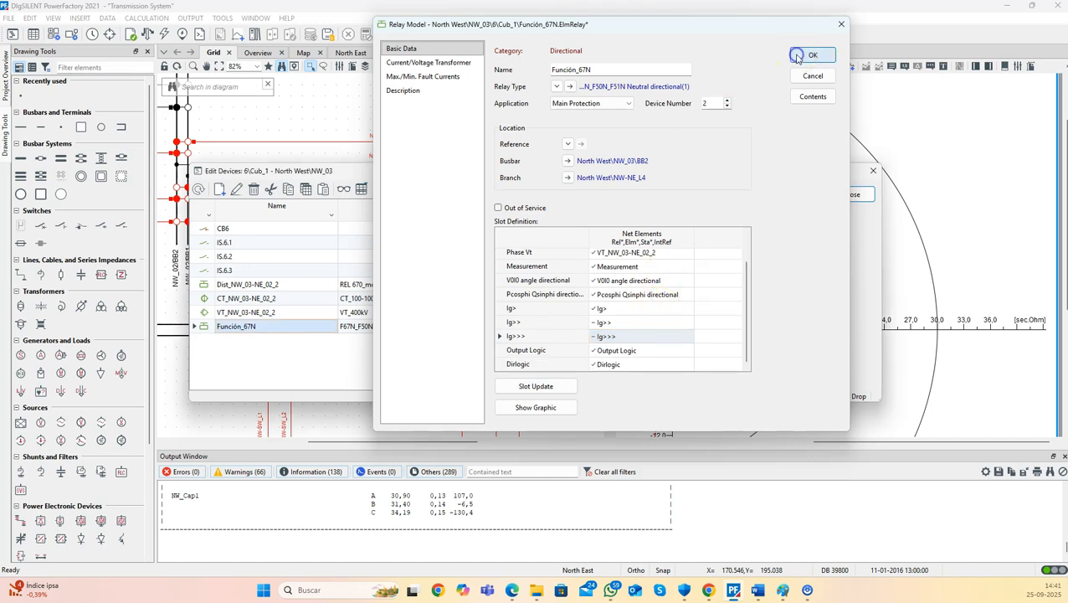
# Create a time-overcurrent plot for Función_67N and move it to the pane with the R-X plot, beside the grid diagram
pyautogui.rightClick(213, 329)
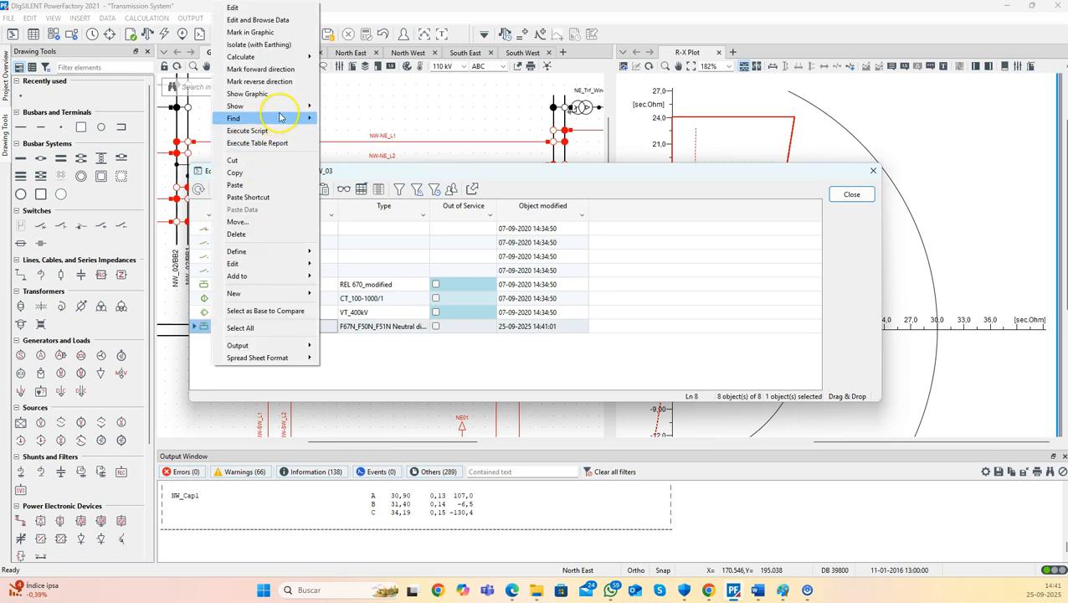
pyautogui.moveTo(291, 109)
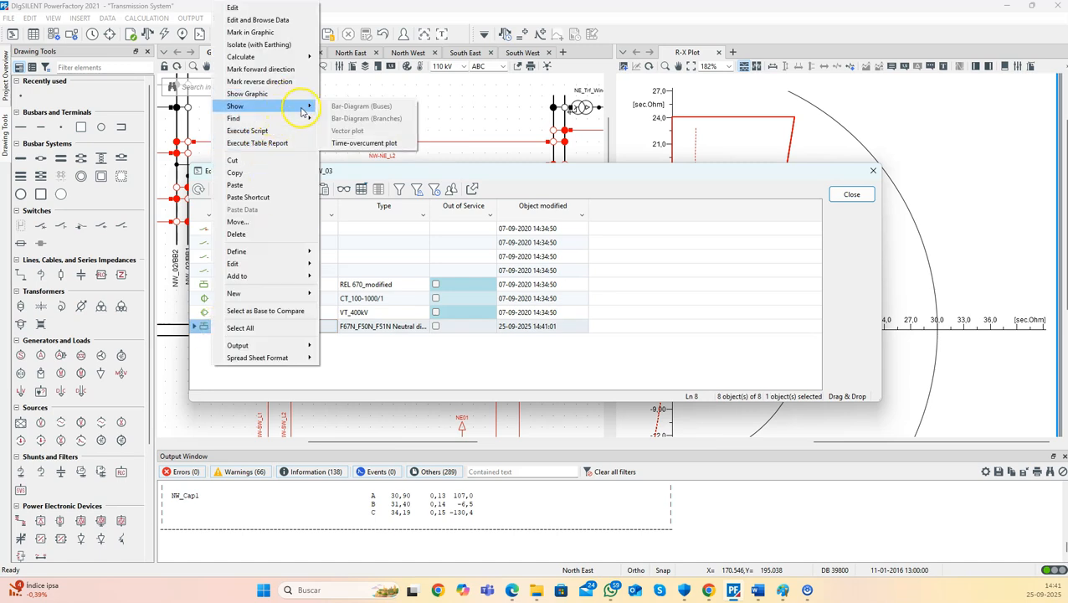
pyautogui.click(343, 143)
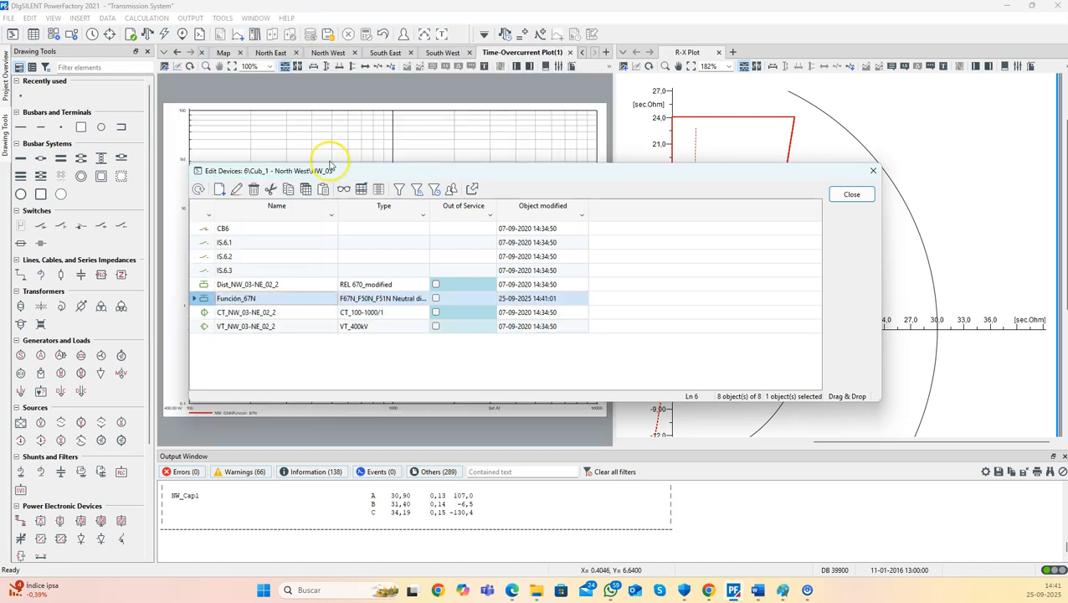
pyautogui.click(854, 195)
pyautogui.rightClick(536, 55)
pyautogui.click(569, 55)
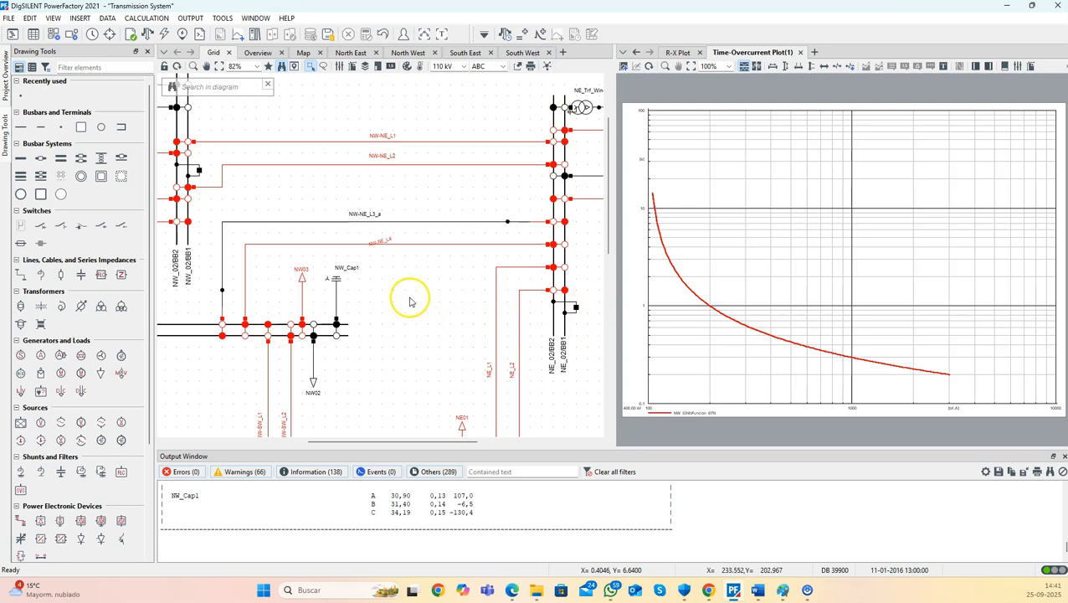
# Run a complete-method single-phase-to-ground short-circuit calculation on phase a at 50 % of line NW-NE_L4
pyautogui.click(164, 35)
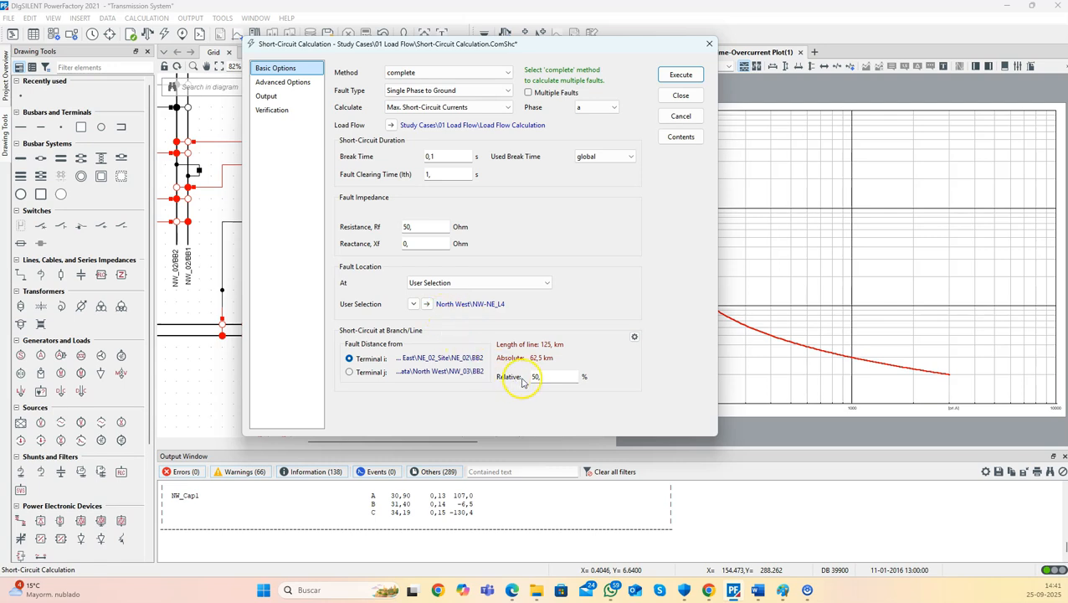
pyautogui.click(358, 227)
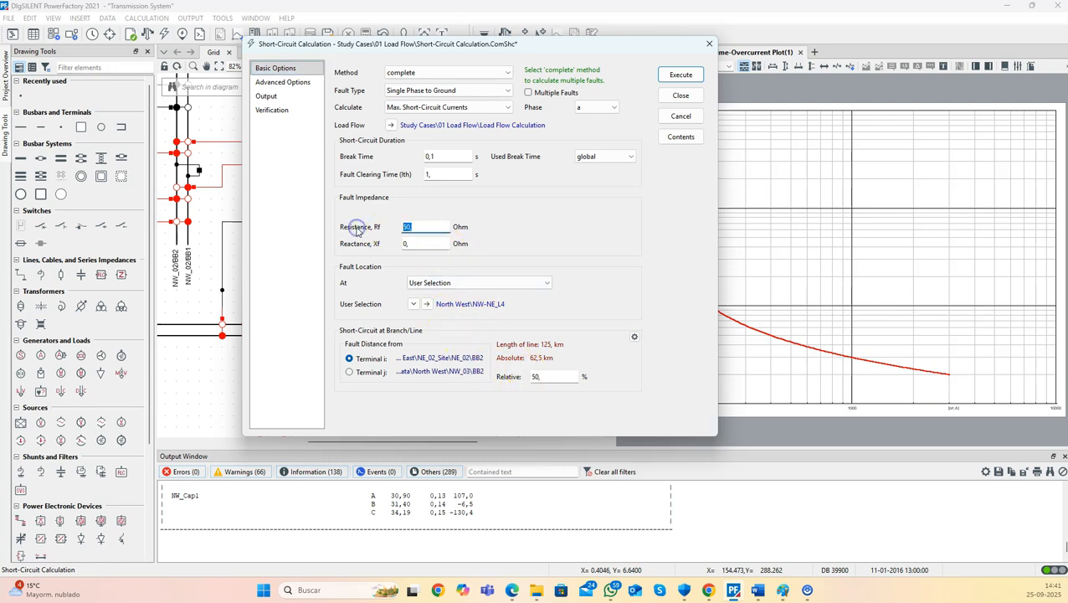
pyautogui.click(680, 75)
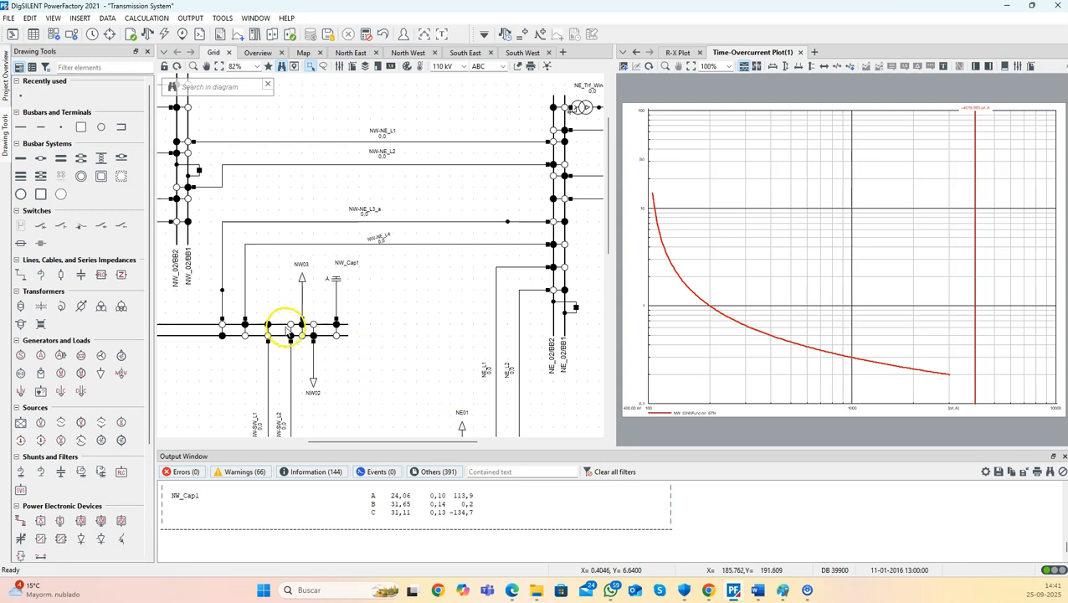
# Check the orientation setting of current transformer CT_NW_03-NE_02_2 among the devices of line NW-NE_L4 at NW_03
pyautogui.rightClick(247, 323)
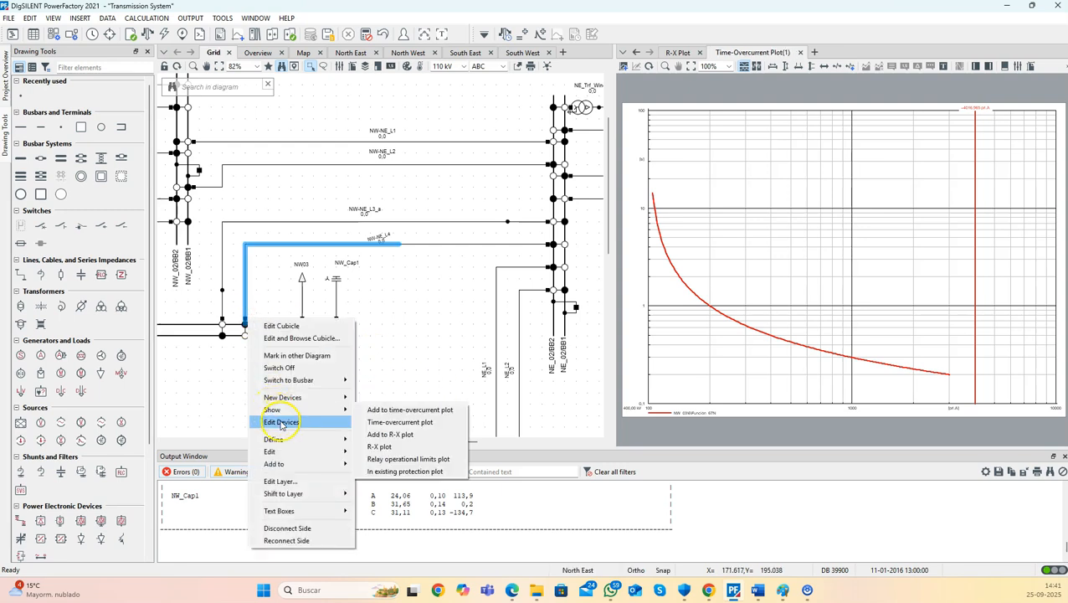
pyautogui.click(292, 416)
pyautogui.doubleClick(219, 312)
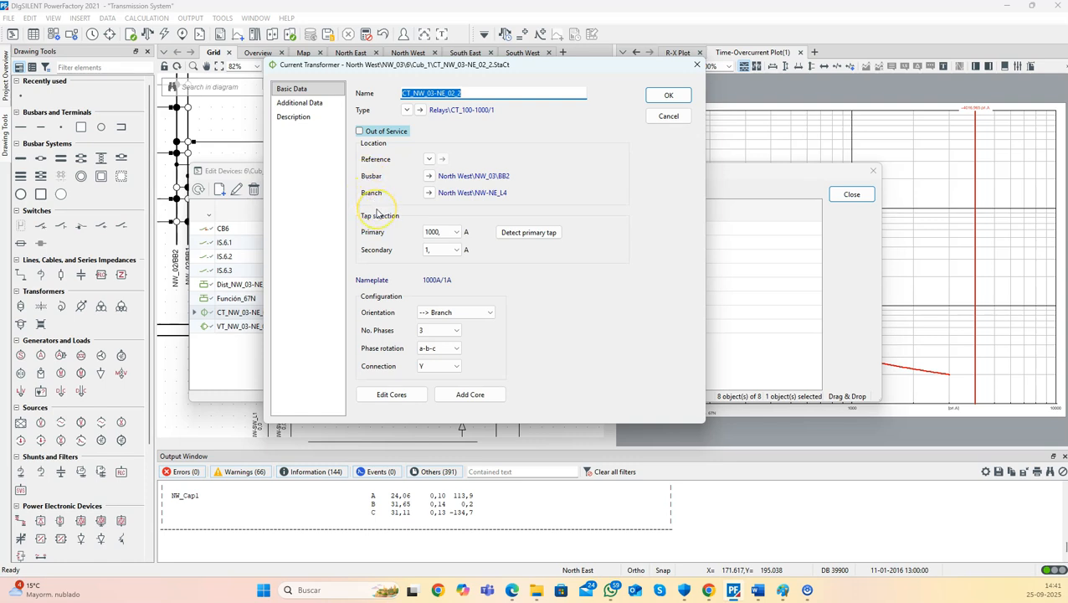
pyautogui.click(448, 313)
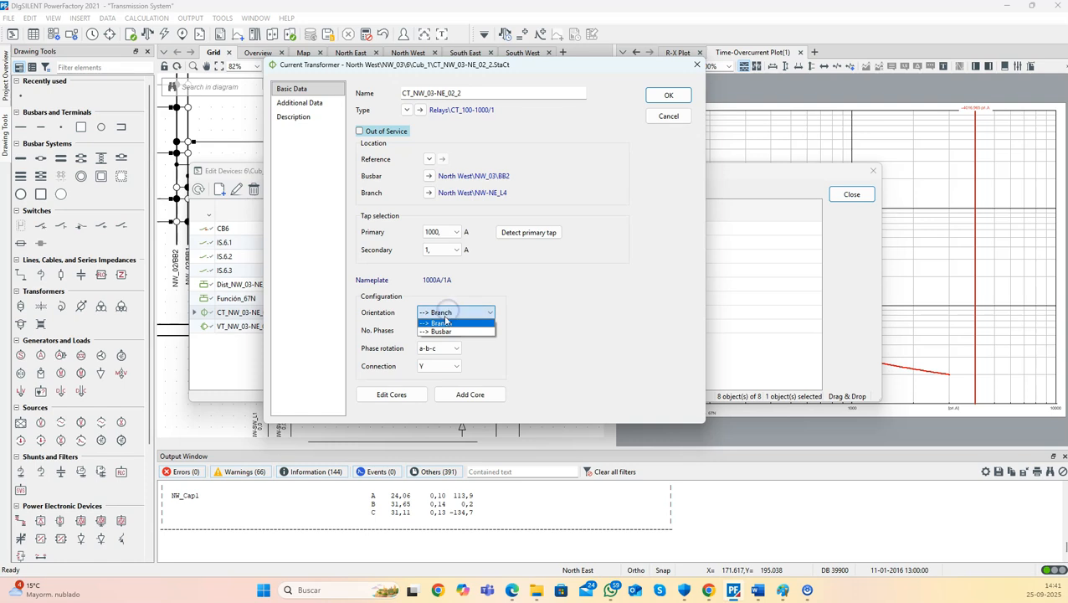
pyautogui.click(445, 323)
pyautogui.click(657, 96)
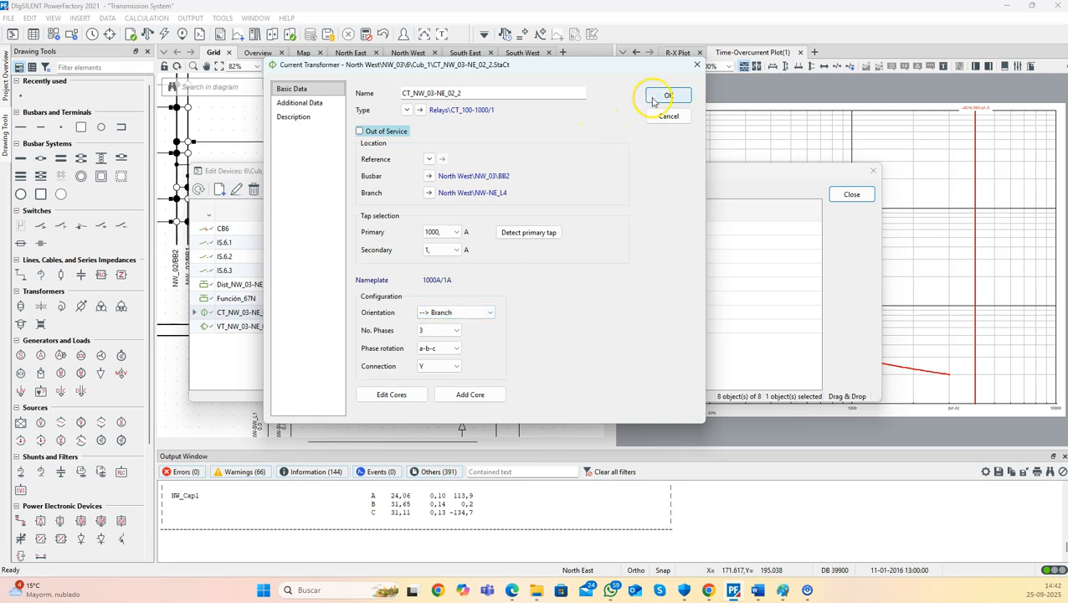
# Check the Ig> tripping direction and the V0I0 angle directional element's voltage polarising settings in Función_67N
pyautogui.click(203, 300)
pyautogui.doubleClick(203, 300)
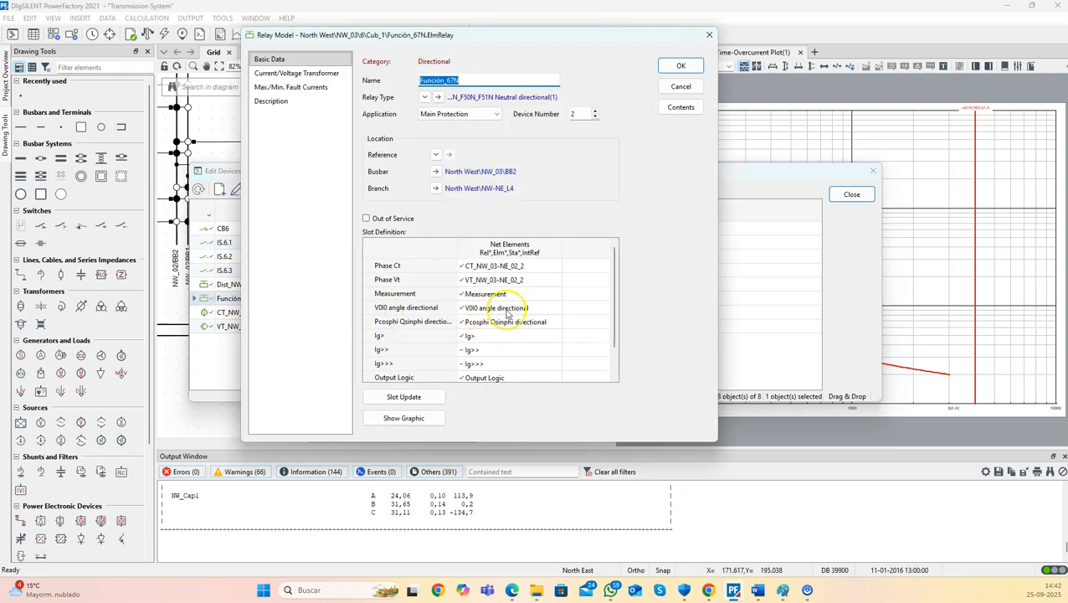
pyautogui.doubleClick(513, 333)
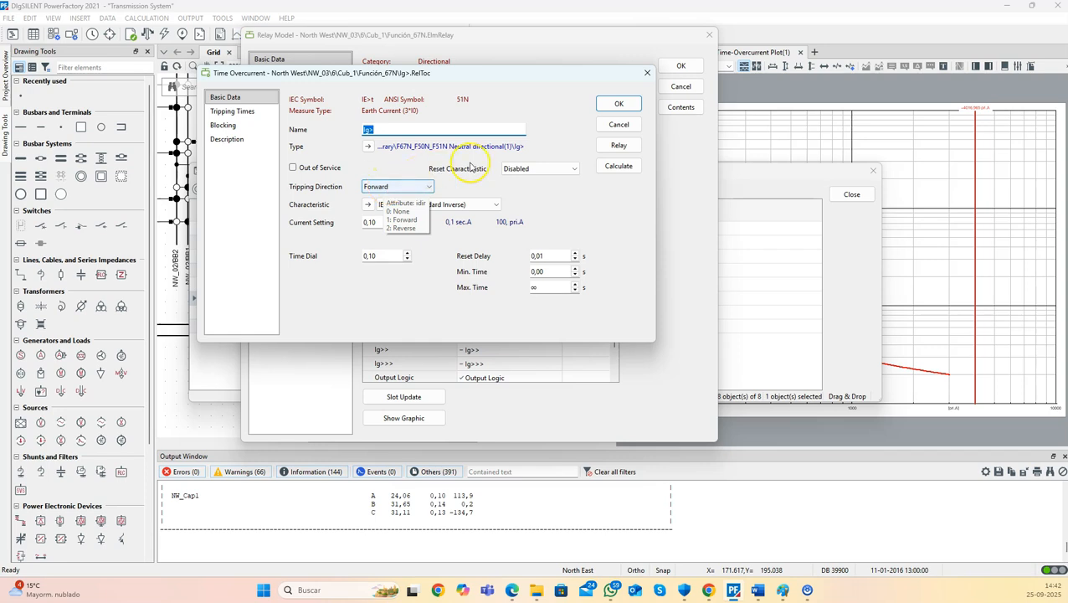
pyautogui.click(620, 103)
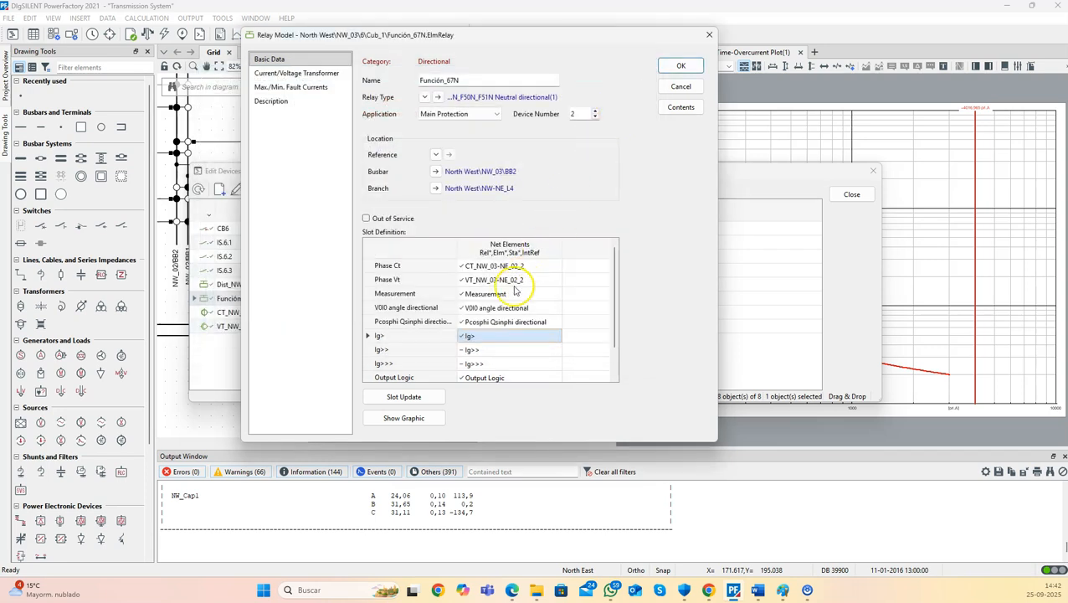
pyautogui.doubleClick(510, 309)
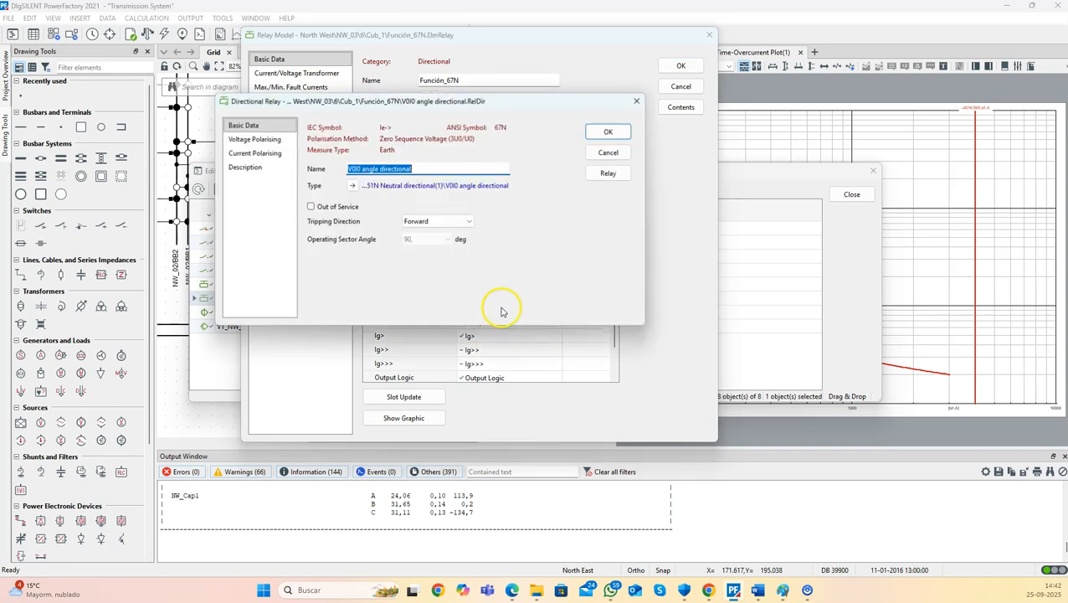
pyautogui.click(258, 140)
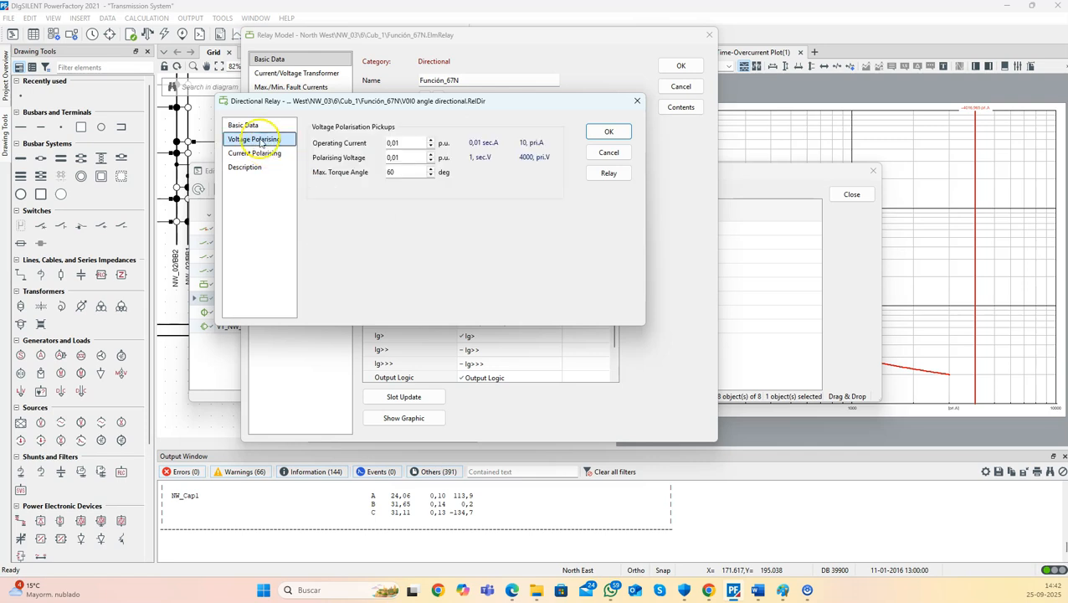
pyautogui.click(606, 132)
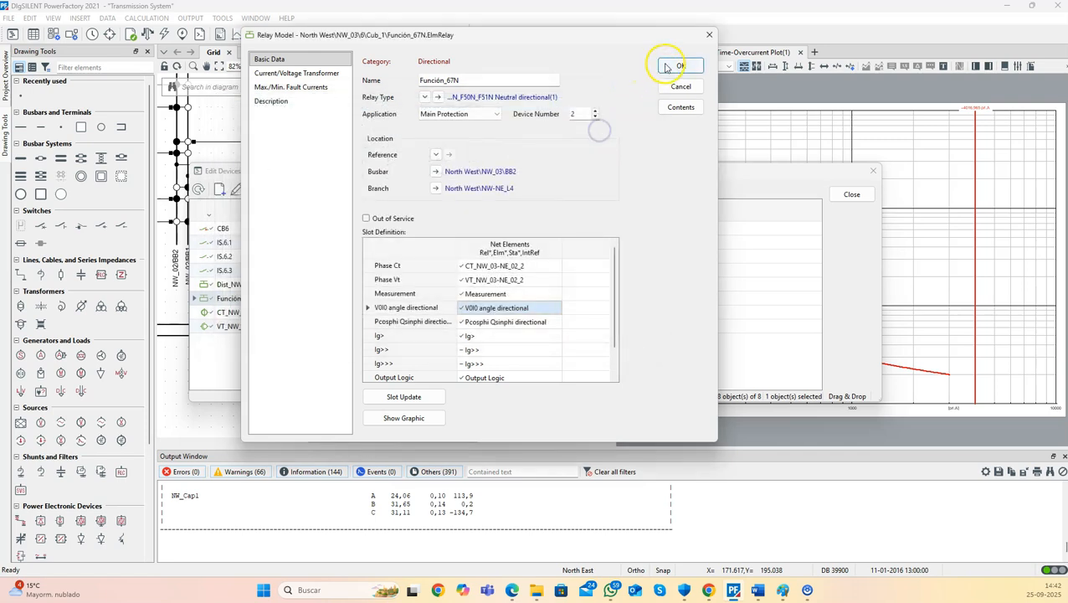
pyautogui.click(668, 67)
pyautogui.click(850, 193)
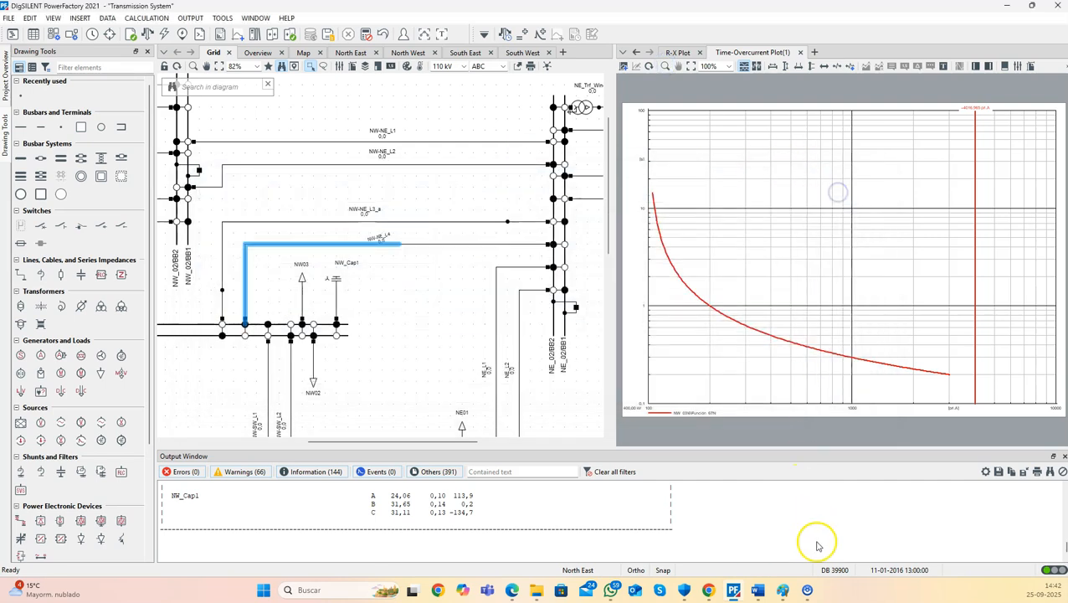
# Switch to Paint and start a new blank image, discarding the unsaved sketch, with the canvas shown at 120 %
pyautogui.click(783, 590)
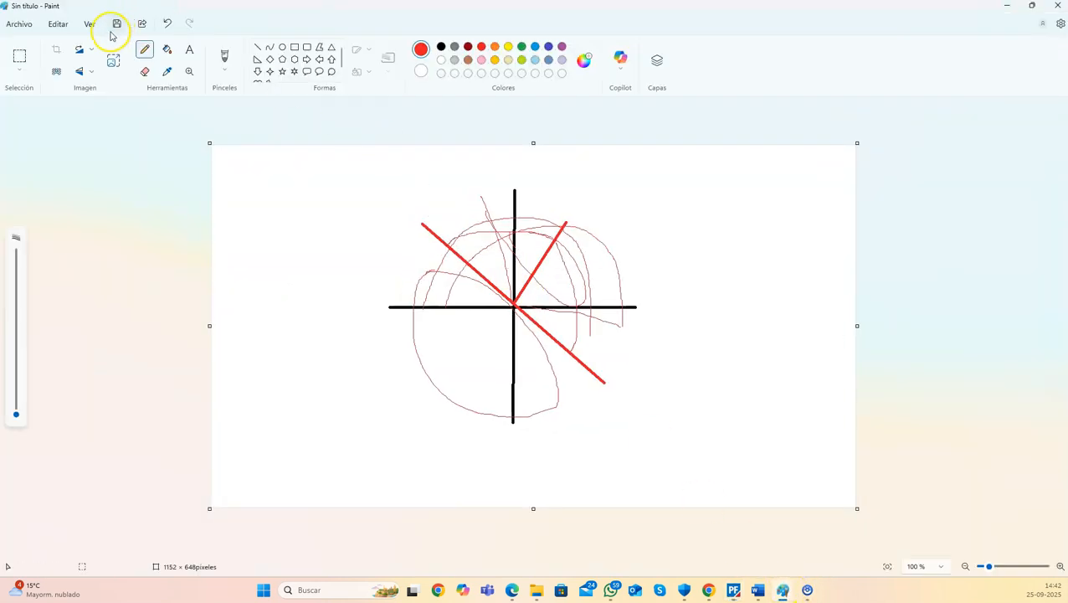
pyautogui.click(16, 31)
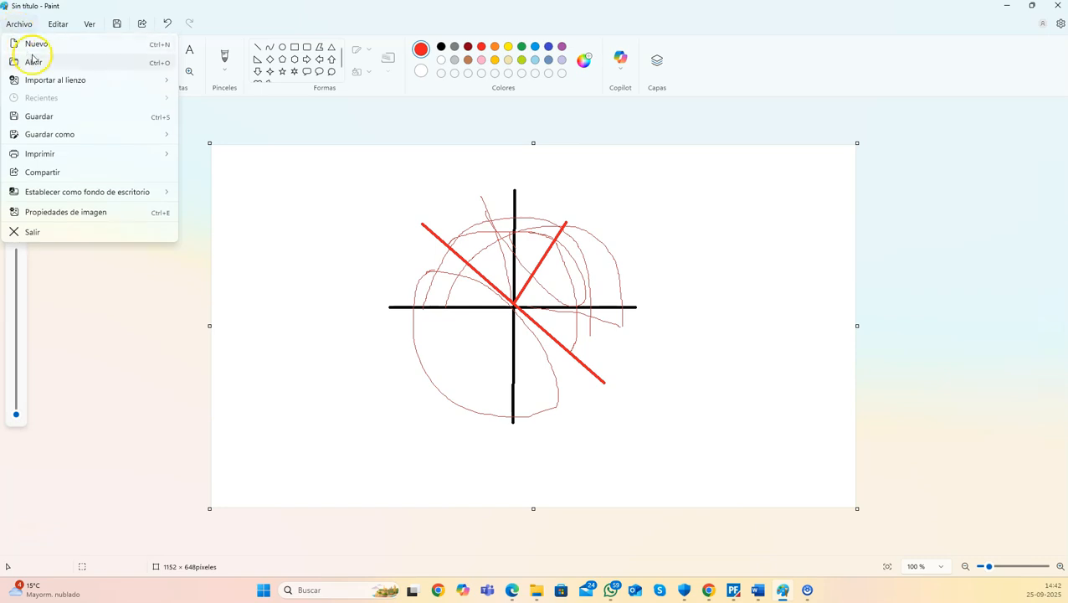
pyautogui.click(38, 37)
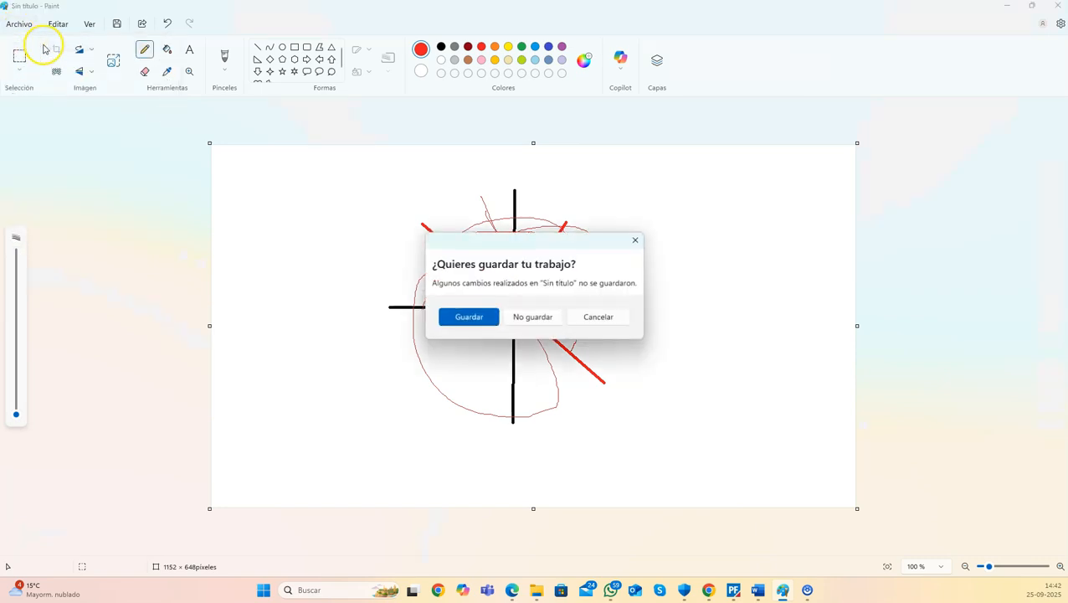
pyautogui.click(537, 322)
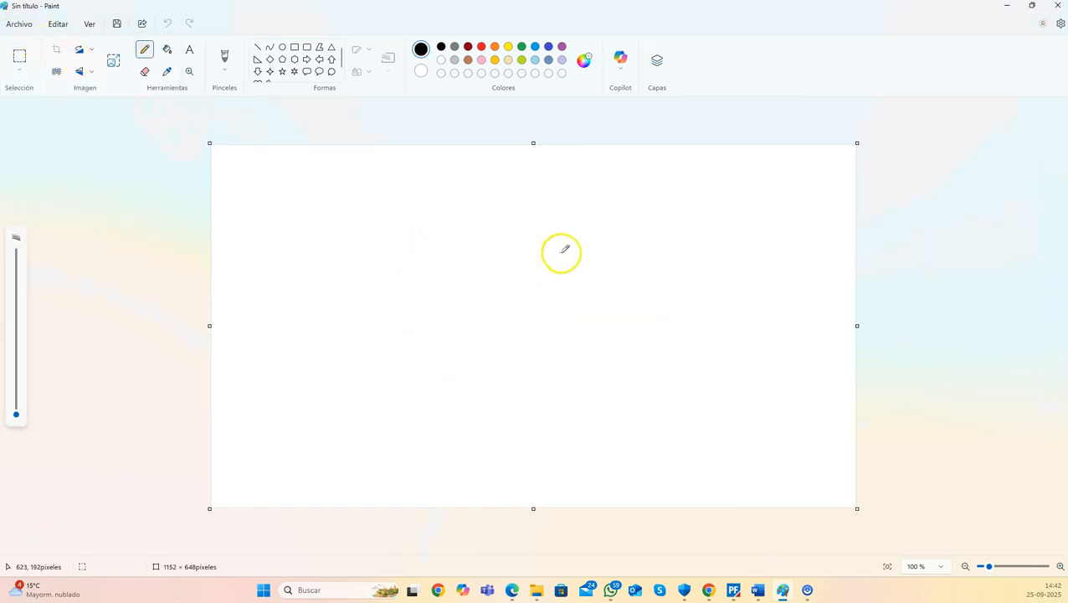
pyautogui.click(1061, 567)
pyautogui.scroll(1, 791, 413)
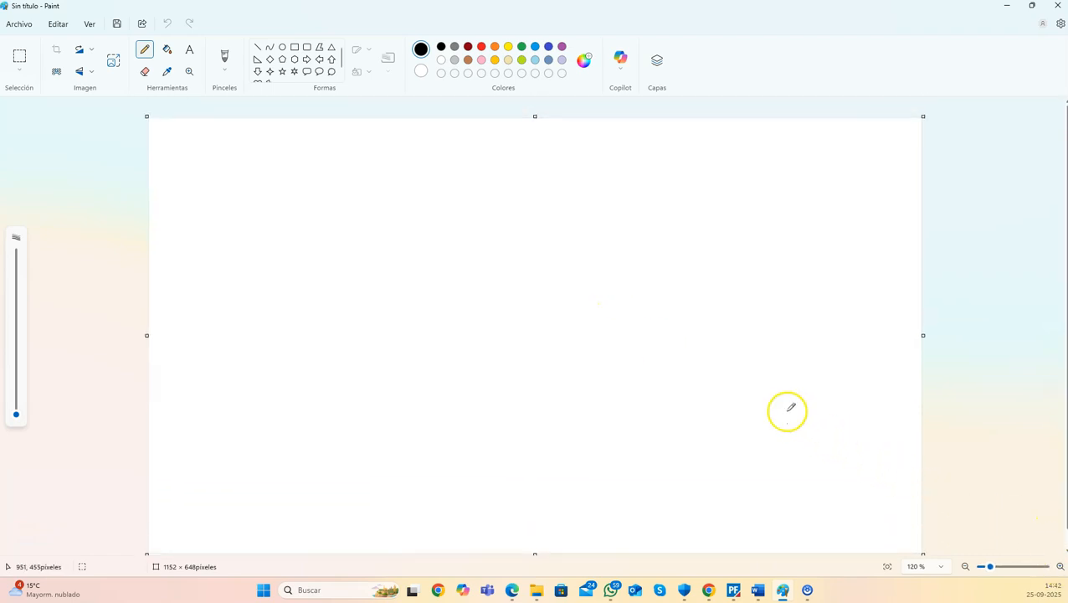
# Draw a vertical and a level horizontal black line crossing near the canvas centre as axes, undoing the tilted horizontal attempt
pyautogui.click(257, 47)
pyautogui.moveTo(531, 178); pyautogui.dragTo(530, 425)
pyautogui.moveTo(393, 300); pyautogui.dragTo(669, 297)
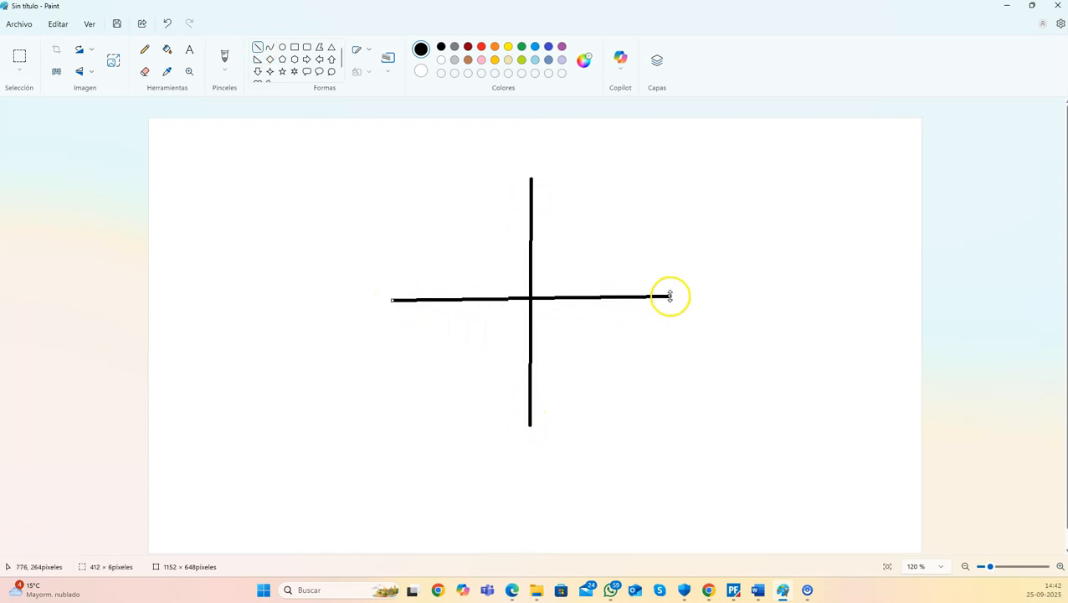
pyautogui.hotkey('ctrl', 'z')
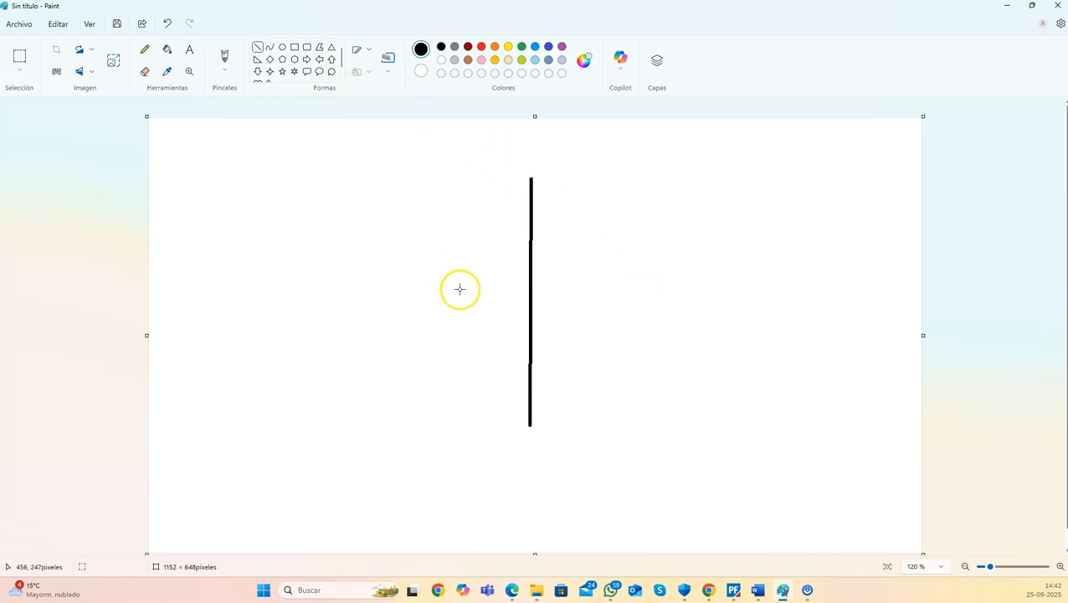
pyautogui.moveTo(397, 290); pyautogui.dragTo(673, 291)
pyautogui.click(708, 330)
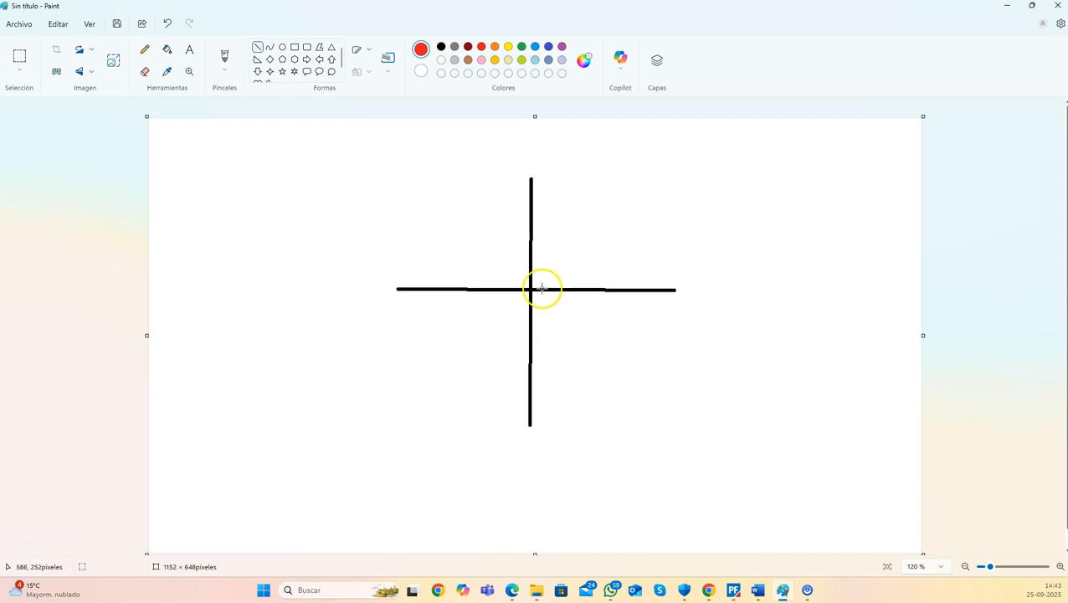
# Draw a red line about 121 × 129 px from the origin into the first quadrant and a perpendicular red line about 293 × 254 px through the origin
pyautogui.moveTo(531, 288); pyautogui.dragTo(611, 202)
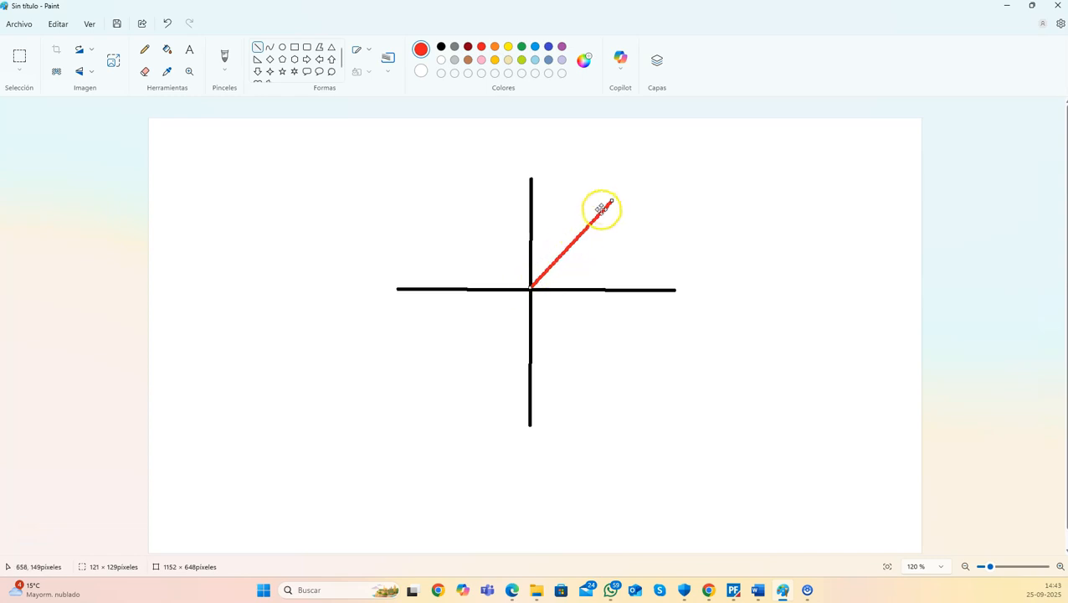
pyautogui.click(255, 47)
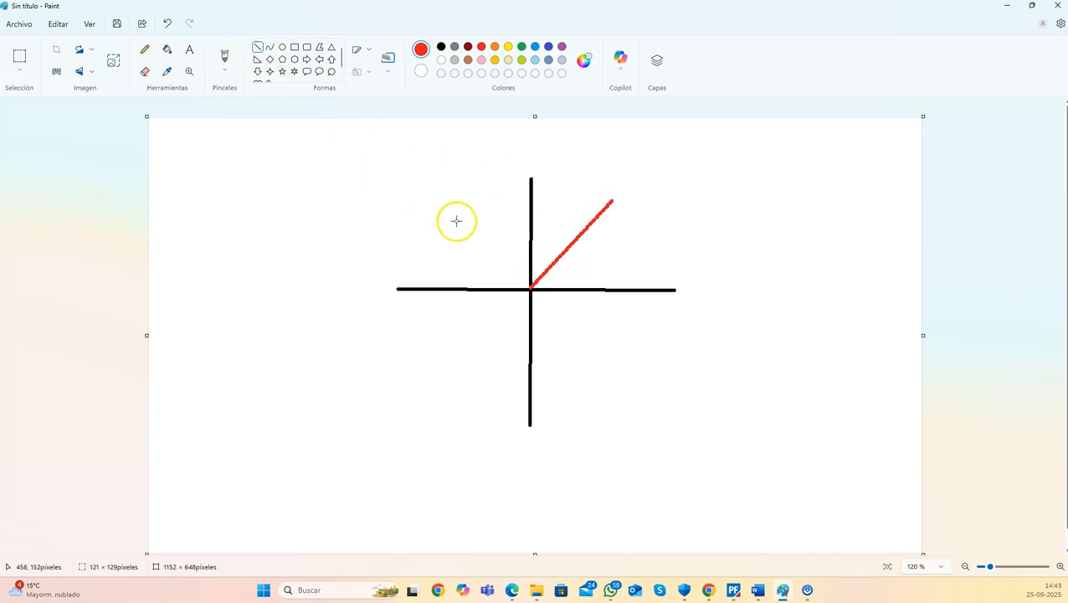
pyautogui.moveTo(431, 204); pyautogui.dragTo(628, 376)
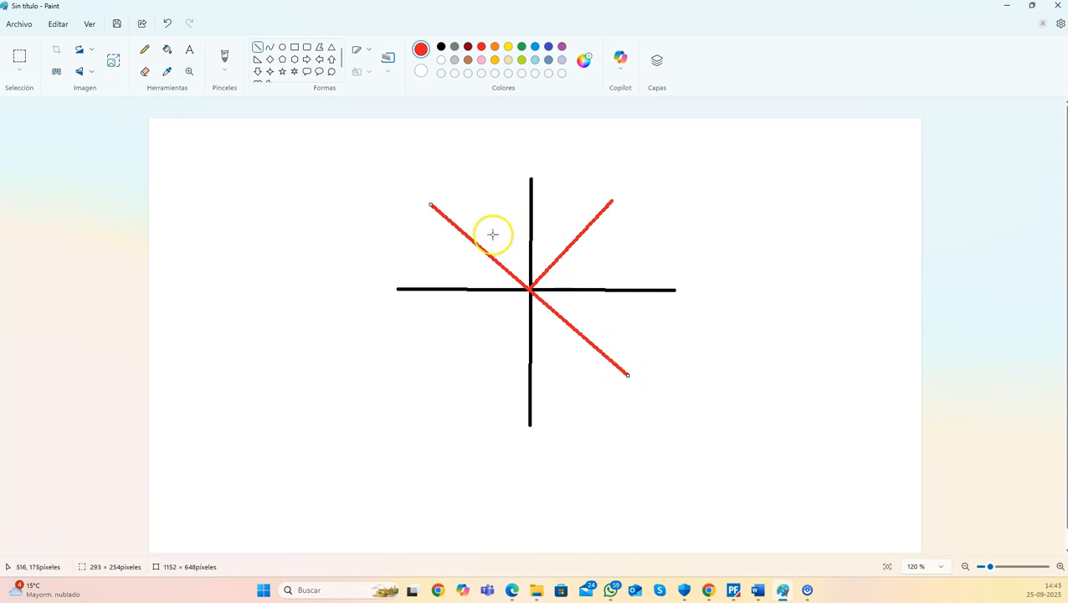
# Sketch thin red freehand arcs with the pencil around both sides of the long diagonal line to mark the two directional zones
pyautogui.click(145, 48)
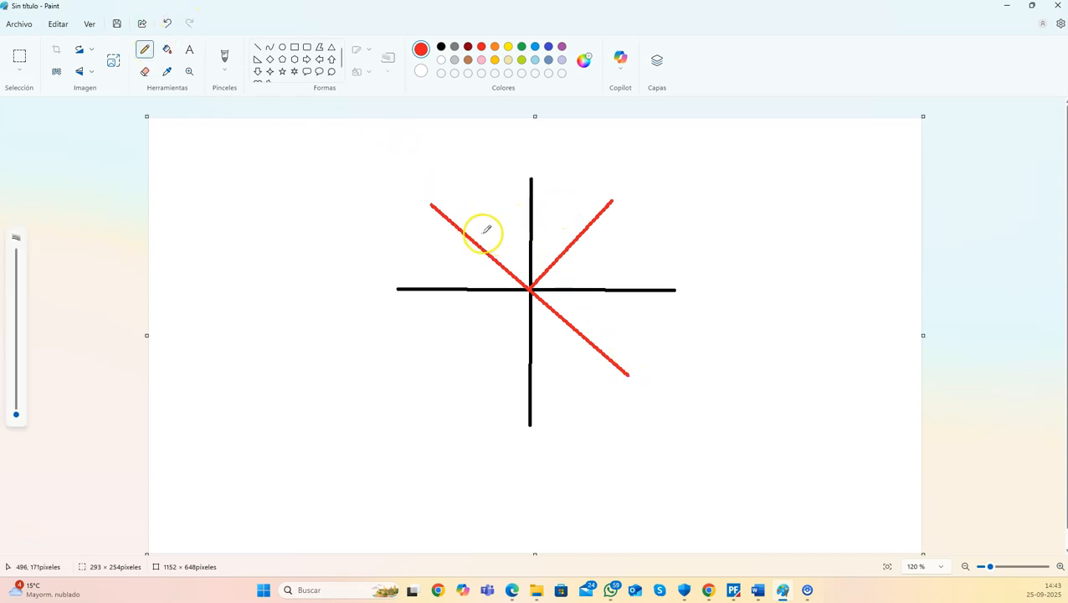
pyautogui.moveTo(481, 234)
pyautogui.mouseDown()
pyautogui.moveTo(577, 201)
pyautogui.moveTo(656, 317)
pyautogui.moveTo(623, 361)
pyautogui.moveTo(630, 343)
pyautogui.mouseUp()
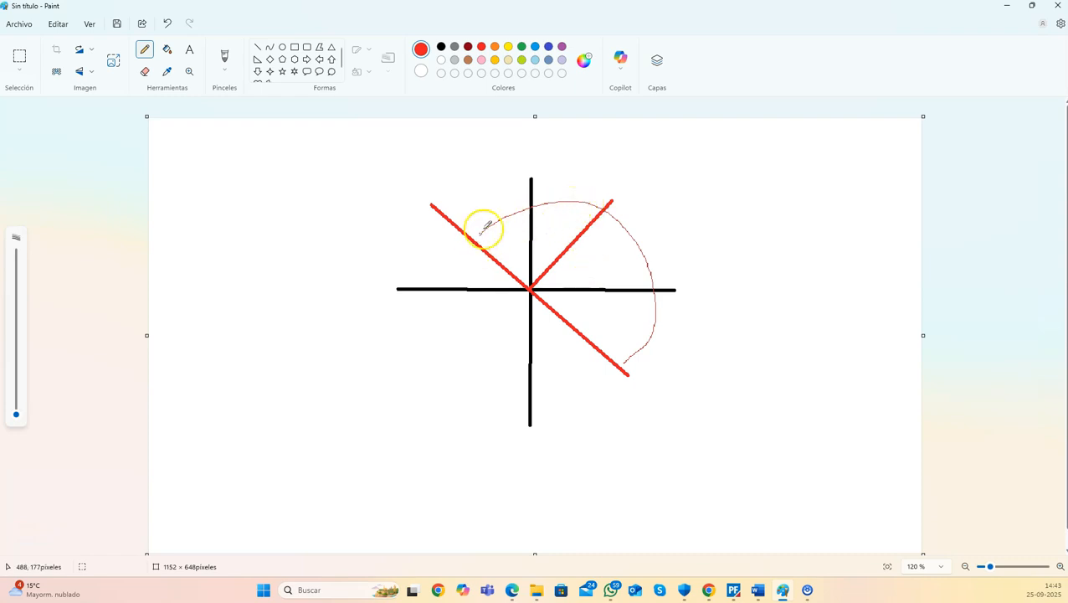
pyautogui.moveTo(479, 235)
pyautogui.mouseDown()
pyautogui.moveTo(444, 262)
pyautogui.moveTo(489, 381)
pyautogui.moveTo(601, 357)
pyautogui.mouseUp()
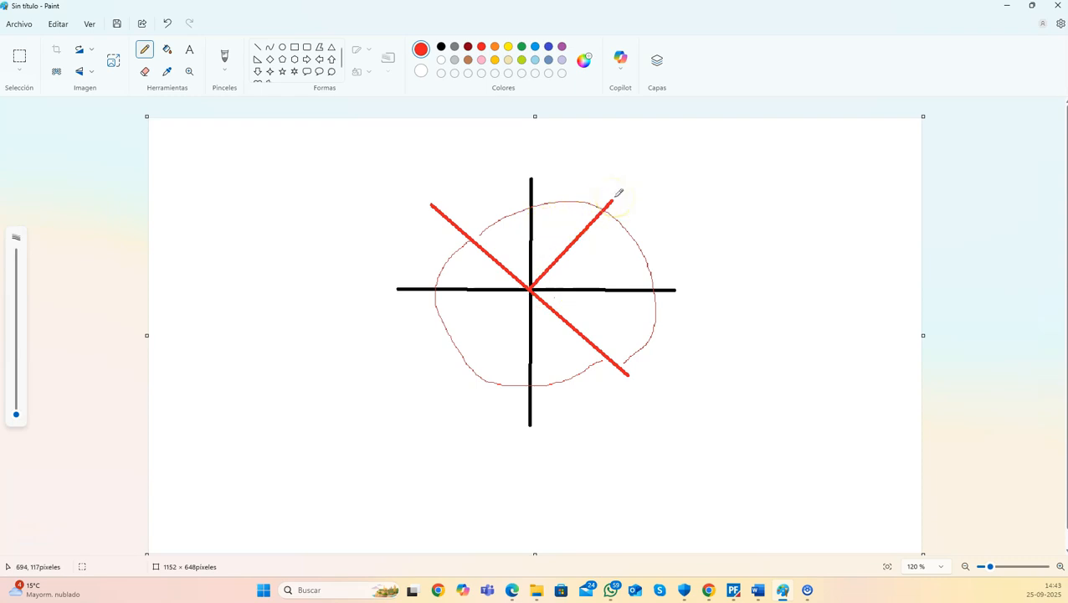
pyautogui.click(558, 232)
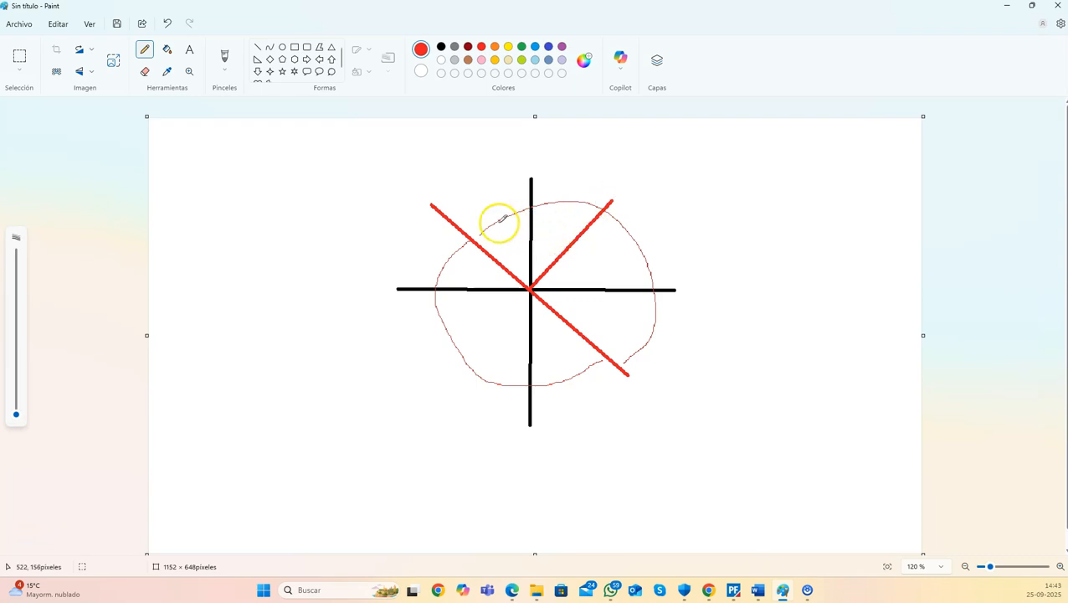
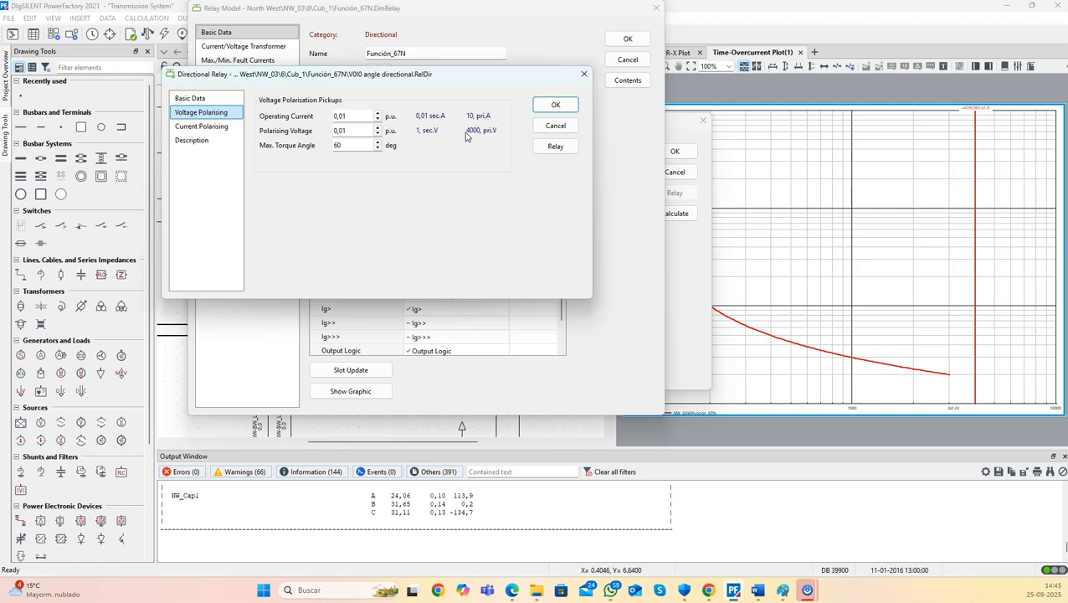
# Review the maximum torque angle of Función_67N's V0I0 directional element, then close the relay and Ig> dialogs
pyautogui.click(346, 144)
pyautogui.click(319, 136)
pyautogui.click(556, 104)
pyautogui.click(627, 38)
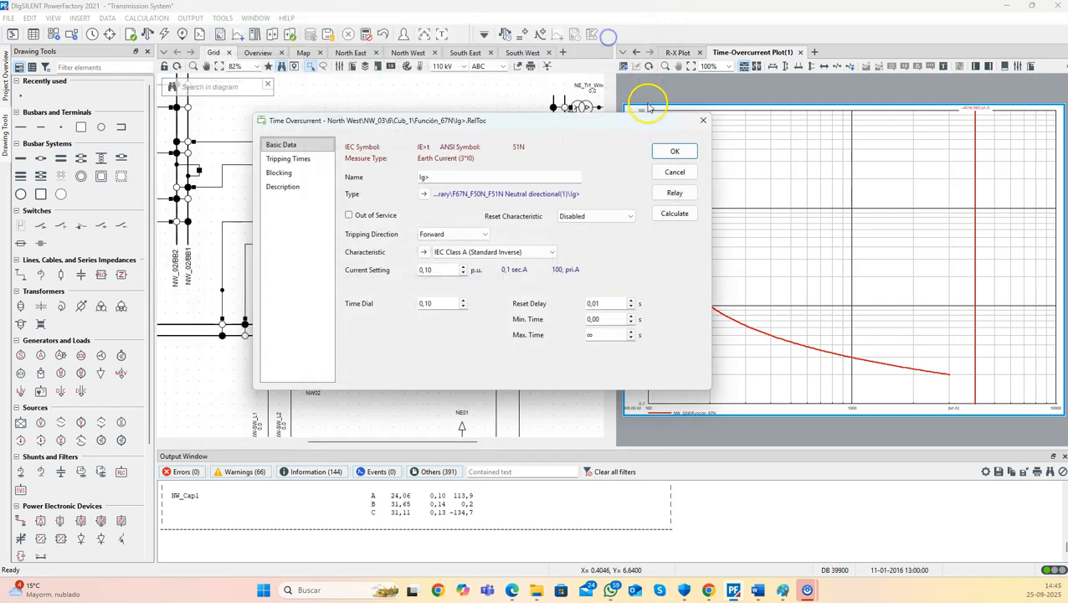
pyautogui.click(672, 151)
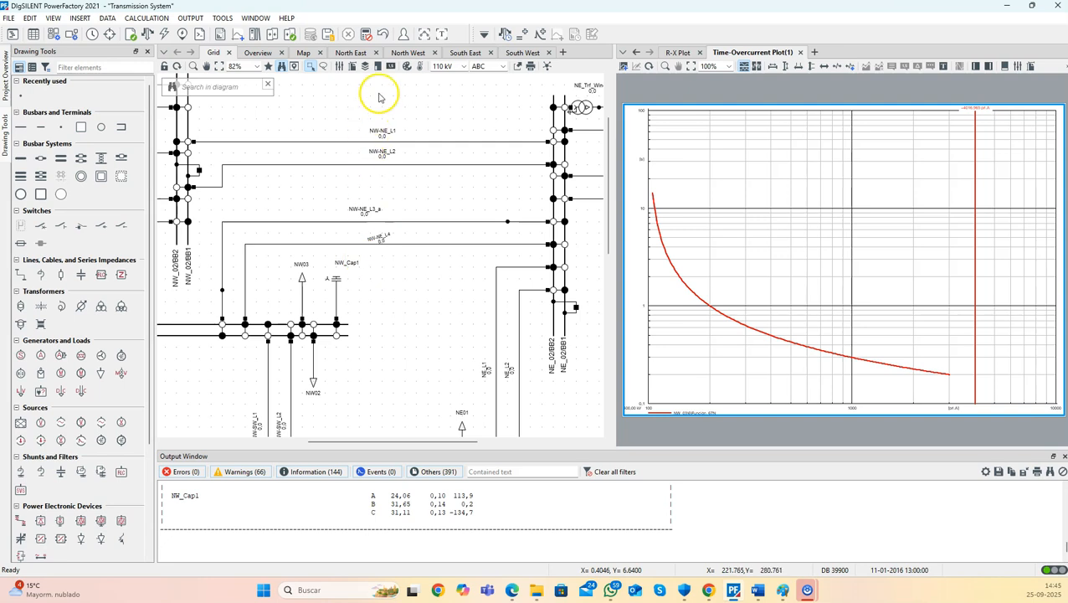
pyautogui.rightClick(244, 316)
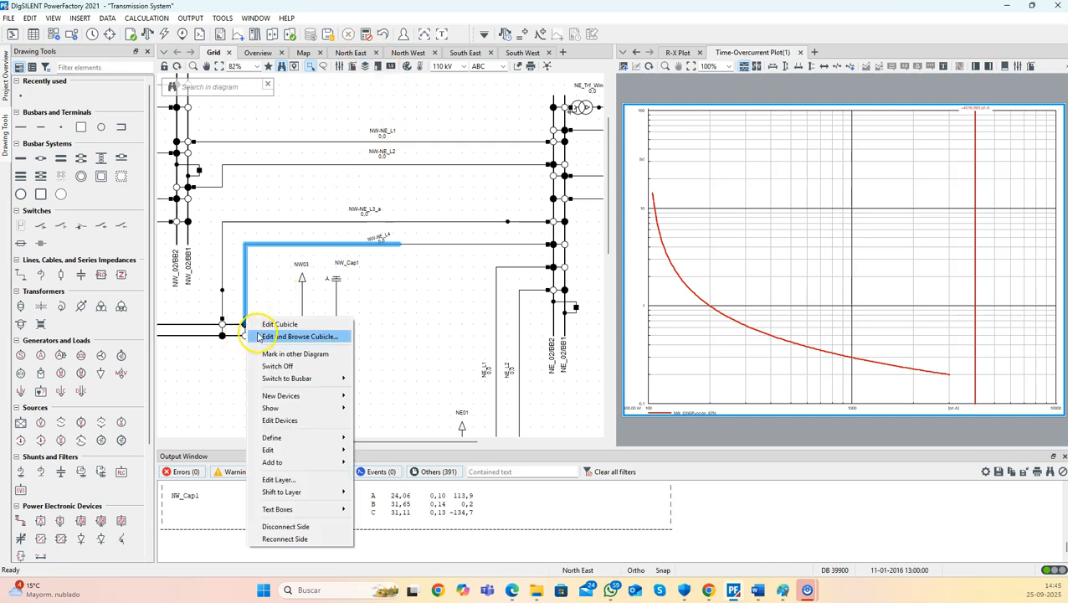
pyautogui.moveTo(298, 408)
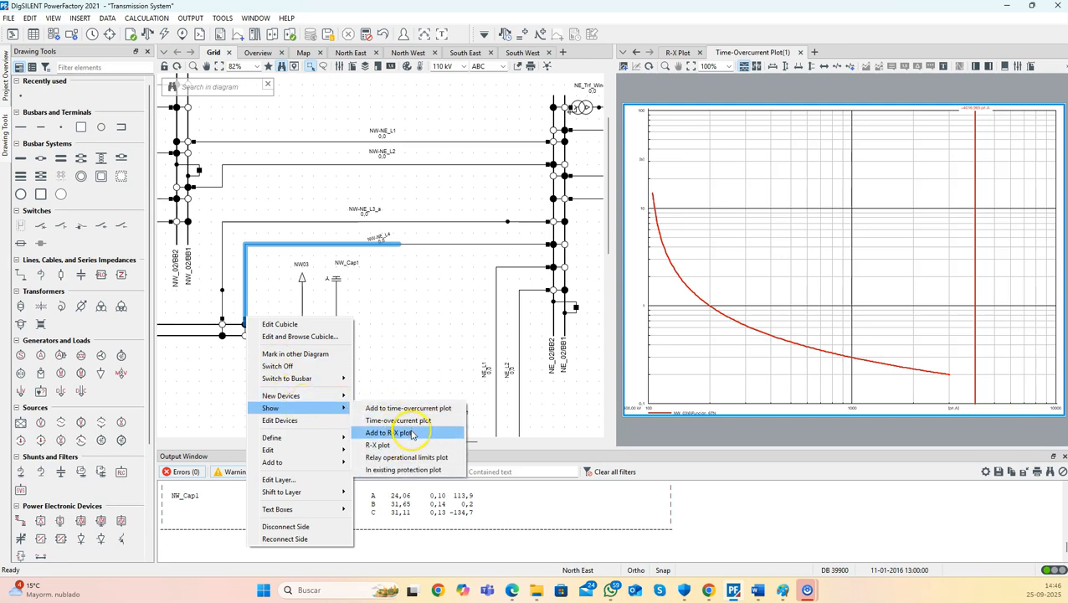
pyautogui.click(424, 373)
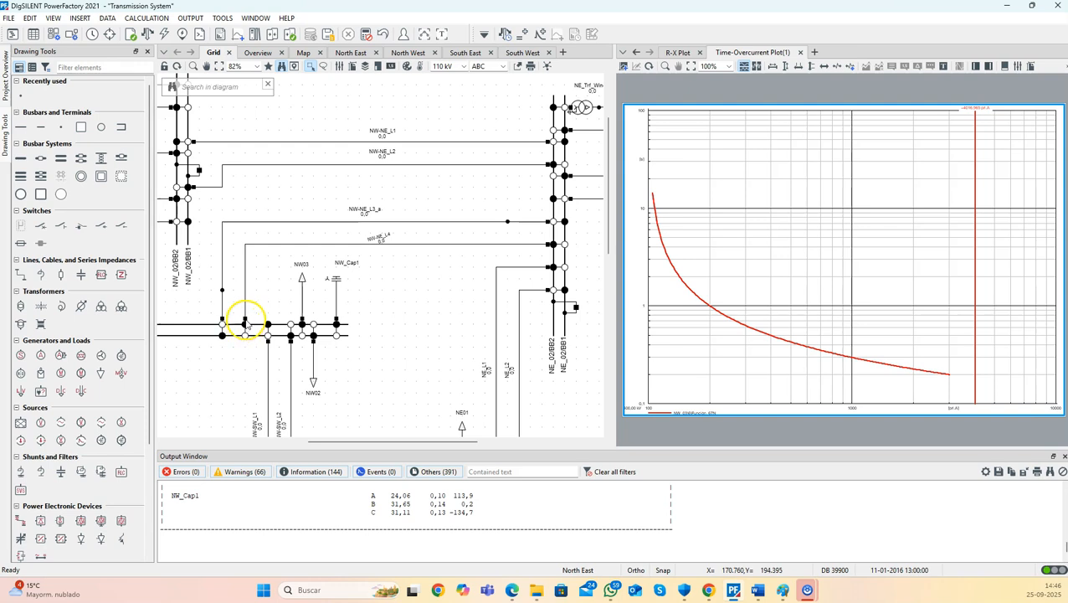
pyautogui.rightClick(246, 320)
pyautogui.moveTo(294, 410)
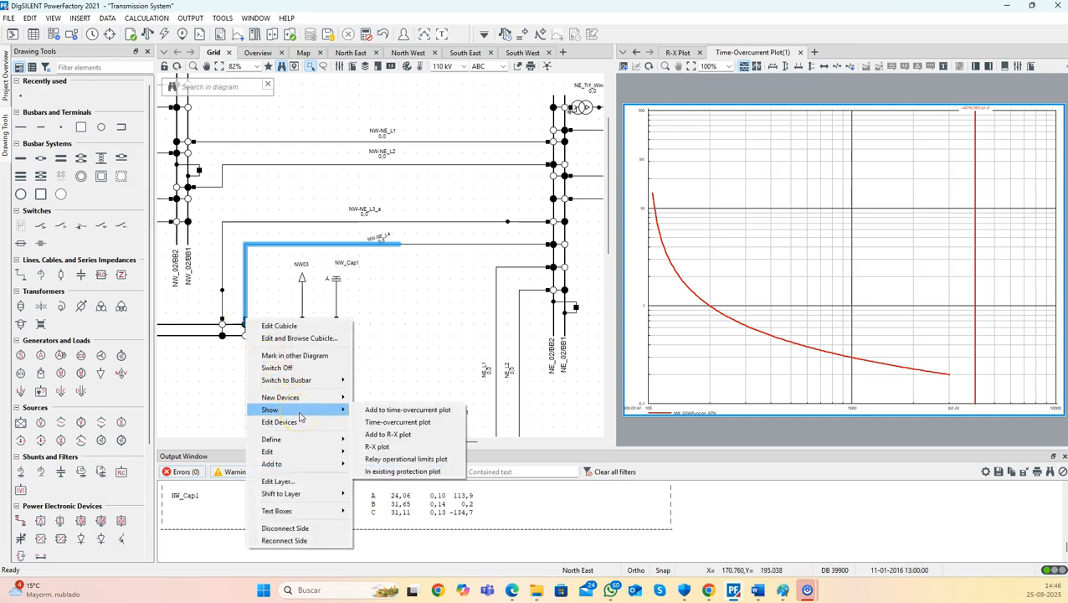
pyautogui.moveTo(314, 443)
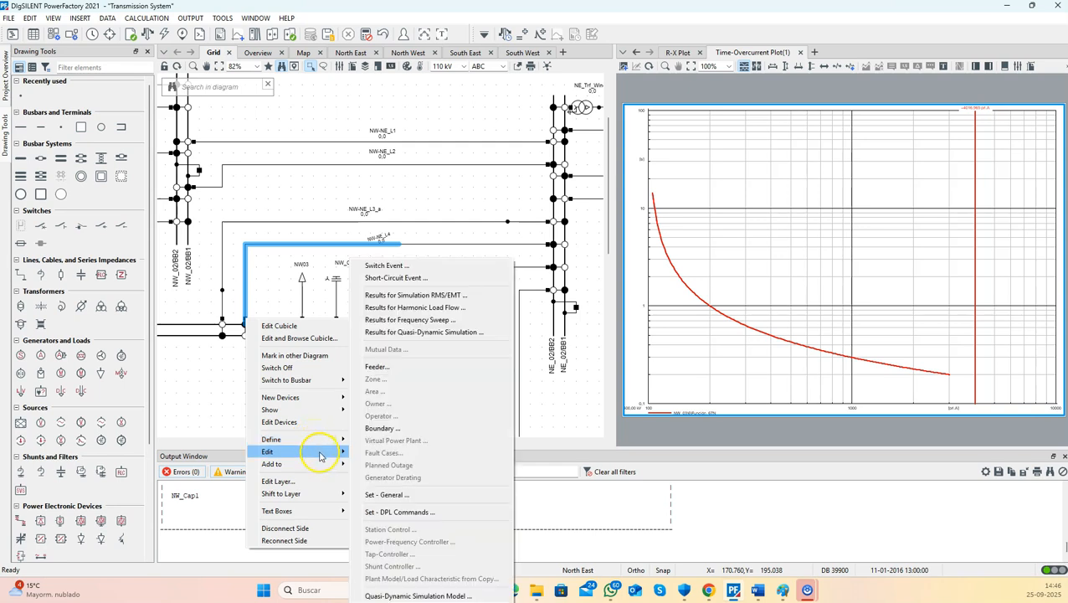
pyautogui.moveTo(329, 513)
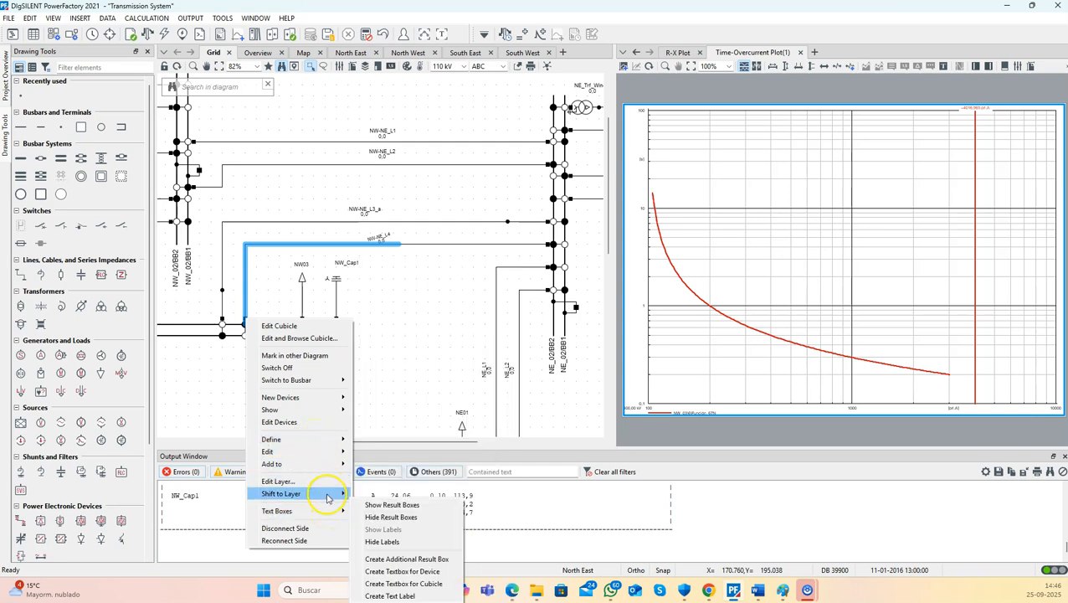
pyautogui.click(389, 192)
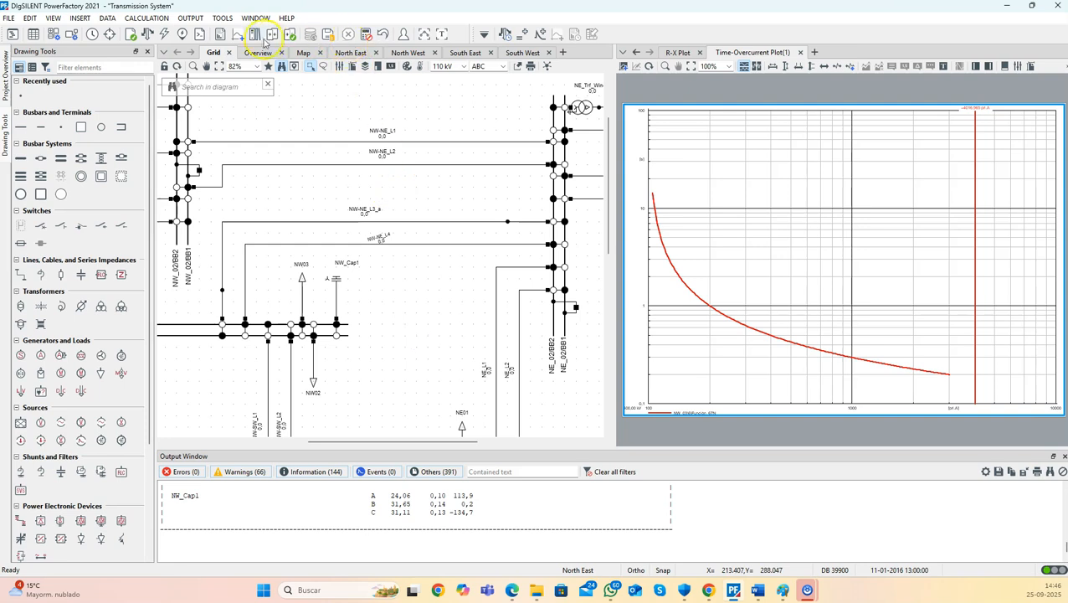
# Rerun the complete-method single-phase-to-ground short-circuit calculation on phase a at 50 % of line NW-NE_L4
pyautogui.click(164, 33)
pyautogui.click(680, 75)
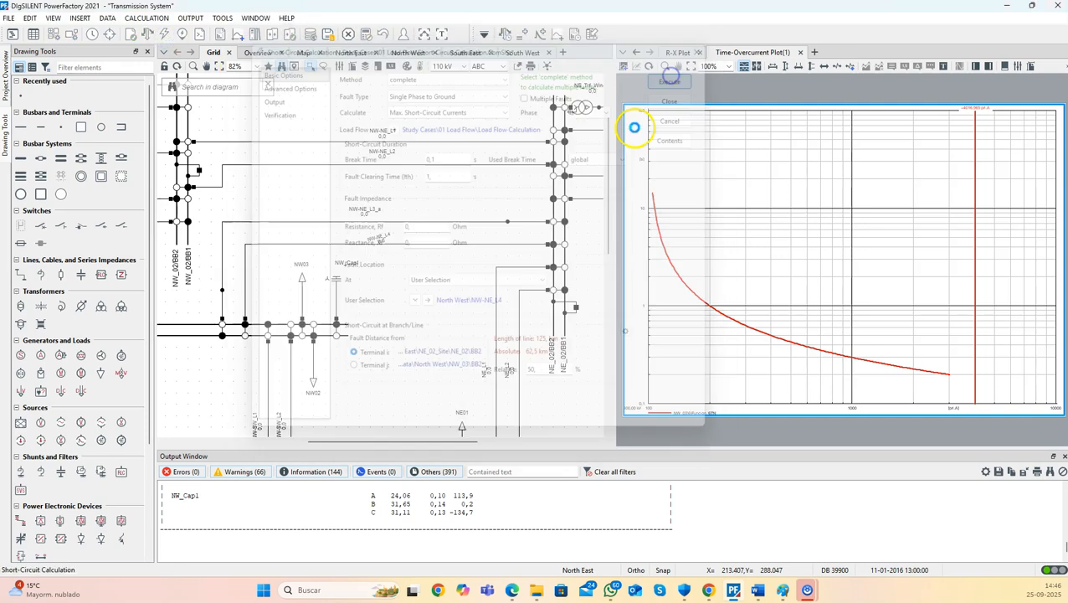
pyautogui.rightClick(244, 321)
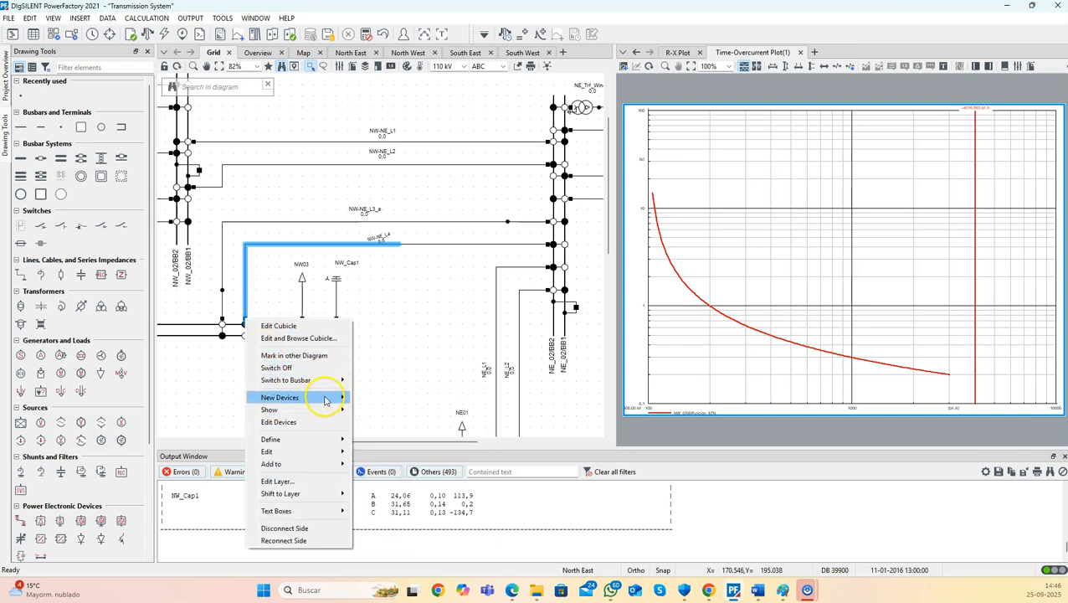
pyautogui.moveTo(340, 411)
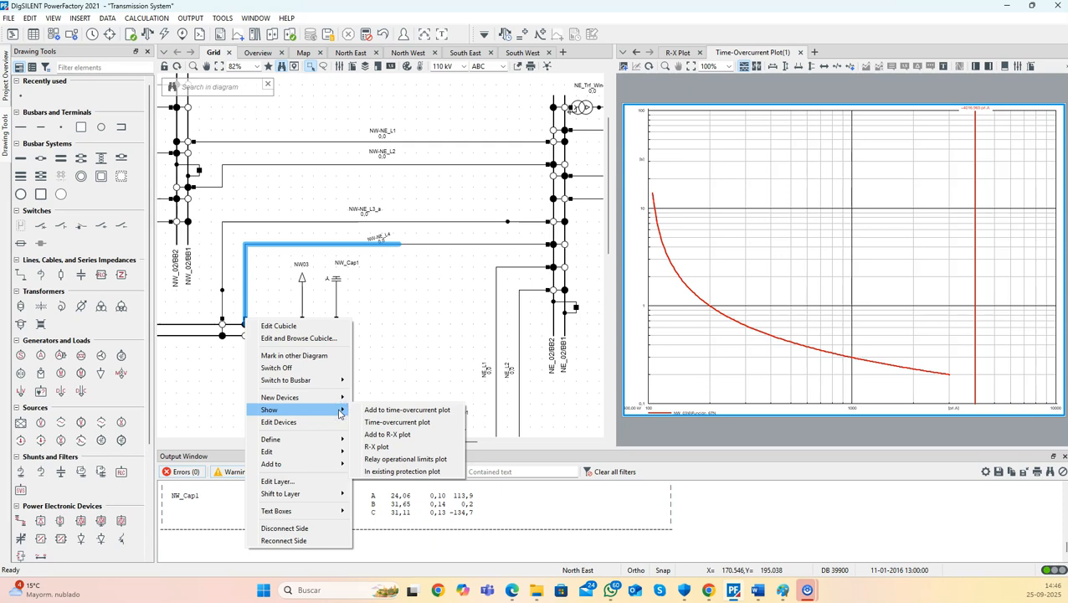
pyautogui.click(297, 416)
pyautogui.click(414, 357)
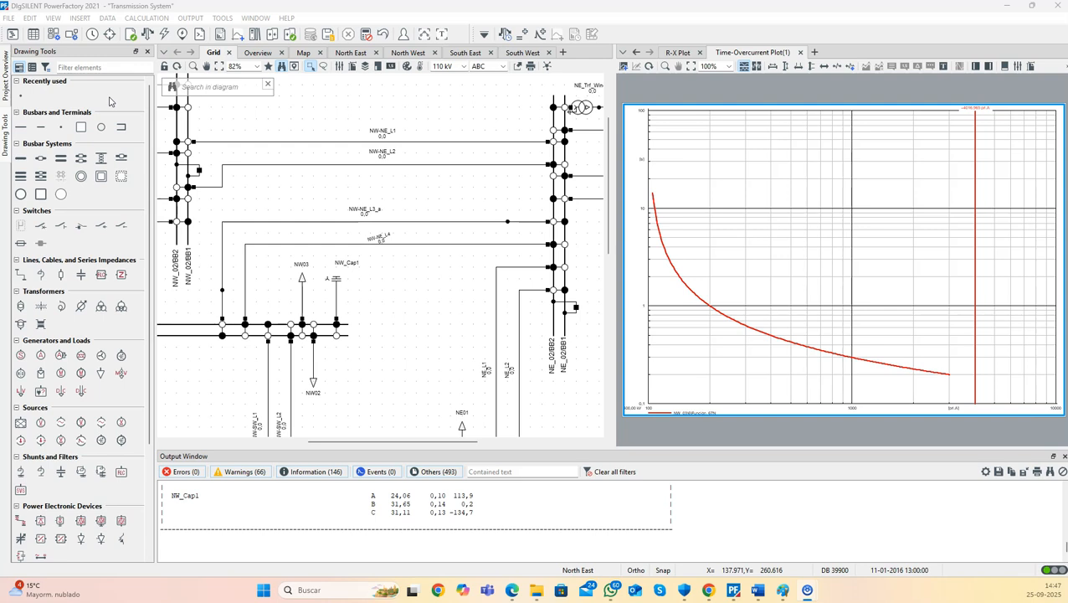
# Check the fault location and relative distance settings of the short-circuit calculation for line NW-NE_L4 without executing it
pyautogui.click(306, 249)
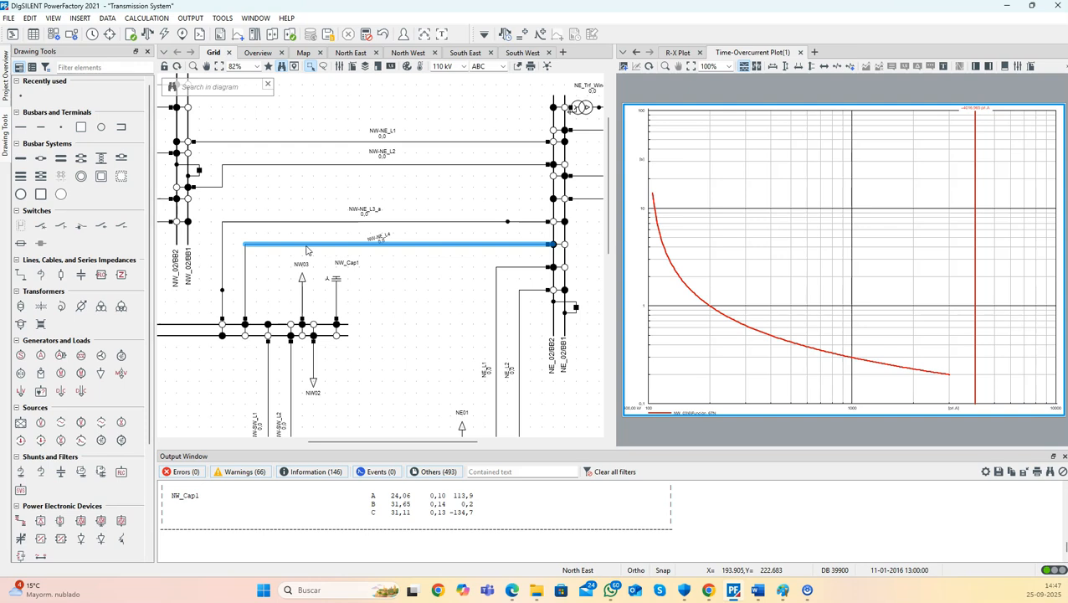
pyautogui.rightClick(307, 248)
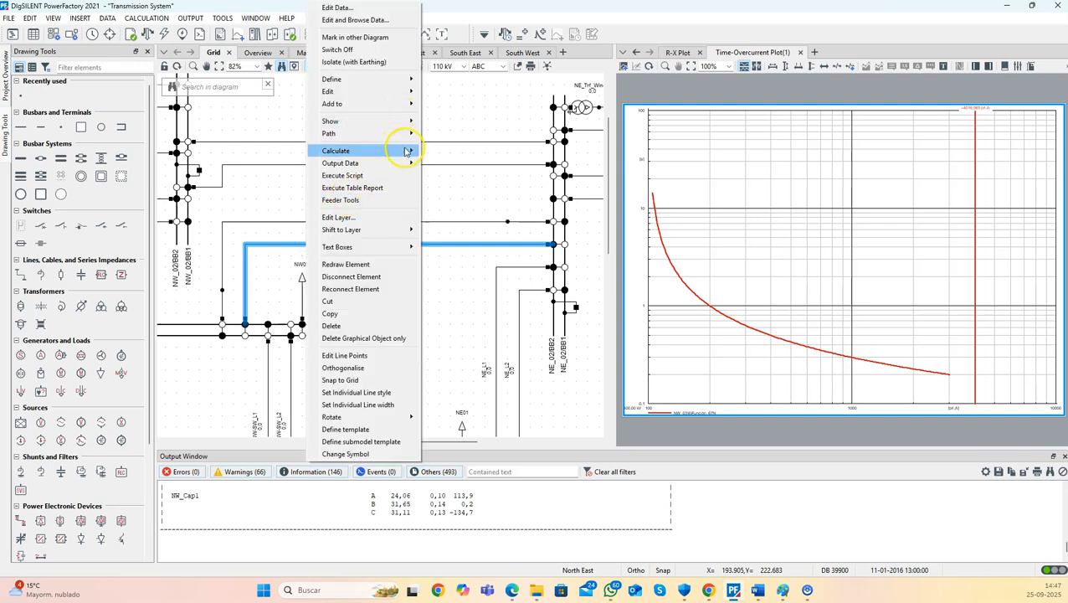
pyautogui.moveTo(398, 150)
pyautogui.click(452, 151)
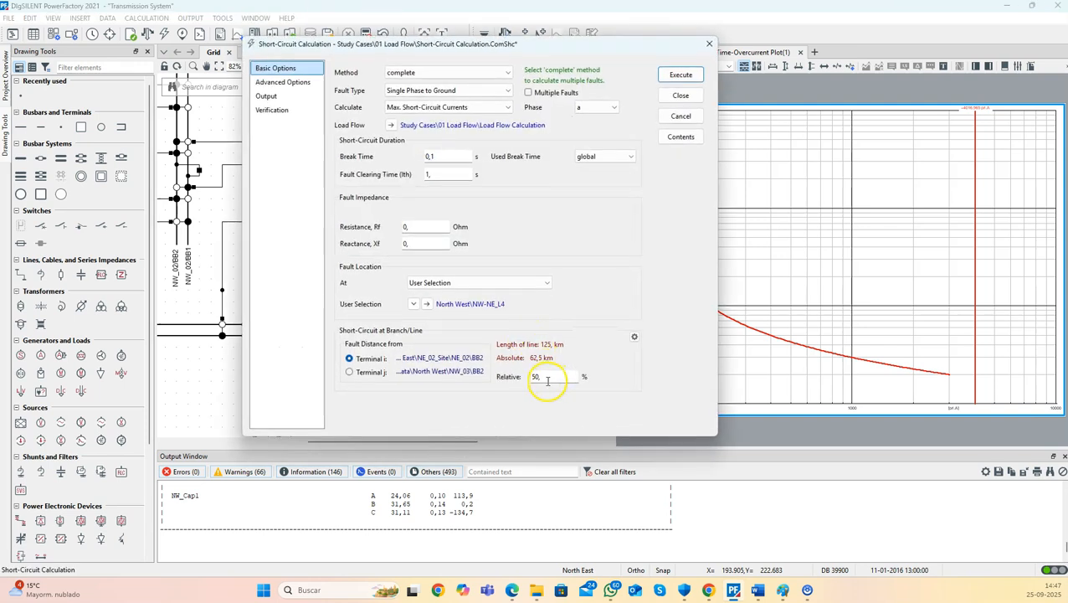
pyautogui.click(710, 43)
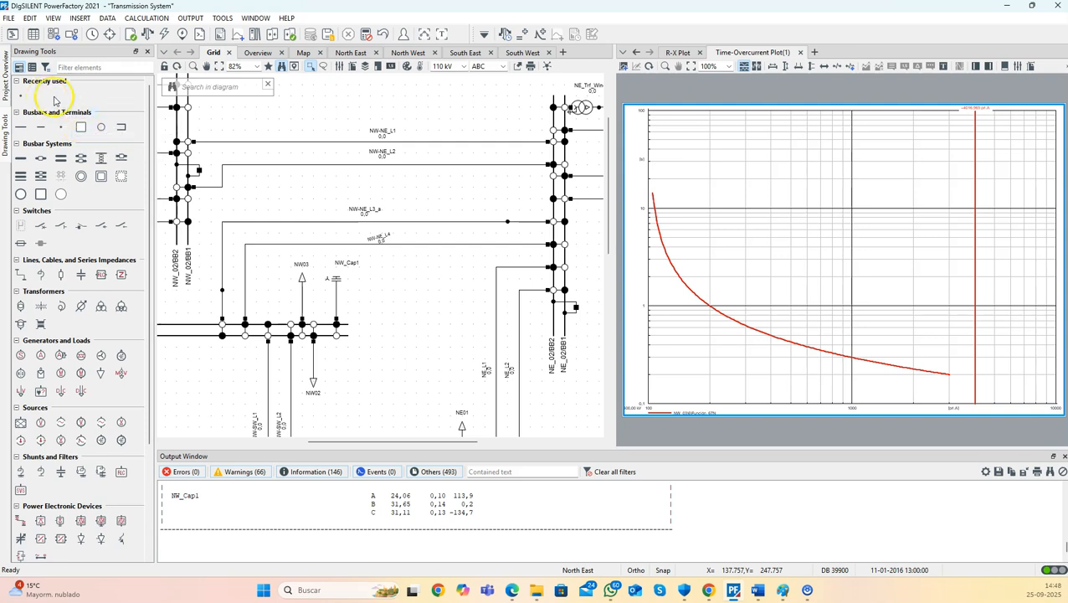
# Insert a junction node on line NW-NE_L4 near NW_03 at position 119 km
pyautogui.click(23, 99)
pyautogui.click(60, 126)
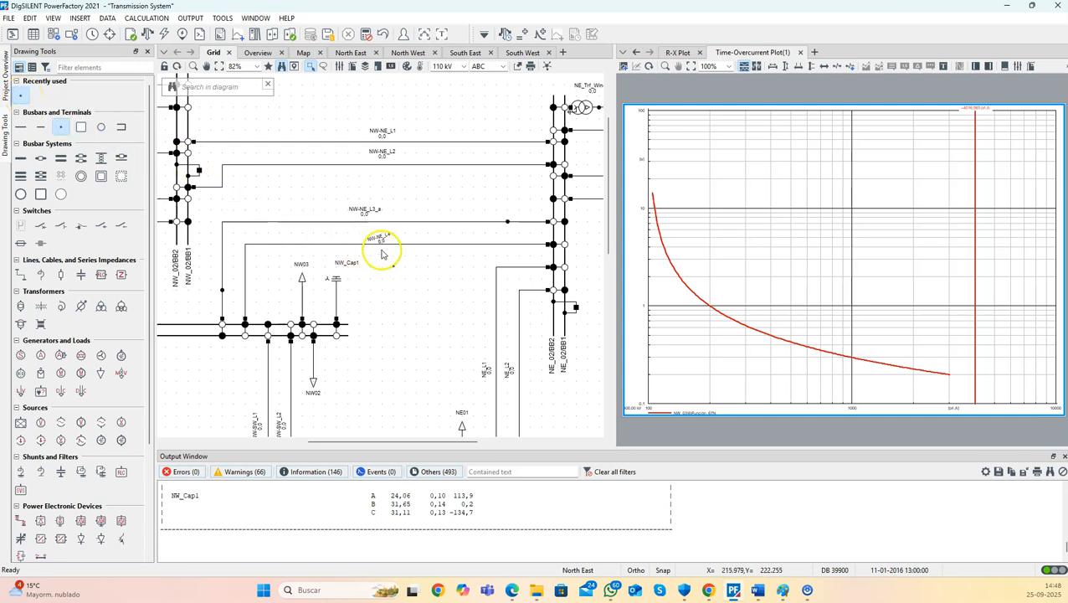
pyautogui.click(249, 294)
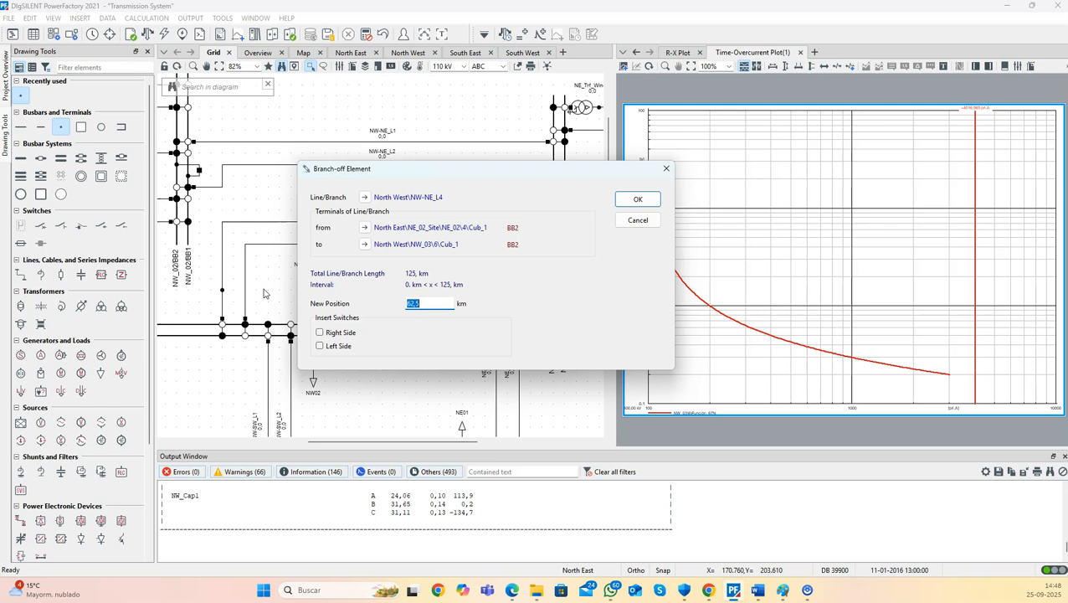
pyautogui.moveTo(334, 169); pyautogui.dragTo(290, 298)
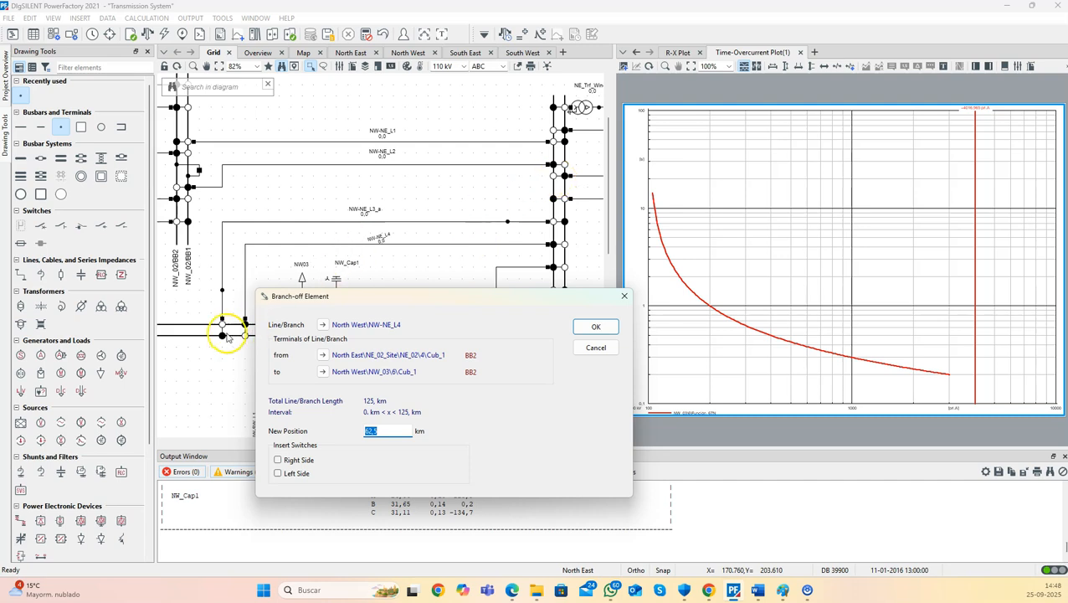
pyautogui.moveTo(352, 299); pyautogui.dragTo(466, 212)
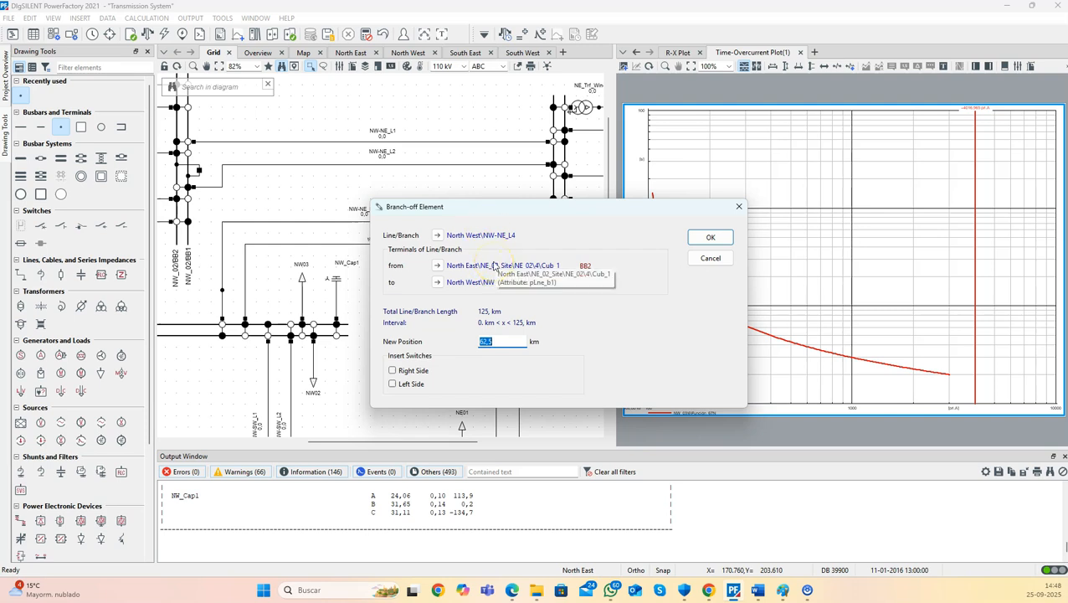
pyautogui.write('0')
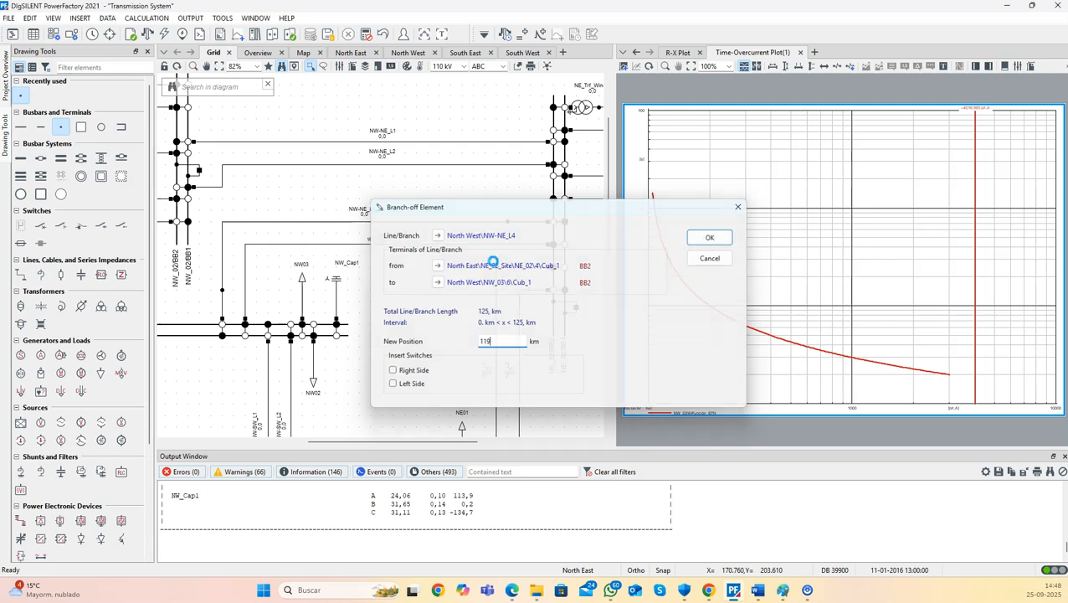
pyautogui.press('Return')
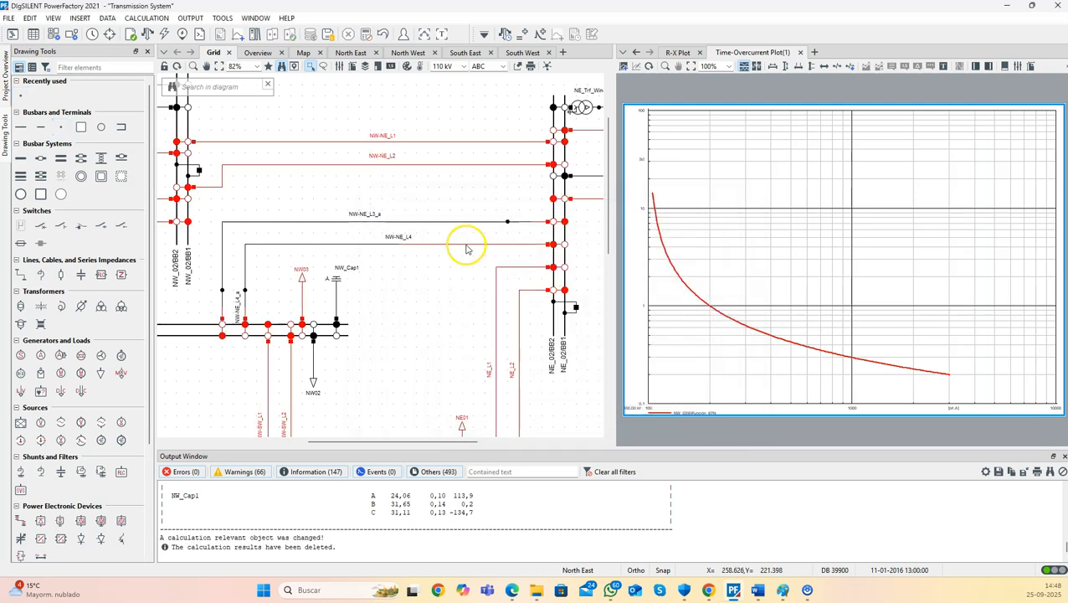
# Check the basic data of the short section NW-NE_L4_a and the remaining section NW-NE_L4 without changing them
pyautogui.doubleClick(244, 304)
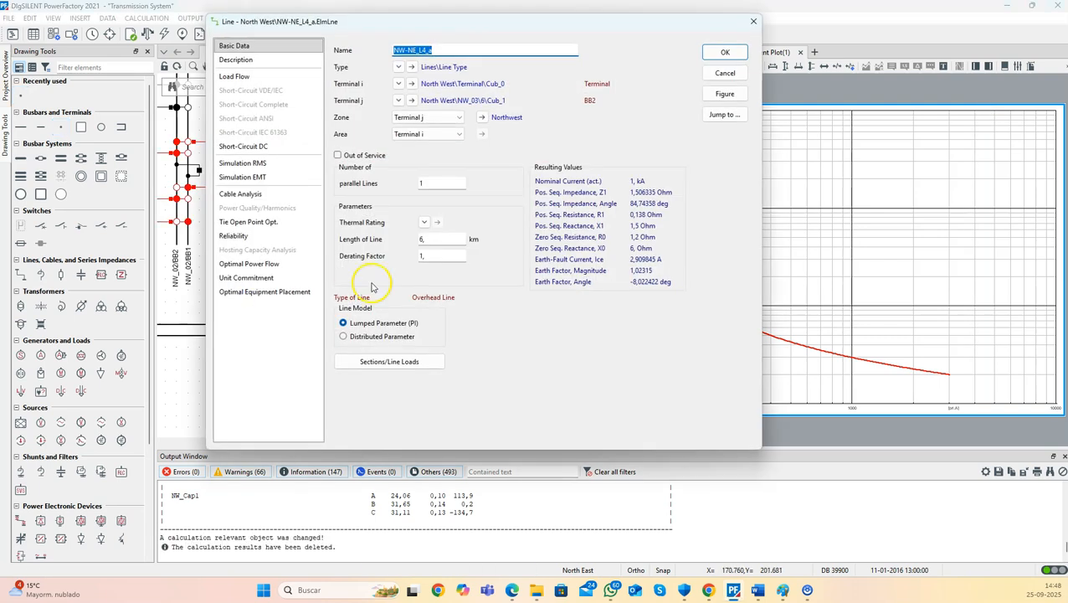
pyautogui.click(753, 21)
pyautogui.doubleClick(381, 247)
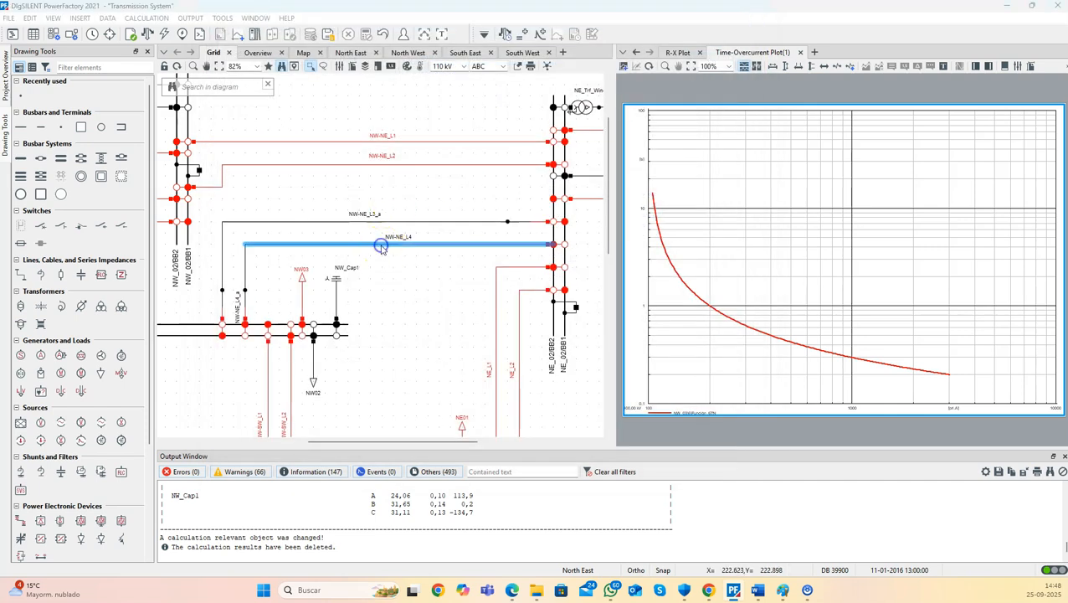
pyautogui.click(753, 21)
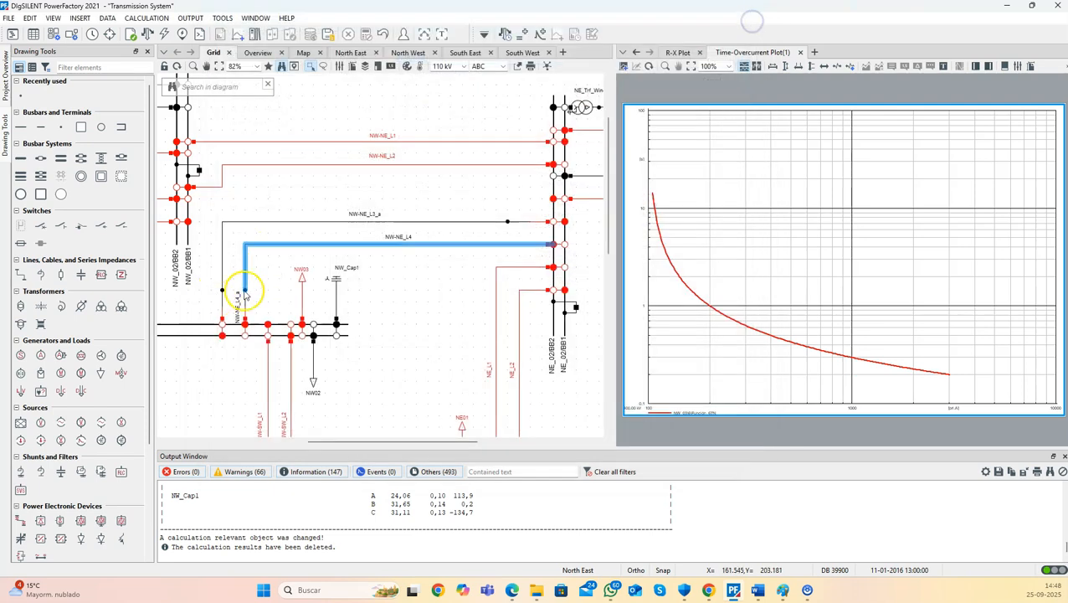
# Move the new node along the line to near the NE_02 end and hide the NW-NE_L4 label
pyautogui.moveTo(246, 286); pyautogui.dragTo(483, 244)
pyautogui.click(272, 249)
pyautogui.rightClick(508, 239)
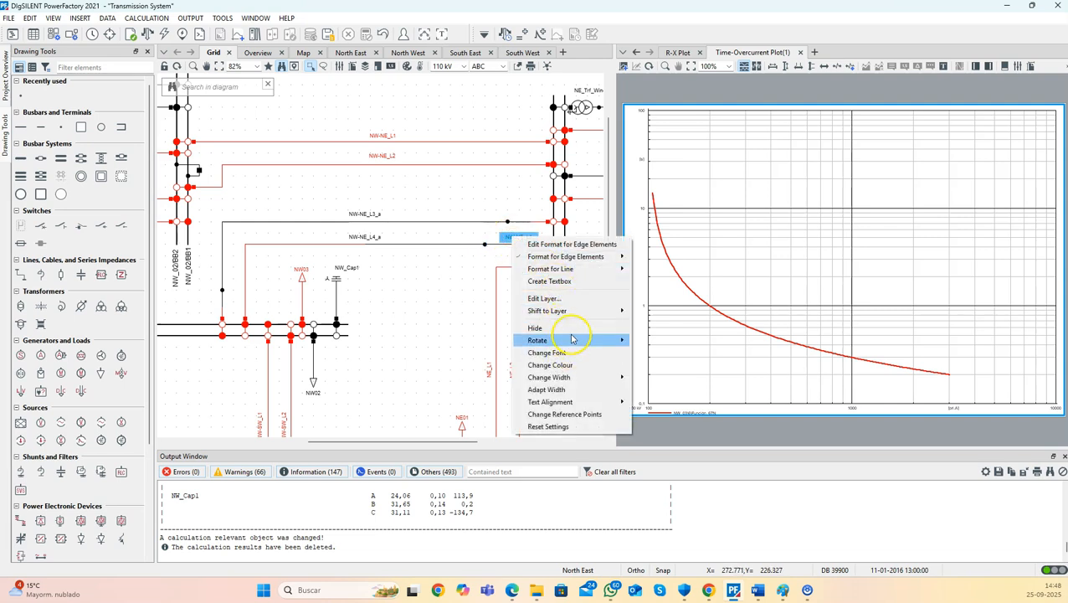
pyautogui.click(572, 328)
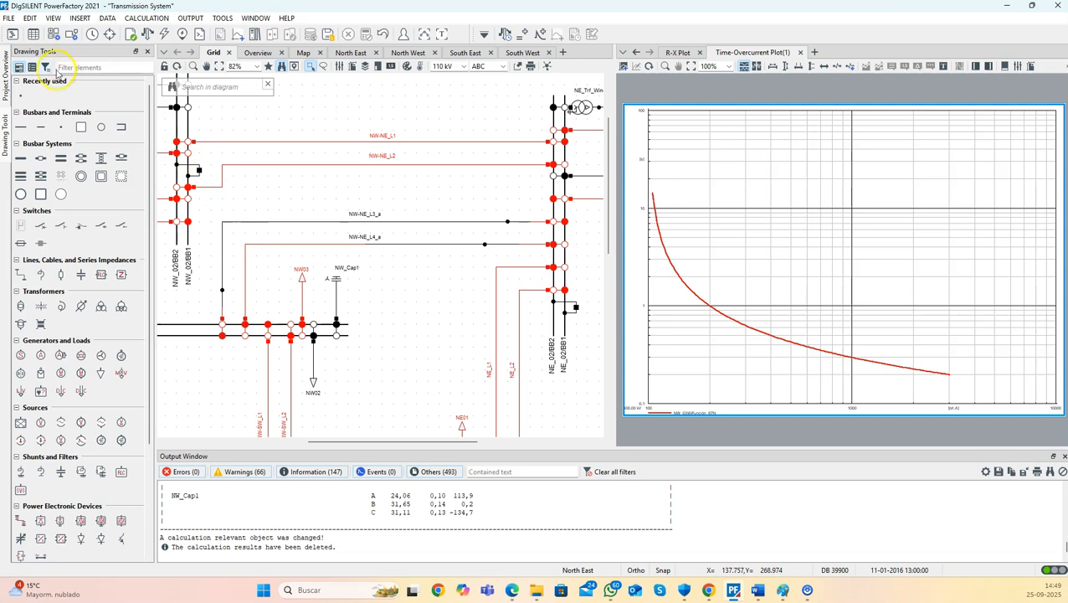
pyautogui.click(61, 127)
pyautogui.click(246, 303)
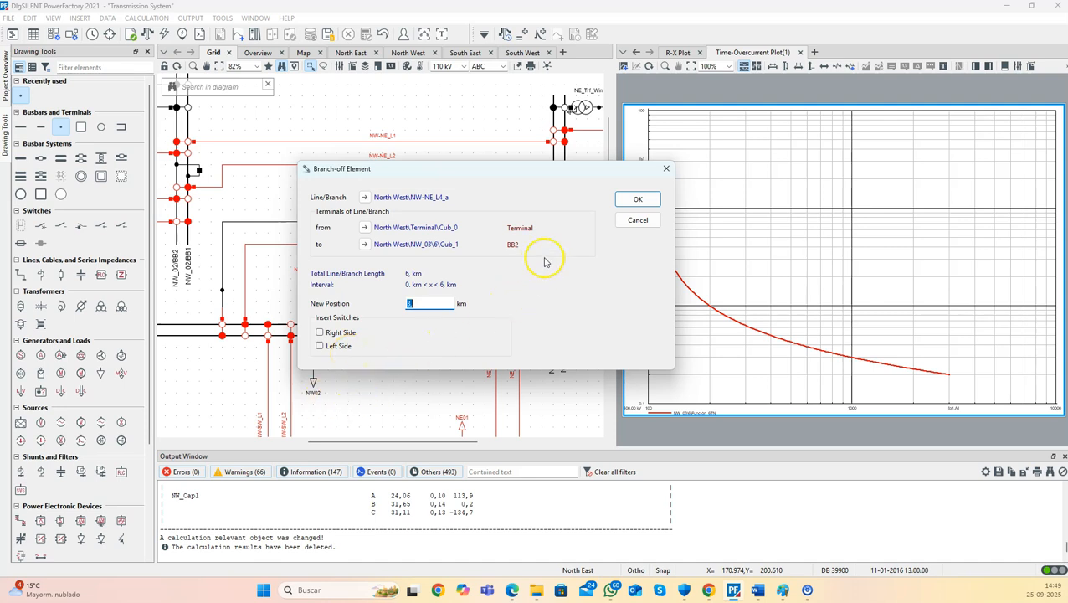
pyautogui.click(629, 220)
pyautogui.press('Escape')
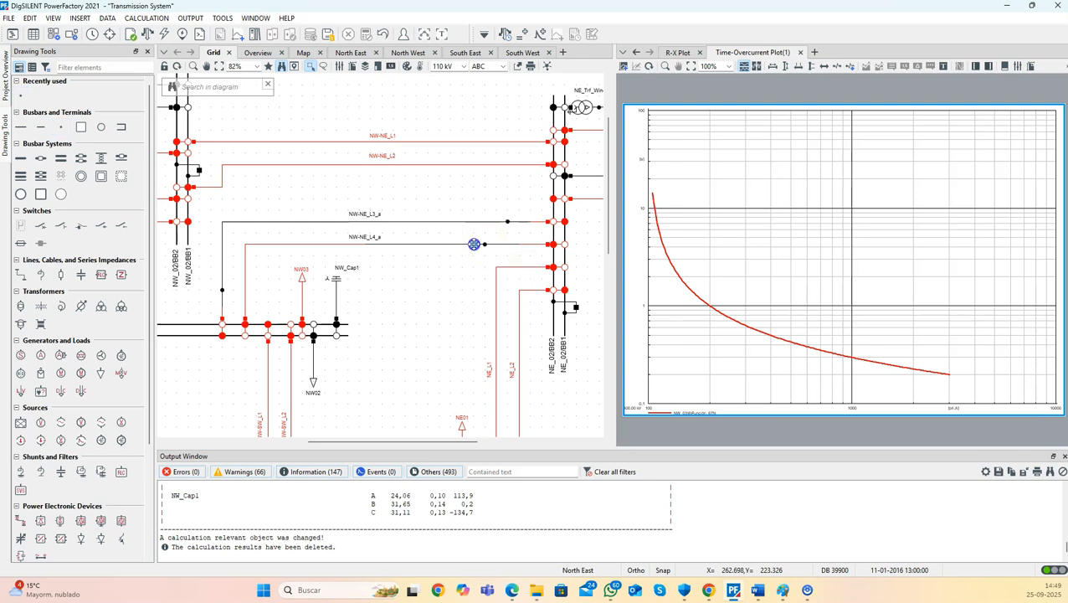
# Move the junction node back to the vertical part of the line just above NW_03
pyautogui.moveTo(368, 243); pyautogui.dragTo(267, 244)
pyautogui.click(405, 255)
pyautogui.moveTo(259, 258); pyautogui.dragTo(247, 261)
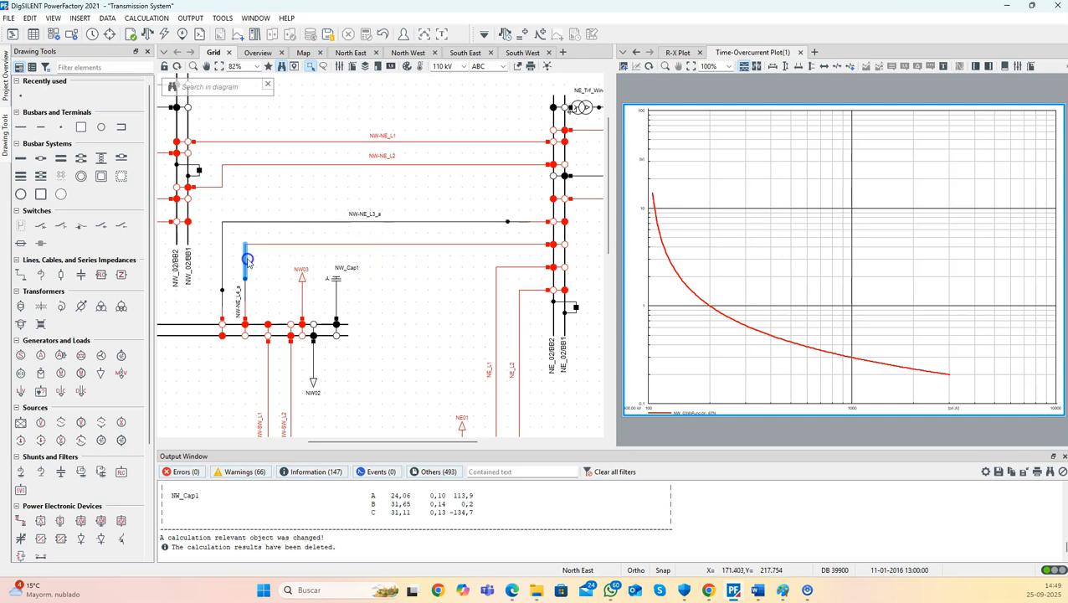
# Insert a second junction node on line NW-NE_L4 near NE_02 at position 6 km
pyautogui.click(23, 96)
pyautogui.click(509, 244)
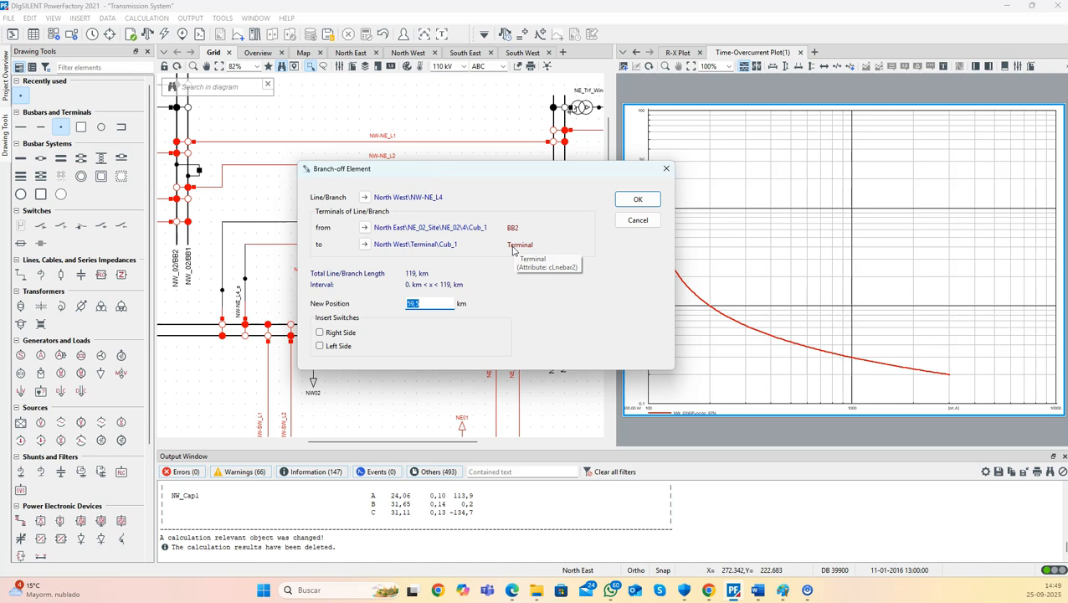
pyautogui.write('6')
pyautogui.press('Return')
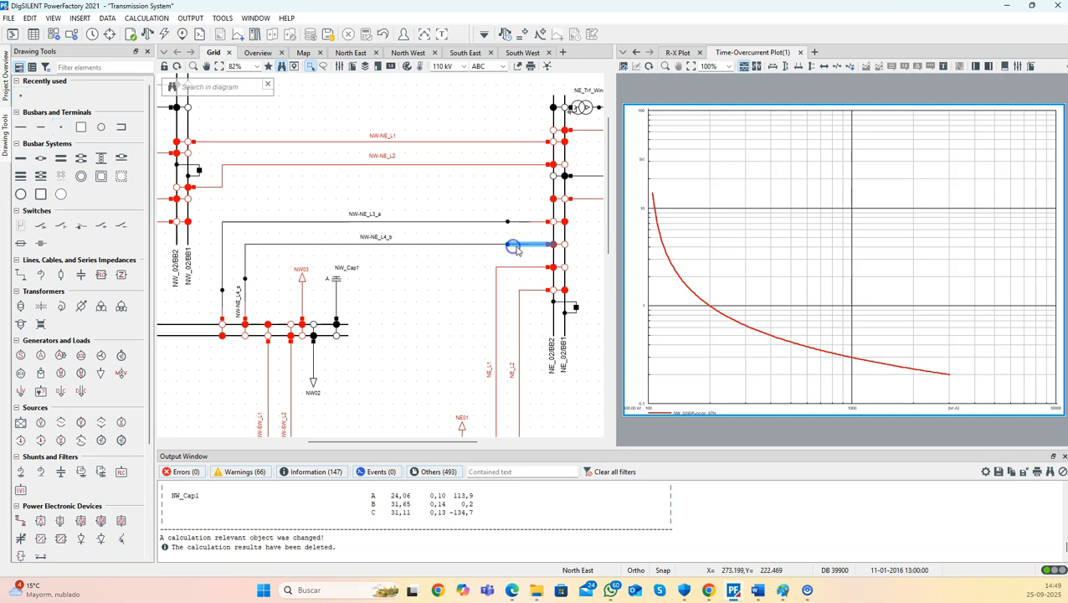
# Check the lengths of end section NW-NE_L4 and middle section NW-NE_L4_b, leaving both unchanged
pyautogui.doubleClick(530, 249)
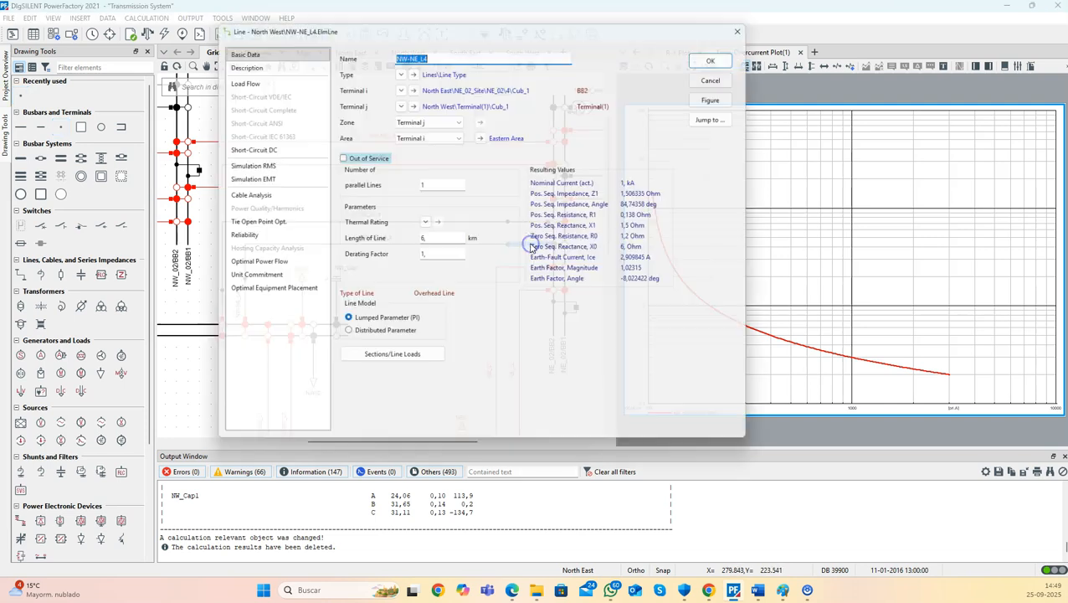
pyautogui.click(708, 57)
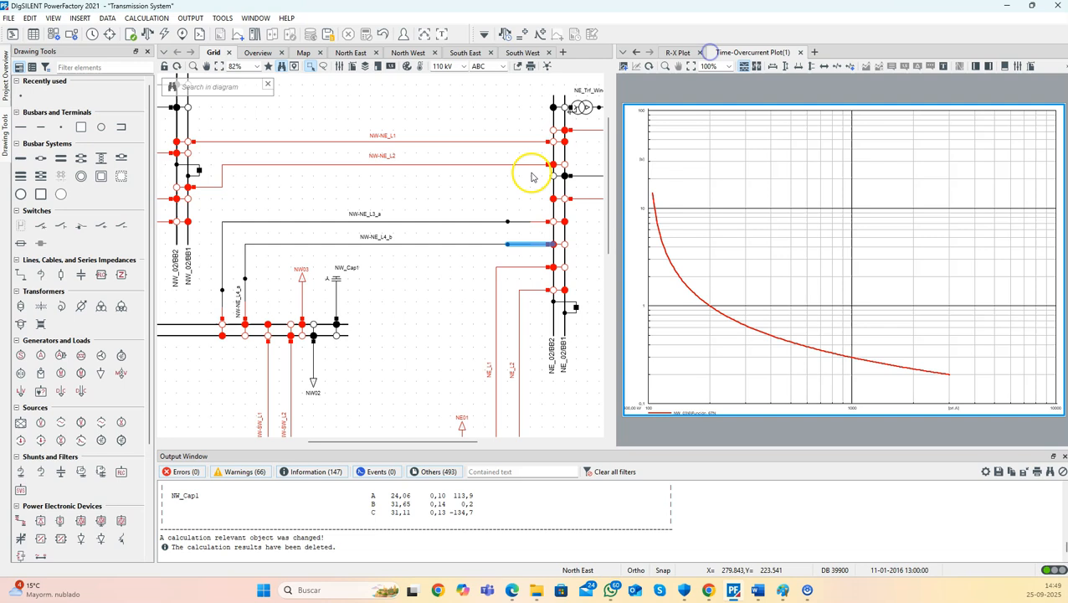
pyautogui.doubleClick(453, 241)
pyautogui.click(726, 52)
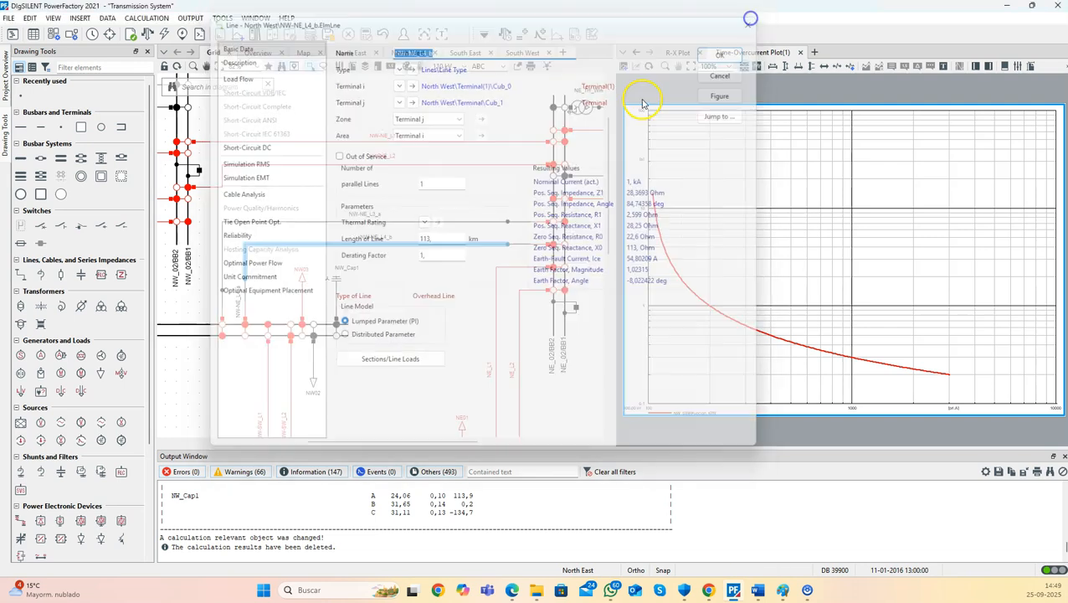
pyautogui.click(411, 306)
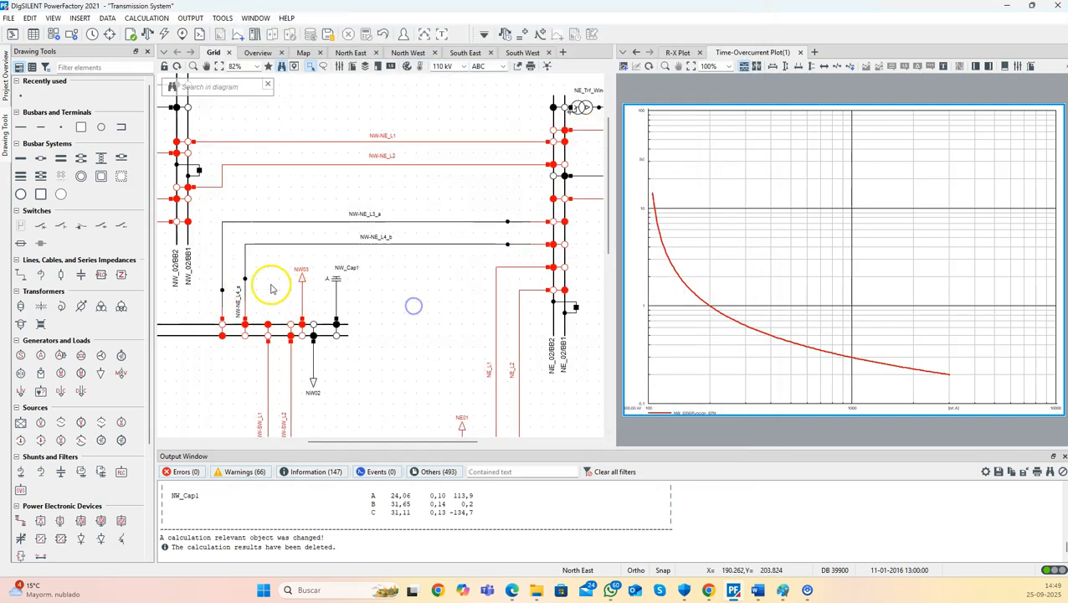
# Name the junction node near NW_03 5%_LT and the one near NE_02 95%_LT
pyautogui.doubleClick(244, 280)
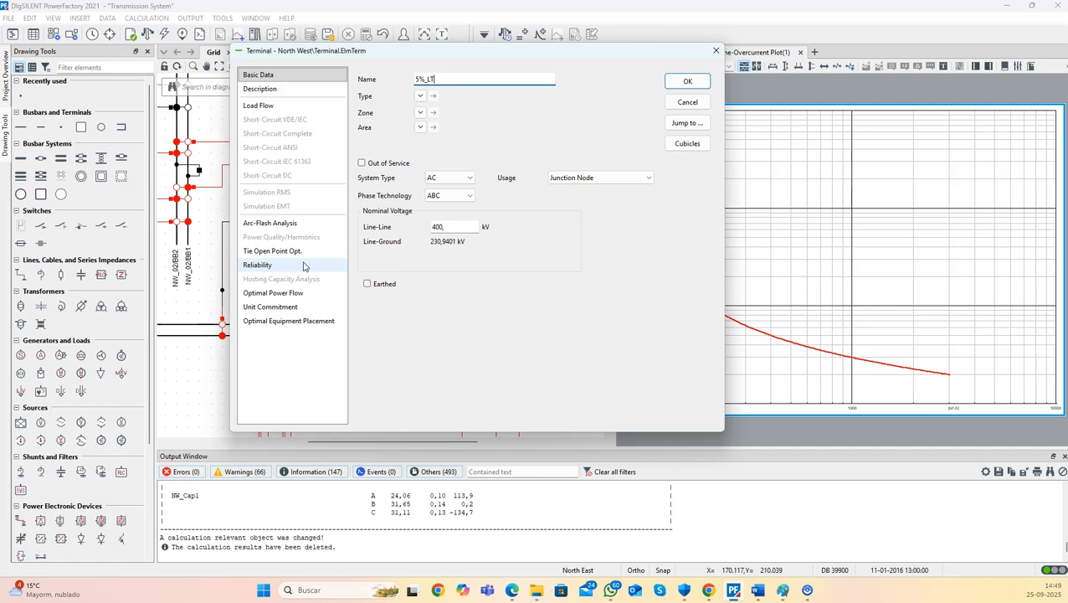
pyautogui.press('Return')
pyautogui.doubleClick(510, 245)
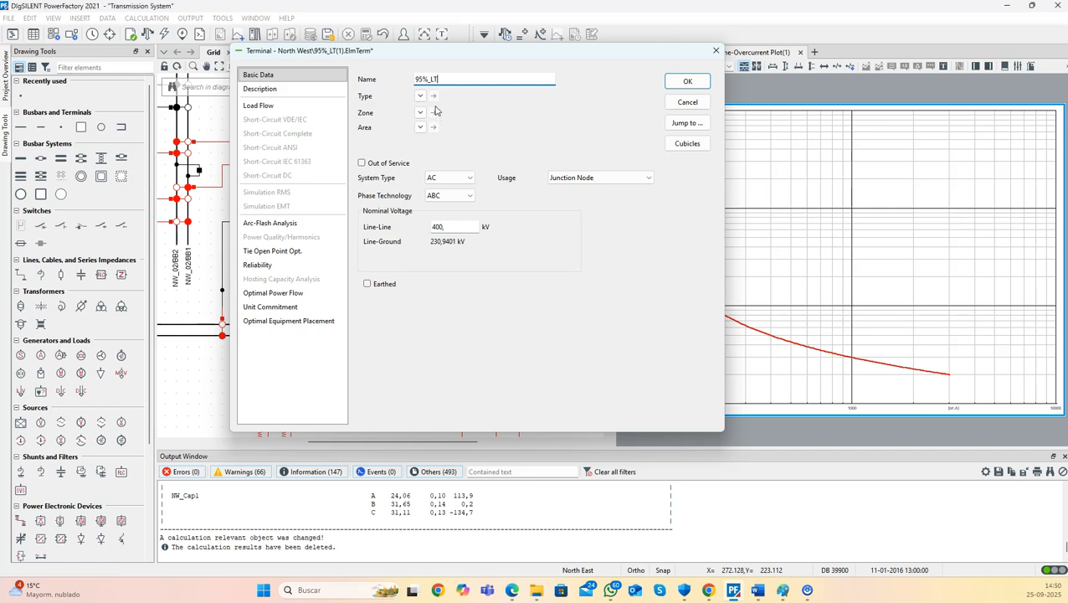
pyautogui.press('Return')
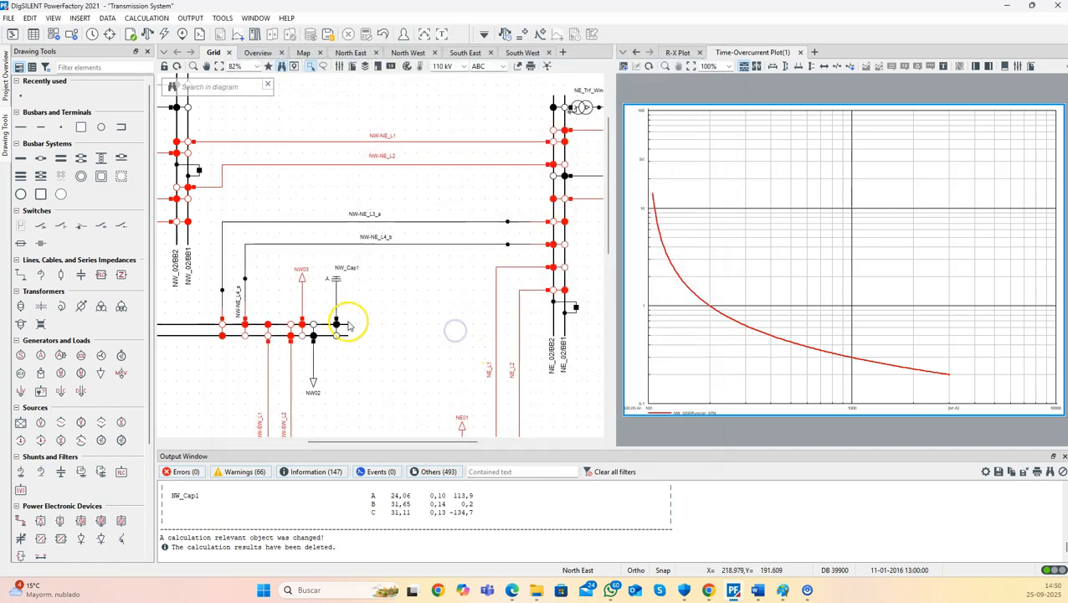
# Run the short-circuit calculation at node 5%_LT and rescale the current axis of the time-overcurrent plot to fit
pyautogui.rightClick(244, 281)
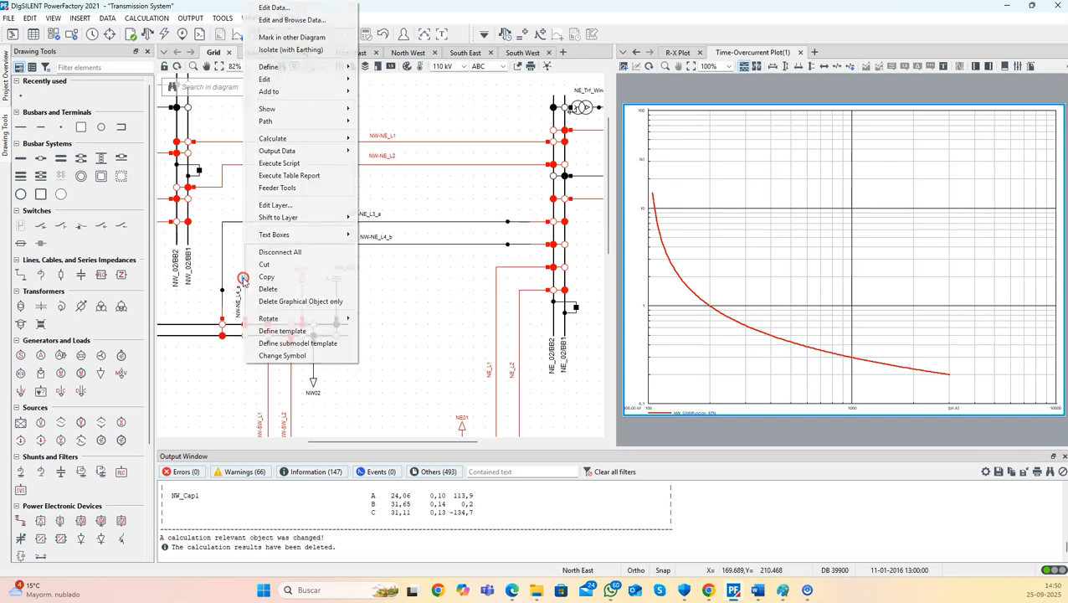
pyautogui.click(301, 140)
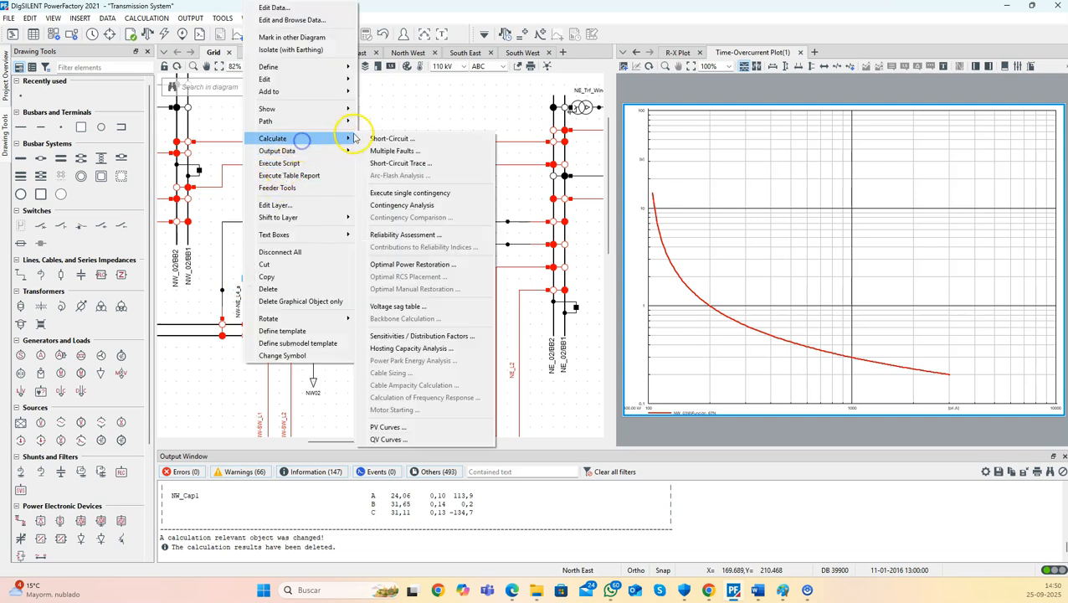
pyautogui.click(390, 138)
pyautogui.click(666, 80)
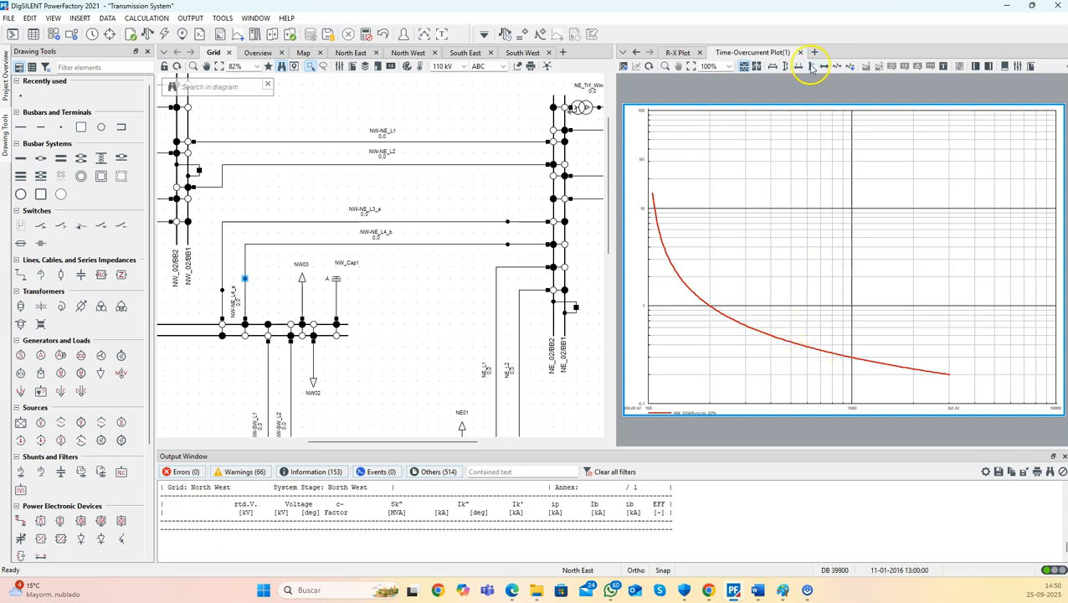
pyautogui.click(781, 69)
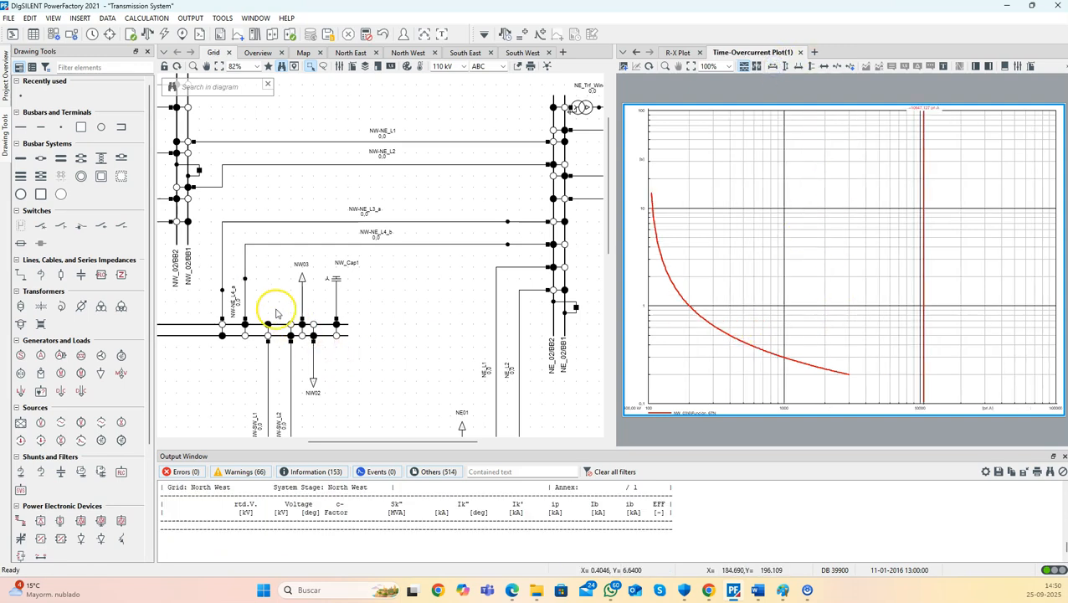
pyautogui.rightClick(248, 320)
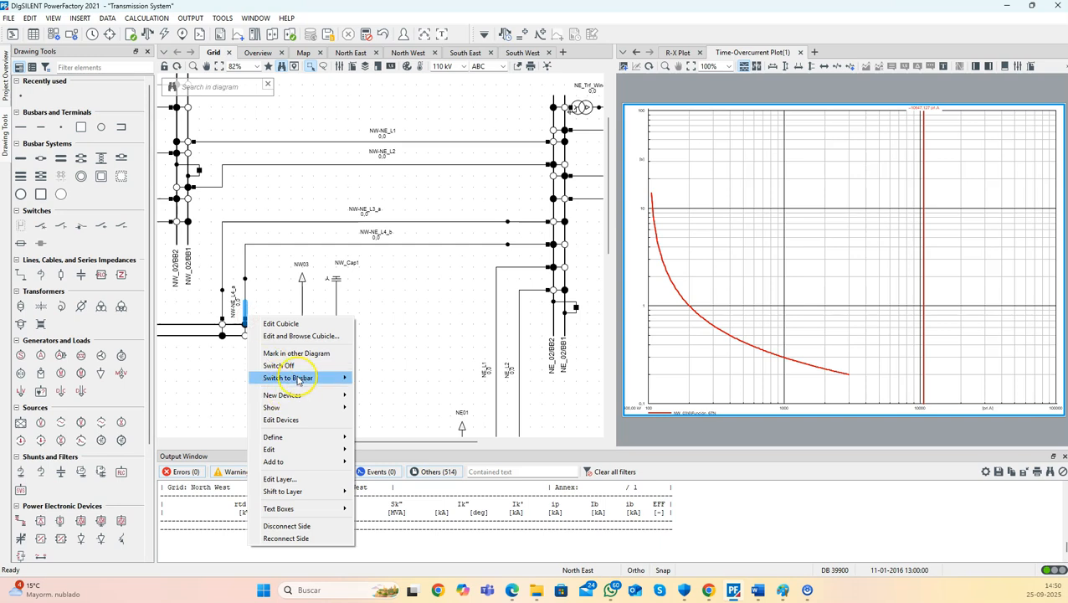
pyautogui.moveTo(310, 408)
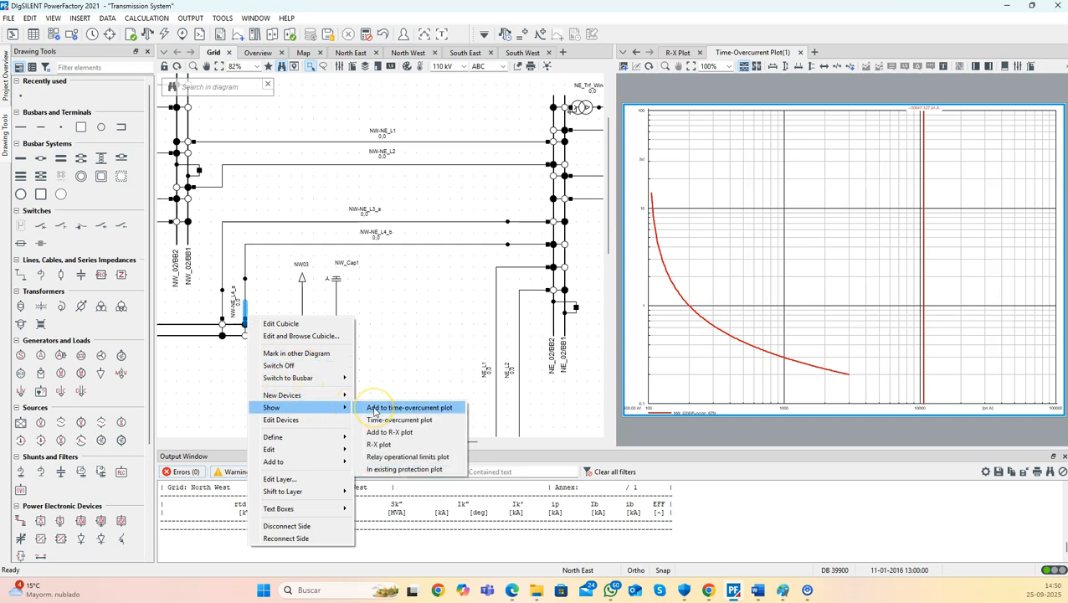
pyautogui.click(214, 377)
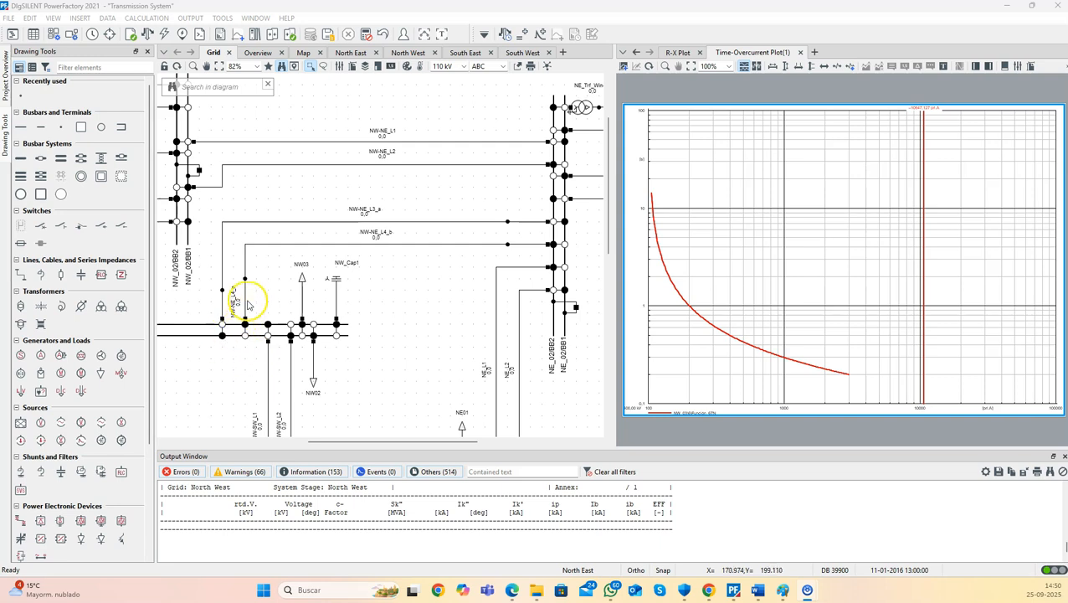
pyautogui.click(243, 296)
pyautogui.rightClick(243, 295)
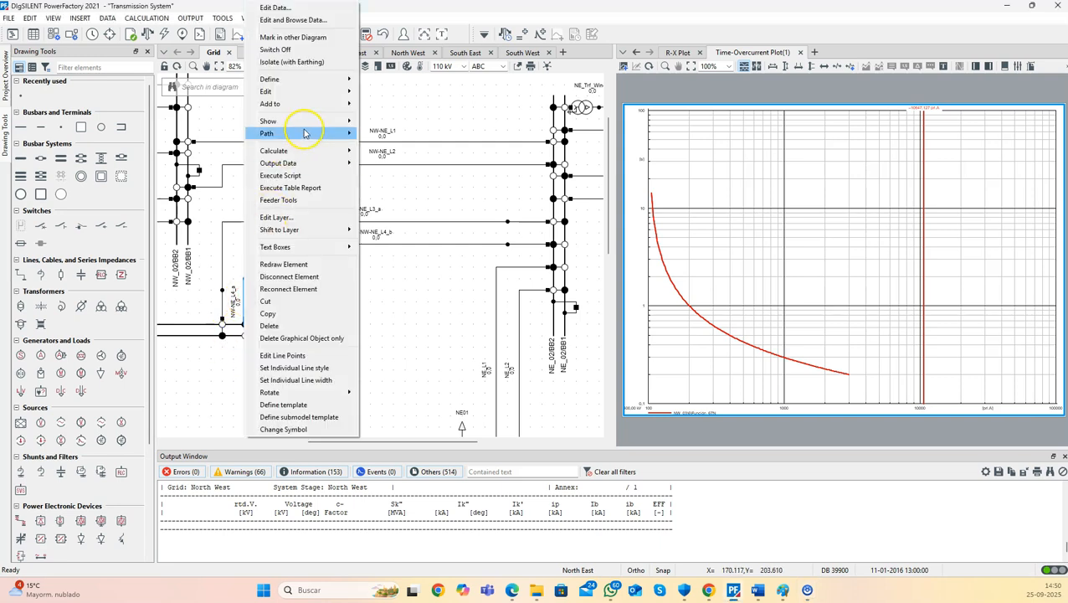
pyautogui.moveTo(312, 124)
pyautogui.moveTo(449, 148)
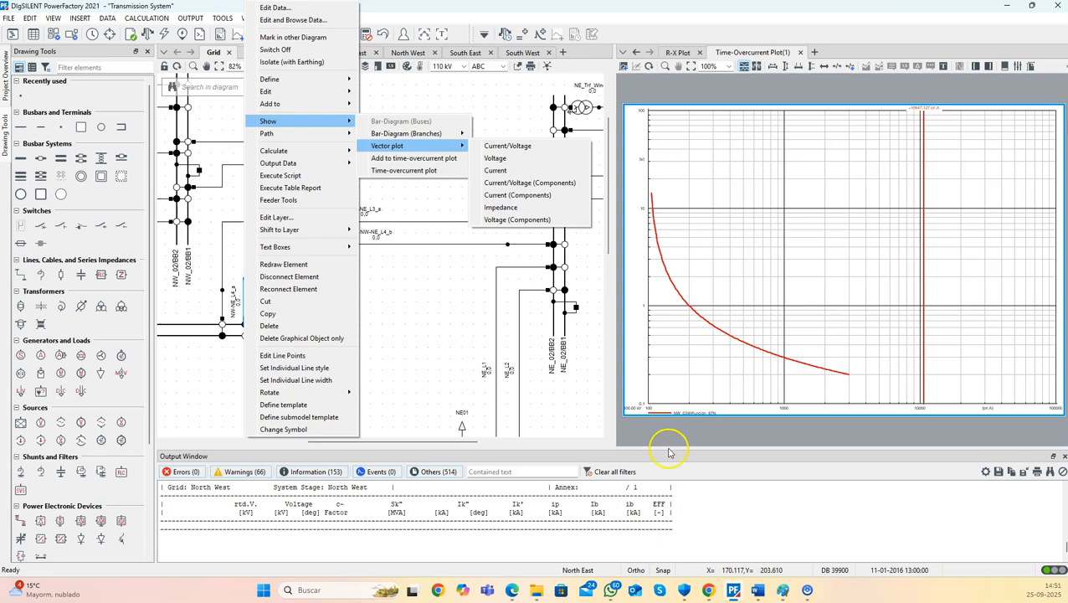
pyautogui.click(783, 589)
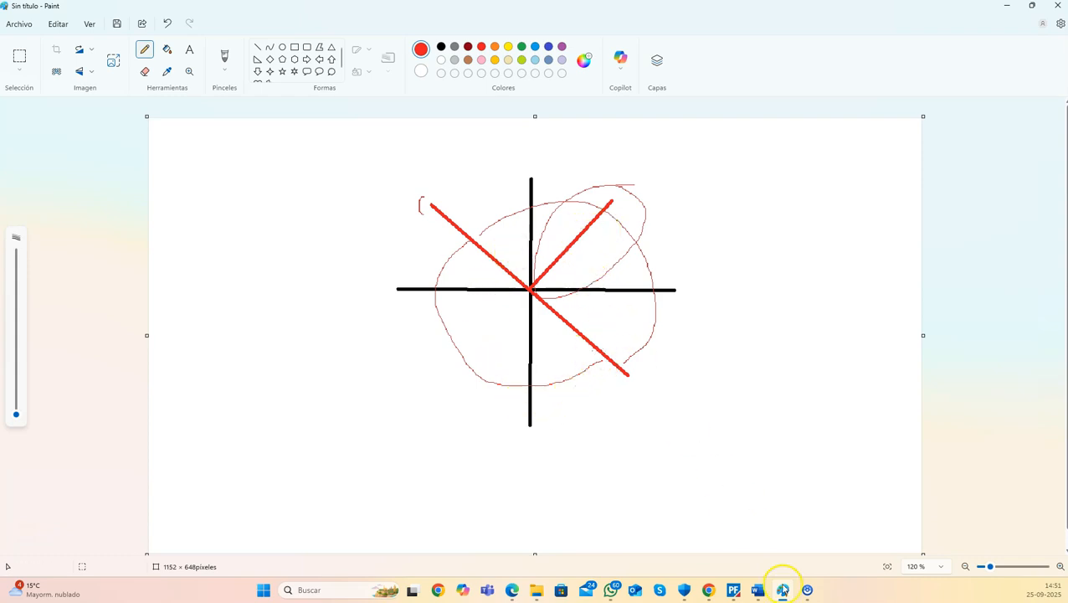
pyautogui.click(734, 591)
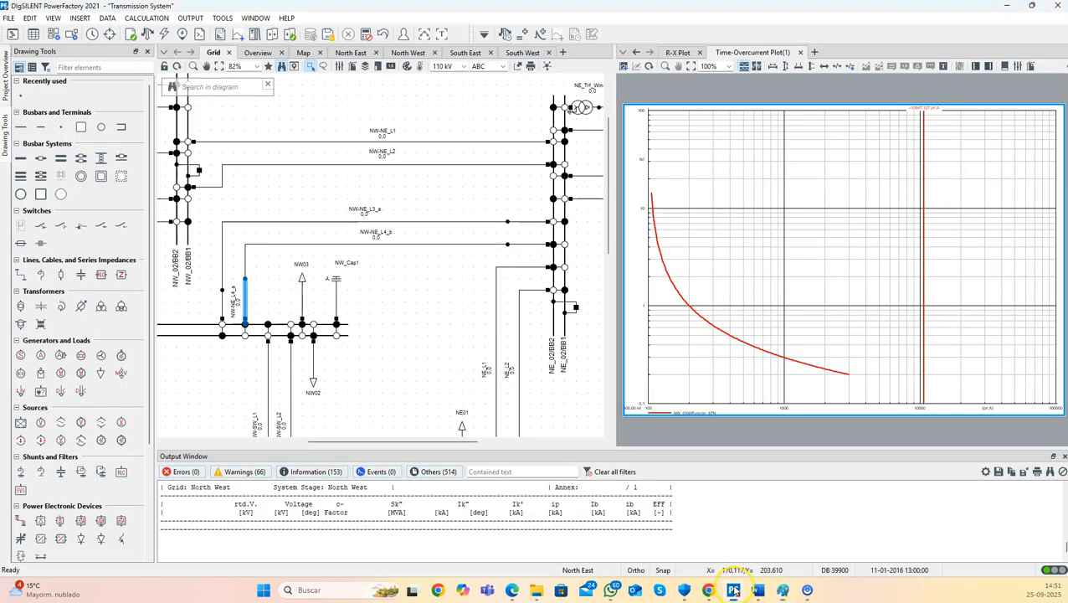
# Create a current and voltage vector plot for line section NW-NE_L4_a and place it alongside the time-overcurrent plot
pyautogui.rightClick(244, 302)
pyautogui.click(311, 123)
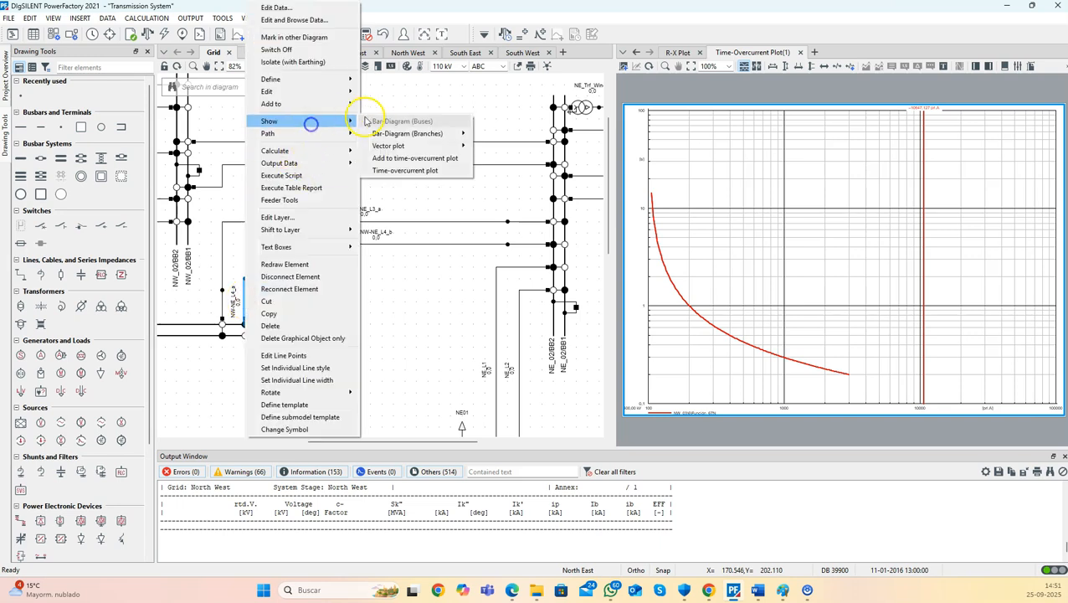
pyautogui.click(413, 145)
pyautogui.click(489, 145)
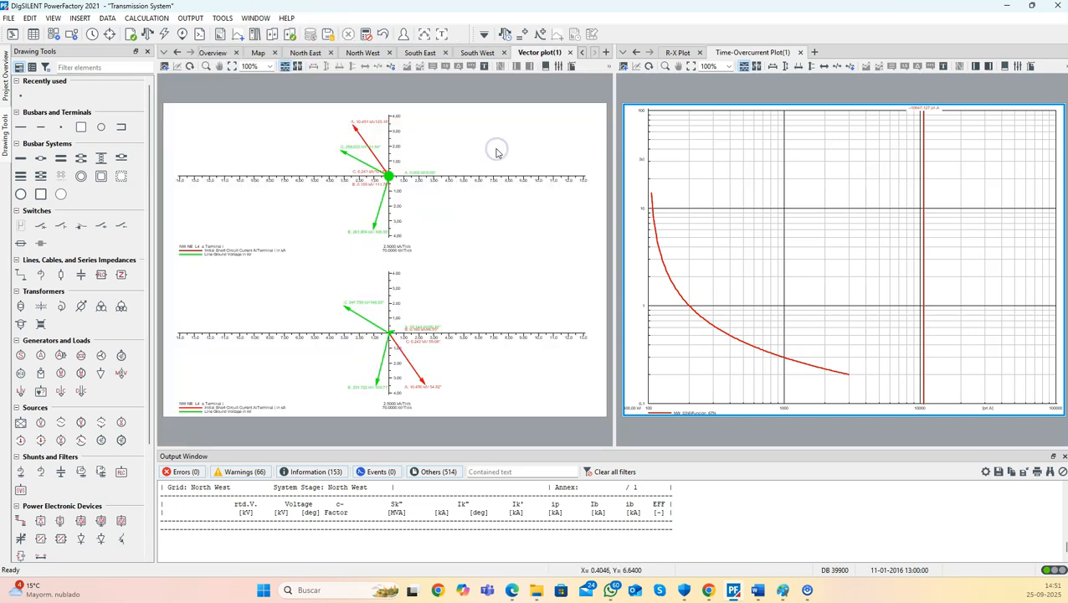
pyautogui.rightClick(536, 51)
pyautogui.click(557, 55)
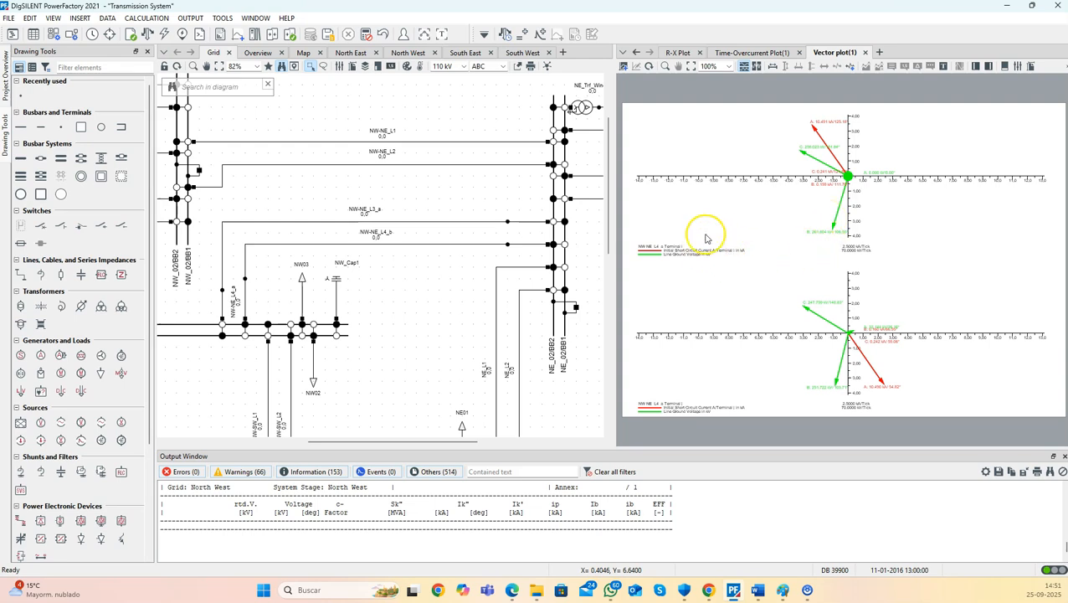
# Delete the Terminal j diagram from the vector plot page, keeping only the Terminal i diagram of NW-NE_L4_a
pyautogui.scroll(2, 672, 256)
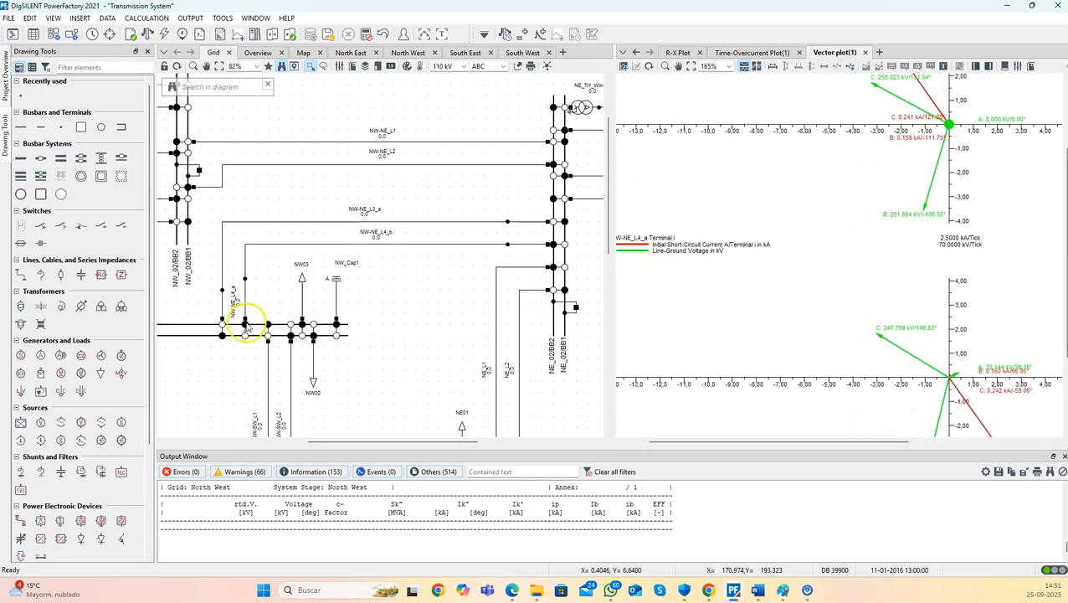
pyautogui.scroll(-3, 691, 312)
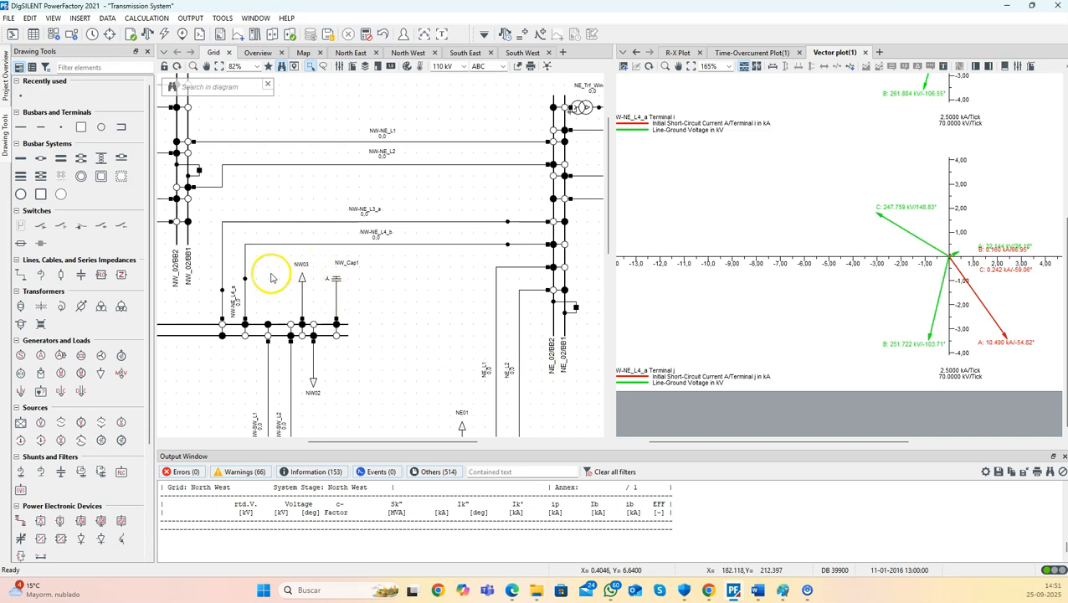
pyautogui.click(857, 299)
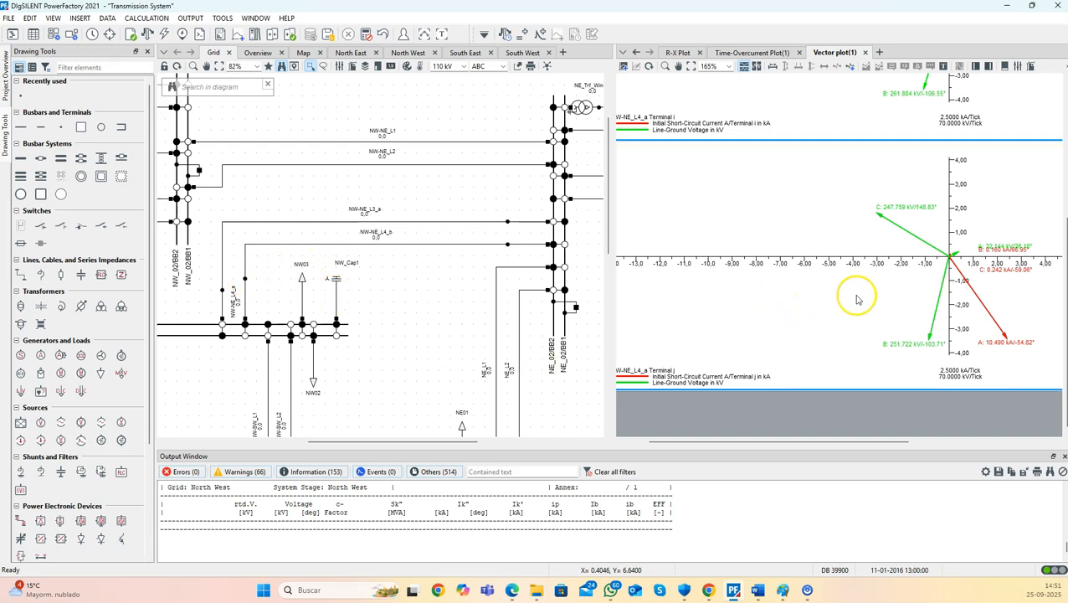
pyautogui.press('Delete')
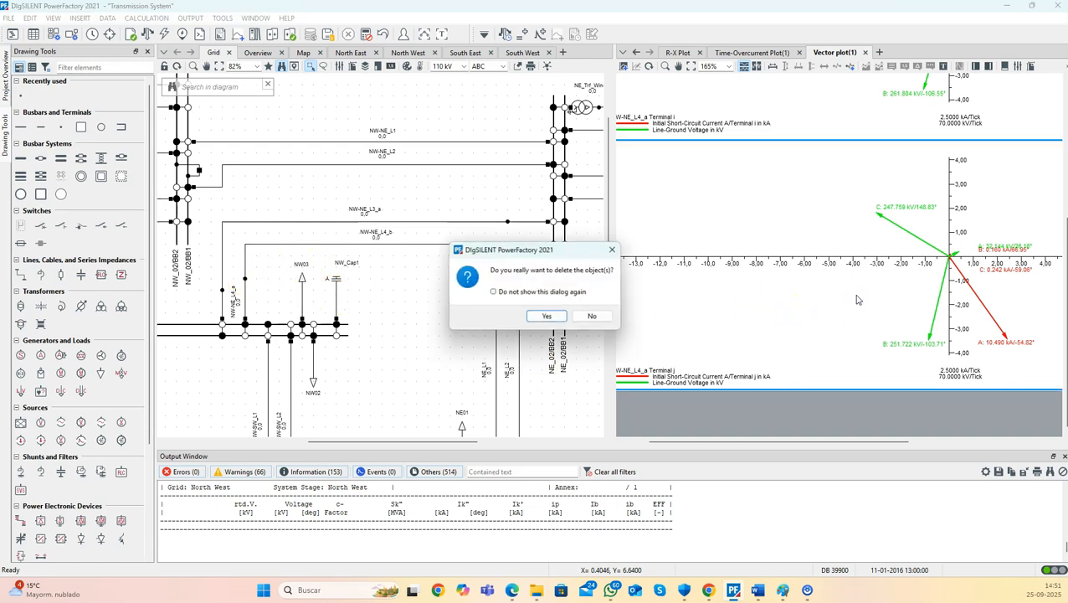
pyautogui.press('Return')
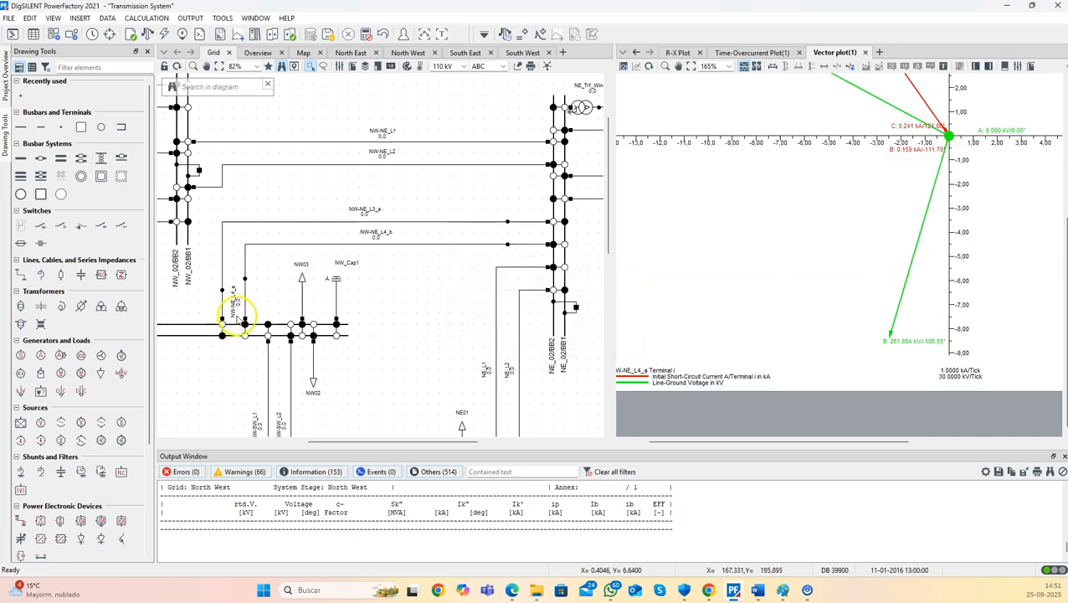
pyautogui.scroll(2, 824, 222)
pyautogui.scroll(-2, 829, 221)
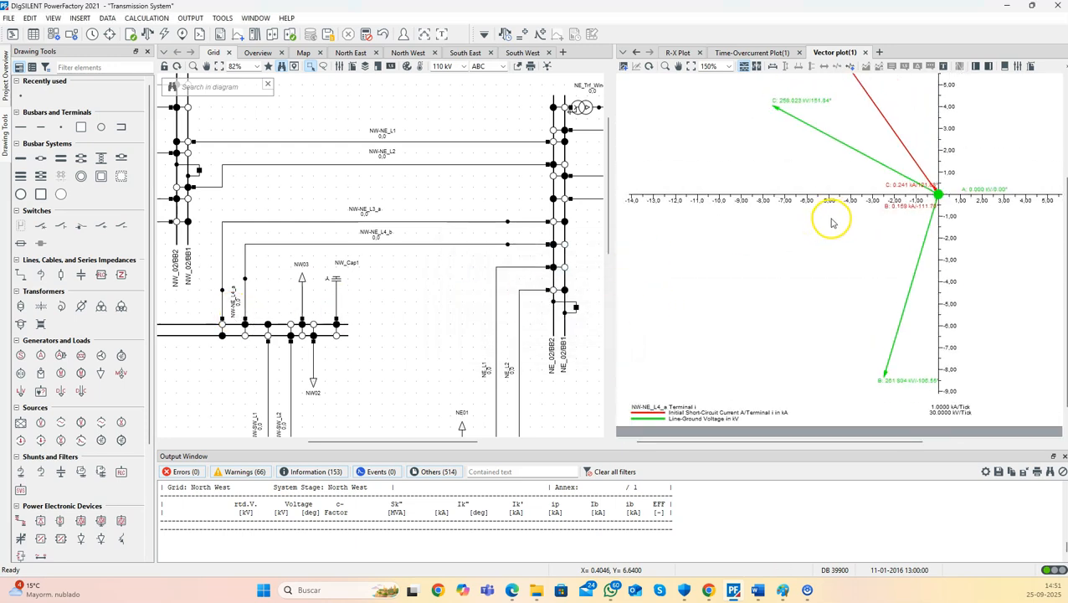
pyautogui.scroll(2, 846, 197)
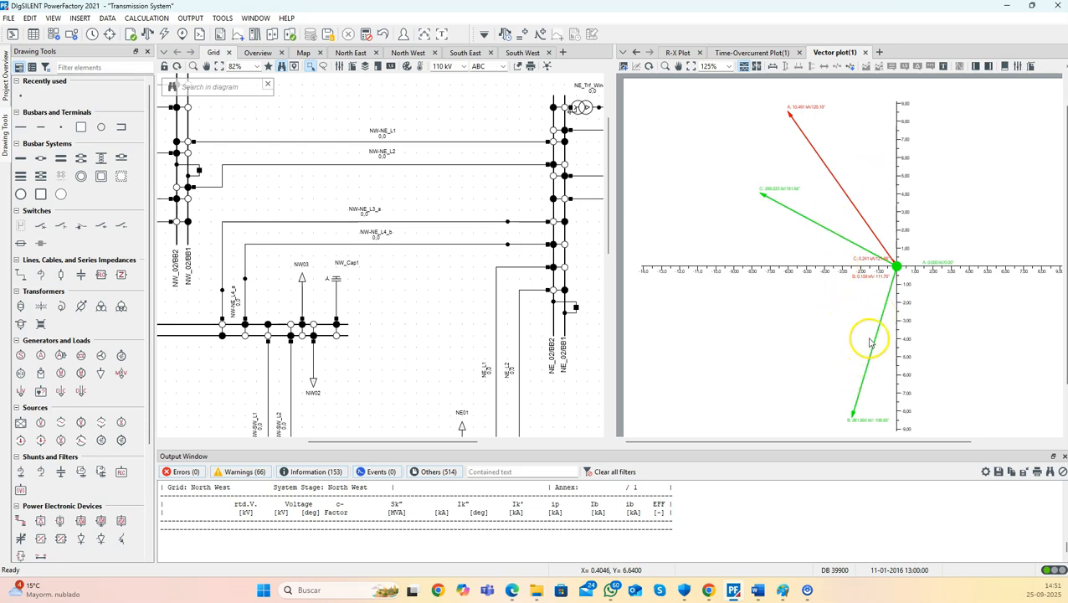
pyautogui.click(835, 281)
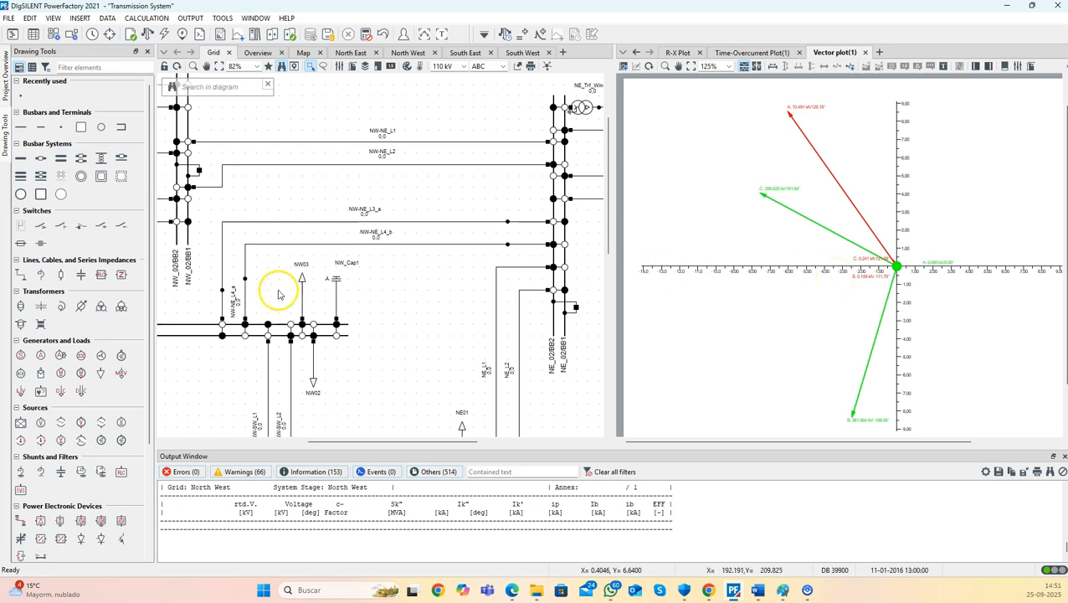
# Copy the V0I0 angle directional element from the contents of relay Función_67N in the NW_03 cubicle of NW-NE_L4_a
pyautogui.rightClick(244, 323)
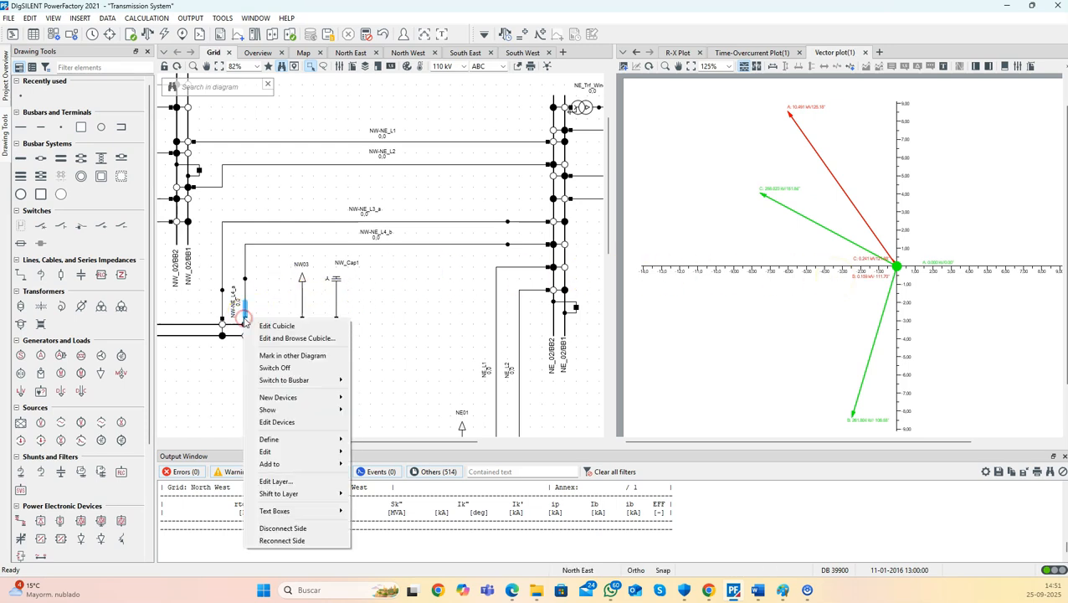
pyautogui.click(322, 420)
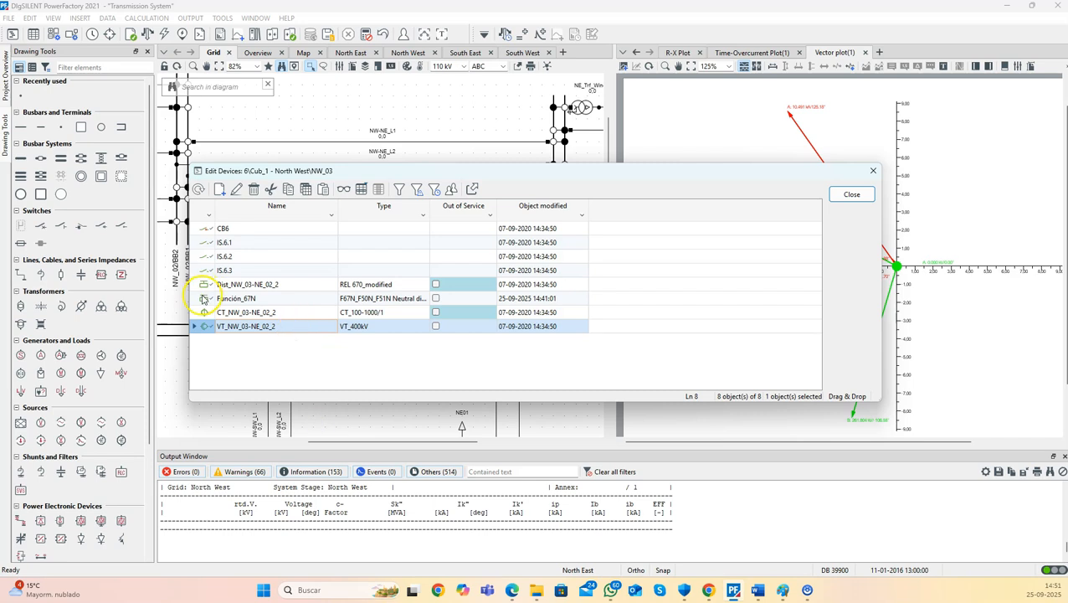
pyautogui.doubleClick(243, 298)
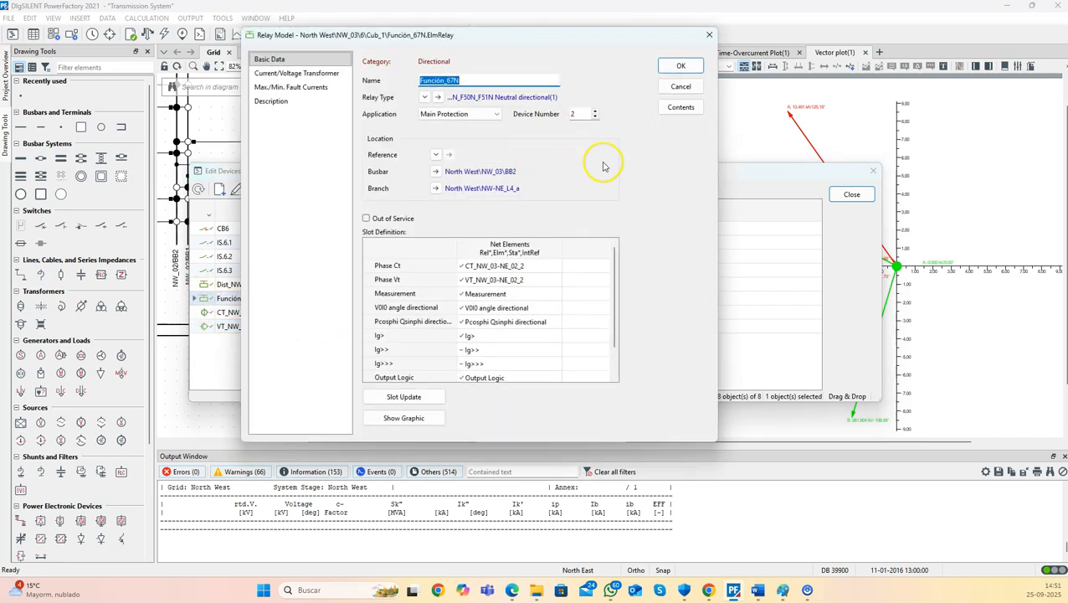
pyautogui.click(681, 107)
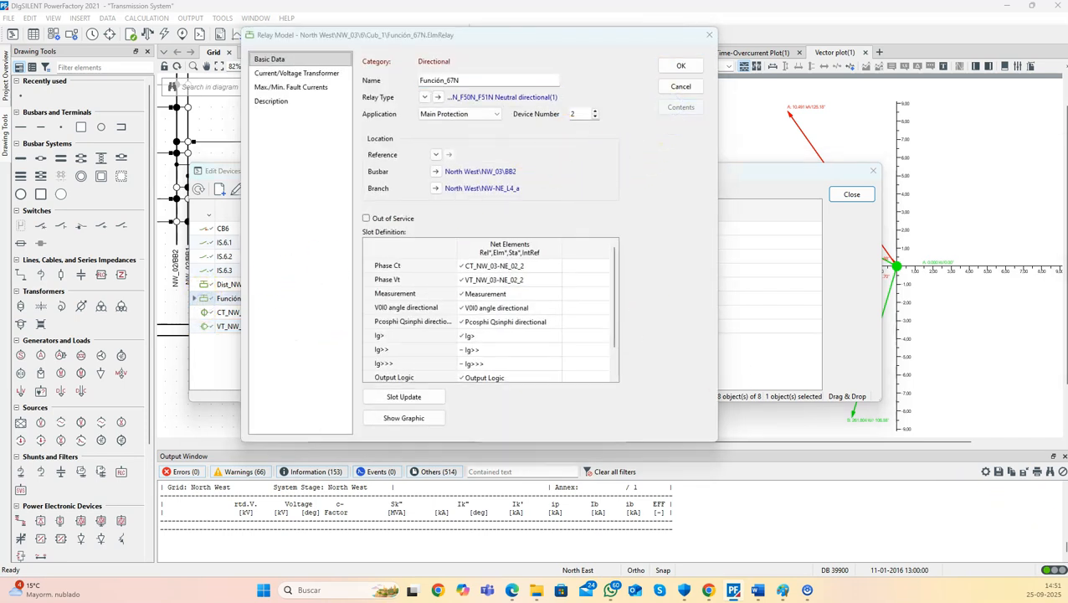
pyautogui.moveTo(913, 214); pyautogui.dragTo(594, 190)
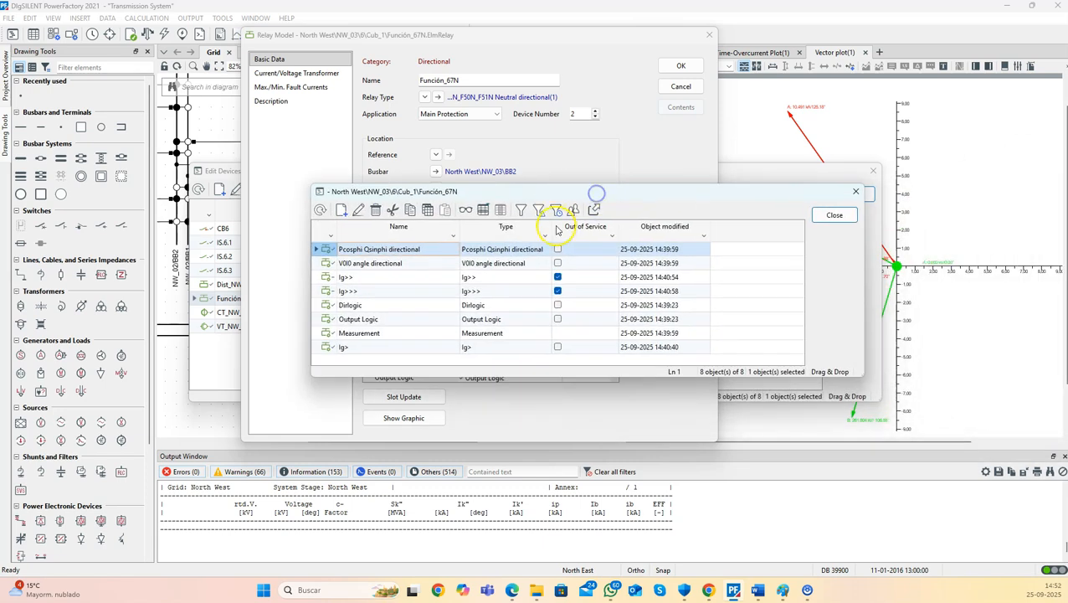
pyautogui.click(328, 263)
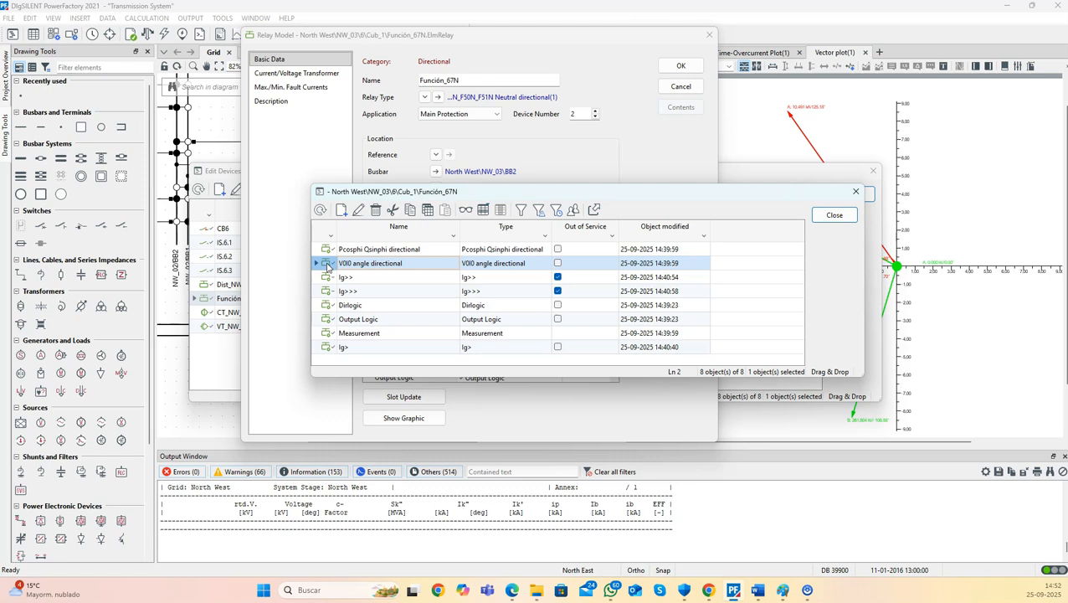
pyautogui.click(833, 216)
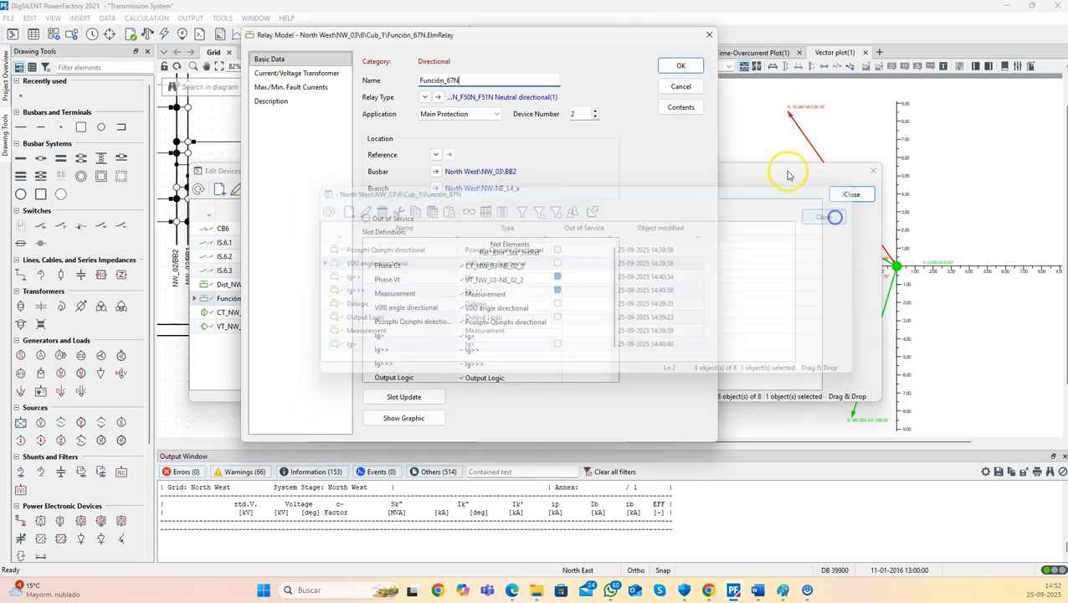
pyautogui.click(710, 34)
pyautogui.click(871, 172)
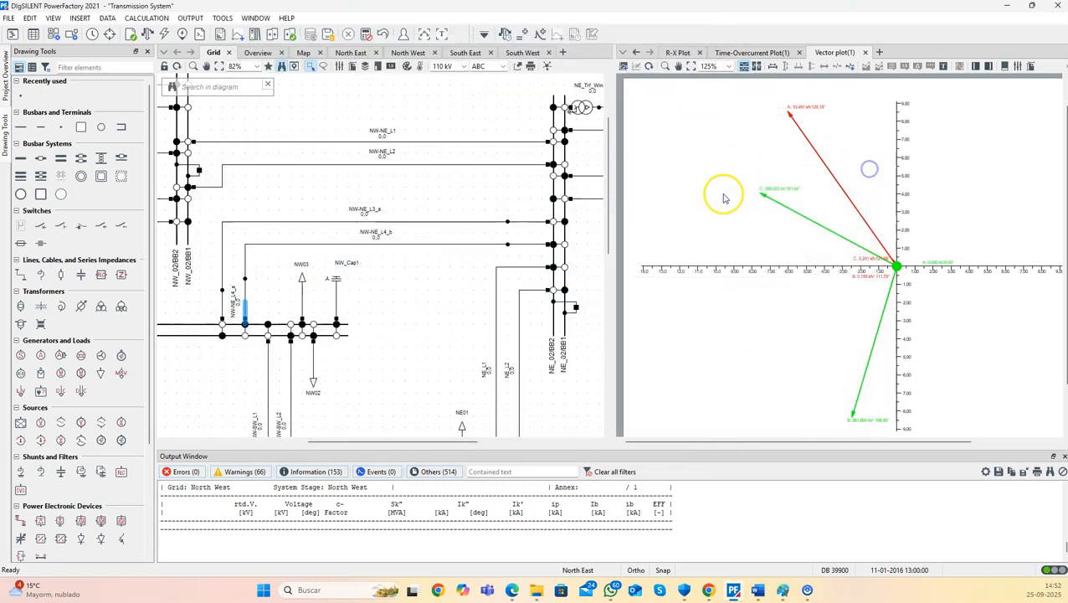
# Replace the element of both vector plot variables with the copied V0I0 angle directional element
pyautogui.doubleClick(721, 194)
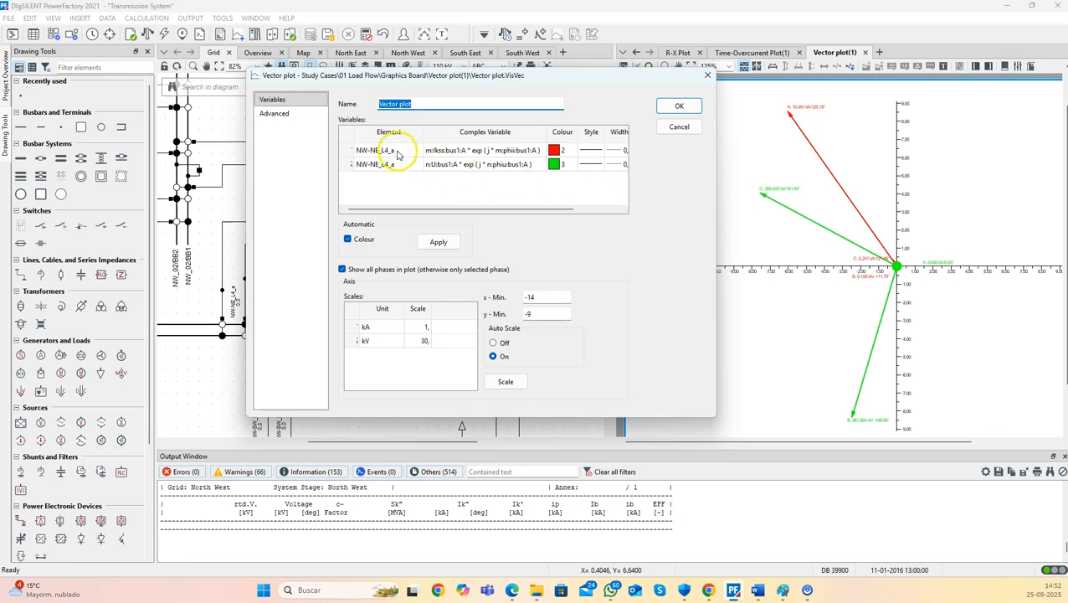
pyautogui.moveTo(398, 154); pyautogui.dragTo(397, 165)
pyautogui.hotkey('ctrl', 'v')
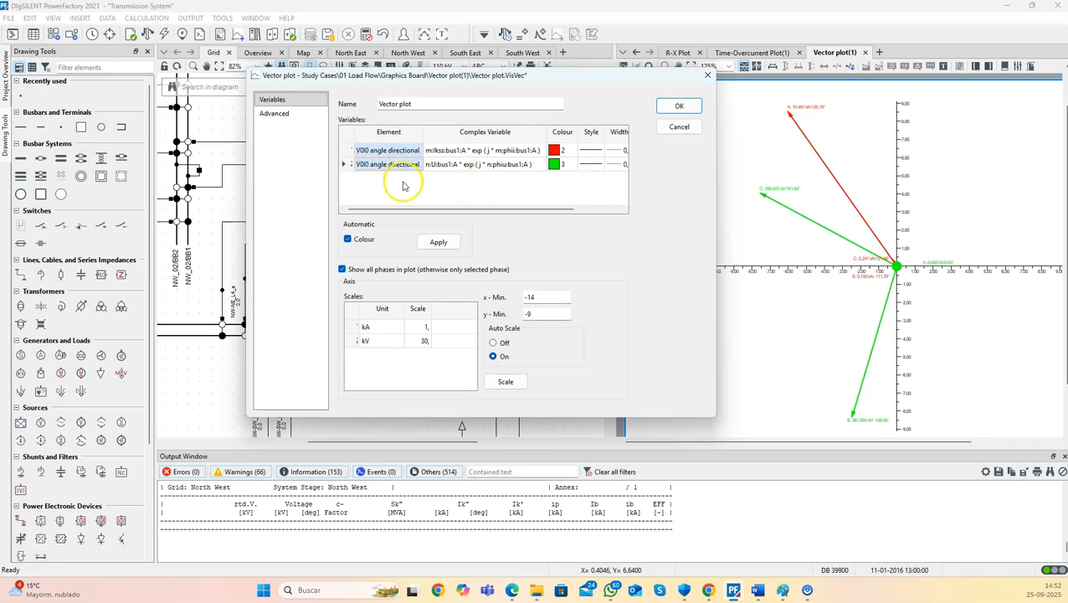
pyautogui.click(402, 186)
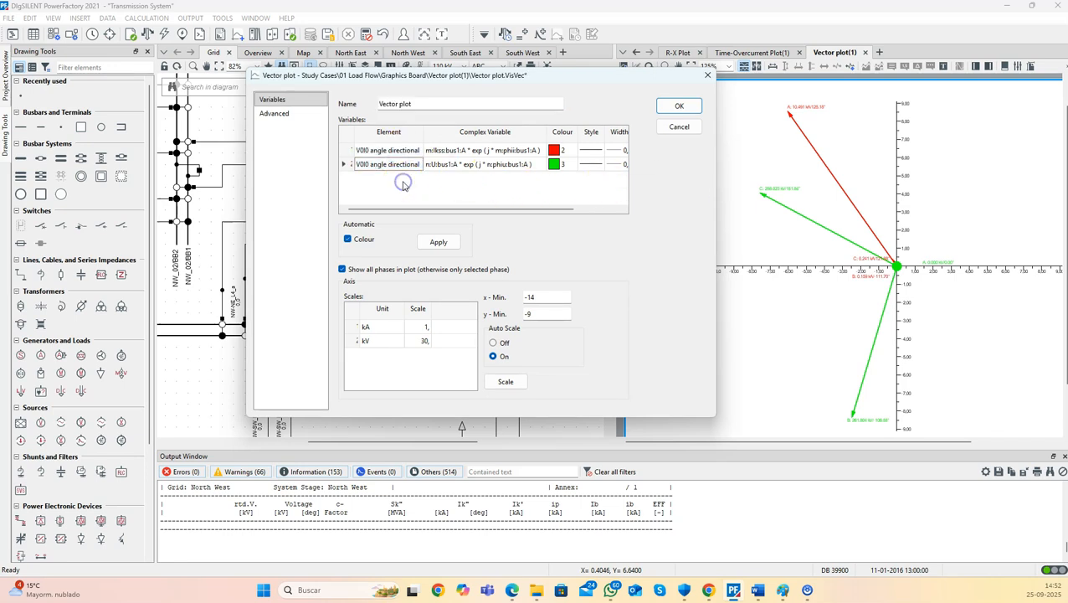
# Set the first vector's magnitude to c:Upol and its angle to c:phiUpol, taken from the short-circuit Calculation Parameter set
pyautogui.doubleClick(490, 152)
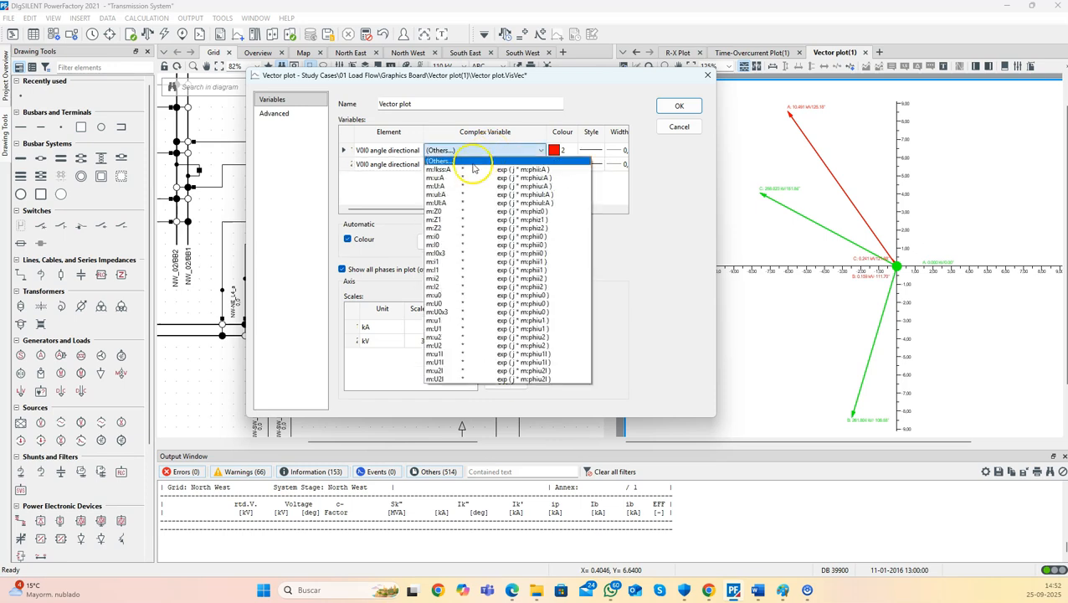
pyautogui.click(470, 160)
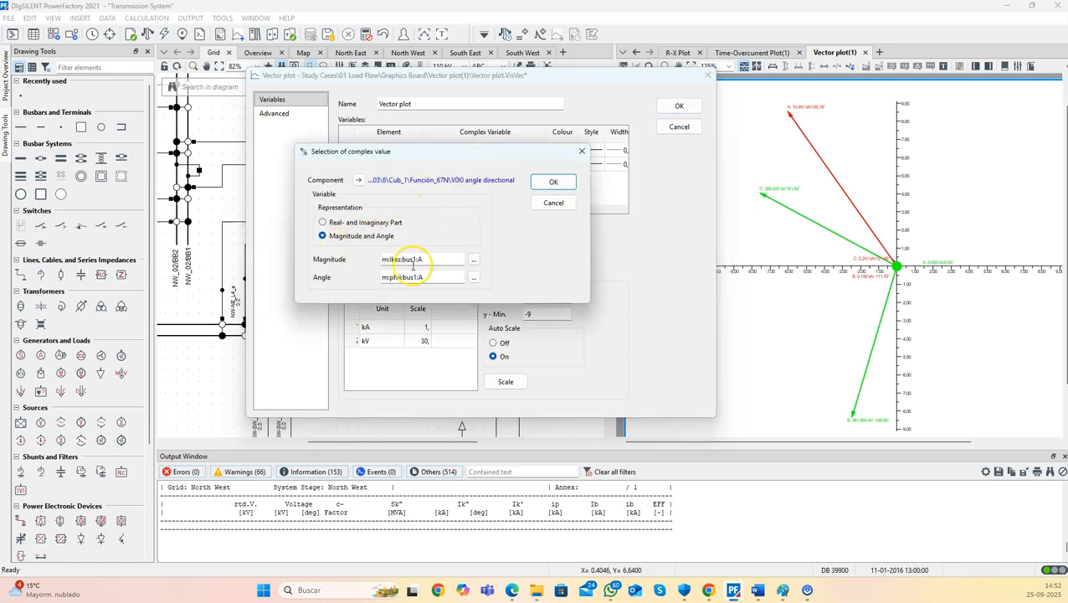
pyautogui.click(474, 259)
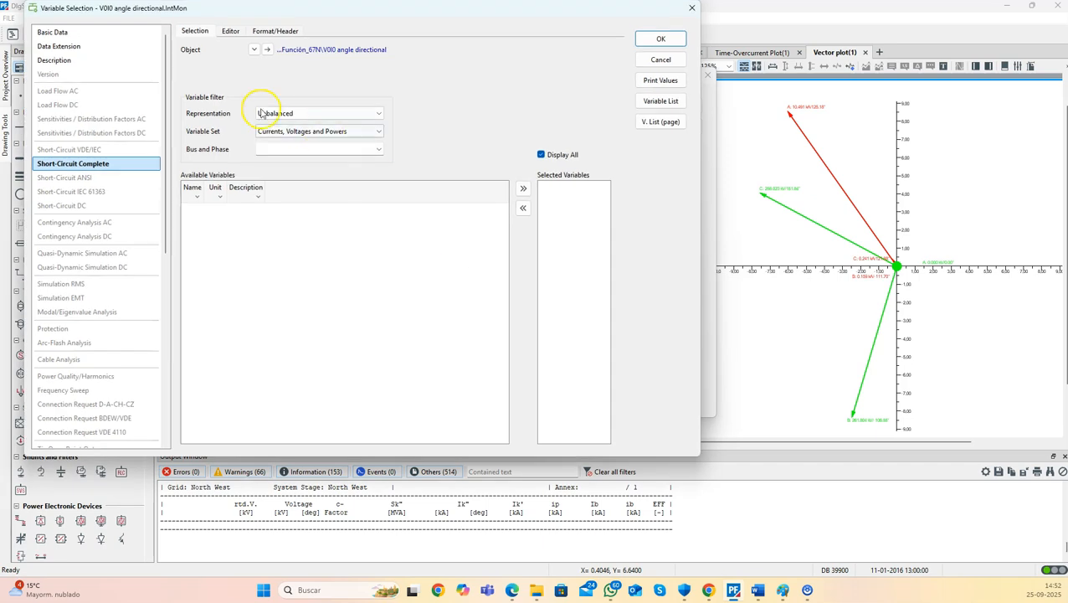
pyautogui.click(299, 131)
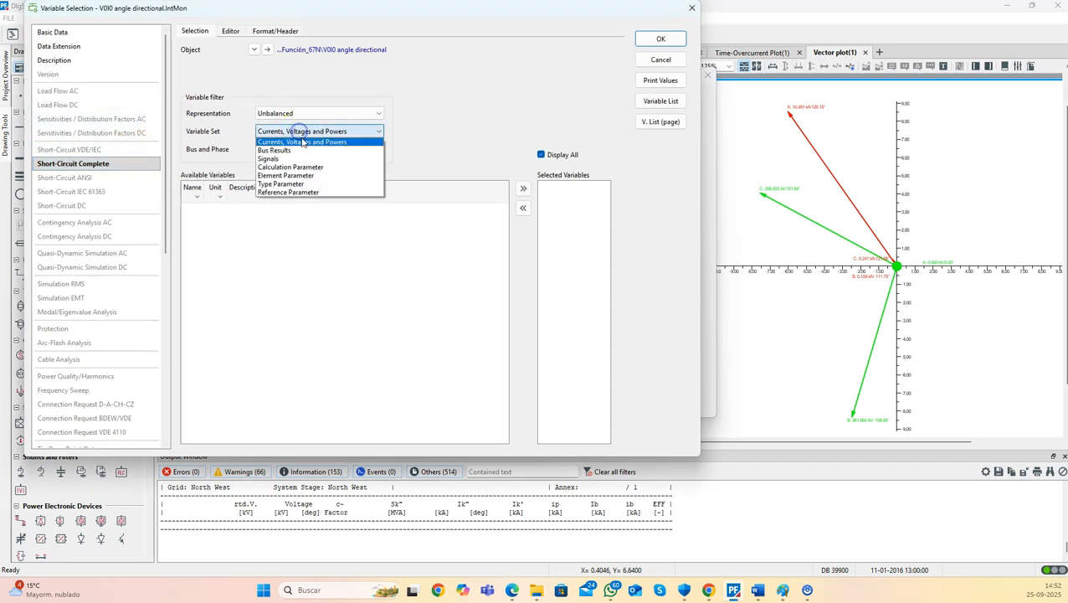
pyautogui.click(312, 167)
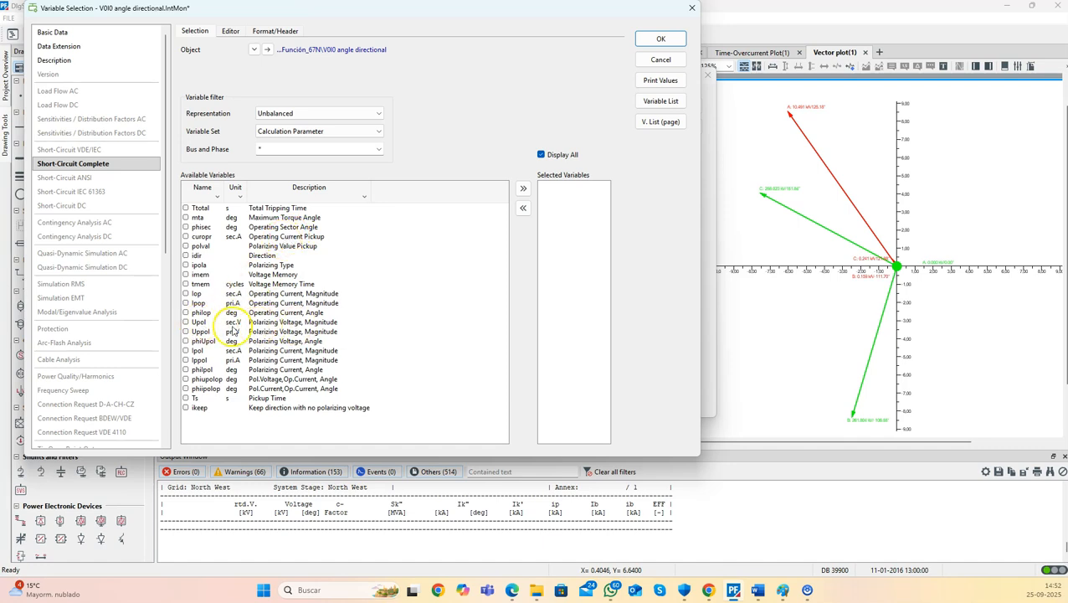
pyautogui.click(186, 323)
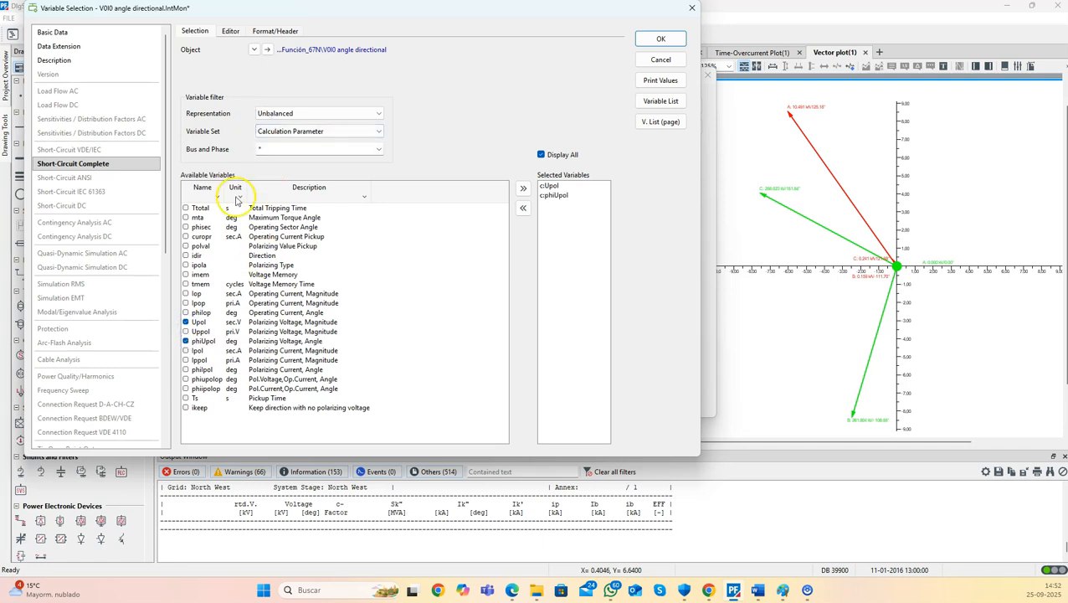
pyautogui.click(231, 33)
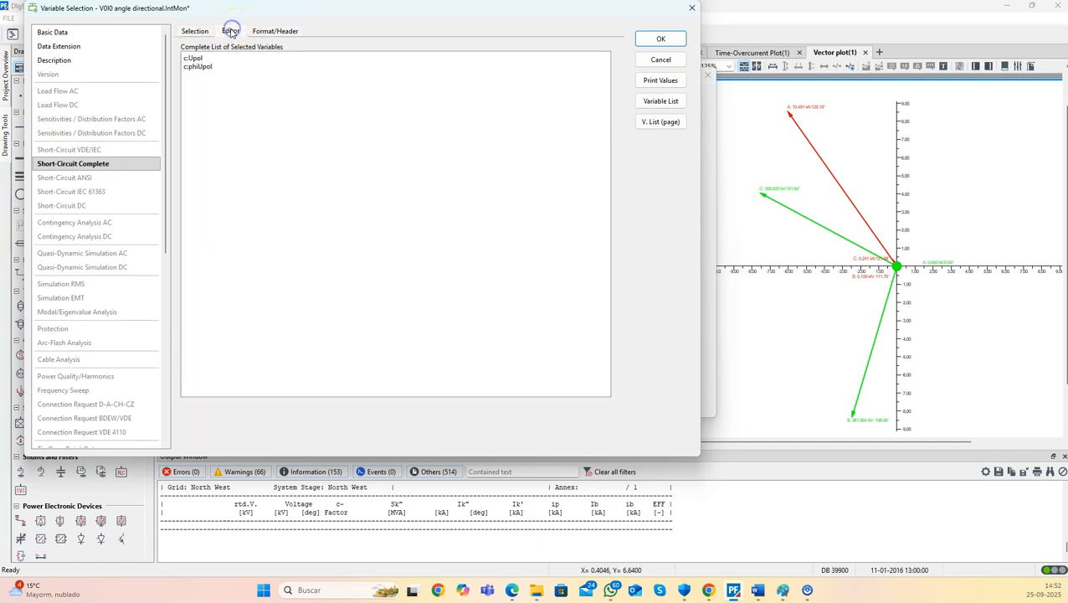
pyautogui.click(198, 73)
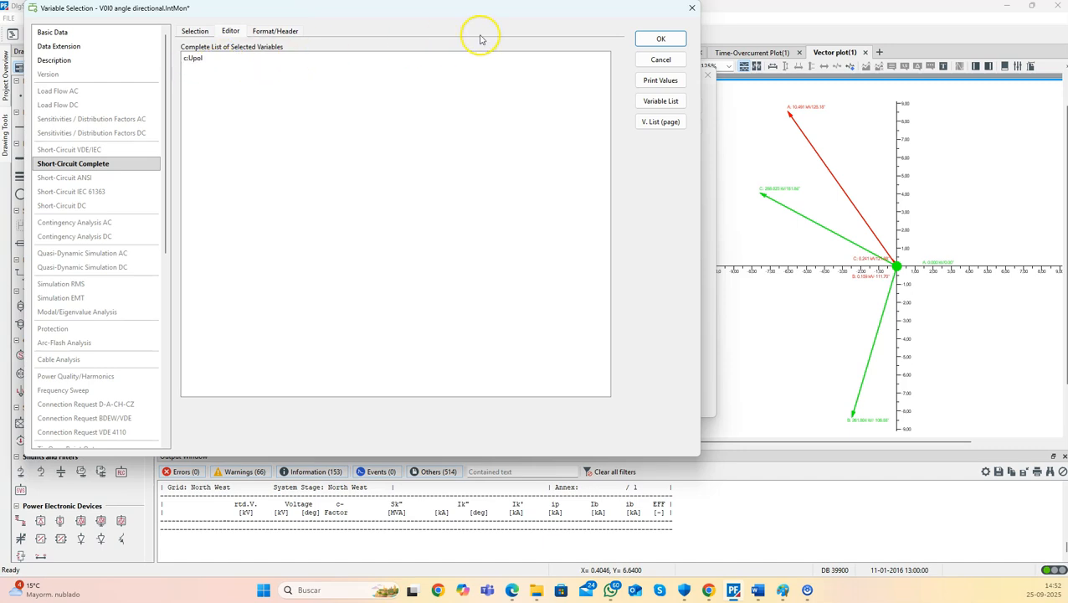
pyautogui.click(649, 39)
pyautogui.moveTo(426, 277); pyautogui.dragTo(299, 287)
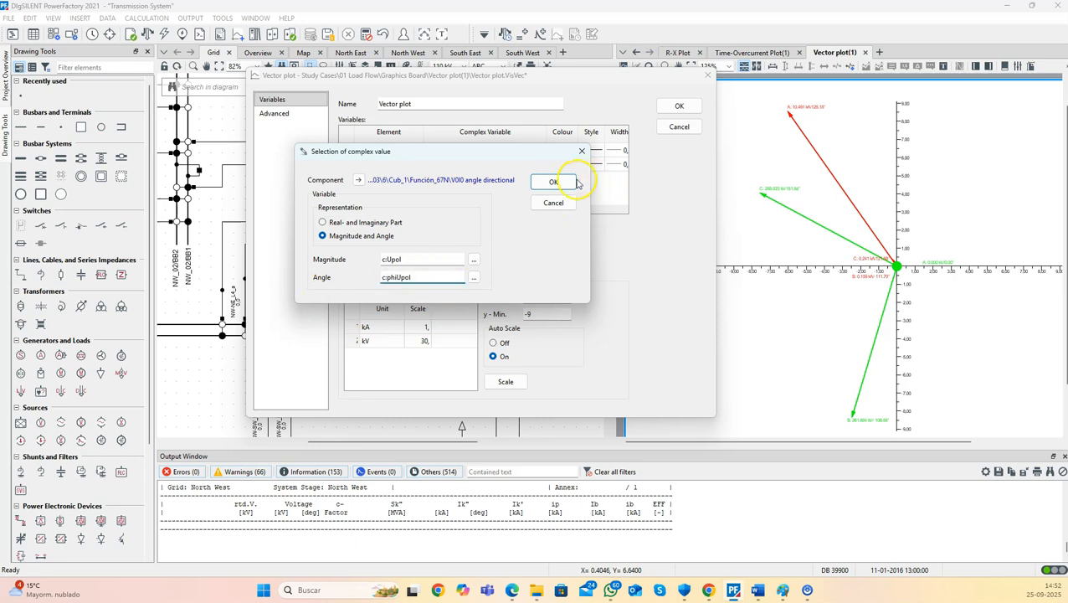
pyautogui.click(551, 183)
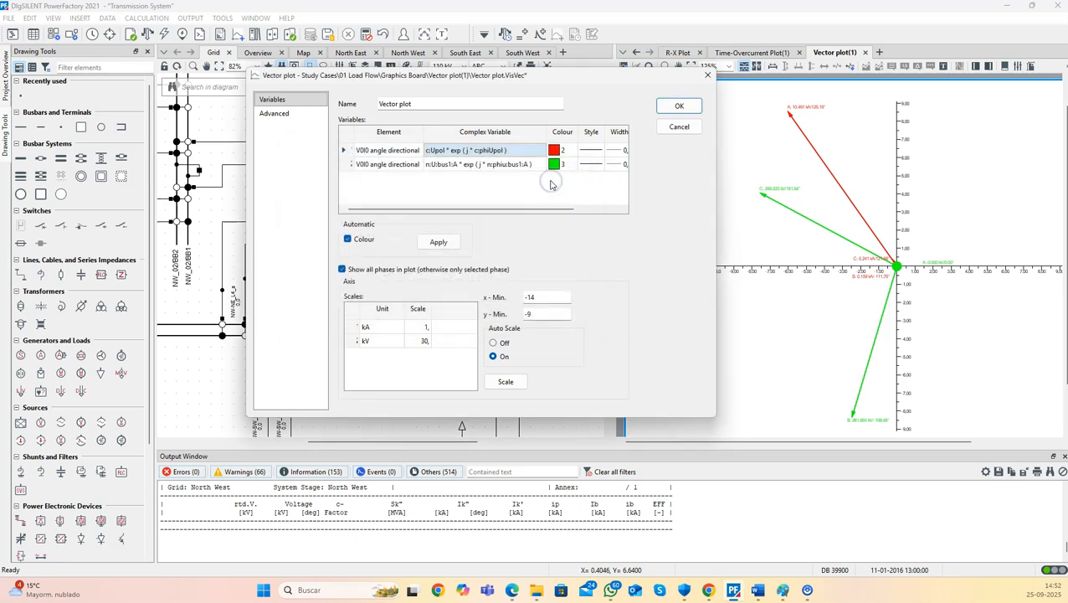
# Set the second vector's magnitude to c:Iop and its angle to c:phiIop, taken from the short-circuit Calculation Parameter set
pyautogui.click(506, 165)
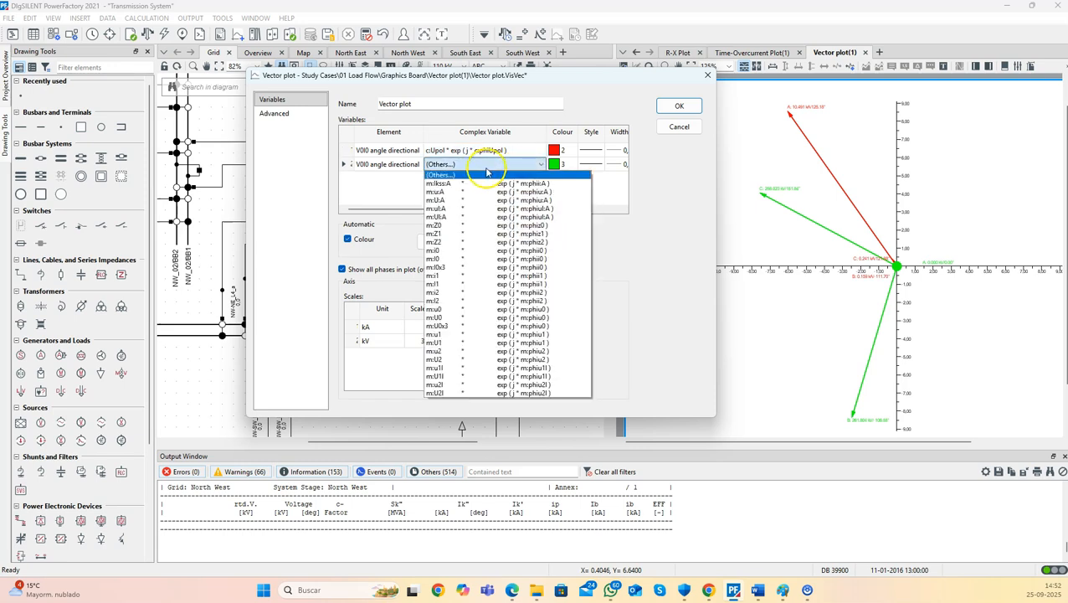
pyautogui.click(486, 173)
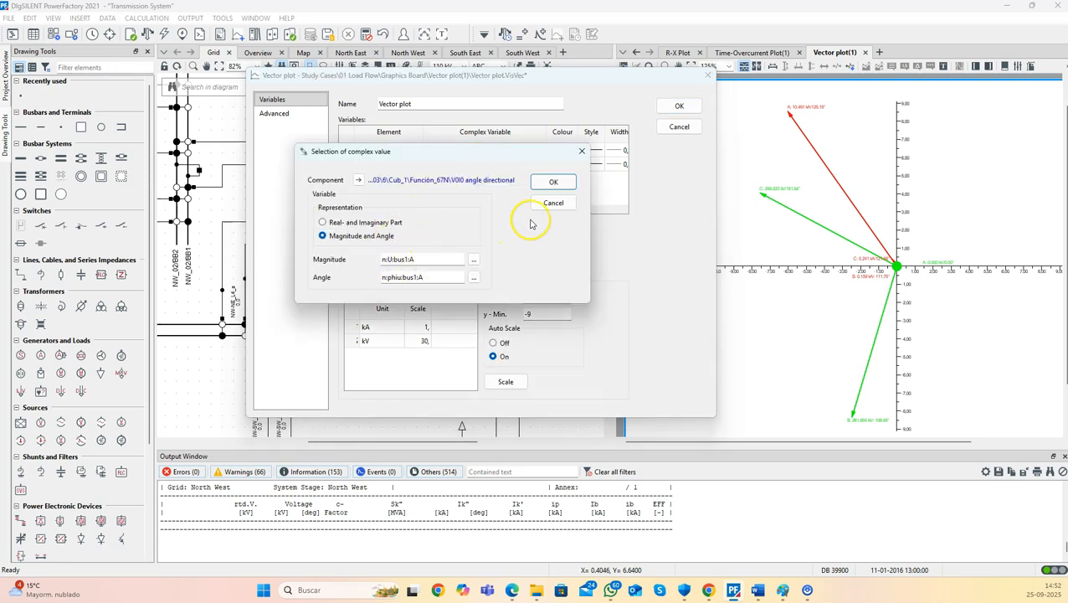
pyautogui.click(473, 259)
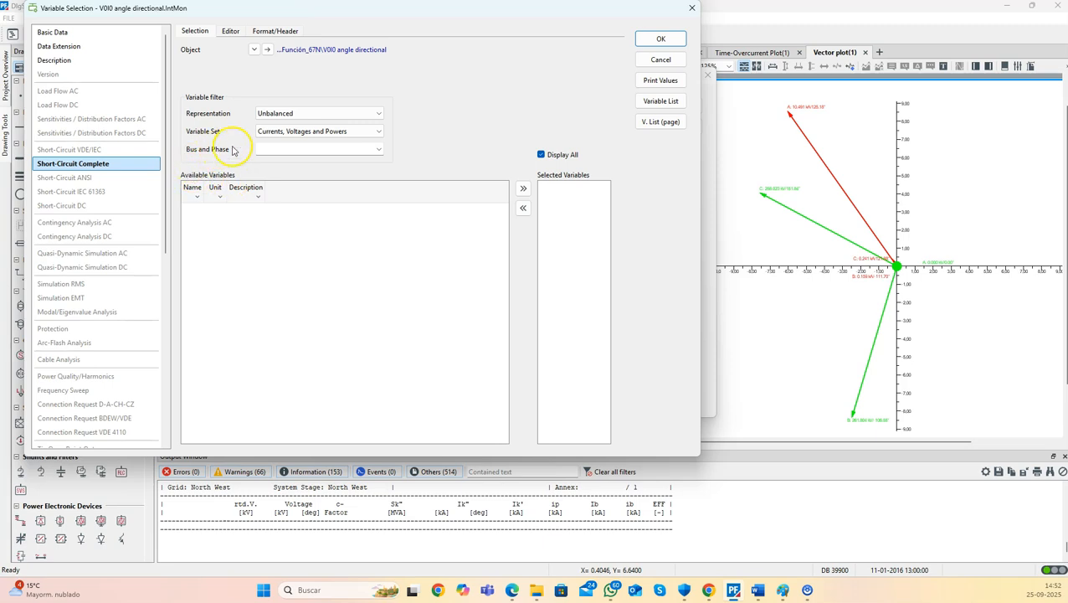
pyautogui.click(285, 132)
pyautogui.click(290, 162)
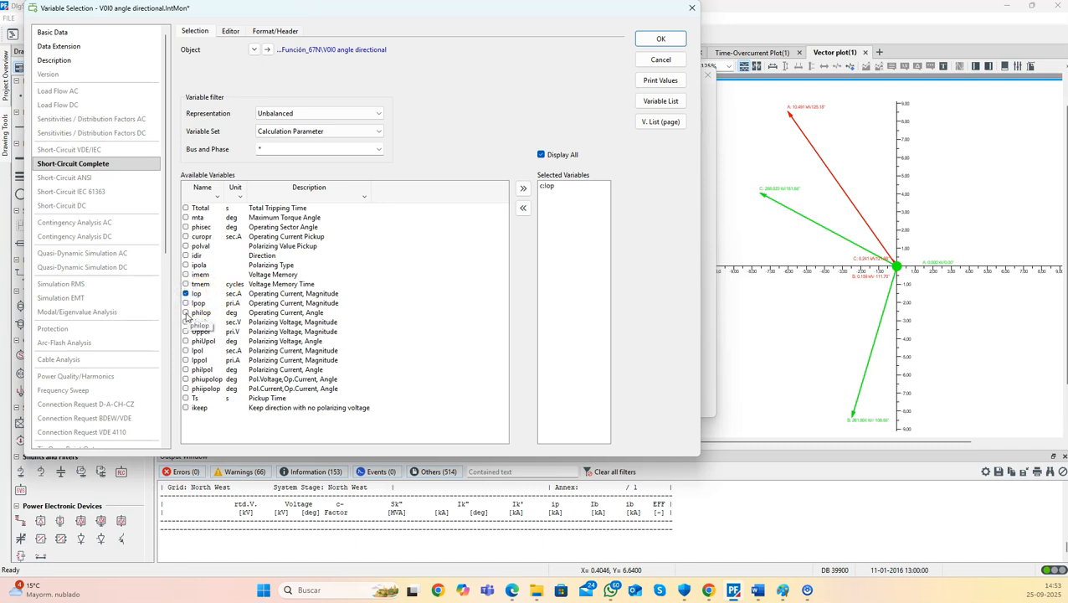
pyautogui.click(228, 30)
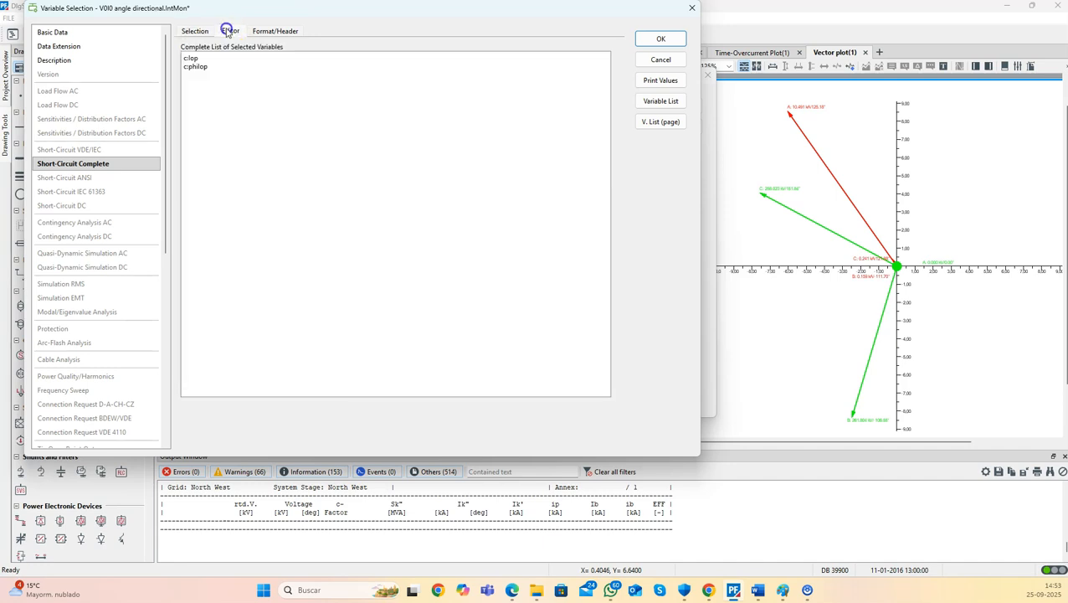
pyautogui.doubleClick(194, 67)
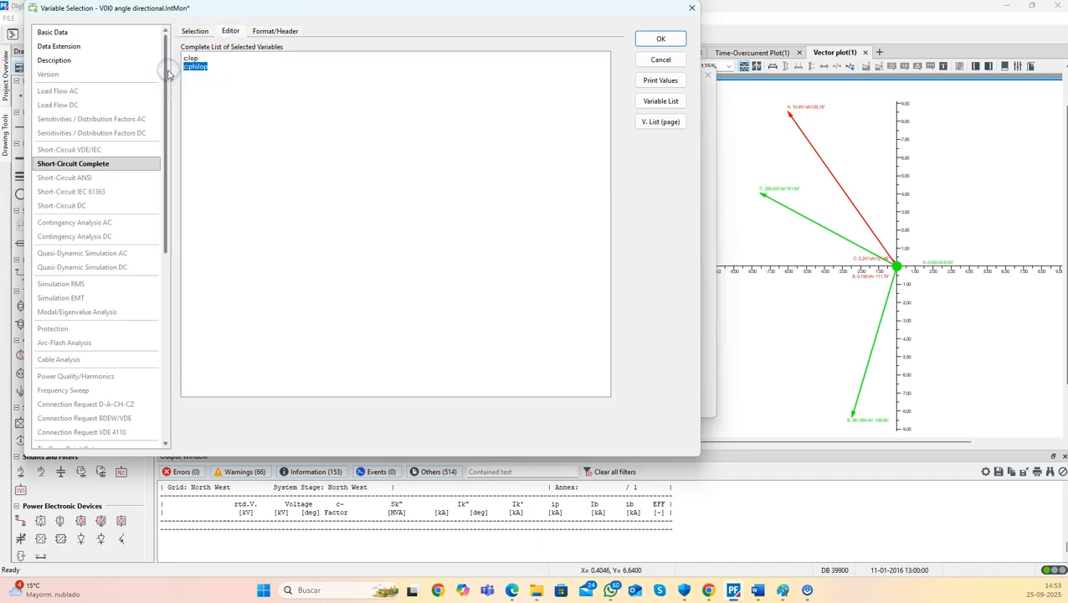
pyautogui.press('Delete')
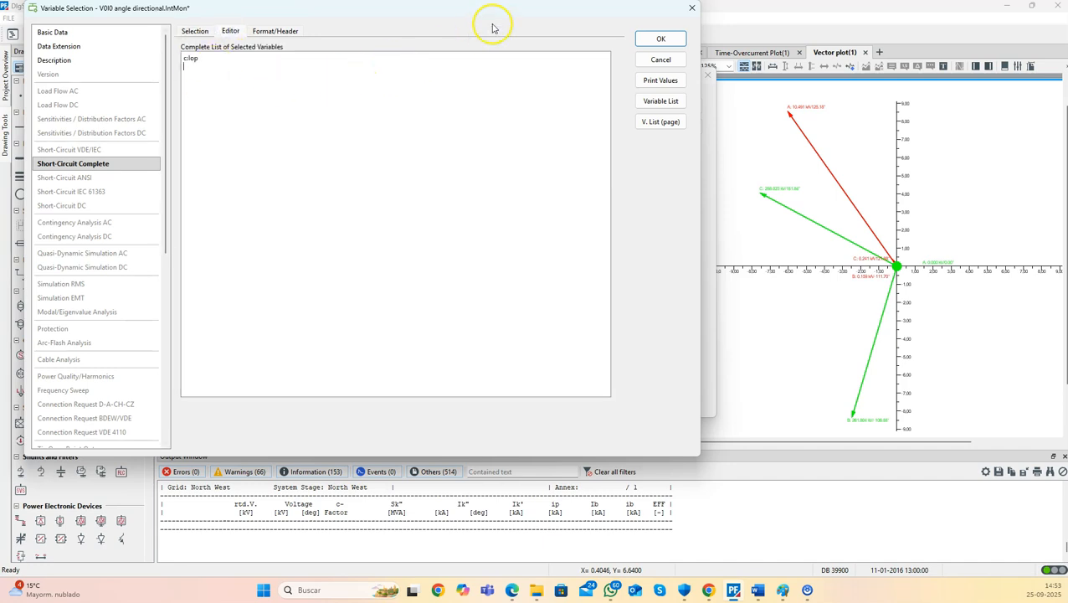
pyautogui.click(659, 39)
pyautogui.moveTo(419, 277); pyautogui.dragTo(365, 282)
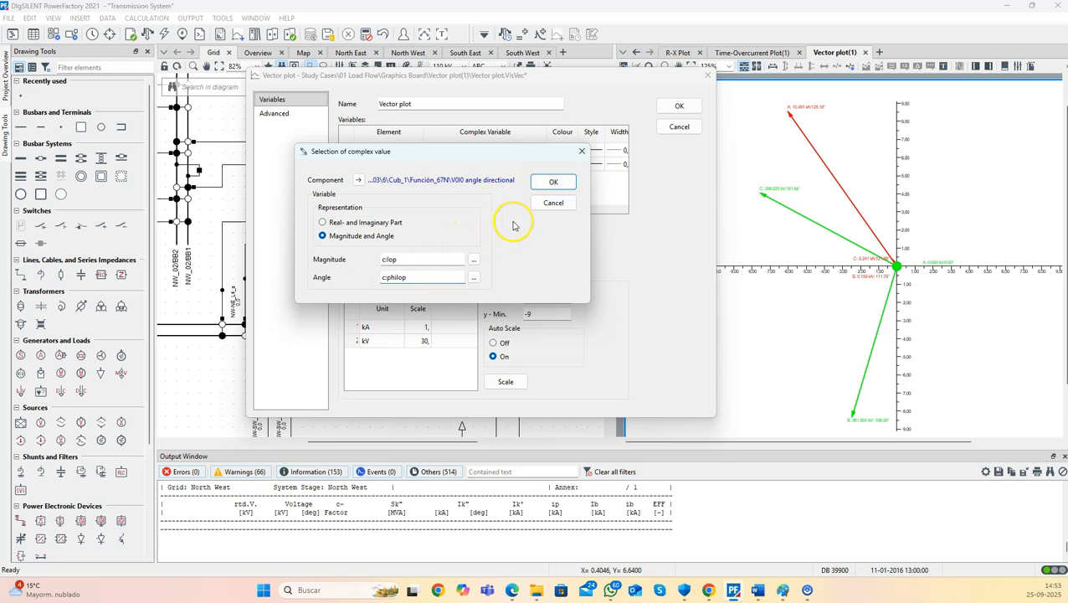
pyautogui.click(549, 181)
# Change the second vector's colour from green to blue (4) and apply the vector plot settings
pyautogui.click(551, 164)
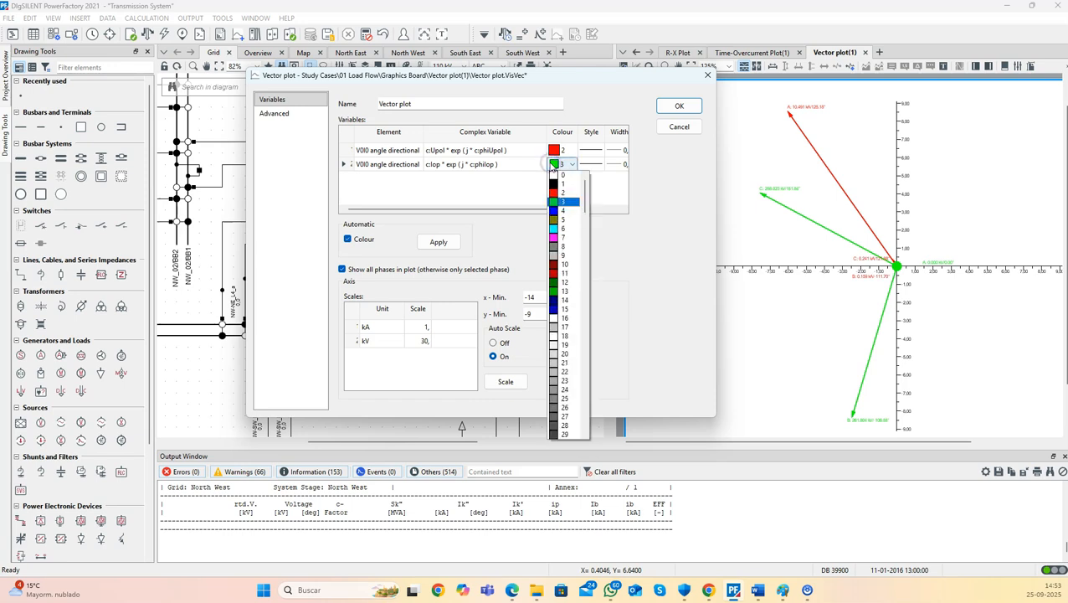
pyautogui.click(555, 209)
pyautogui.click(680, 107)
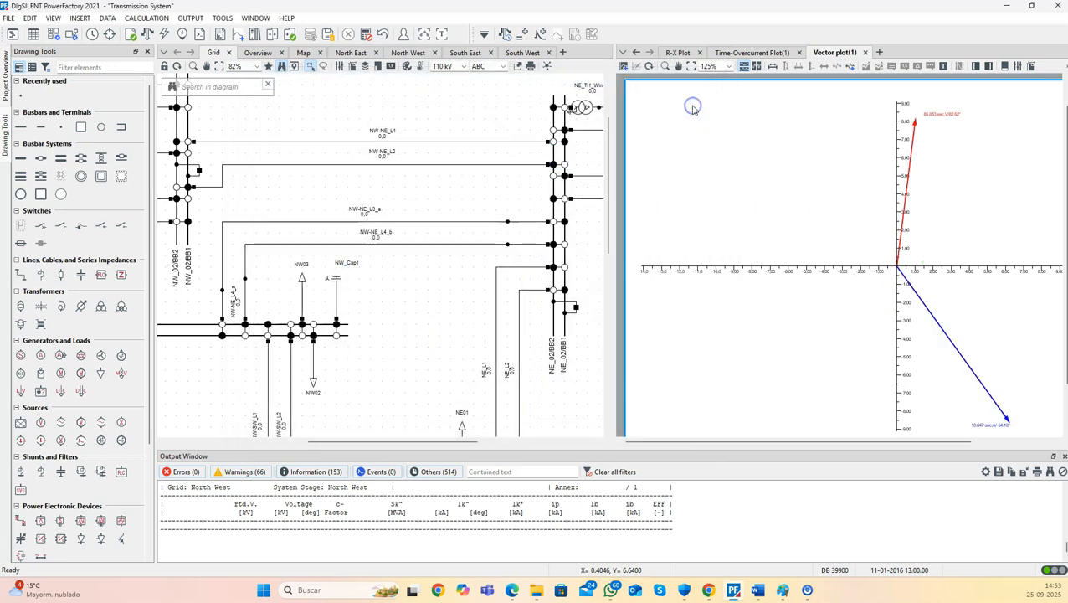
pyautogui.moveTo(800, 198); pyautogui.dragTo(735, 176)
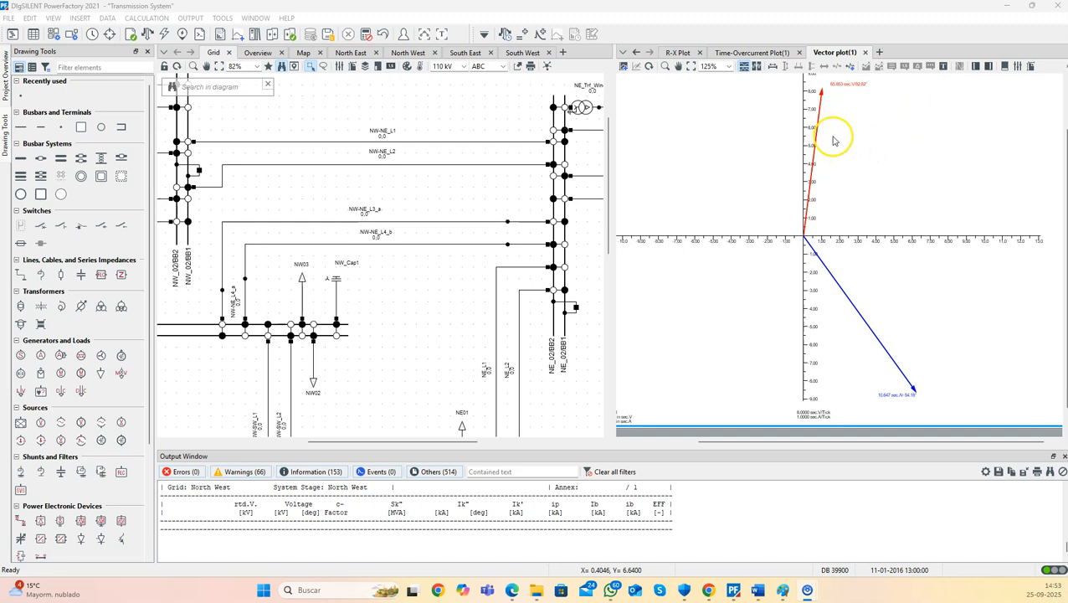
# Set the voltage-polarising Max. Torque Angle of Función_67N's V0I0 angle directional element to 10 deg
pyautogui.rightClick(246, 319)
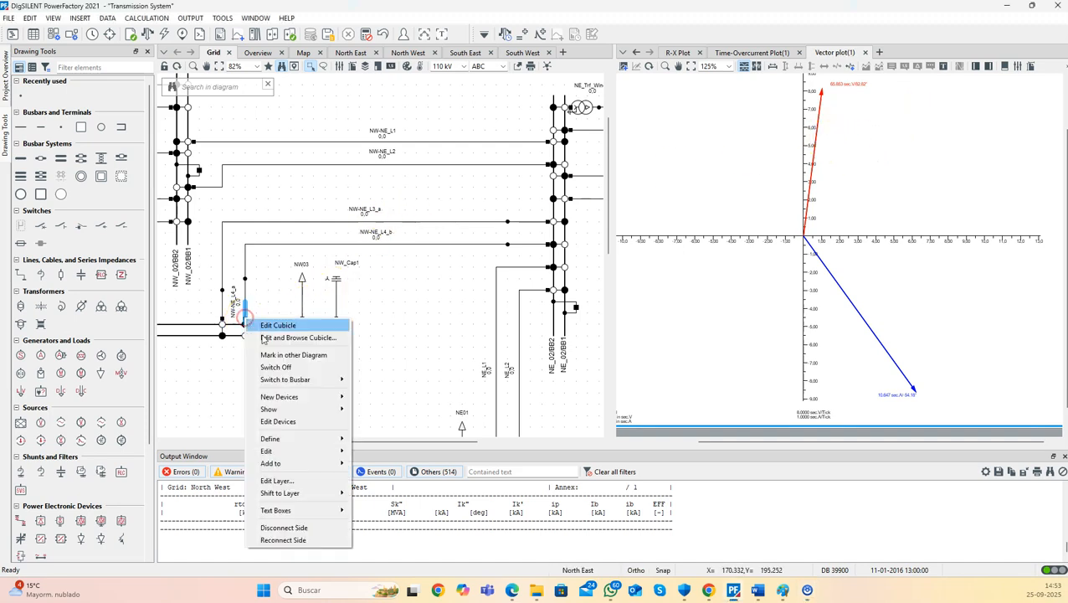
pyautogui.click(297, 424)
pyautogui.doubleClick(206, 304)
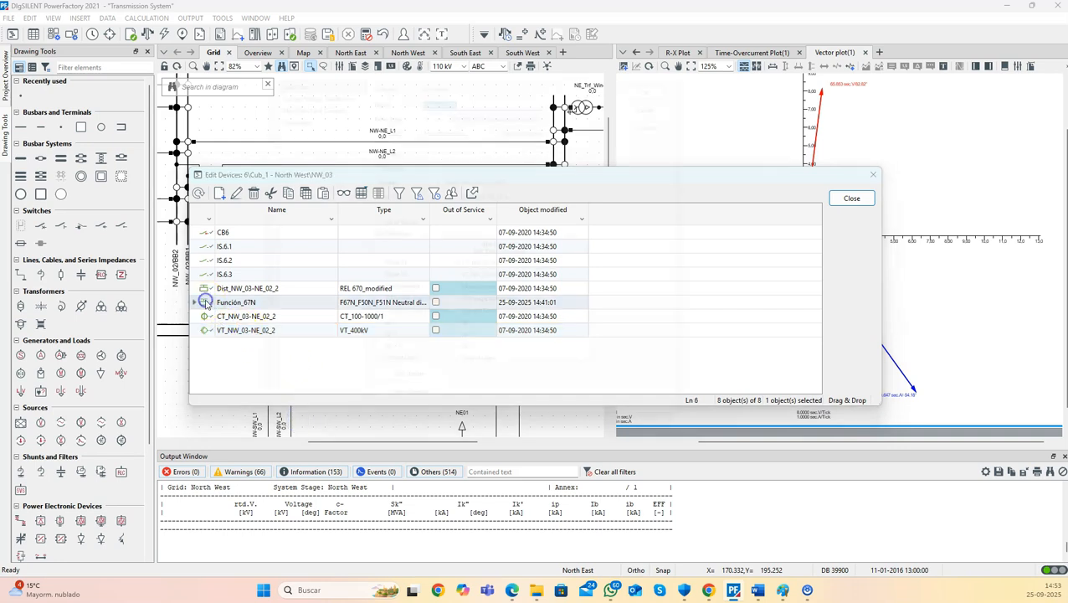
pyautogui.doubleClick(489, 313)
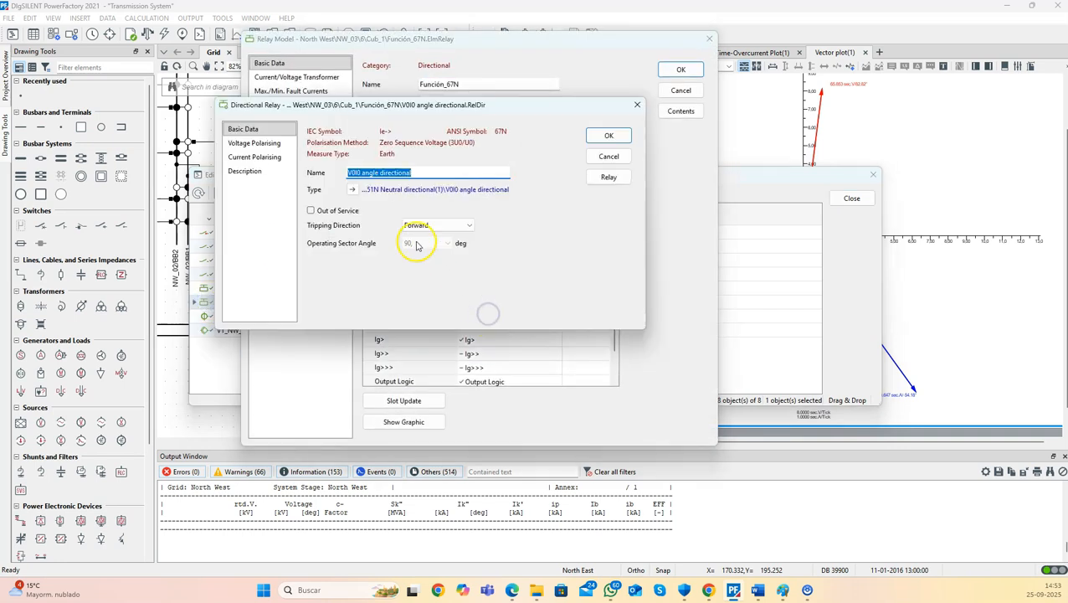
pyautogui.click(275, 144)
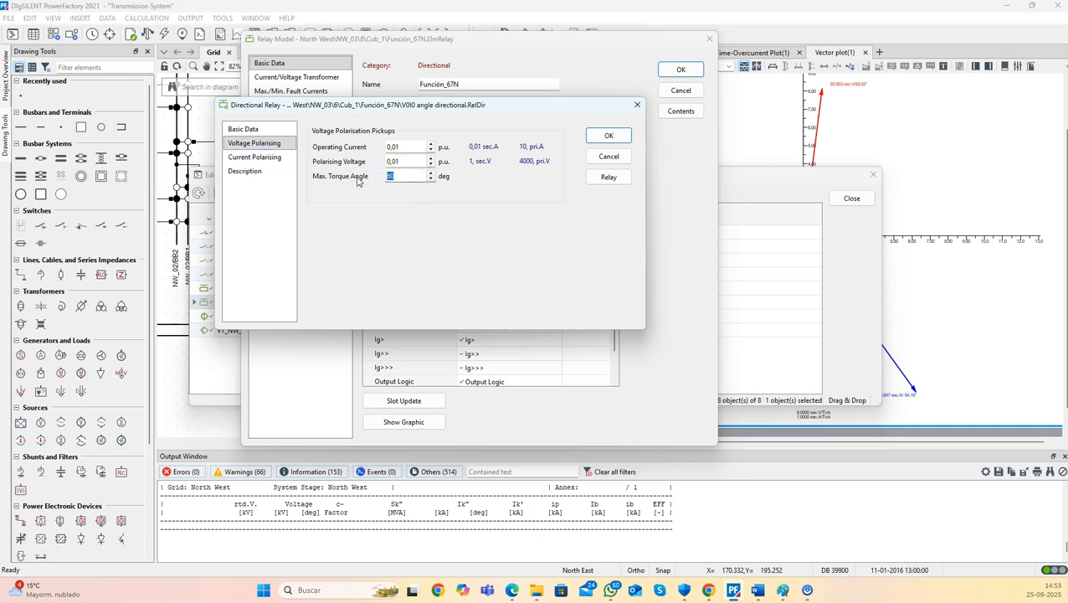
pyautogui.write('10')
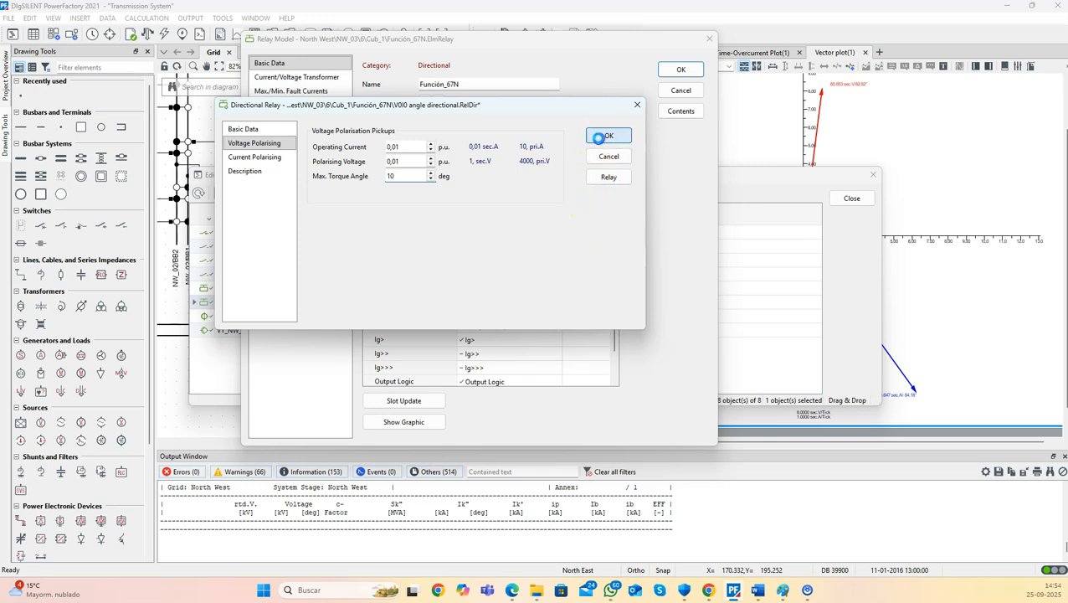
pyautogui.click(606, 136)
pyautogui.click(681, 70)
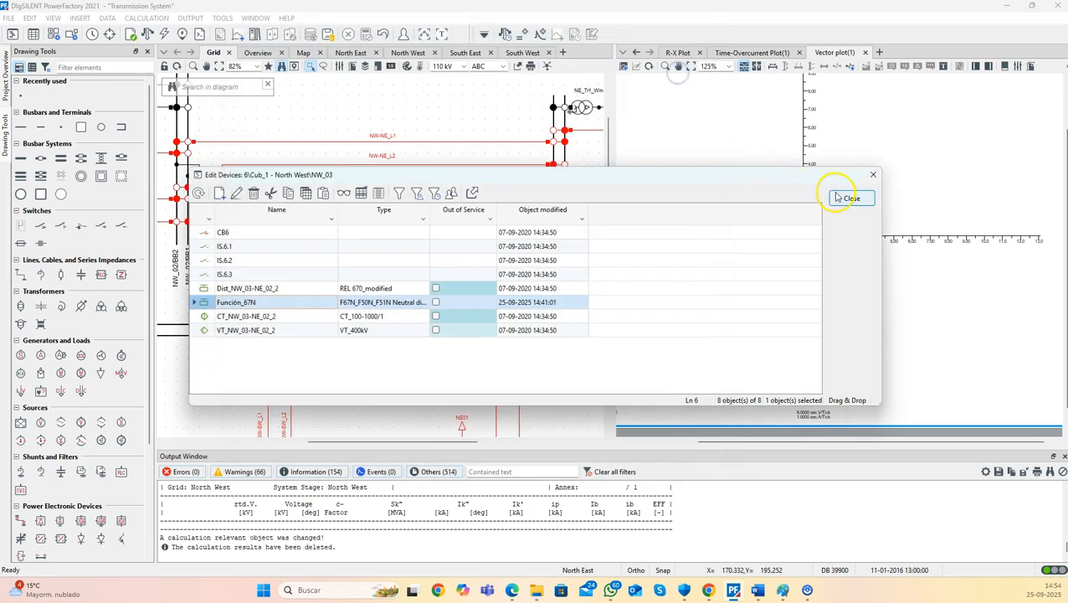
pyautogui.click(837, 195)
# Rerun the single-phase-to-ground short circuit at node 5%_LT(1) of NW-NE_L4 and examine the relay's tripping on the time-overcurrent plot
pyautogui.click(244, 279)
pyautogui.rightClick(244, 279)
pyautogui.moveTo(353, 138)
pyautogui.click(394, 140)
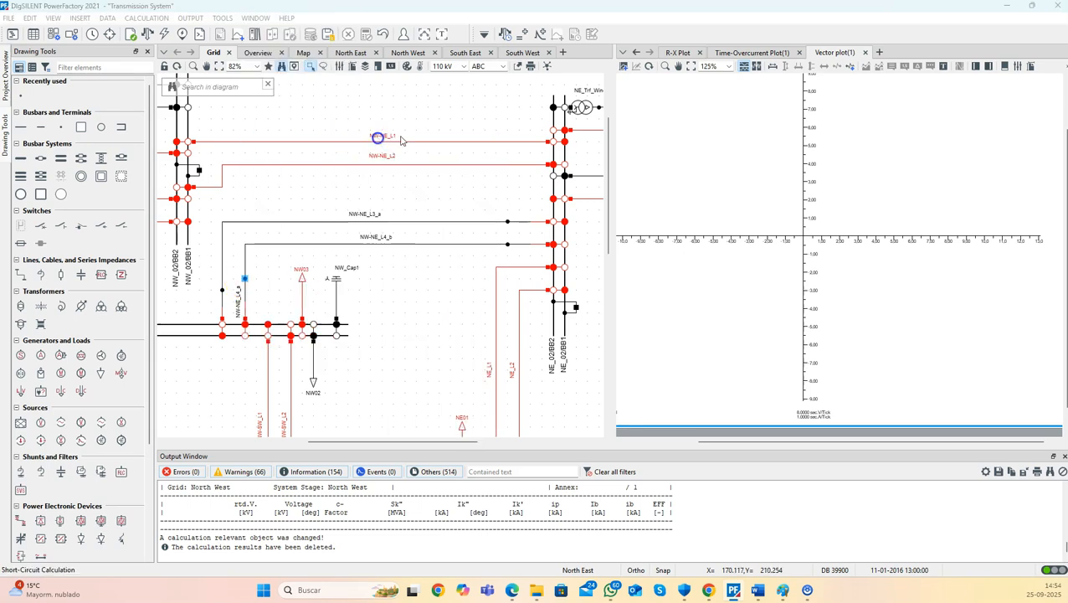
pyautogui.click(680, 74)
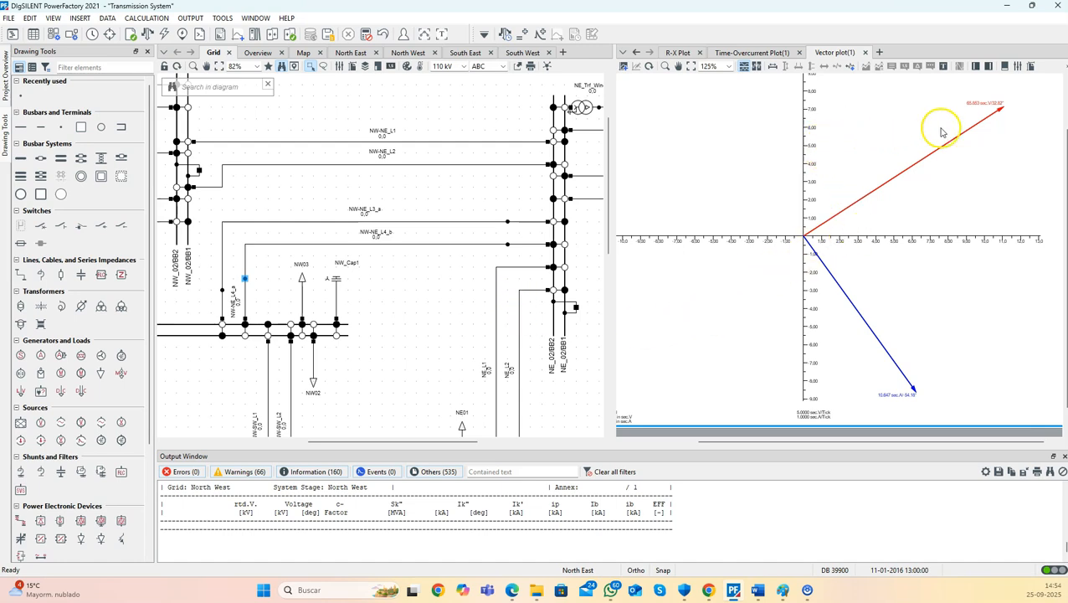
pyautogui.click(752, 53)
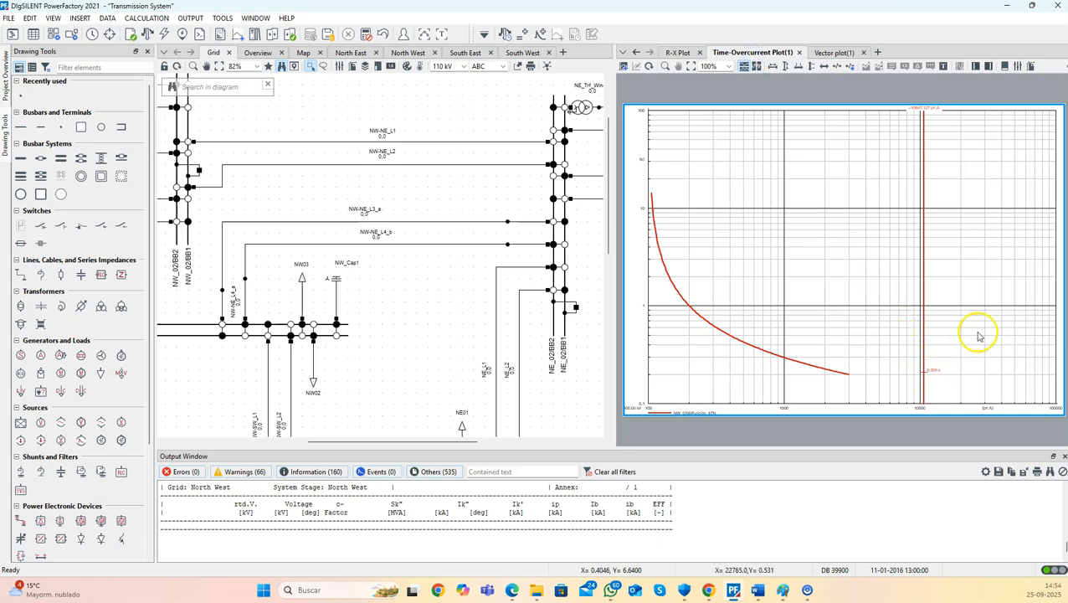
pyautogui.scroll(2, 938, 382)
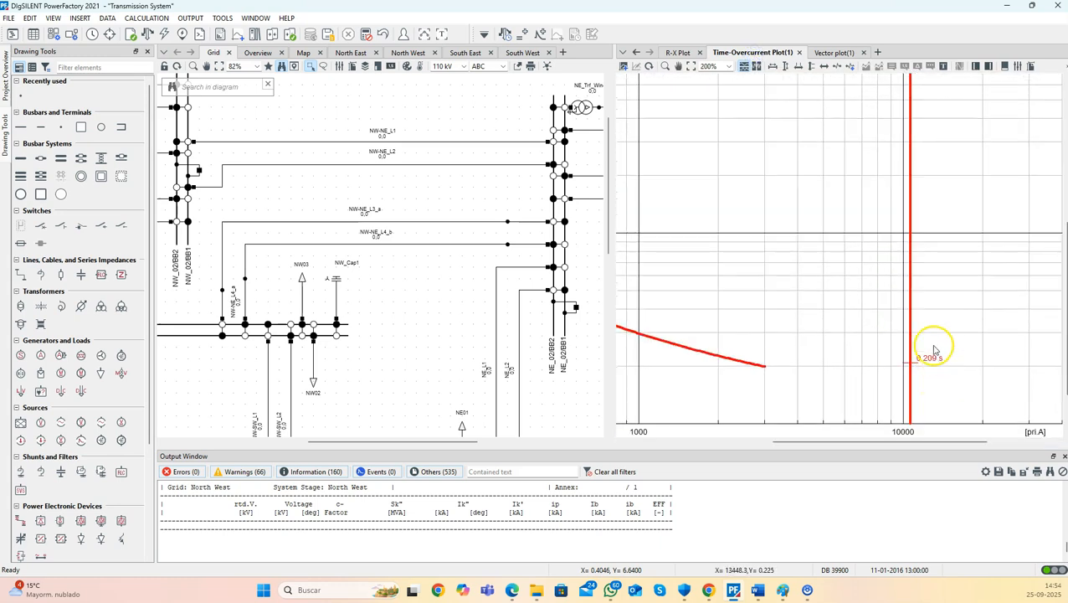
pyautogui.scroll(-3, 936, 345)
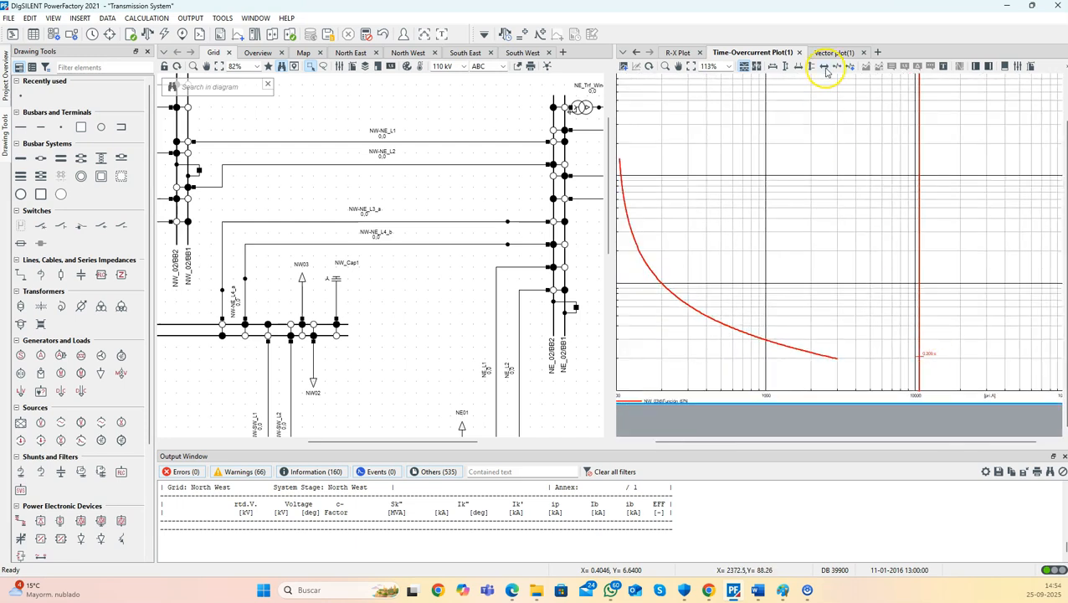
pyautogui.scroll(-1, 823, 296)
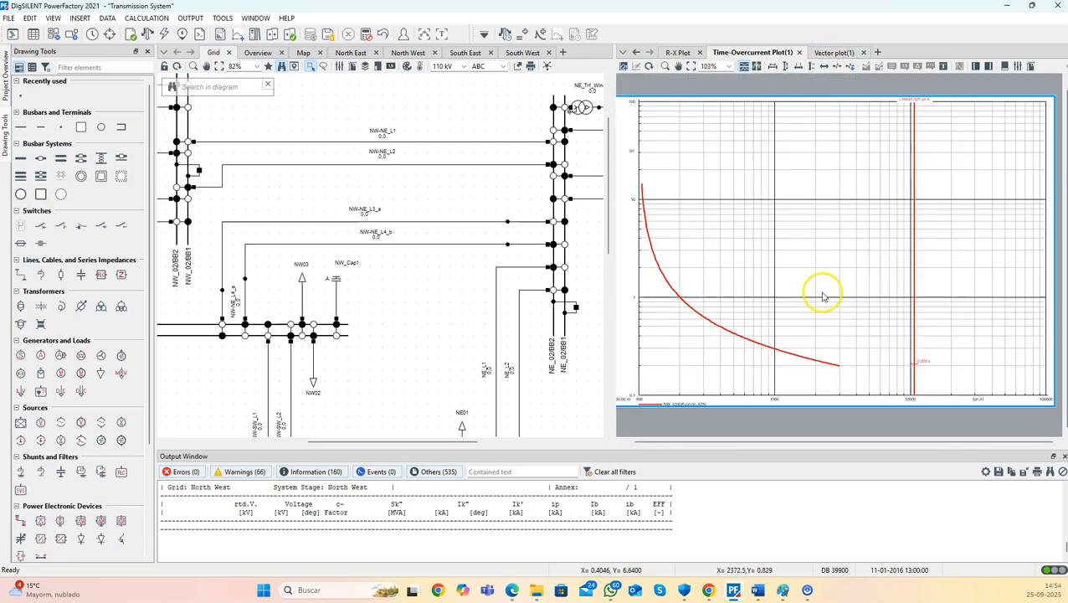
# Calculate the single-phase-to-ground short circuit at node 95%_LT(1) and inspect the tripping point on the time-overcurrent curve
pyautogui.click(507, 245)
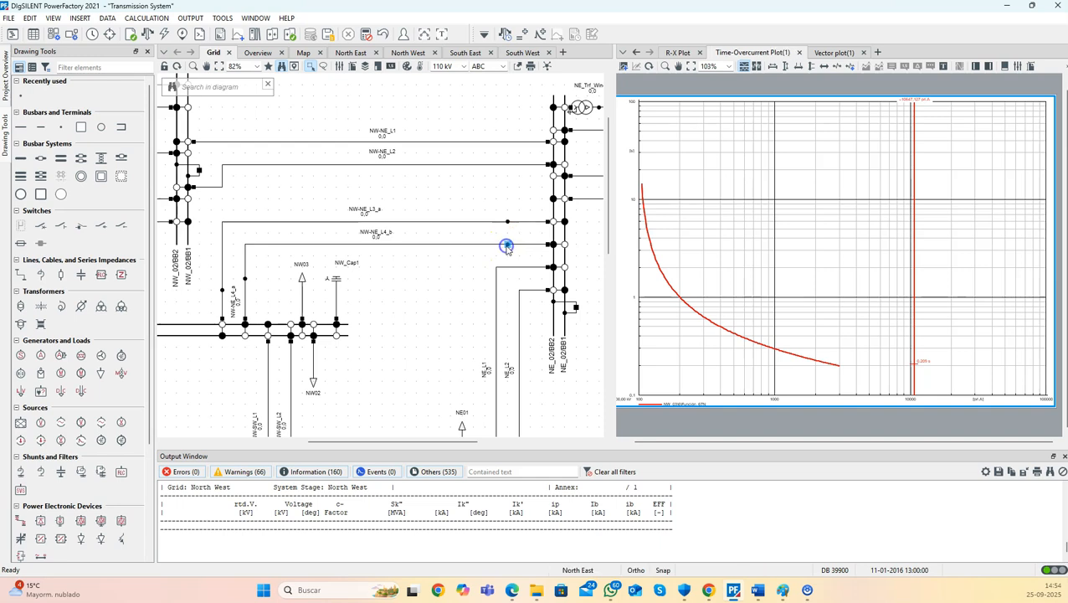
pyautogui.rightClick(506, 245)
pyautogui.click(578, 168)
pyautogui.click(679, 169)
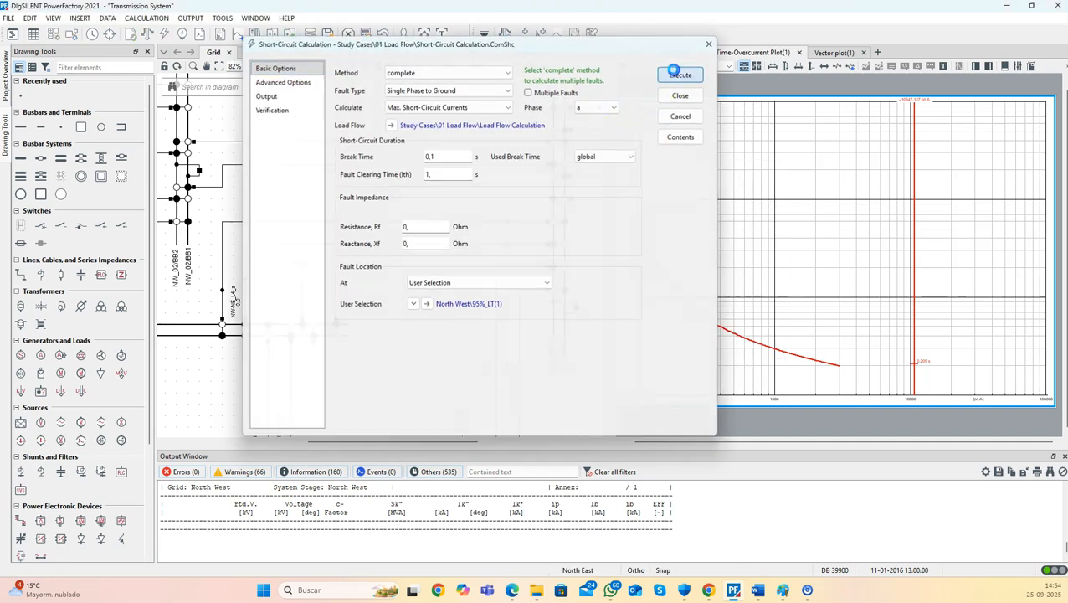
pyautogui.click(675, 77)
pyautogui.scroll(3, 811, 362)
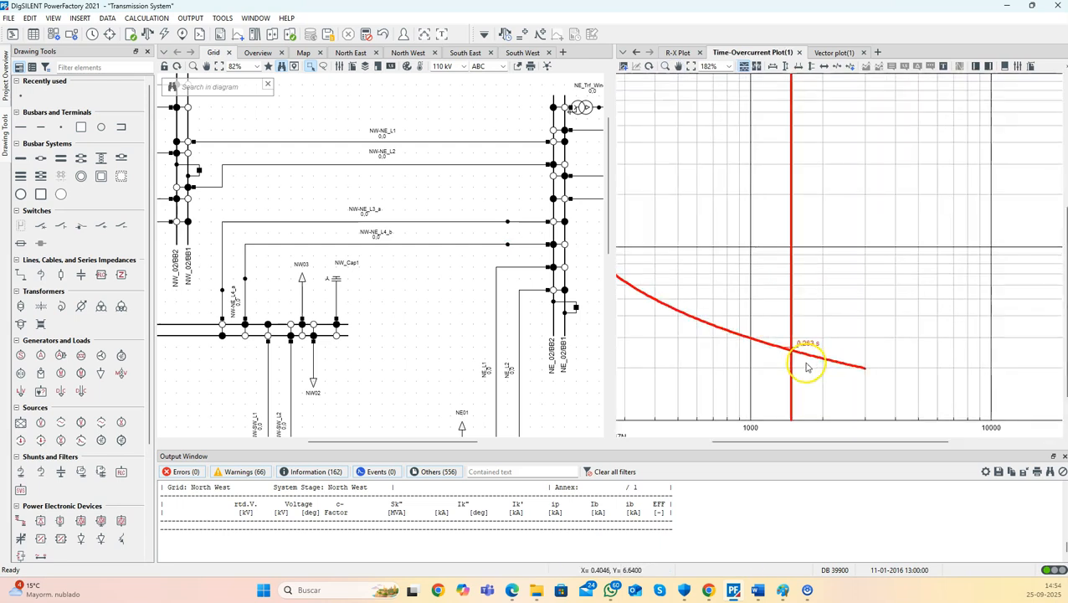
# Calculate a single-phase-to-ground short circuit on line NW-NE_L4_b at 50 % relative distance from Terminal i
pyautogui.click(403, 245)
pyautogui.rightClick(403, 245)
pyautogui.click(473, 150)
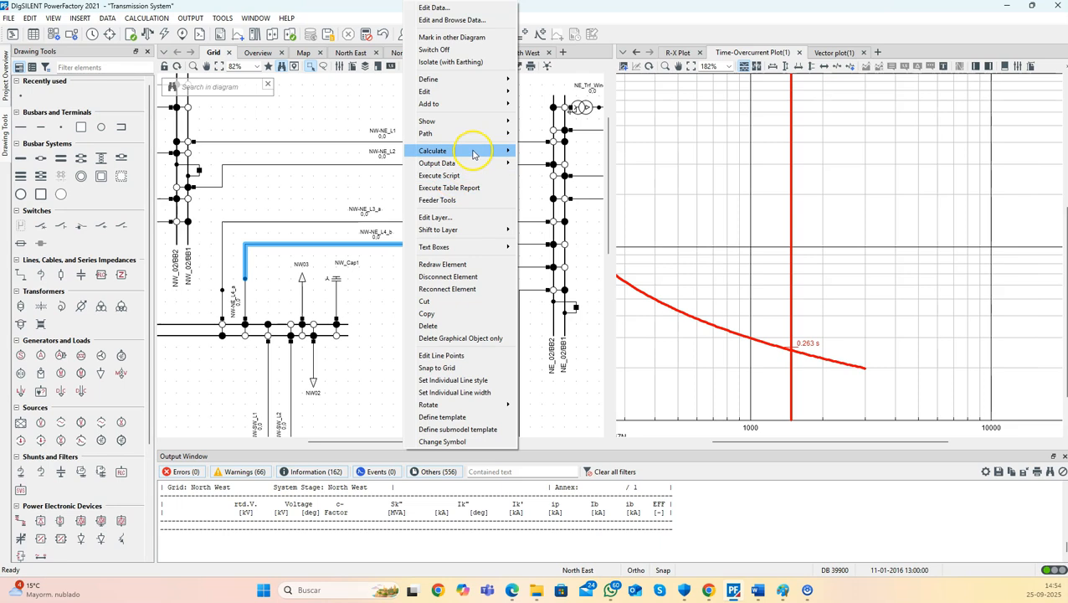
pyautogui.click(540, 151)
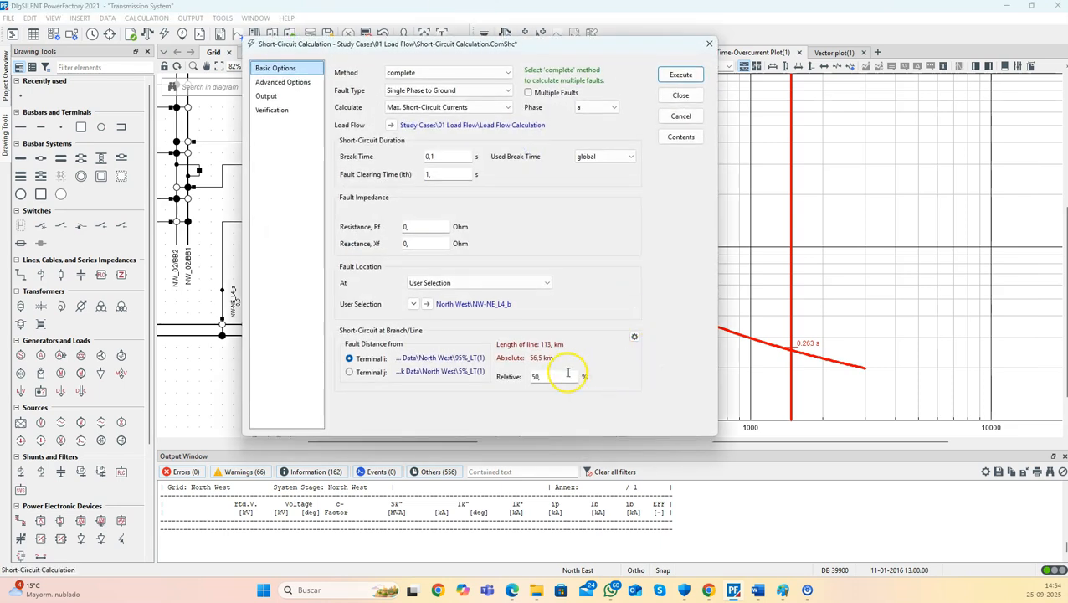
pyautogui.press('Return')
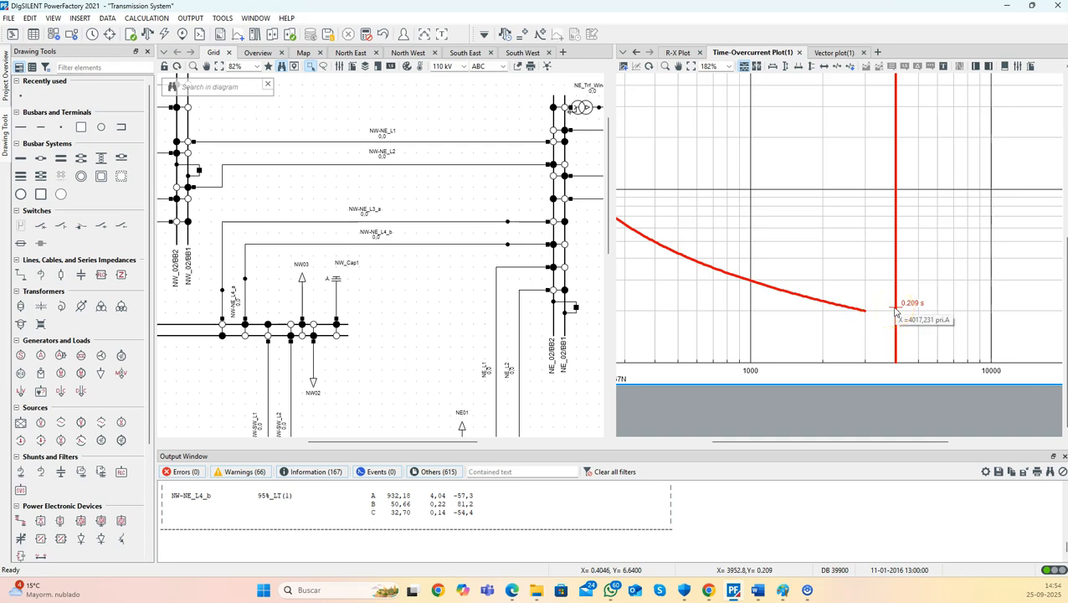
# Calculate the single-phase-to-ground fault at 95%_LT(1) with a fault resistance Rf of 50 Ohm and view the R-X plot
pyautogui.click(553, 257)
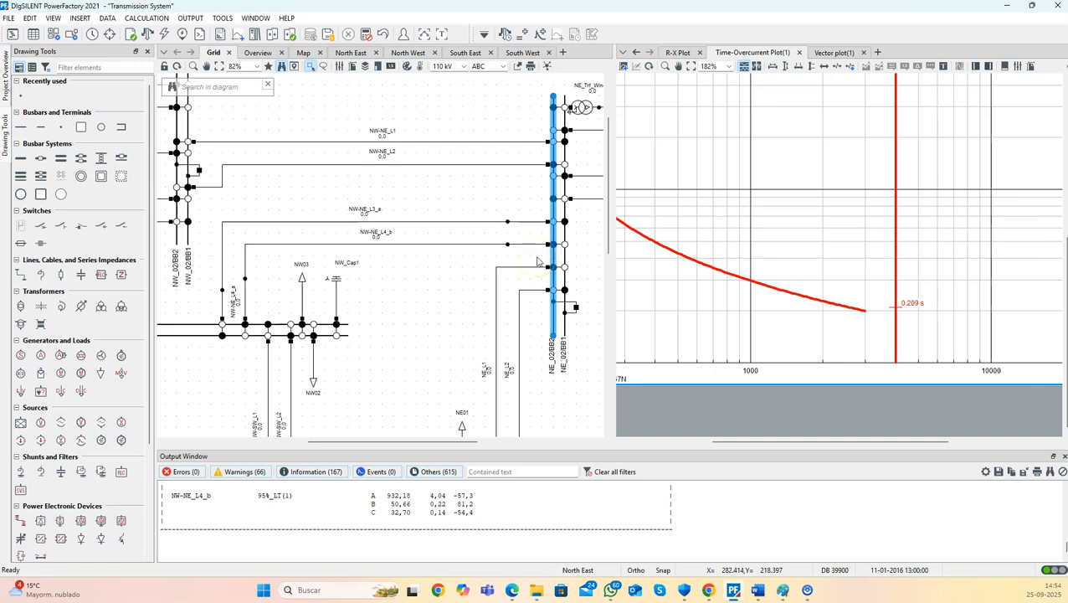
pyautogui.click(543, 261)
pyautogui.click(508, 246)
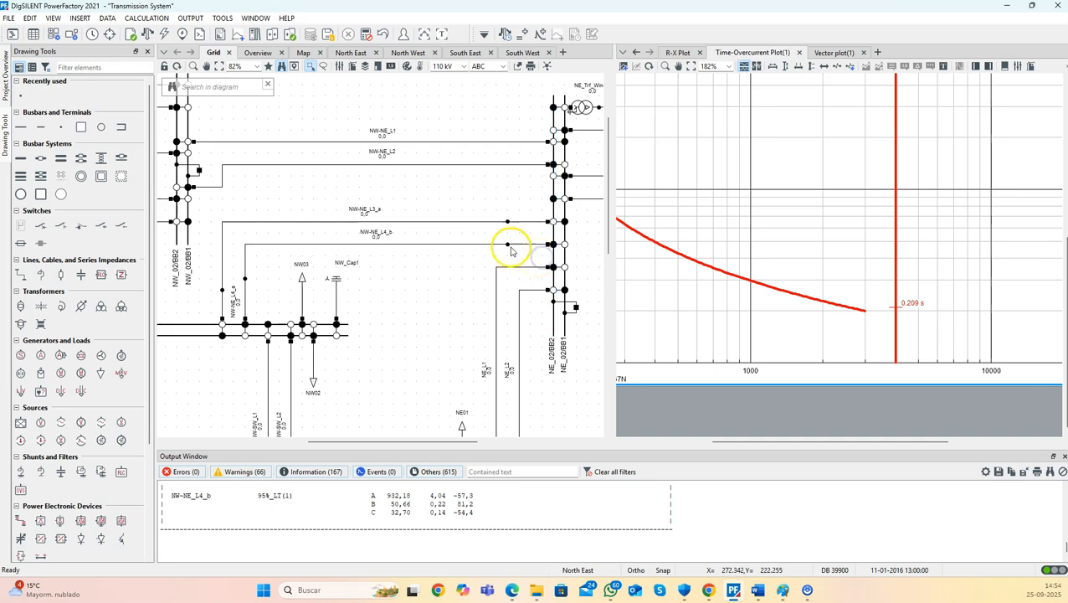
pyautogui.rightClick(508, 246)
pyautogui.click(572, 162)
pyautogui.click(672, 162)
pyautogui.click(423, 227)
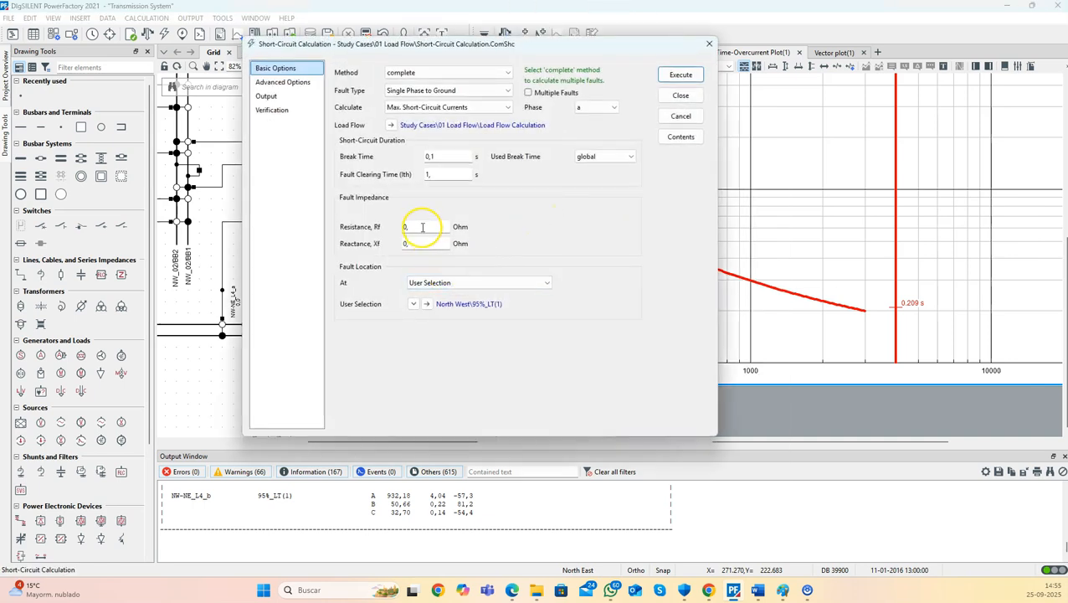
pyautogui.moveTo(410, 223); pyautogui.dragTo(390, 226)
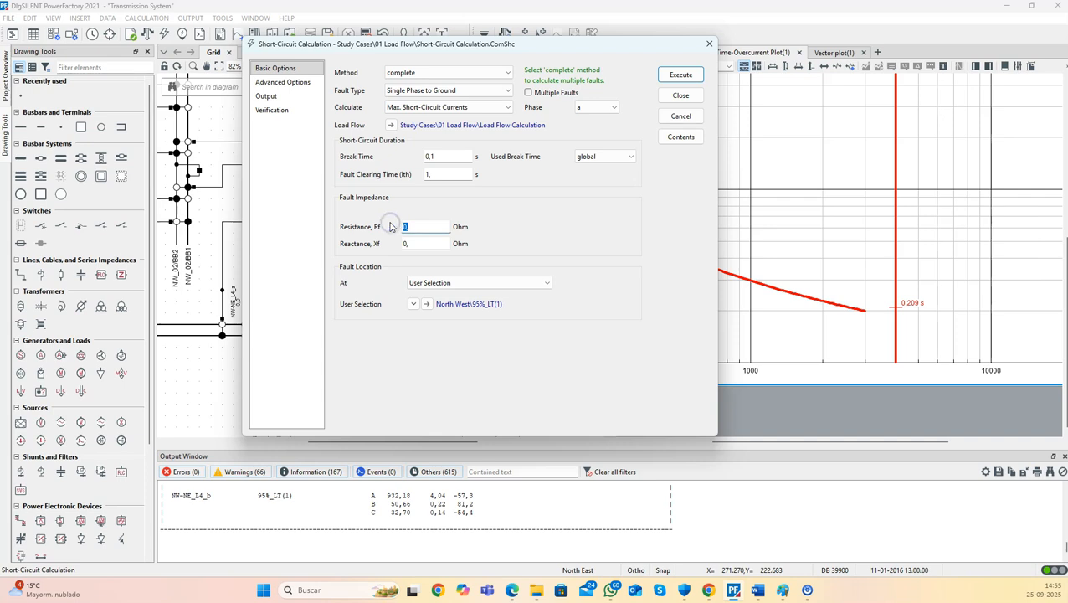
pyautogui.write('50')
pyautogui.press('Return')
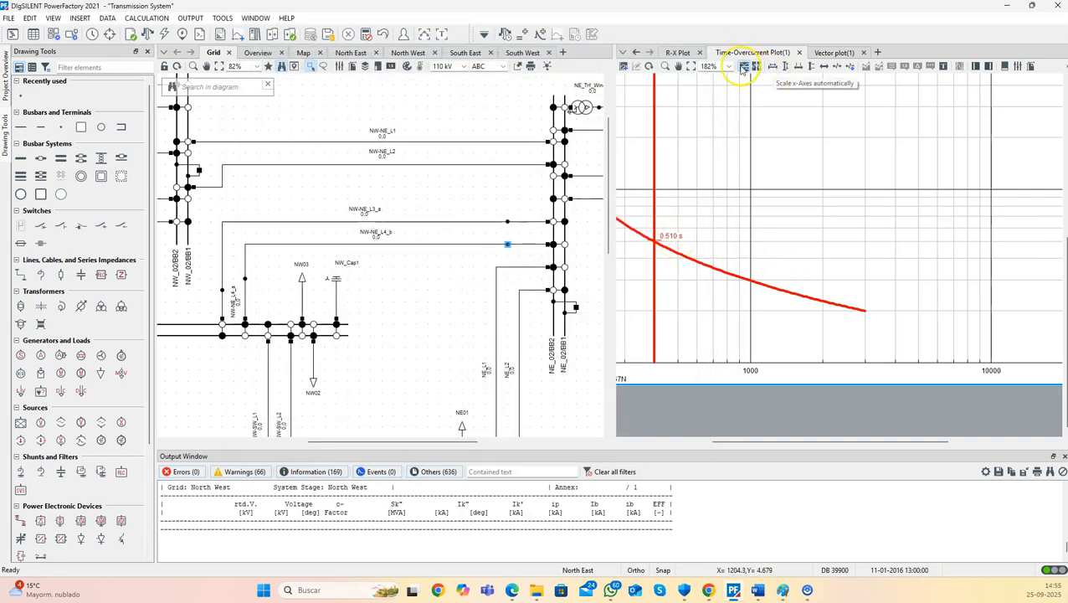
pyautogui.click(678, 52)
pyautogui.scroll(-3, 785, 215)
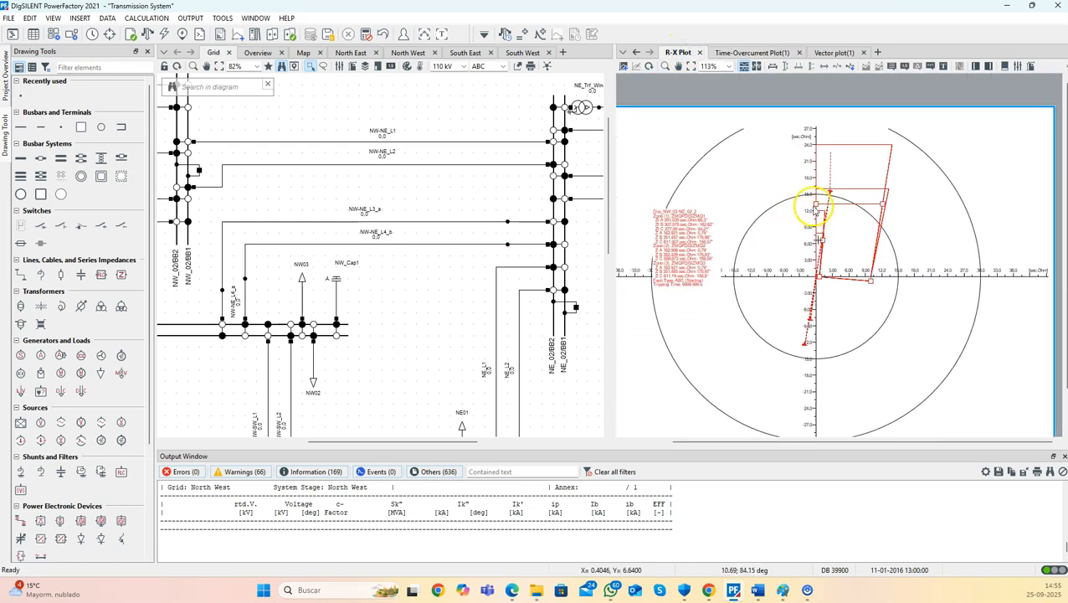
# Examine the distance relay's impedance readings, fault type and tripping time on the R-X plot
pyautogui.click(775, 67)
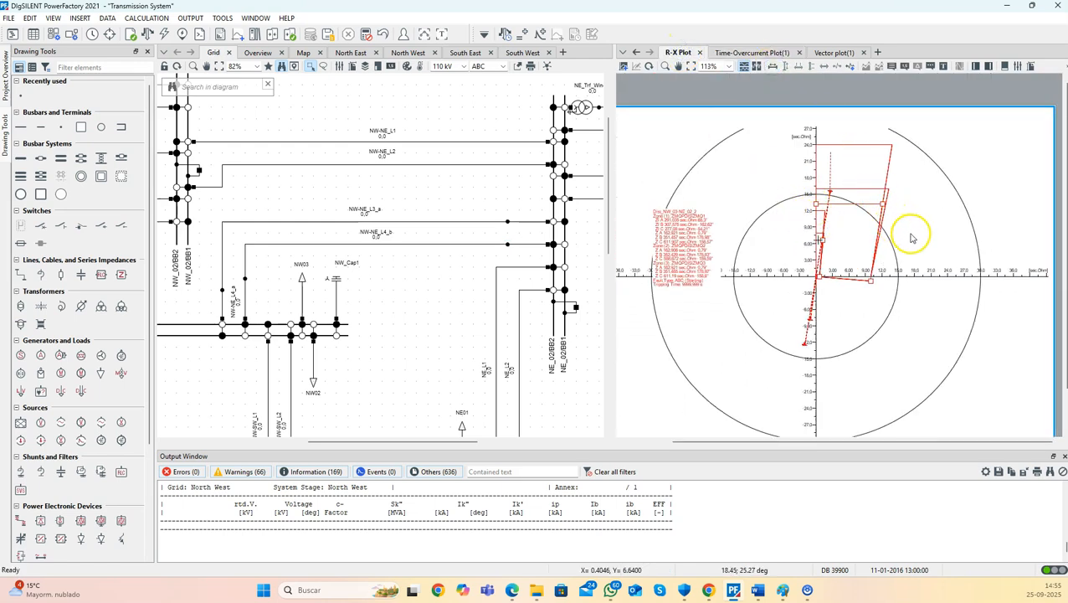
pyautogui.scroll(3, 754, 239)
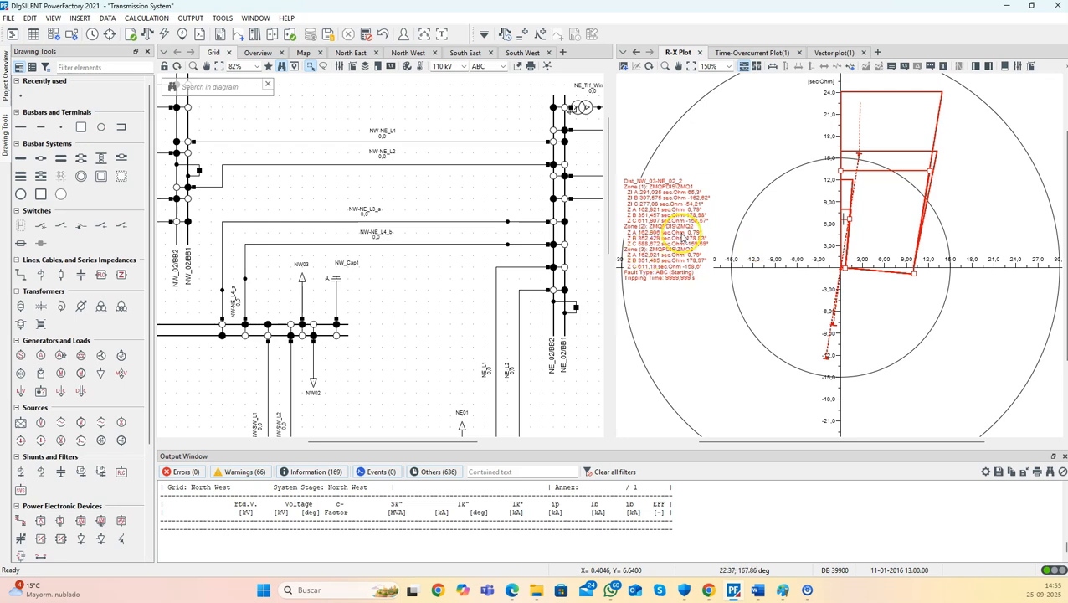
pyautogui.scroll(3, 771, 241)
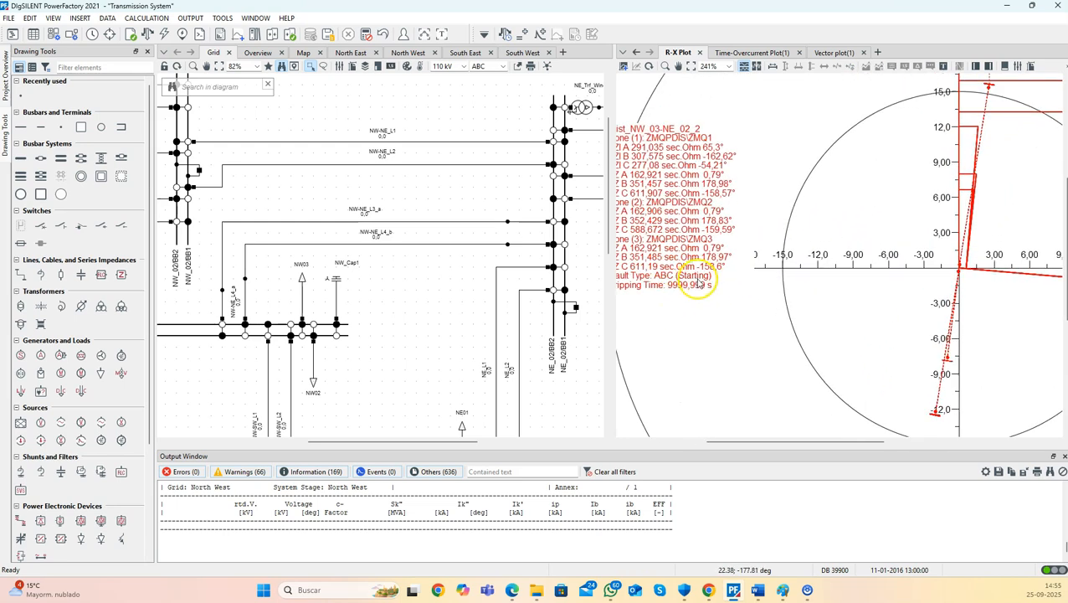
pyautogui.scroll(-1, 710, 289)
# Calculate the single-phase-to-ground fault at 50 % of line NW-NE_L4_b with Rf of 50 Ohm and check the R-X and time-overcurrent plots
pyautogui.click(422, 242)
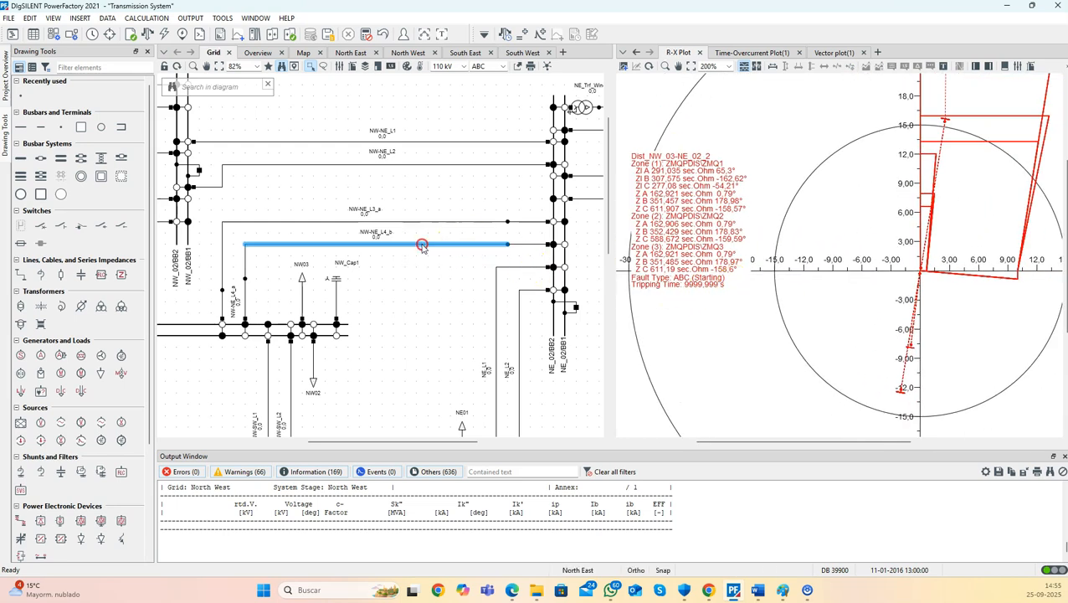
pyautogui.rightClick(420, 243)
pyautogui.moveTo(494, 149)
pyautogui.click(578, 149)
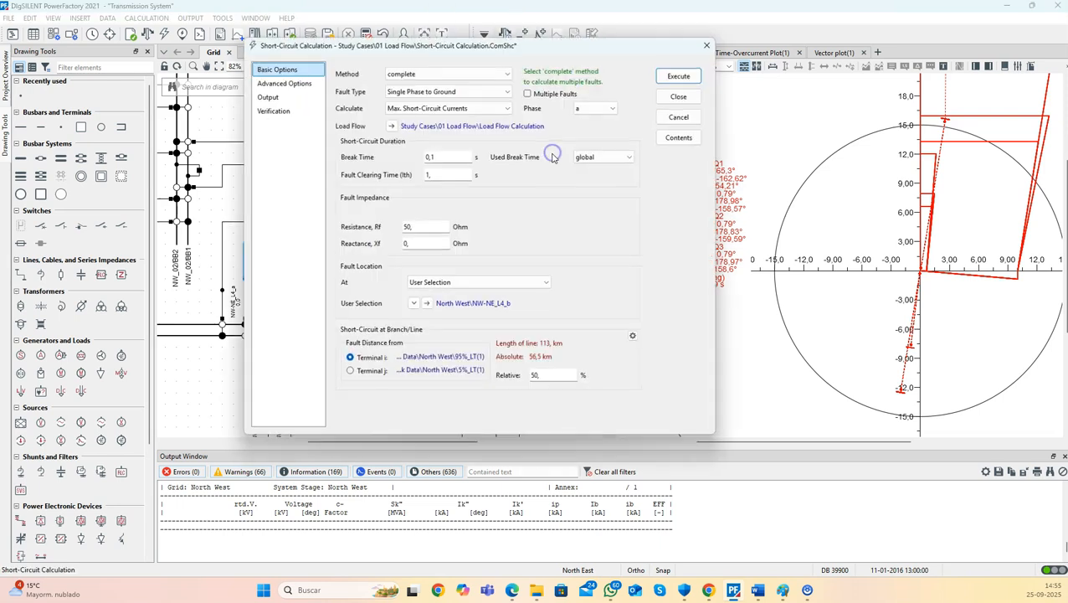
pyautogui.click(681, 75)
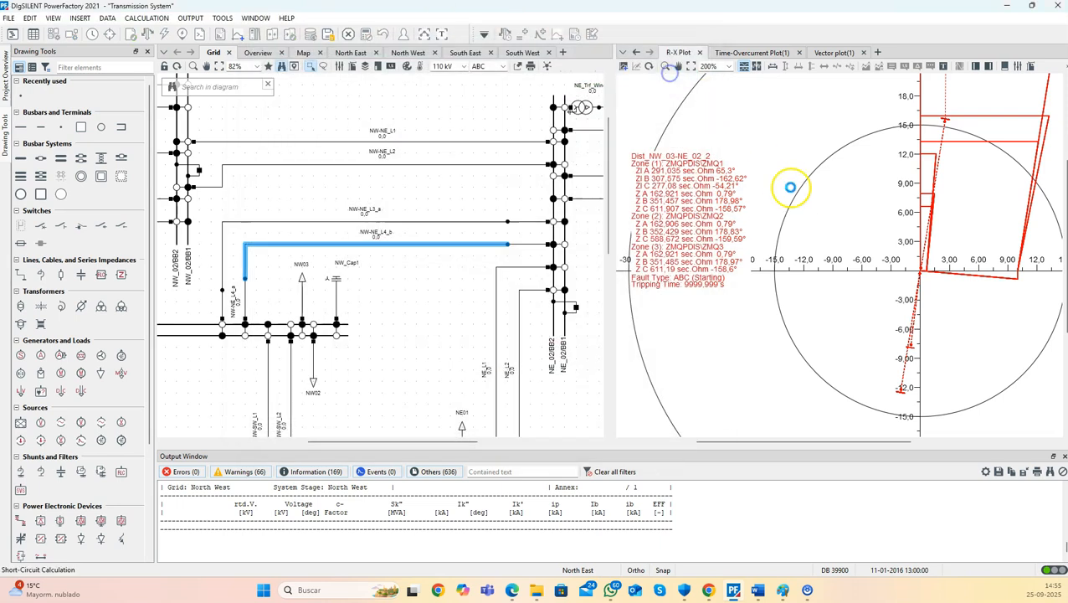
pyautogui.moveTo(743, 225); pyautogui.dragTo(598, 217)
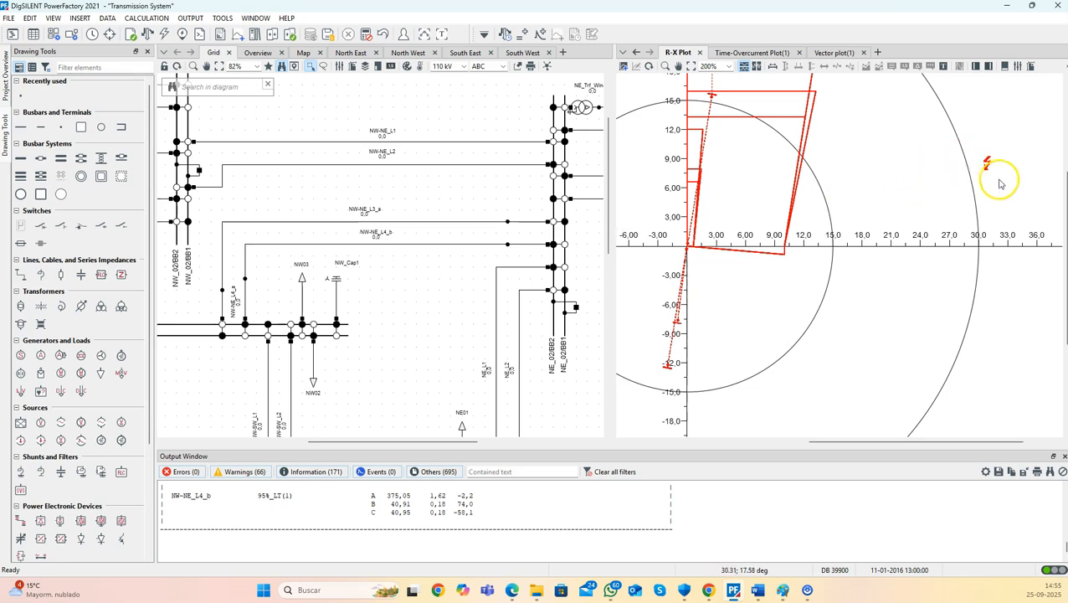
pyautogui.click(752, 52)
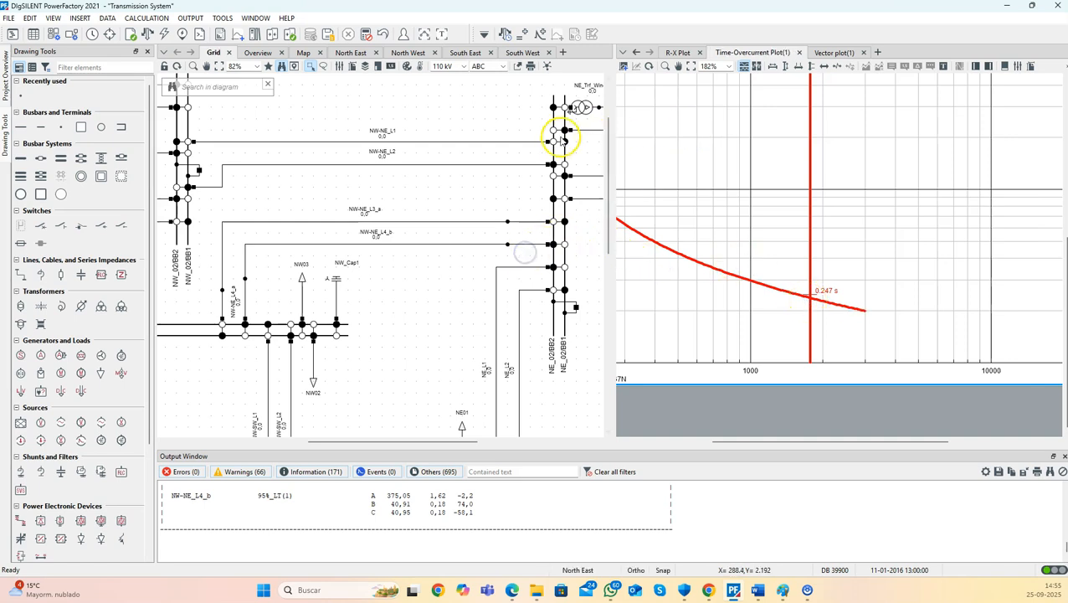
# Switch to the Word document Documento1 and highlight the line requiring zone 2 operating times for faults at the remote busbar
pyautogui.moveTo(758, 591)
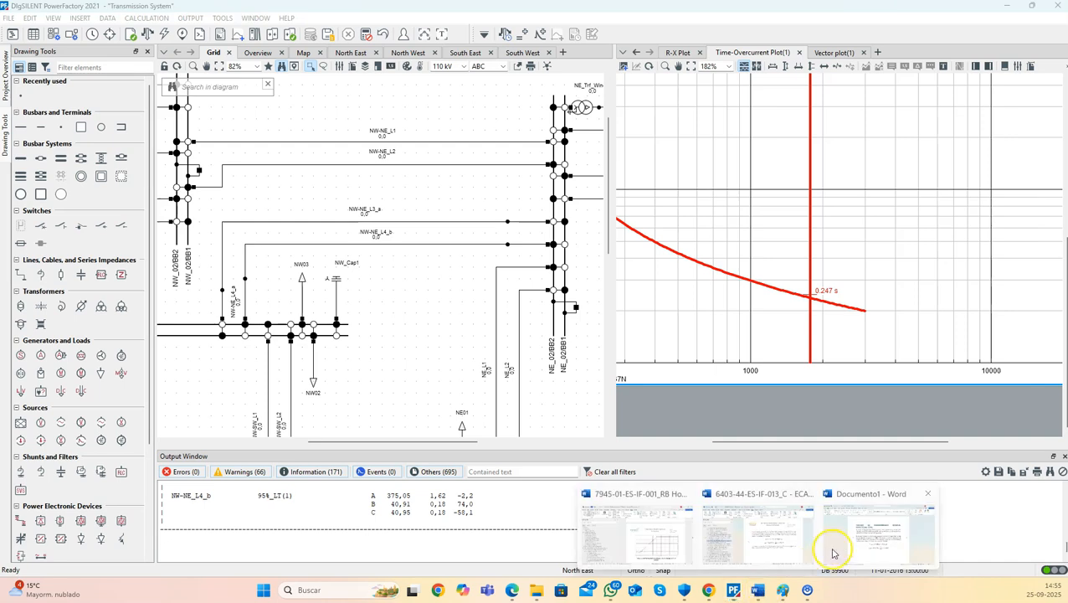
pyautogui.click(833, 502)
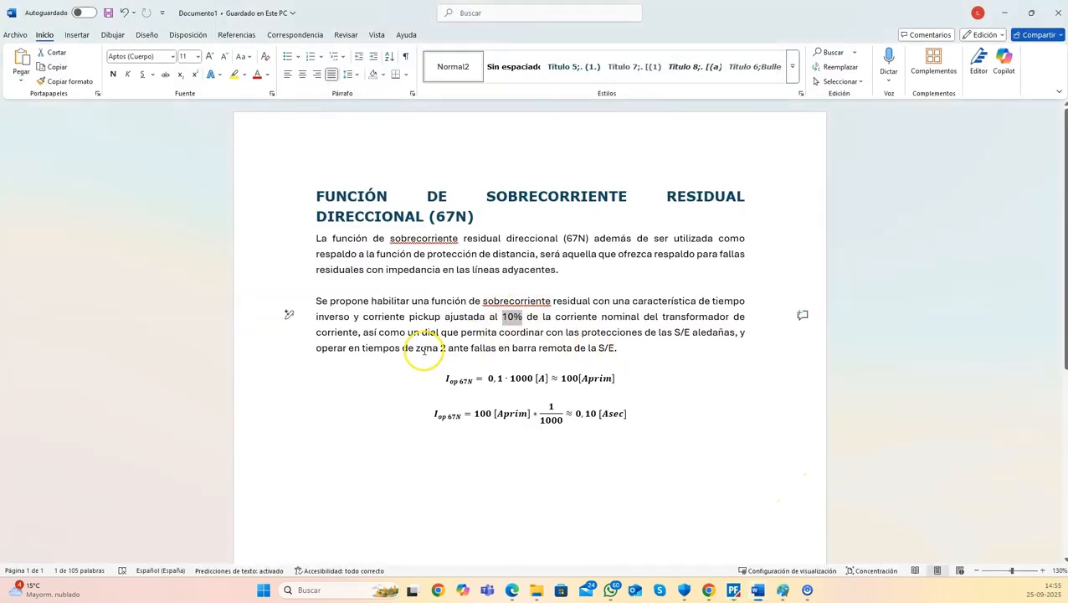
pyautogui.moveTo(317, 348); pyautogui.dragTo(600, 349)
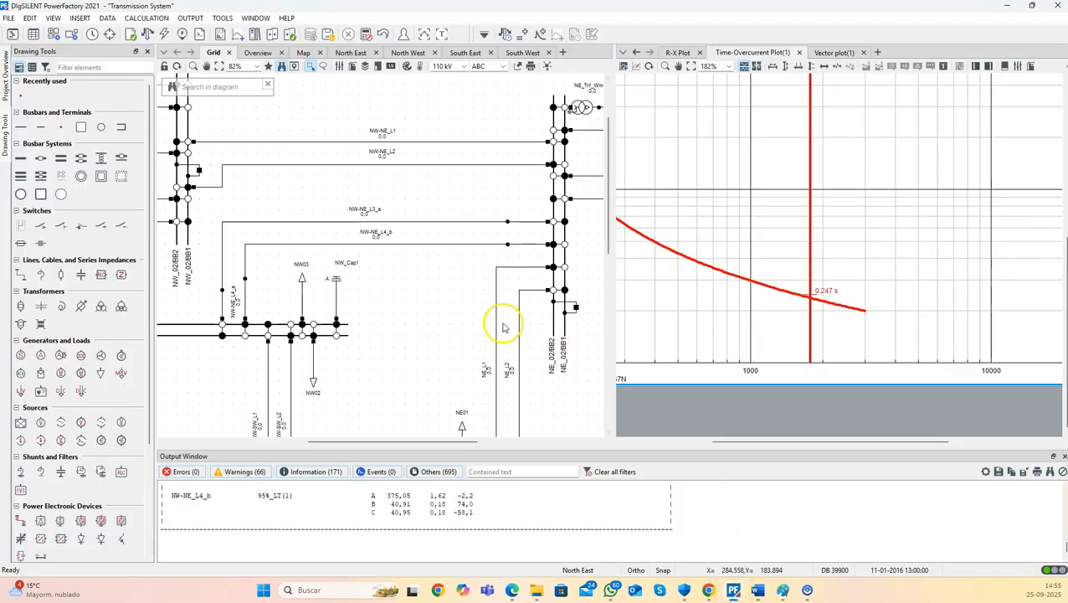
# Calculate a single-phase-to-ground short circuit at busbar NE_02/BB2 with a fault resistance Rf of 0 Ohm and check the tripping point
pyautogui.click(468, 291)
pyautogui.rightClick(553, 240)
pyautogui.moveTo(629, 205)
pyautogui.click(713, 205)
pyautogui.click(423, 225)
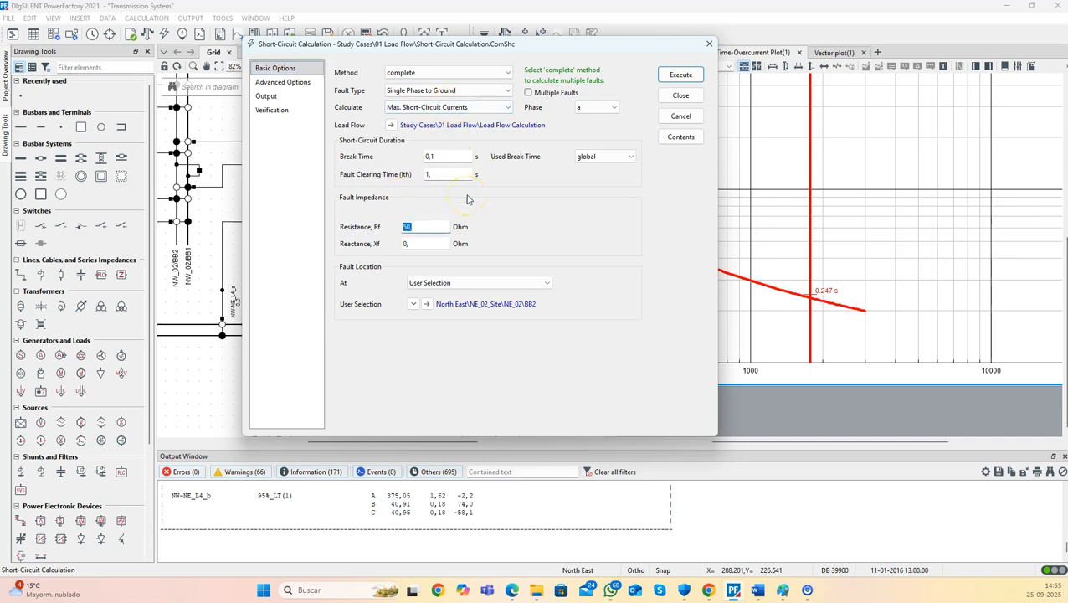
pyautogui.click(681, 75)
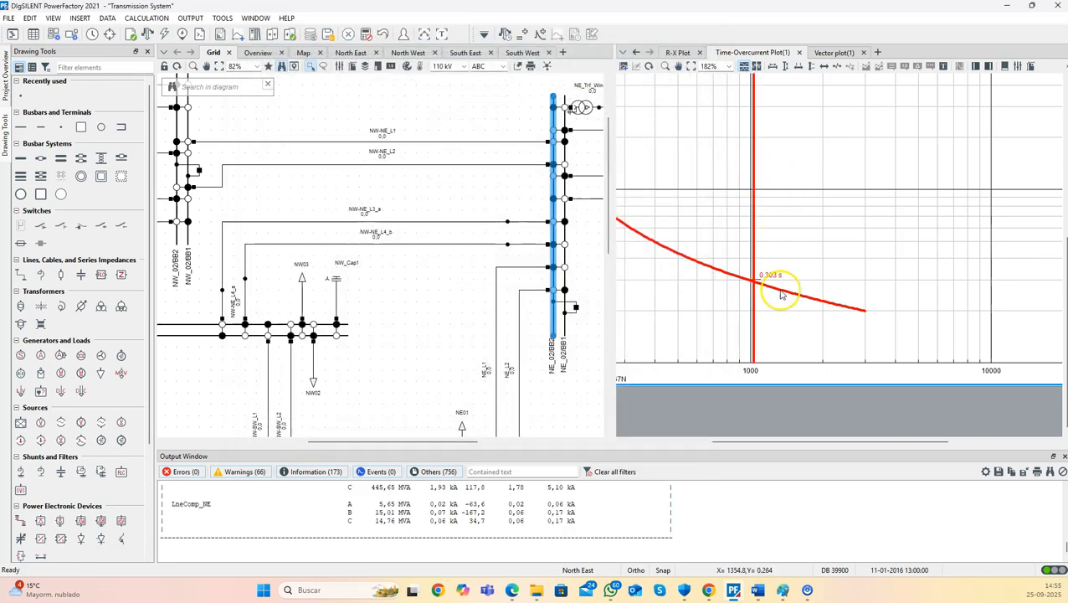
pyautogui.moveTo(776, 292)
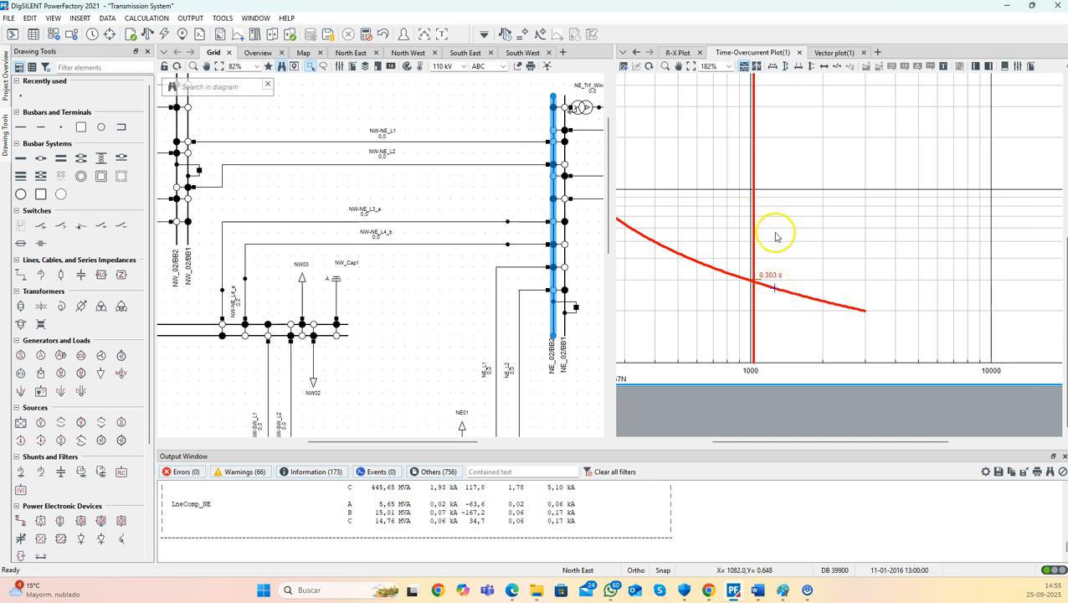
# Convert the fault current's vertical line on the time-overcurrent plot to a user-defined x-value and reset the calculation
pyautogui.scroll(-3, 779, 235)
pyautogui.scroll(2, 779, 235)
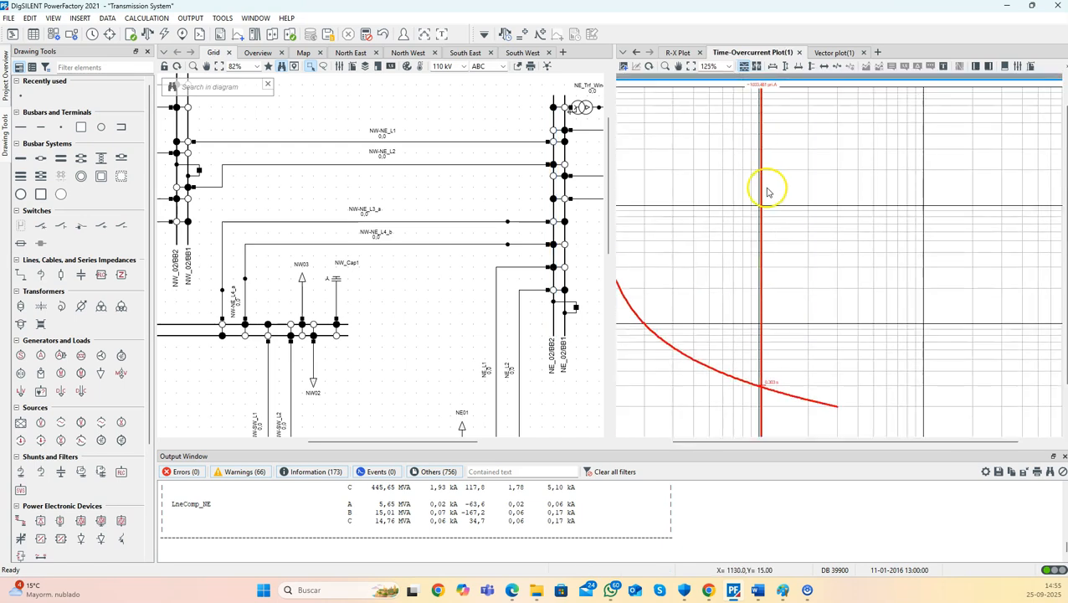
pyautogui.scroll(-1, 773, 166)
pyautogui.click(761, 158)
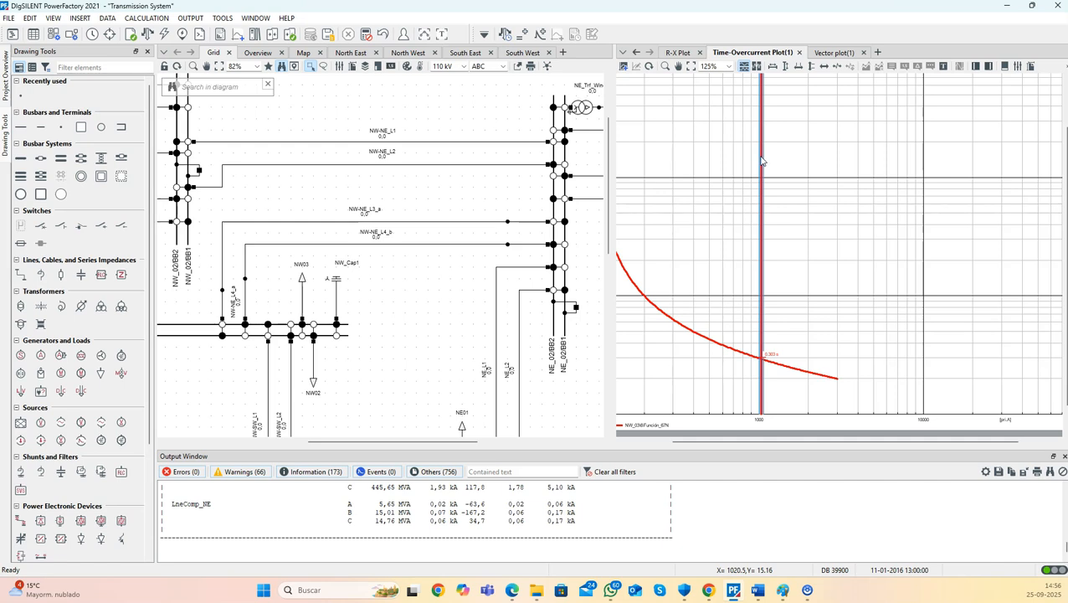
pyautogui.rightClick(762, 159)
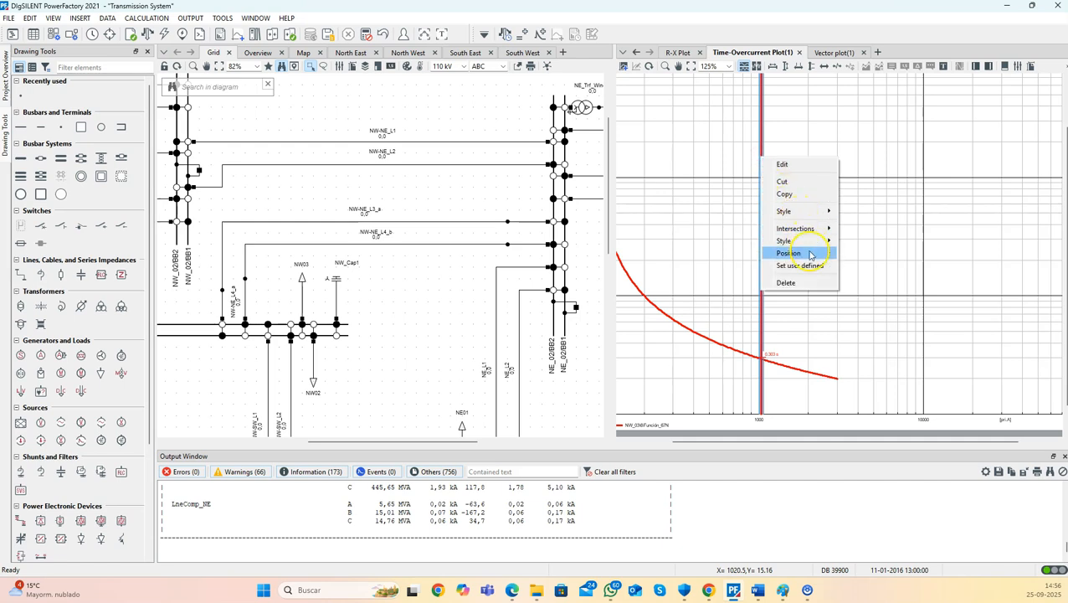
pyautogui.click(809, 266)
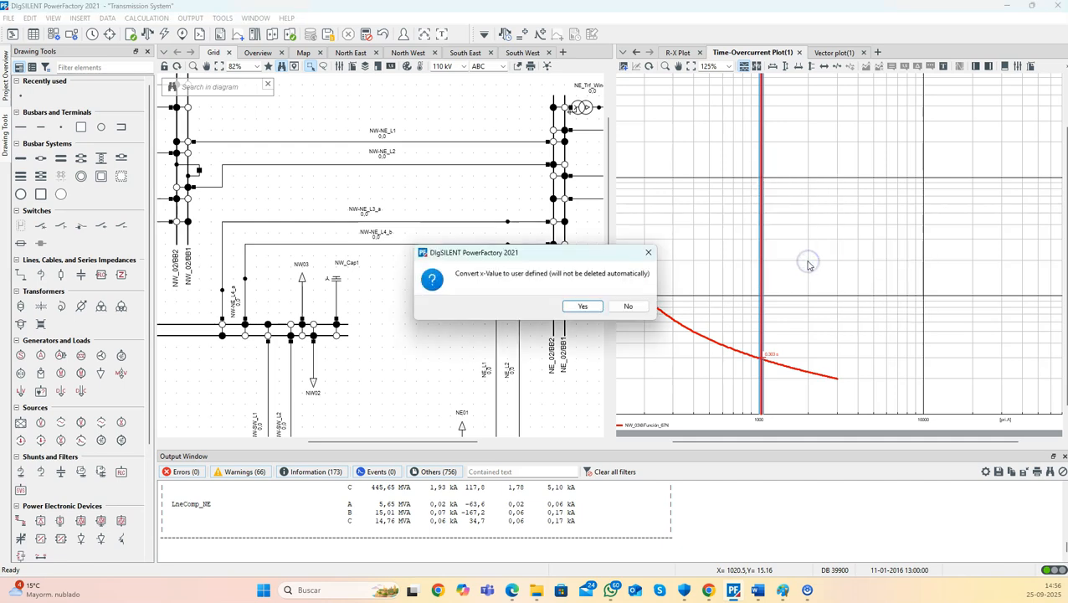
pyautogui.press('Return')
pyautogui.click(469, 5)
pyautogui.click(366, 34)
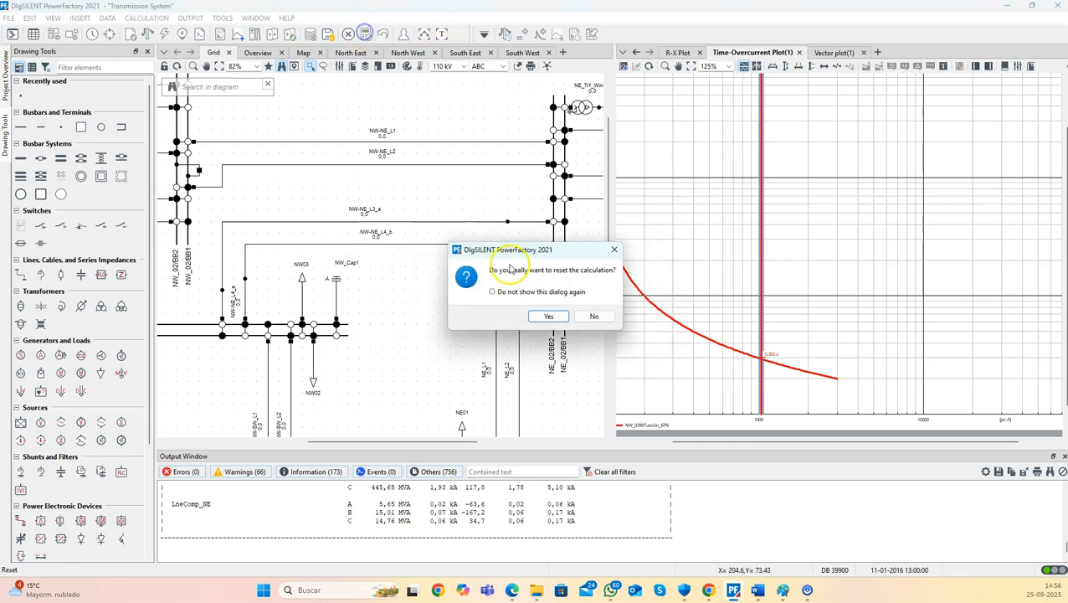
pyautogui.click(540, 314)
# Set the time dial of the 67N time-overcurrent element Ig> to 0.15
pyautogui.scroll(3, 758, 218)
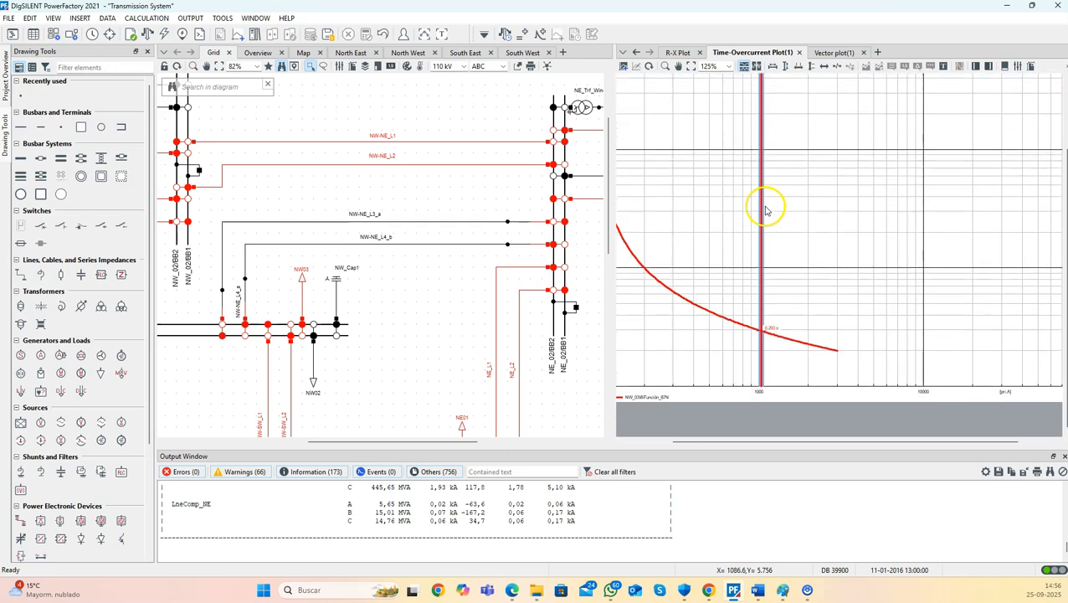
pyautogui.scroll(-3, 816, 268)
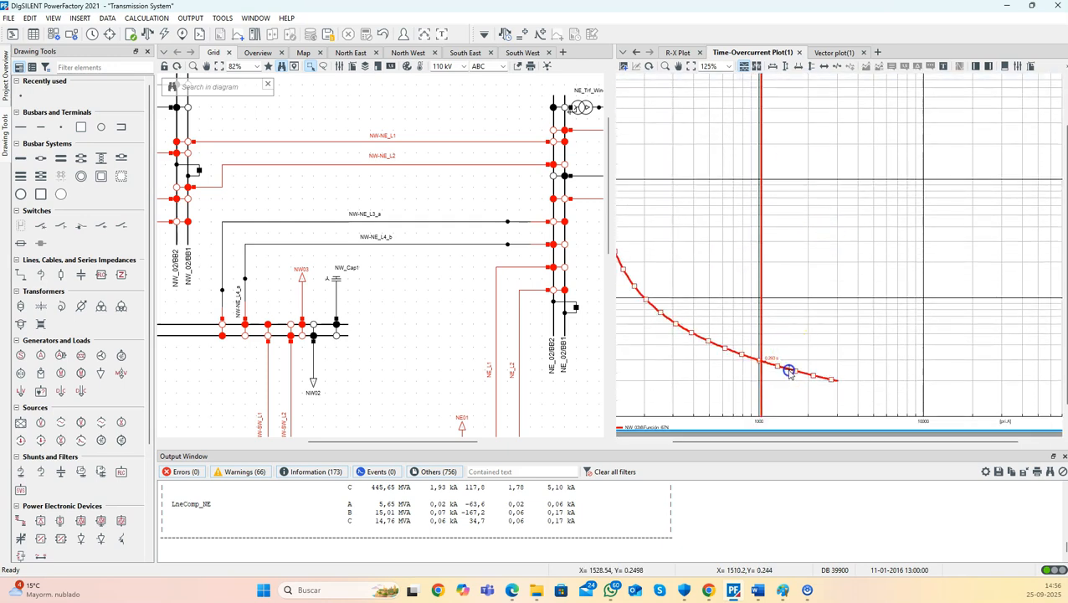
pyautogui.doubleClick(787, 370)
pyautogui.moveTo(540, 120); pyautogui.dragTo(440, 94)
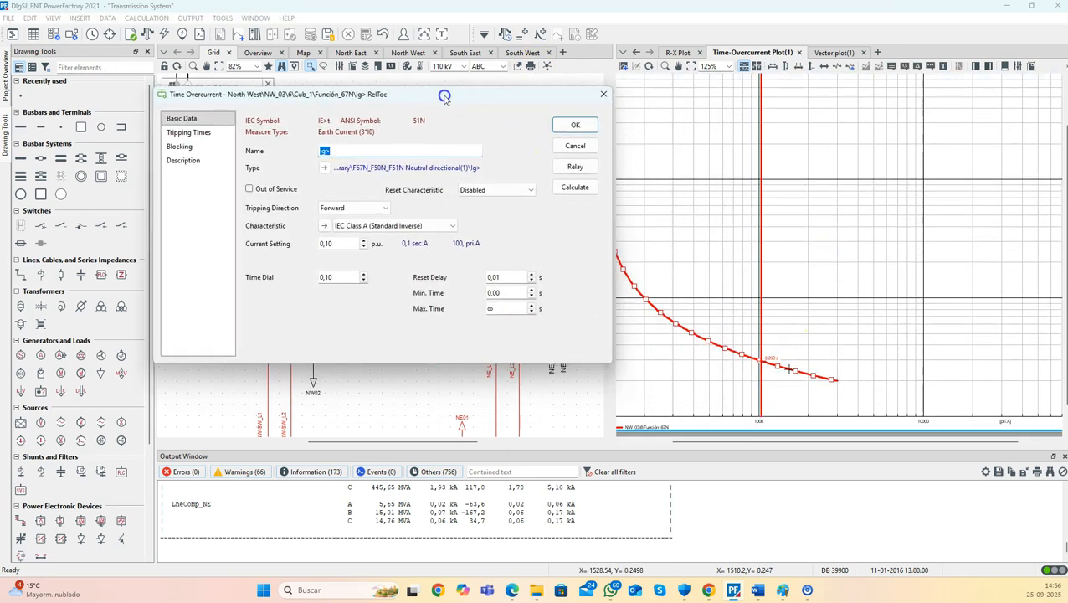
pyautogui.click(363, 274)
pyautogui.click(364, 275)
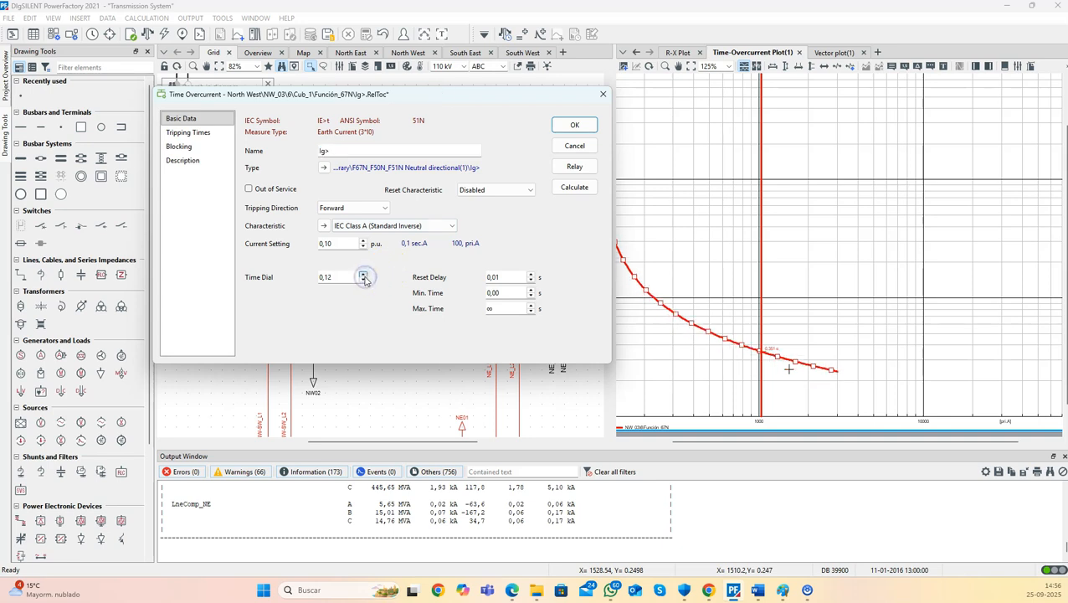
pyautogui.click(363, 274)
pyautogui.click(363, 274)
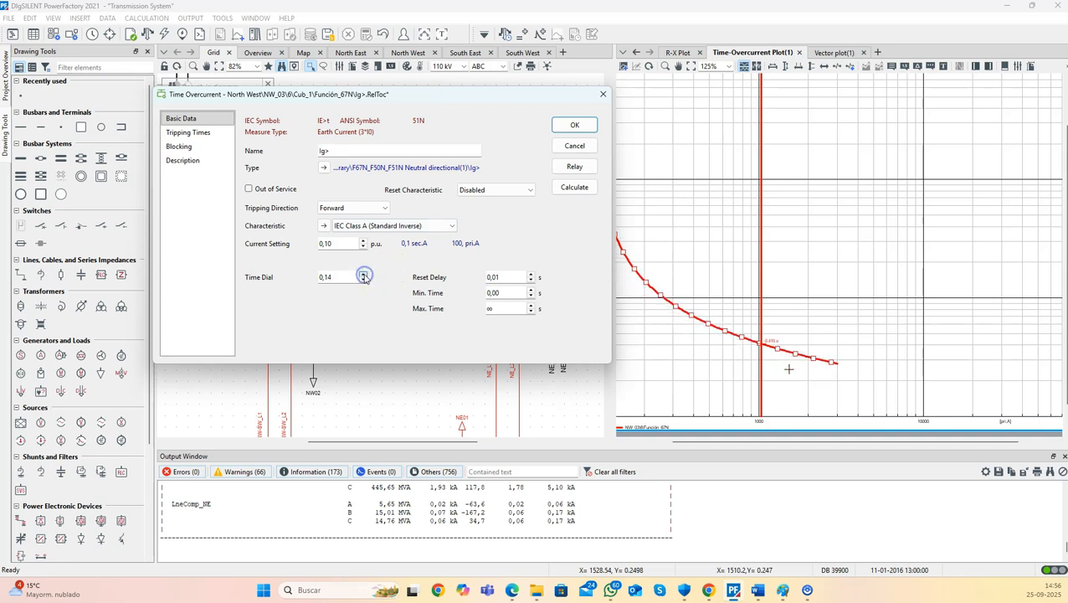
pyautogui.click(363, 275)
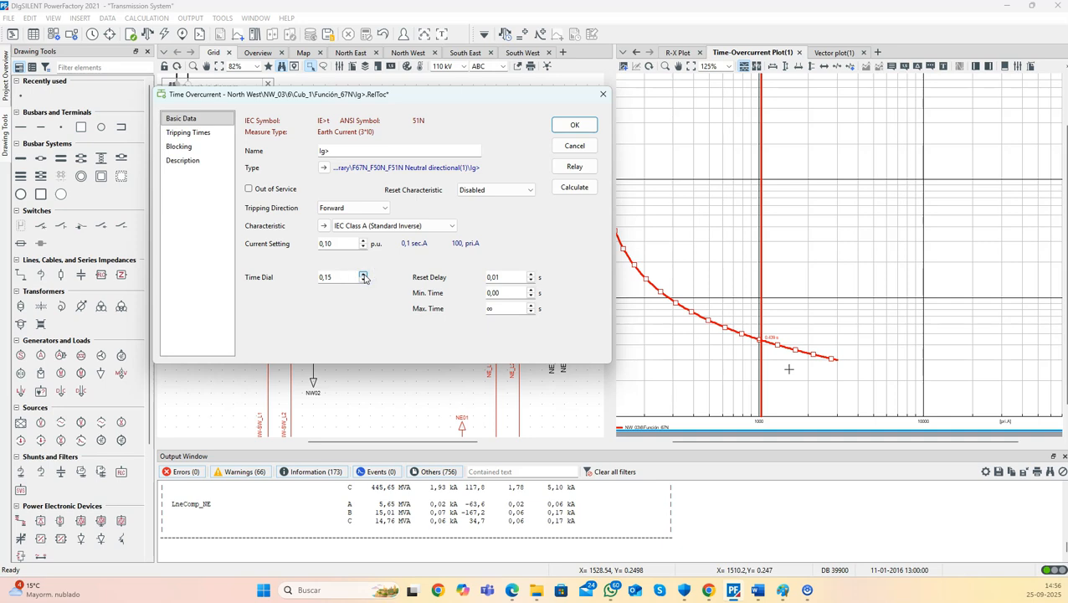
pyautogui.click(573, 124)
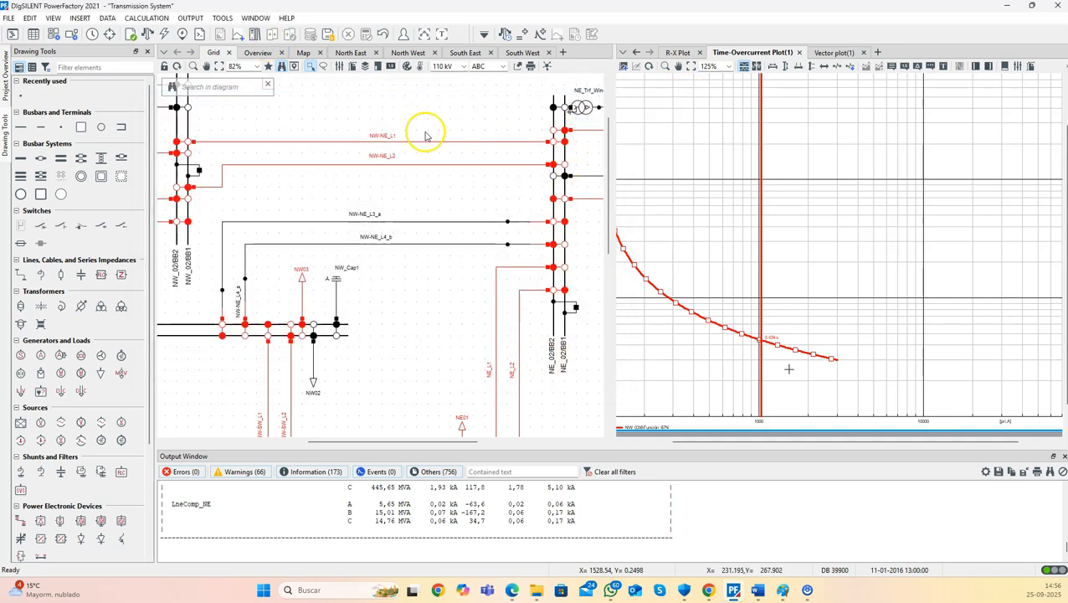
# Delete the user-defined current line from the time-overcurrent plot and rerun the short circuit at NE_02/BB2 with Rf of 0 Ohm
pyautogui.click(761, 164)
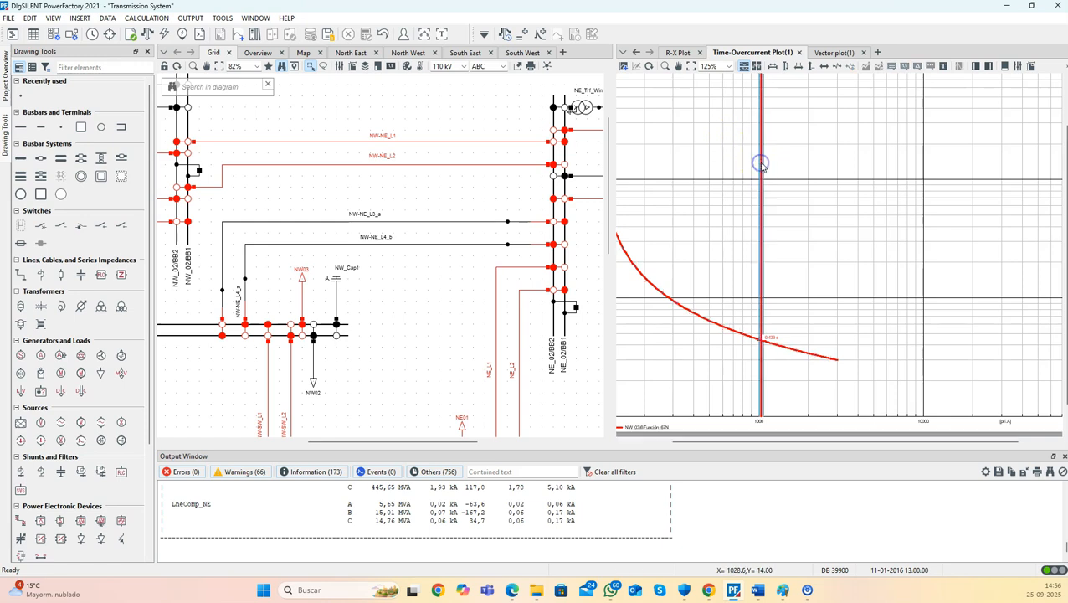
pyautogui.press('Delete')
pyautogui.press('Return')
pyautogui.click(559, 241)
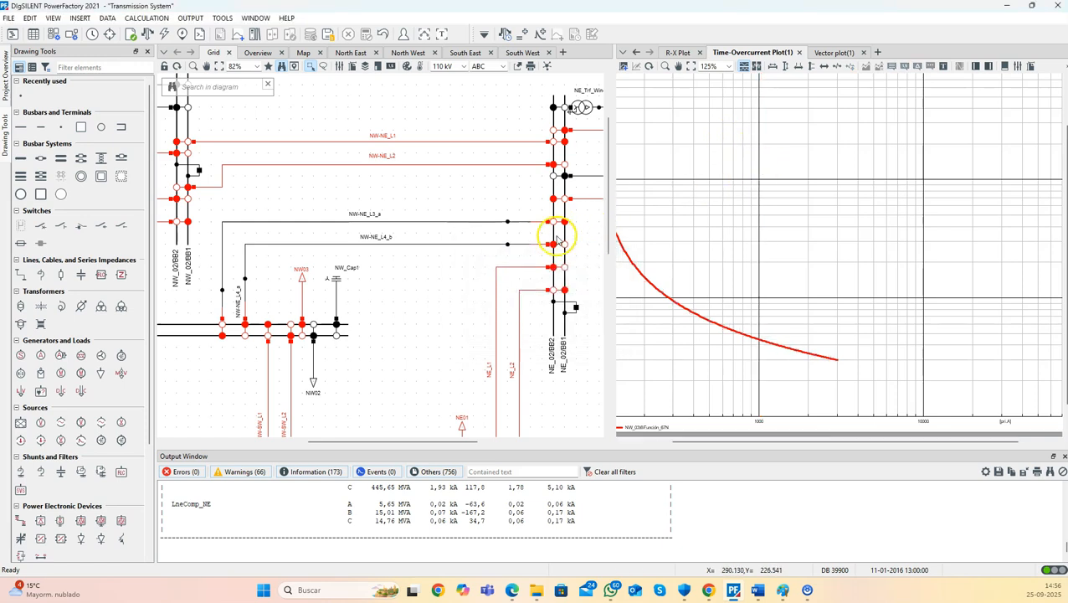
pyautogui.click(215, 53)
pyautogui.click(167, 35)
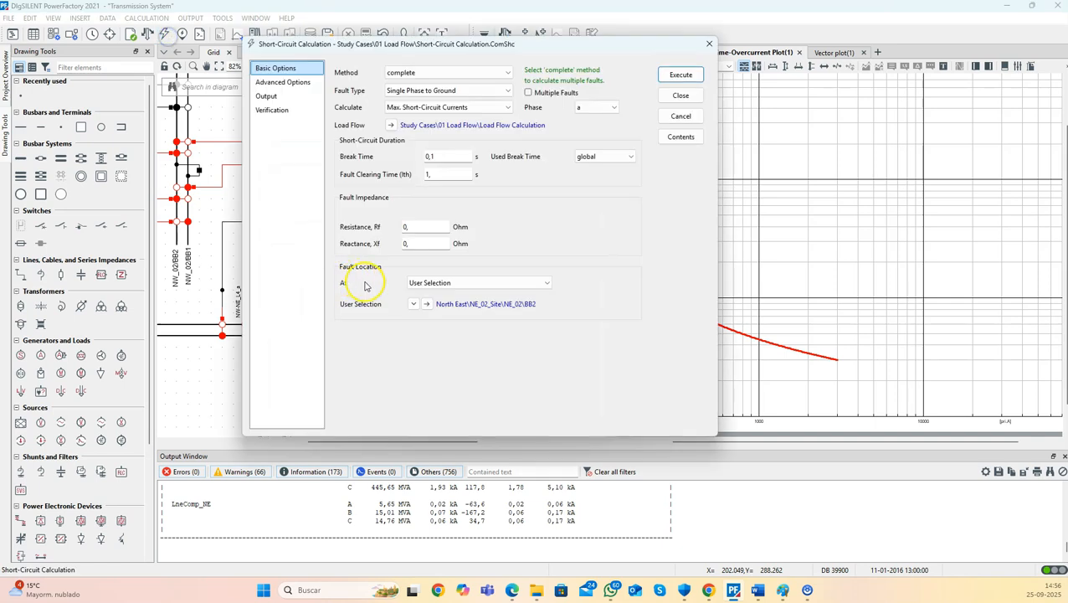
pyautogui.click(684, 75)
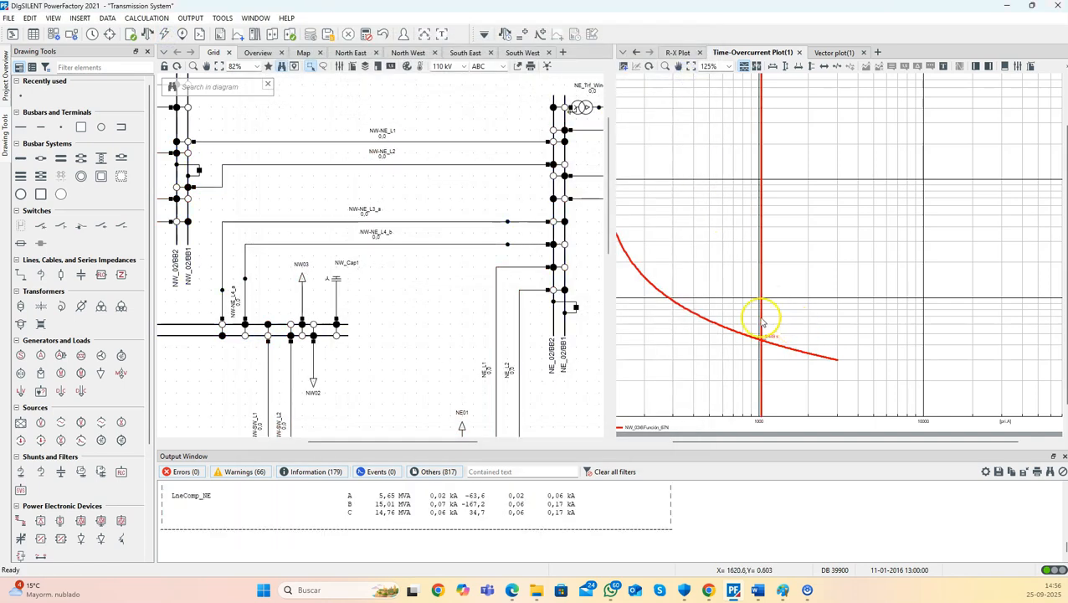
# Calculate the single-phase-to-ground short circuit at the node joining NW-NE_L4_a and NW-NE_L4_b
pyautogui.rightClick(242, 282)
pyautogui.moveTo(301, 138)
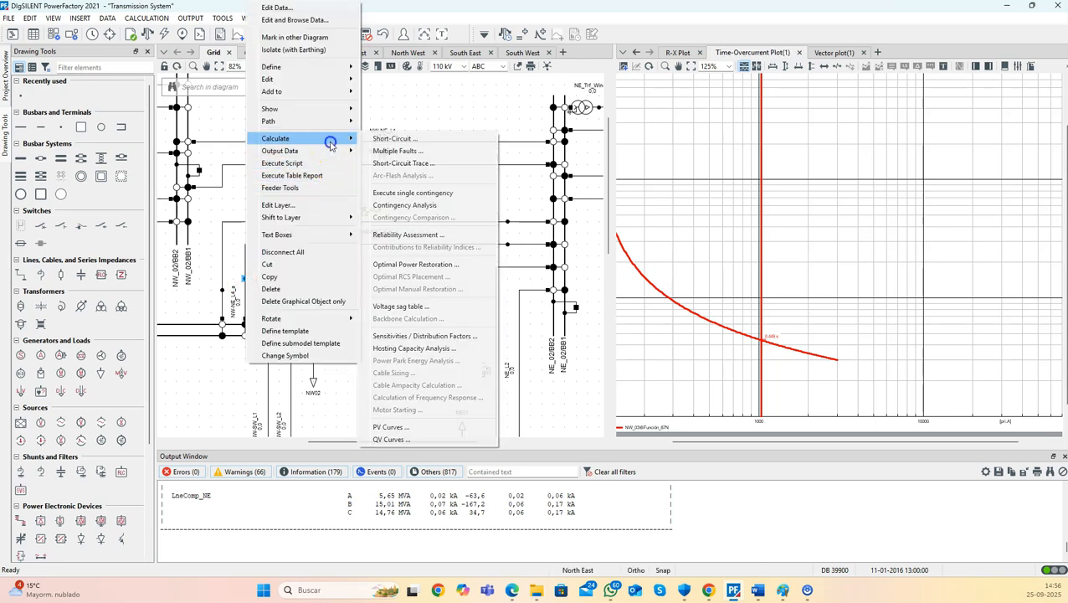
pyautogui.click(393, 138)
pyautogui.click(677, 75)
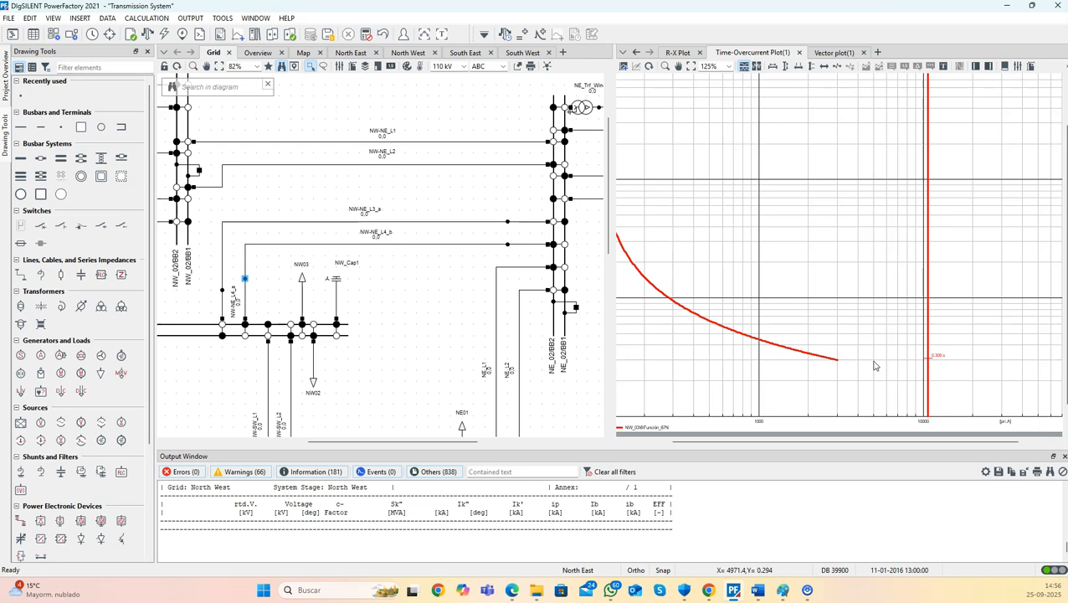
# Compare the distance relay's tripping time on the R-X plot with the 67N tripping time on the time-overcurrent plot
pyautogui.click(680, 52)
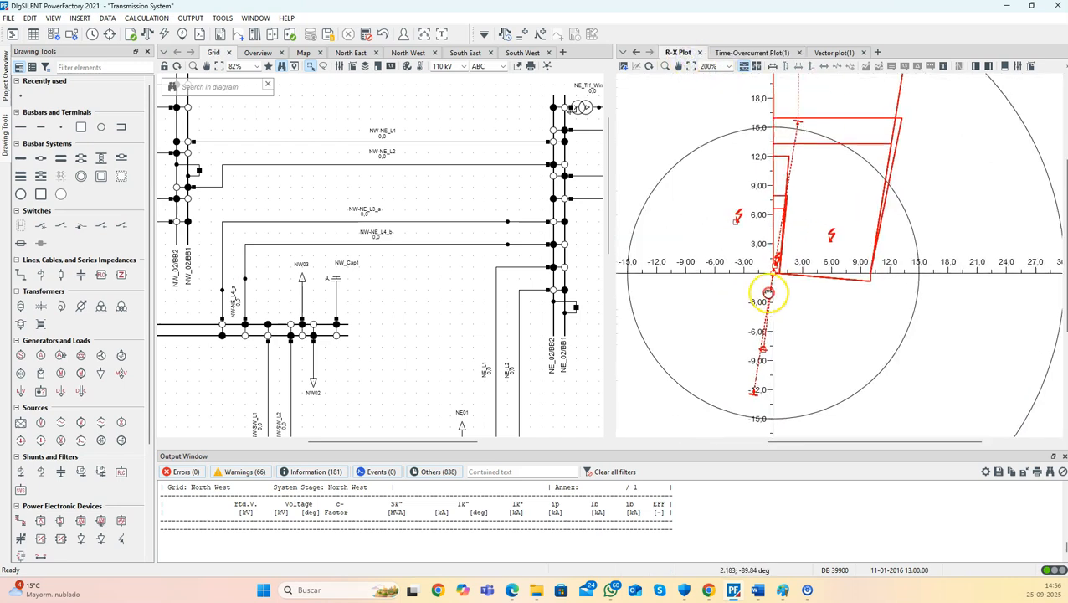
pyautogui.scroll(2, 768, 293)
pyautogui.moveTo(686, 329)
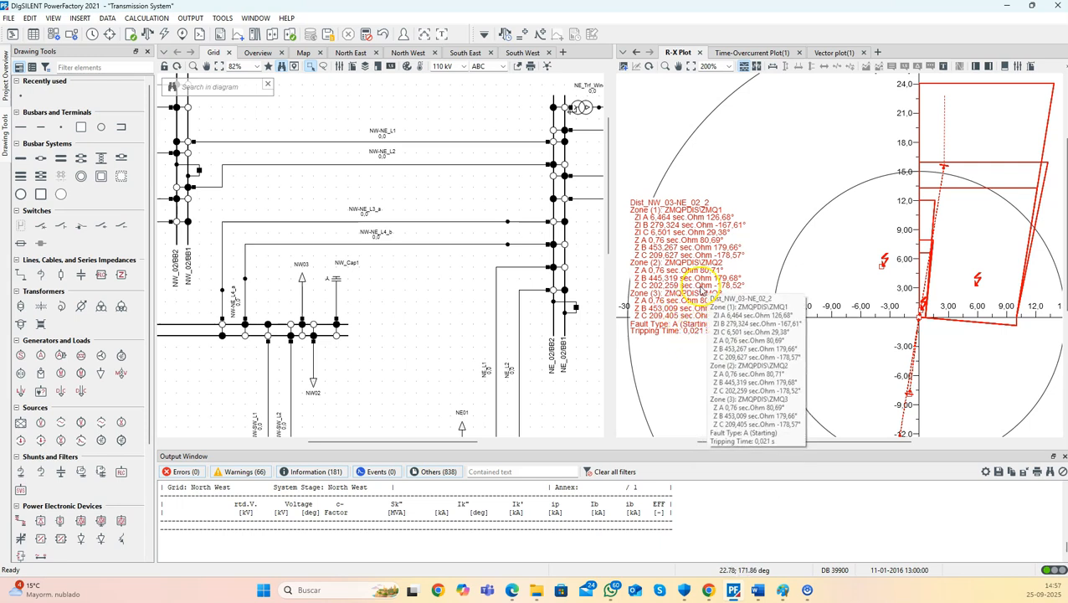
pyautogui.click(769, 52)
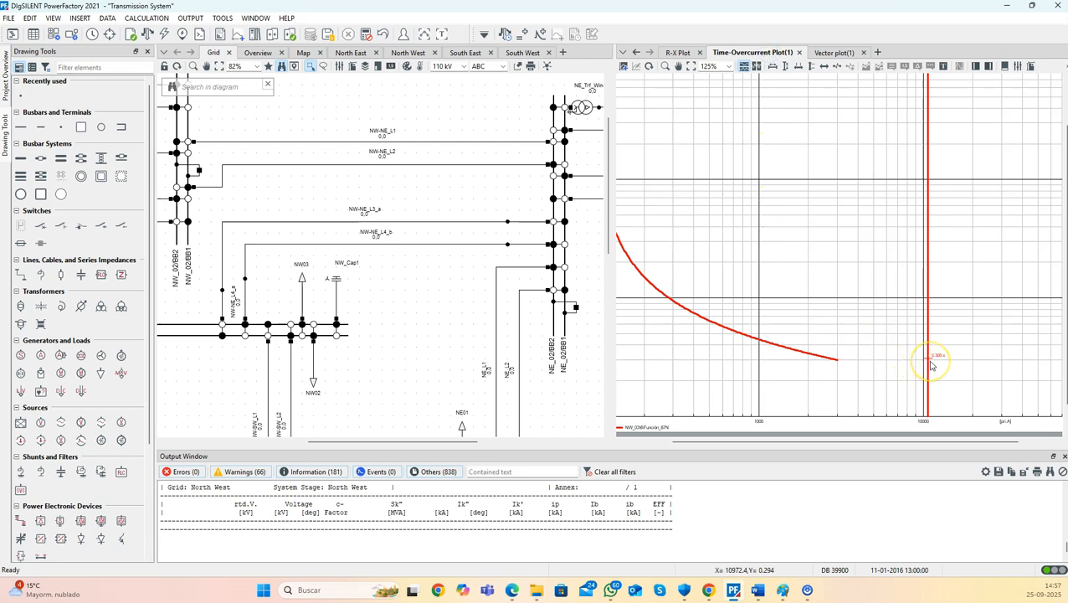
pyautogui.click(617, 277)
pyautogui.click(621, 263)
pyautogui.click(440, 271)
pyautogui.click(421, 268)
pyautogui.click(416, 253)
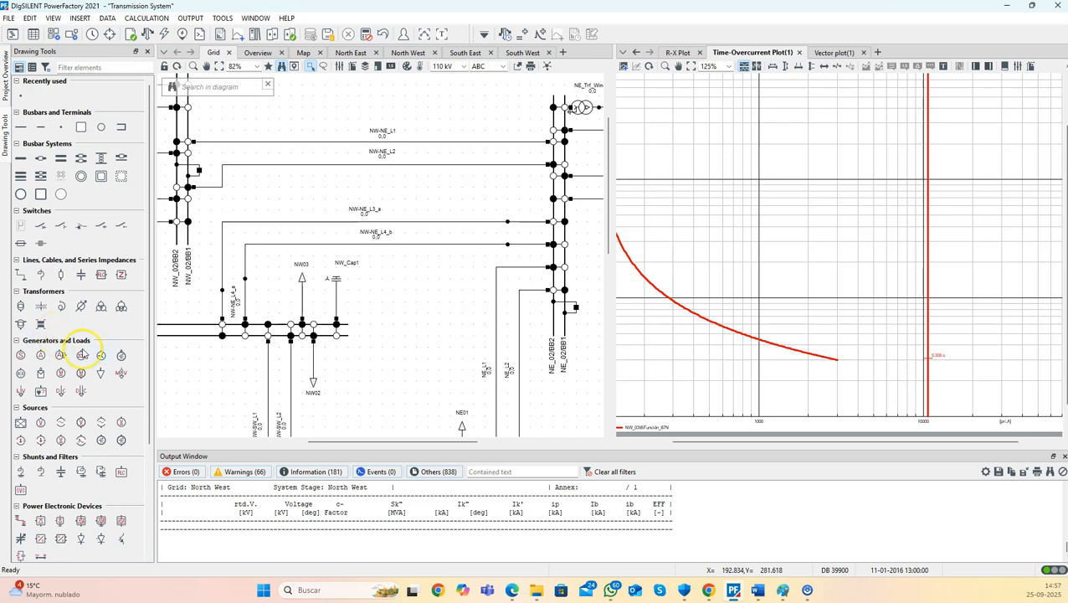
pyautogui.click(171, 269)
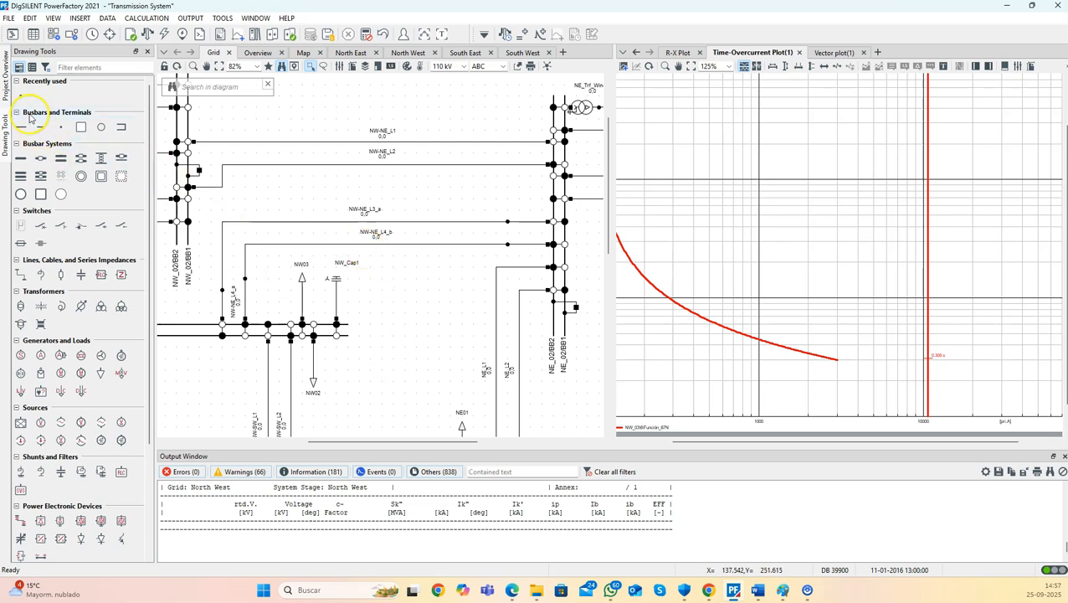
pyautogui.click(7, 95)
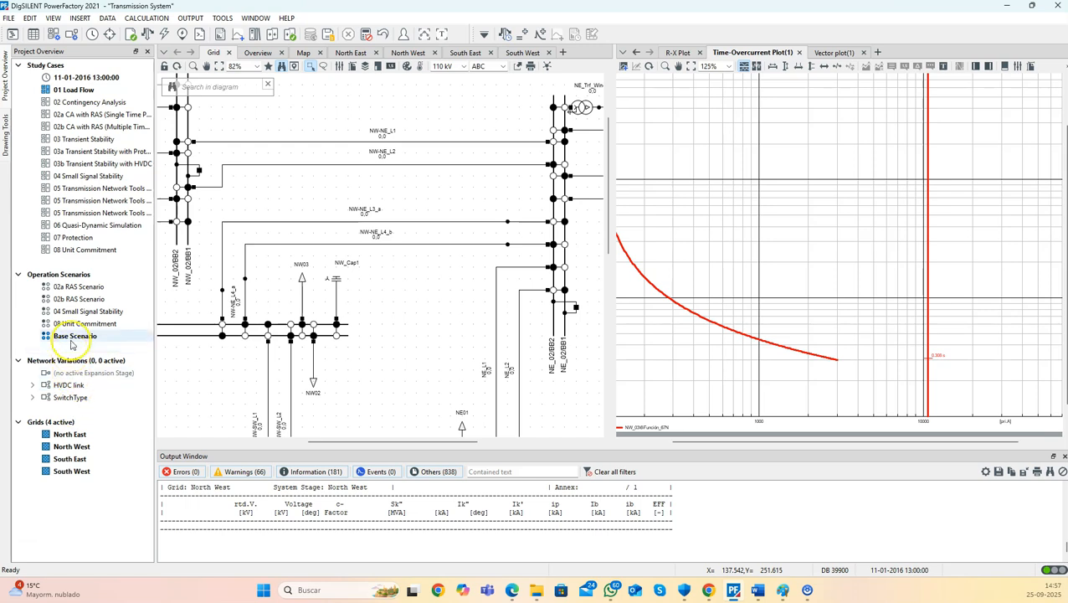
# Calculate a 2-phase-to-ground short circuit on line NW-NE_L4_b with a fault resistance Rf of 50 Ohm
pyautogui.click(381, 246)
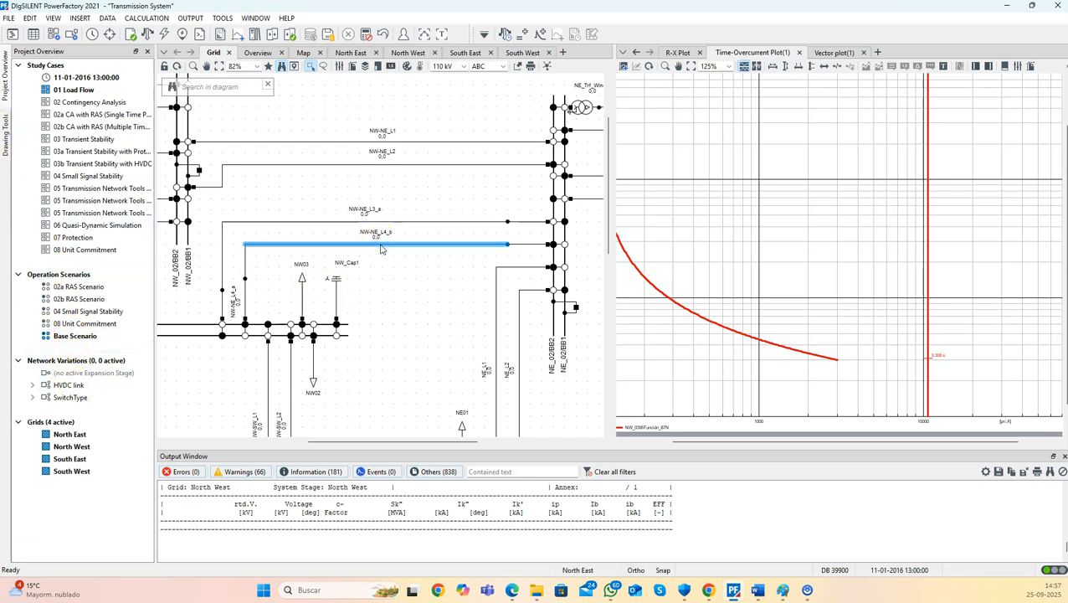
pyautogui.rightClick(381, 247)
pyautogui.click(447, 151)
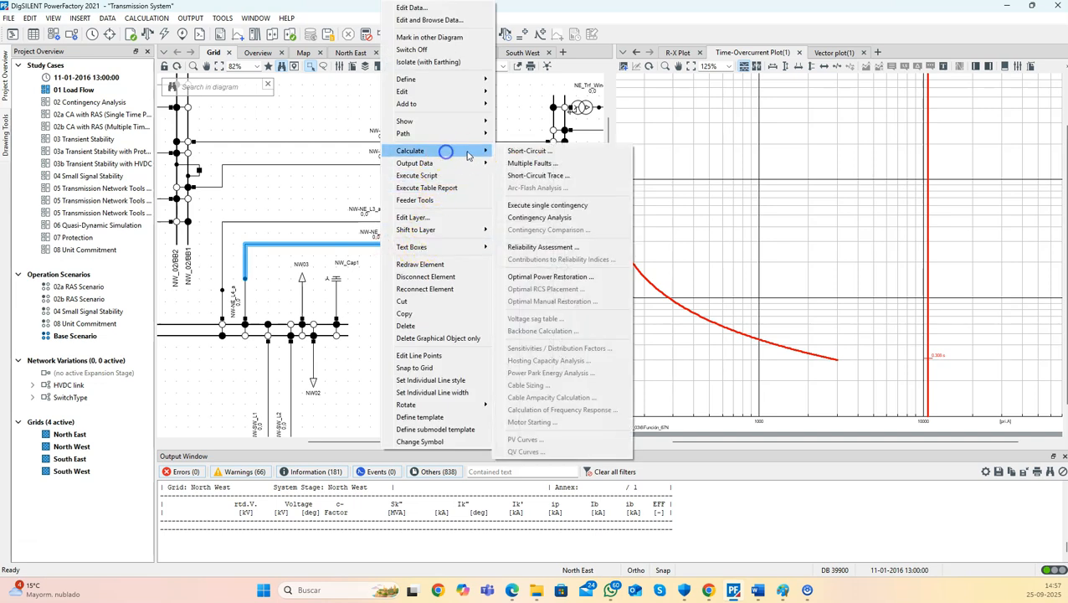
pyautogui.click(513, 151)
pyautogui.click(459, 90)
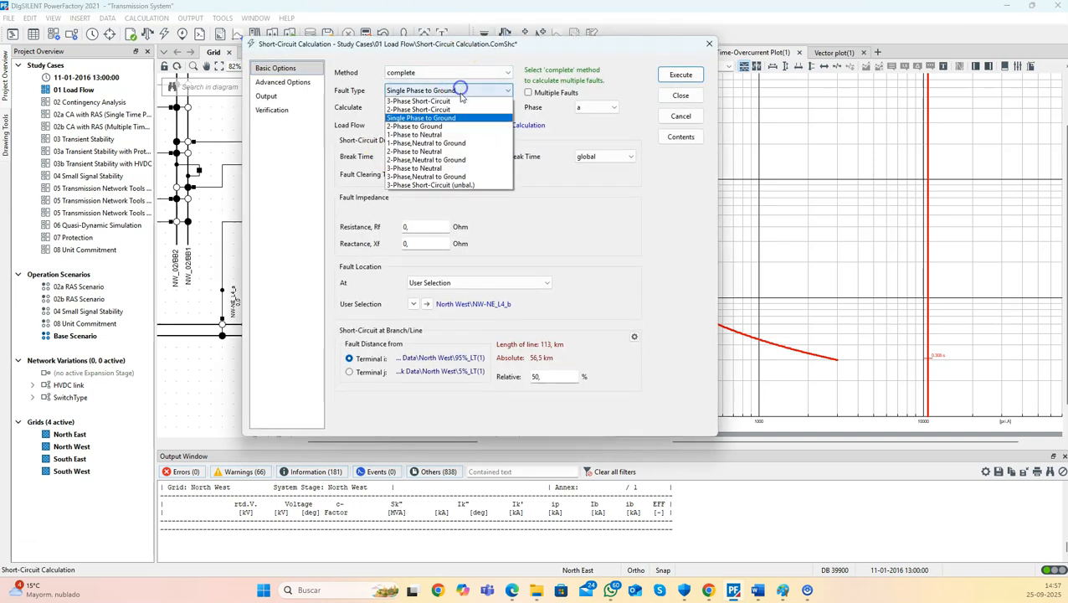
pyautogui.click(448, 126)
pyautogui.doubleClick(427, 227)
pyautogui.write('5')
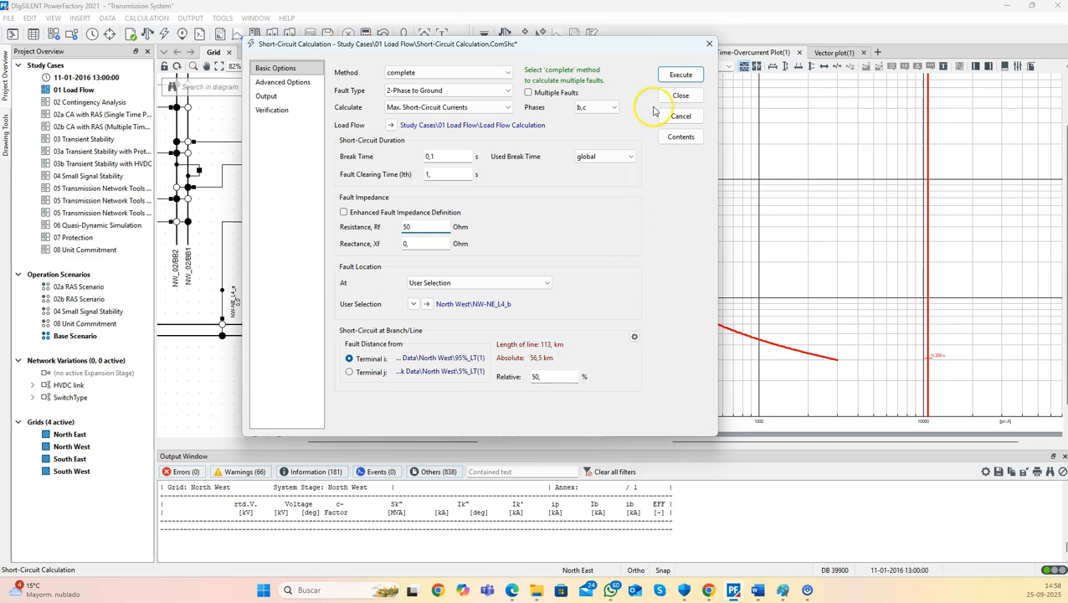
pyautogui.click(676, 76)
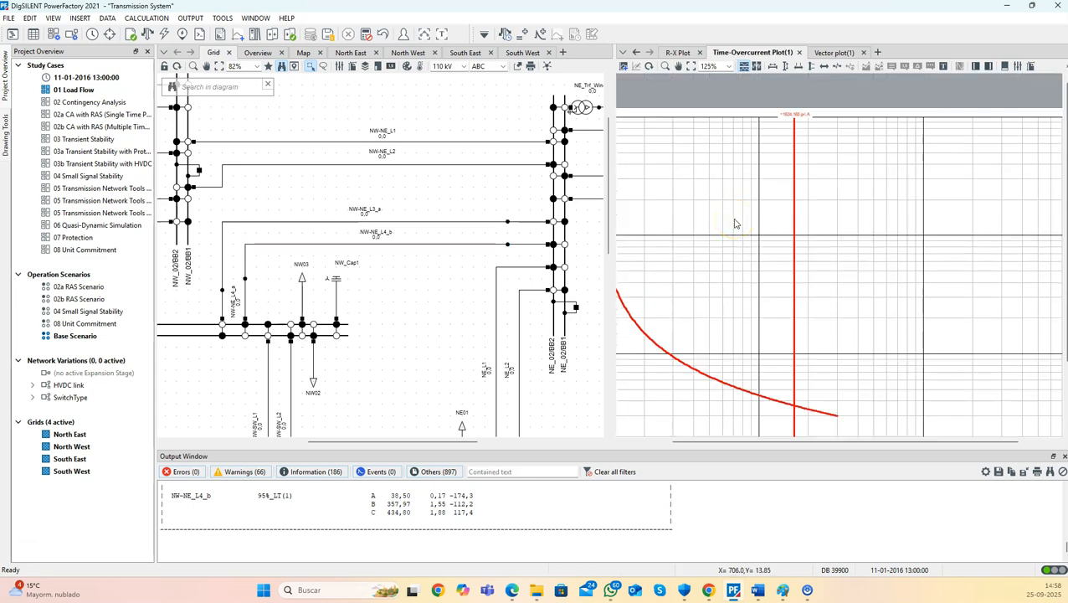
# Examine the 67N fault current on the time-overcurrent plot and the polarizing voltage and operating current on the vector plot
pyautogui.scroll(-1, 735, 223)
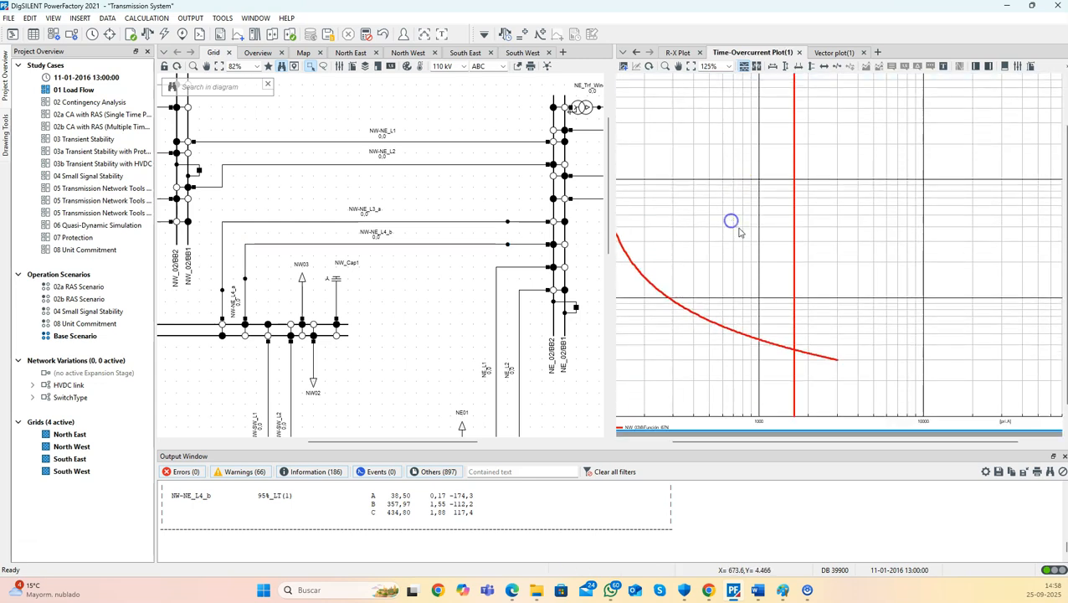
pyautogui.click(834, 54)
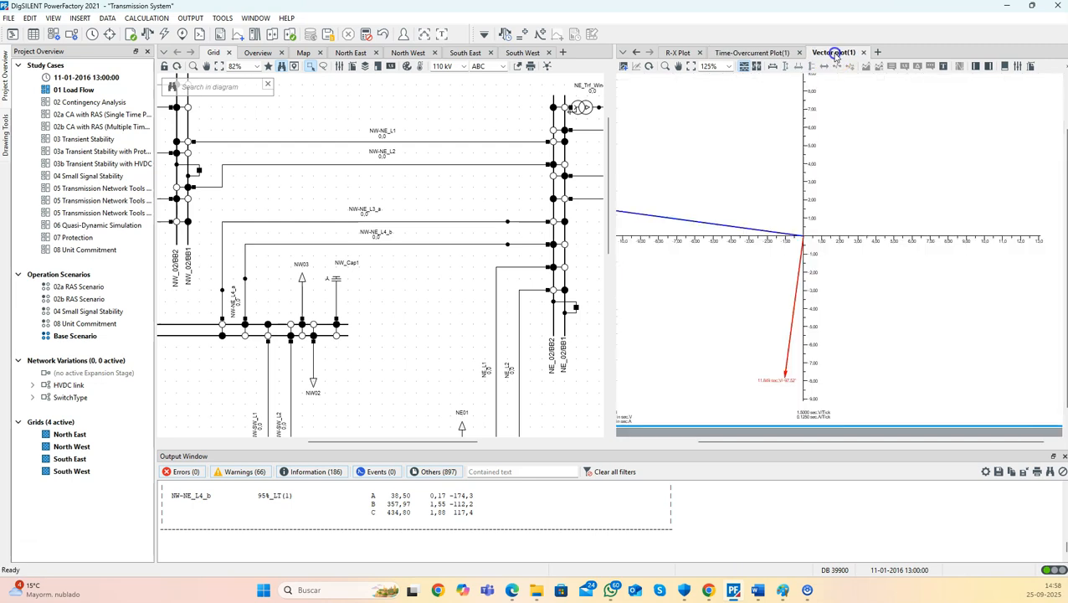
pyautogui.click(759, 279)
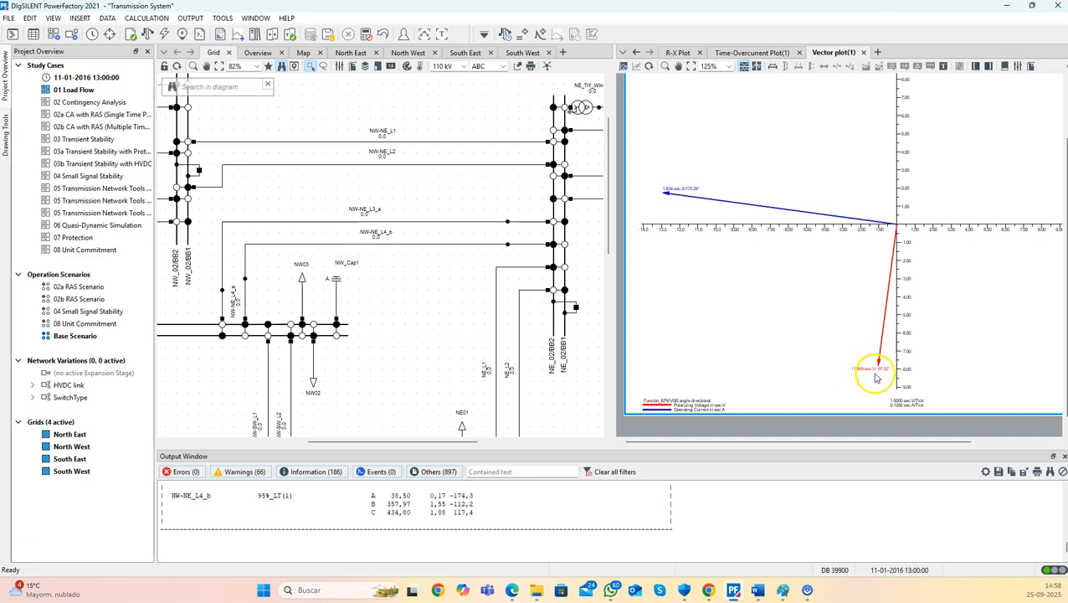
# Set the voltage-polarising max. torque angle of the 67N relay's V0I0 angle directional element at NW_03 to 5 deg
pyautogui.rightClick(244, 315)
pyautogui.click(302, 422)
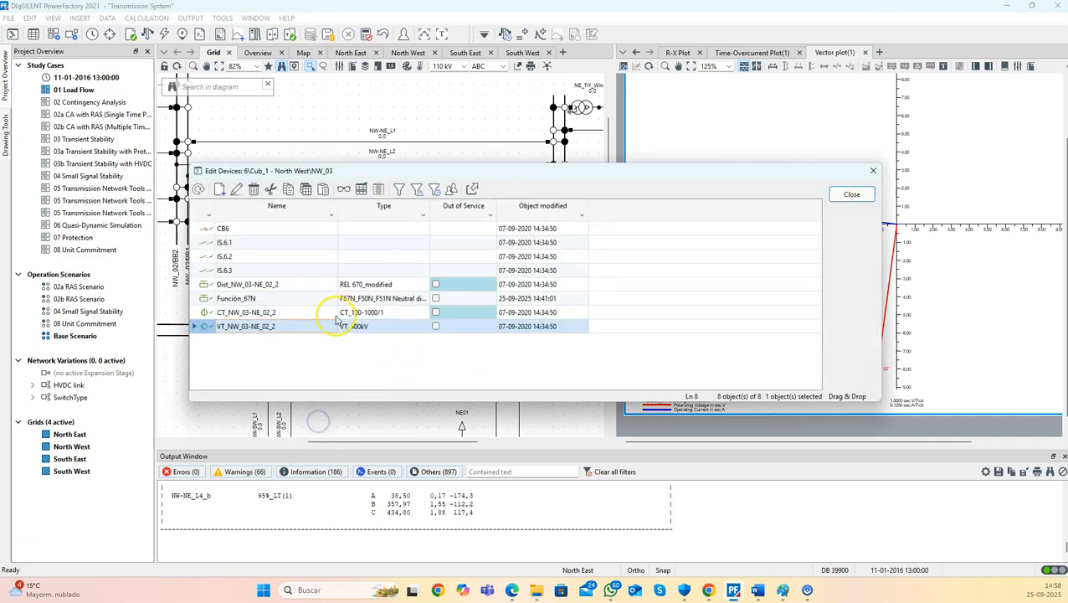
pyautogui.click(202, 298)
pyautogui.doubleClick(202, 298)
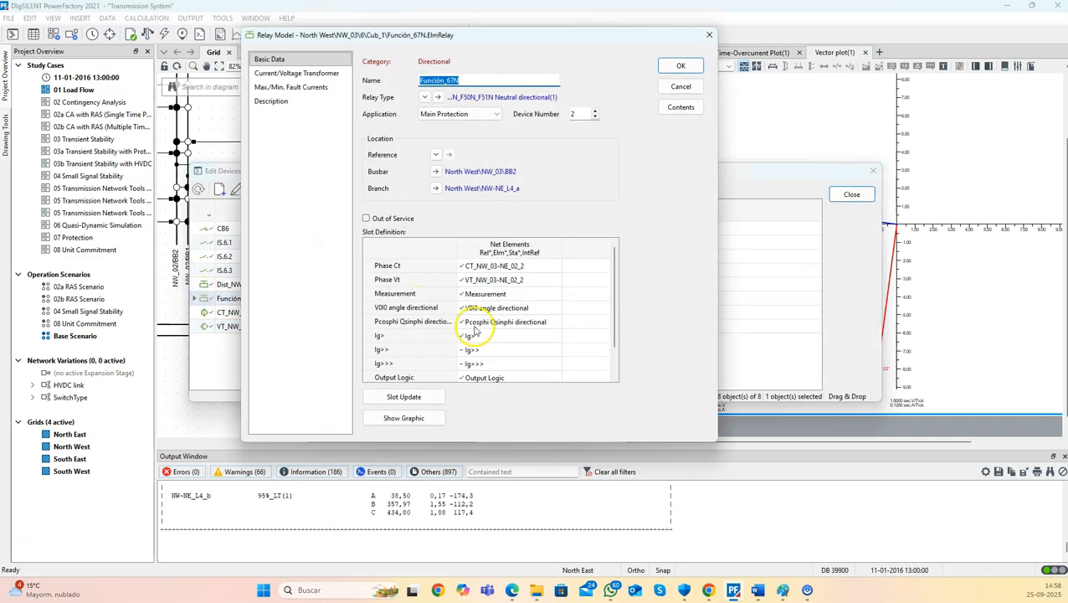
pyautogui.doubleClick(493, 308)
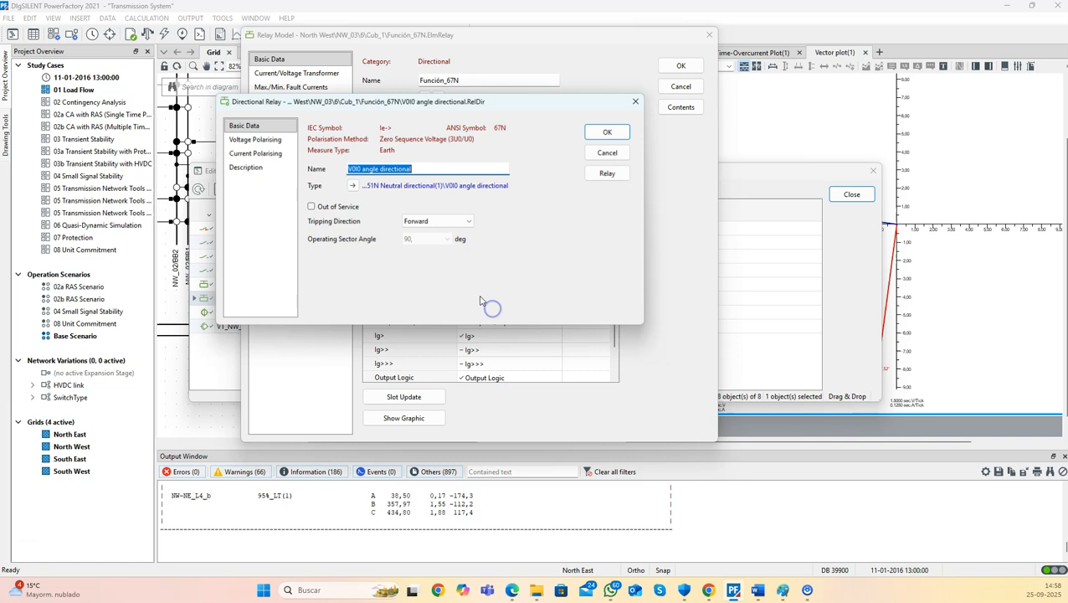
pyautogui.click(265, 139)
pyautogui.click(430, 175)
pyautogui.click(430, 175)
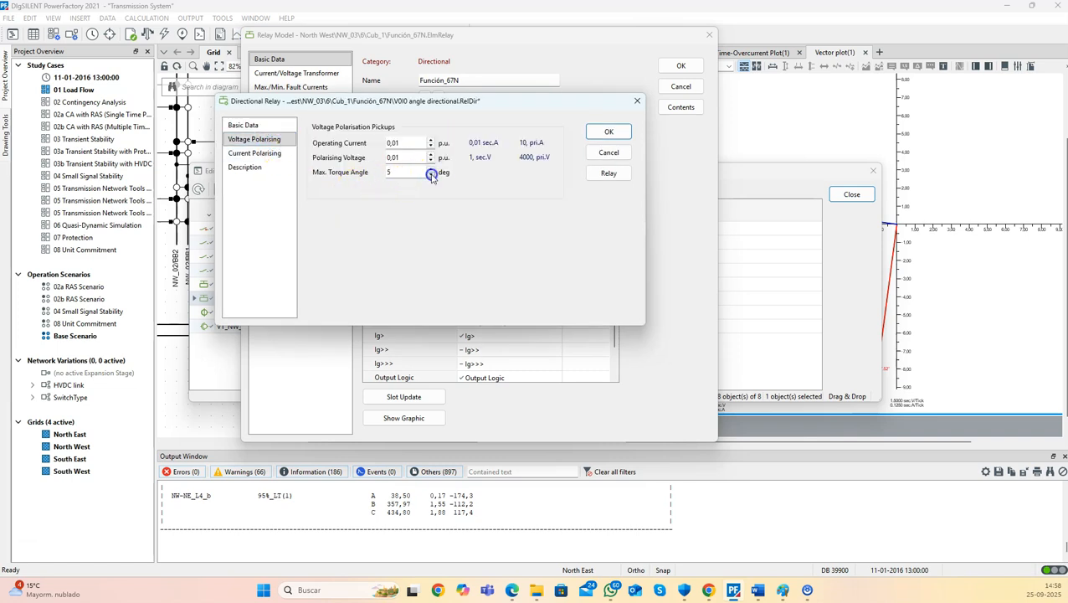
pyautogui.click(608, 131)
pyautogui.click(681, 65)
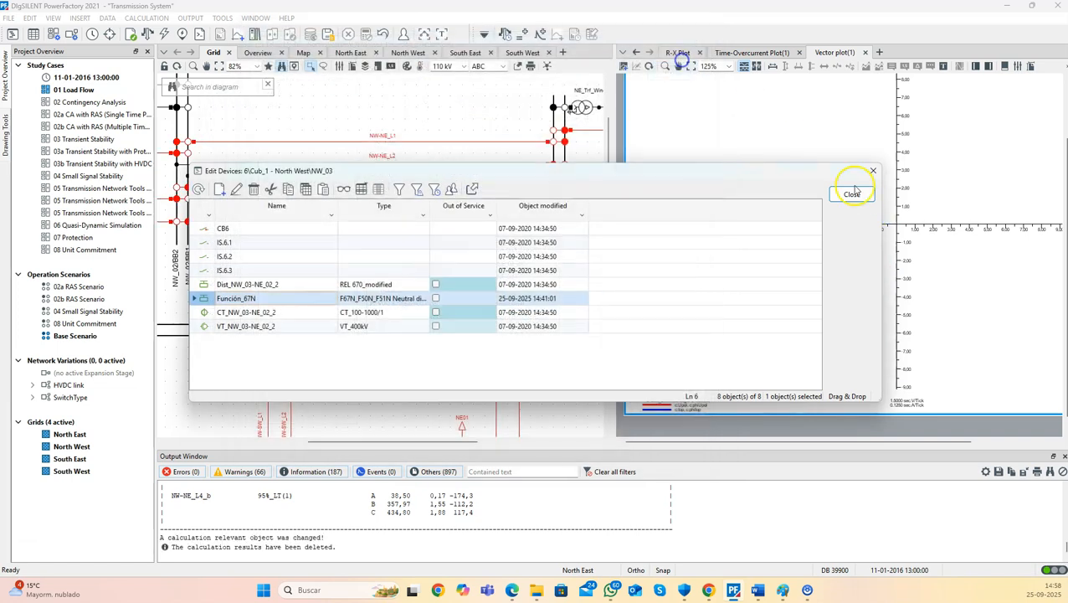
pyautogui.click(852, 194)
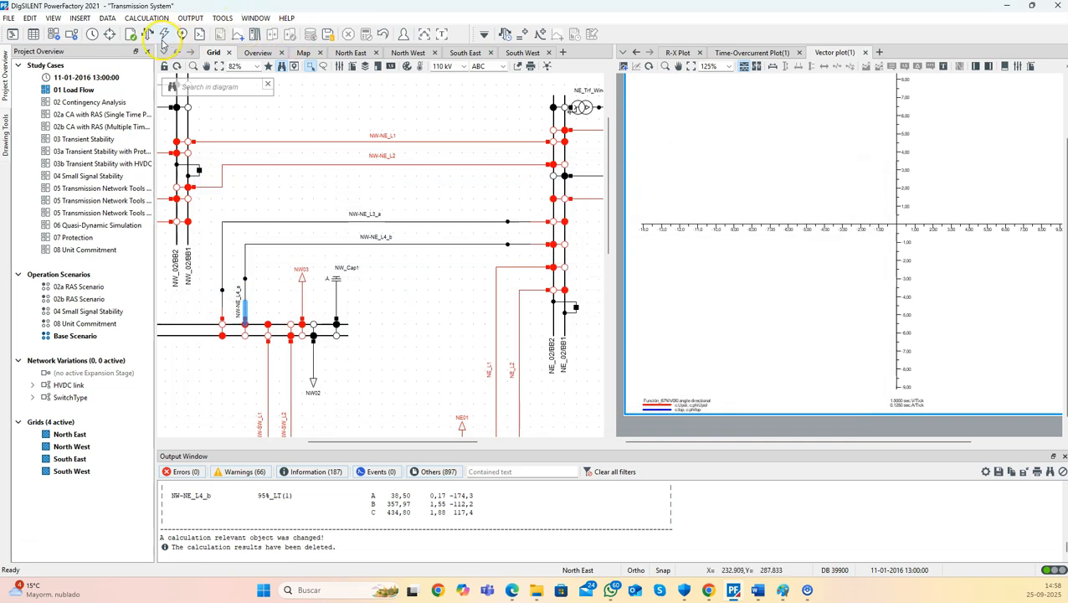
# Rerun the 2-phase-to-ground short circuit on NW-NE_L4_b and check the 67N response on the time-overcurrent and vector plots
pyautogui.click(165, 36)
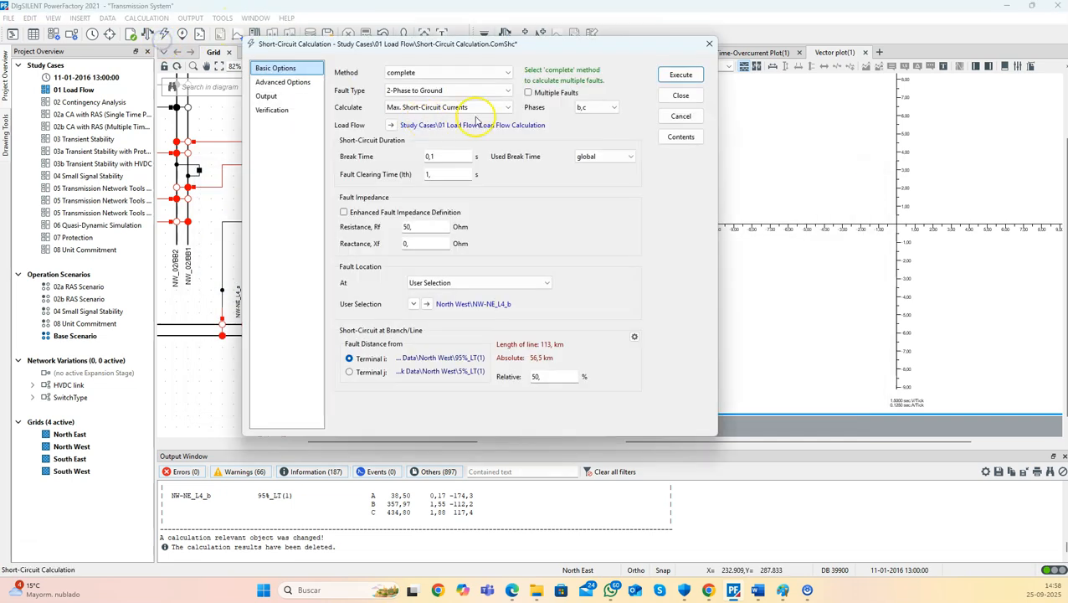
pyautogui.click(680, 74)
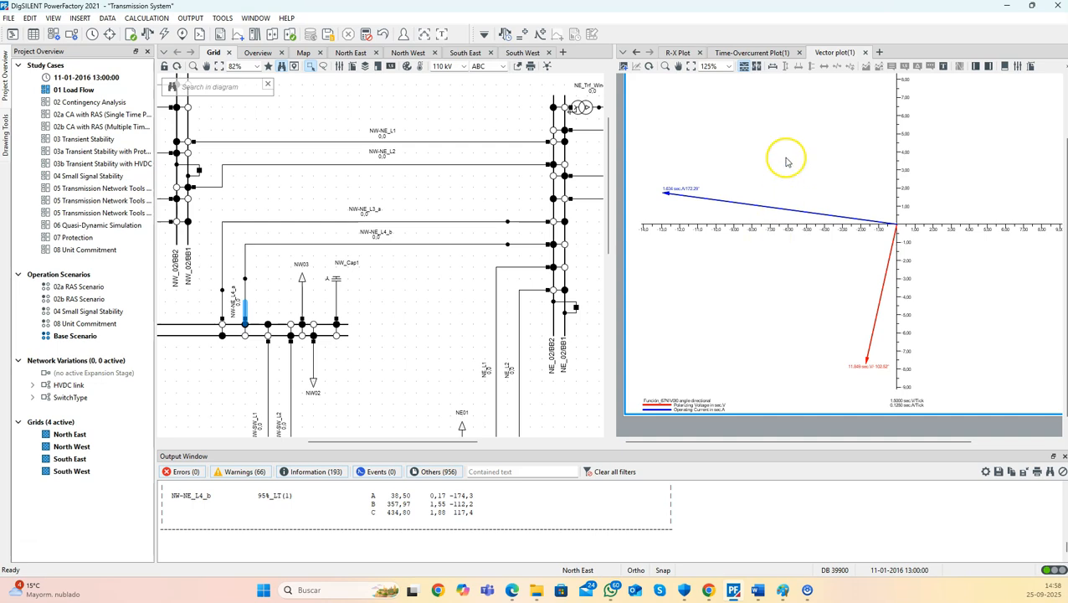
pyautogui.click(772, 52)
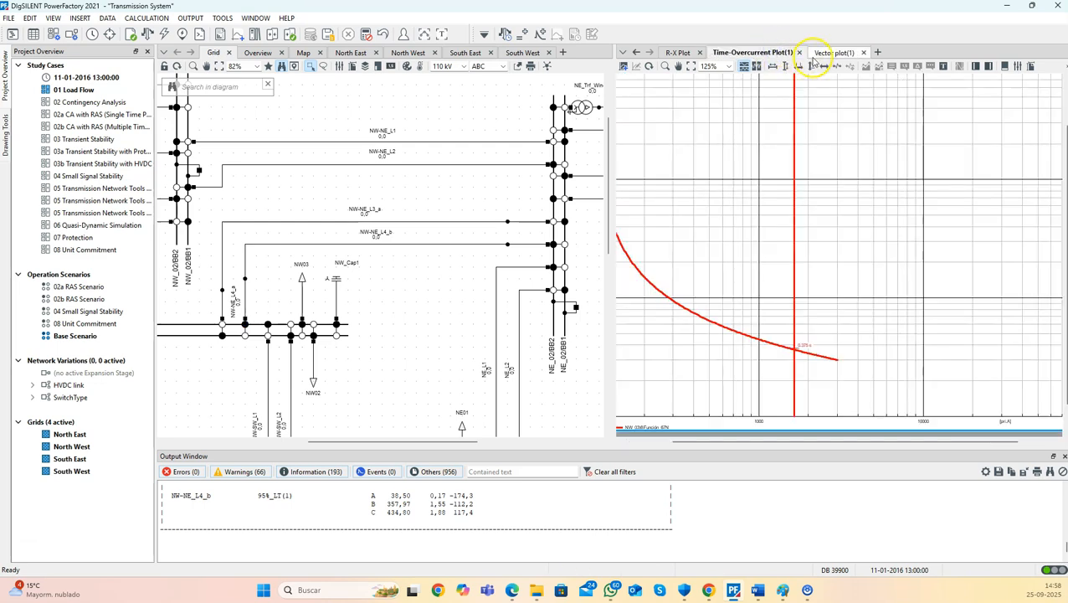
pyautogui.click(813, 53)
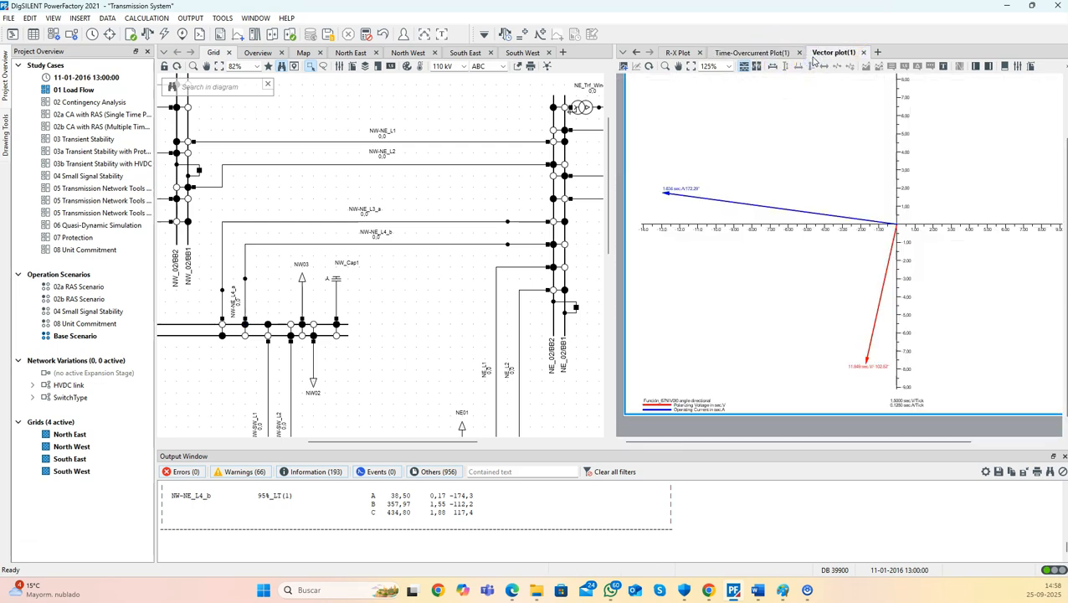
pyautogui.click(738, 53)
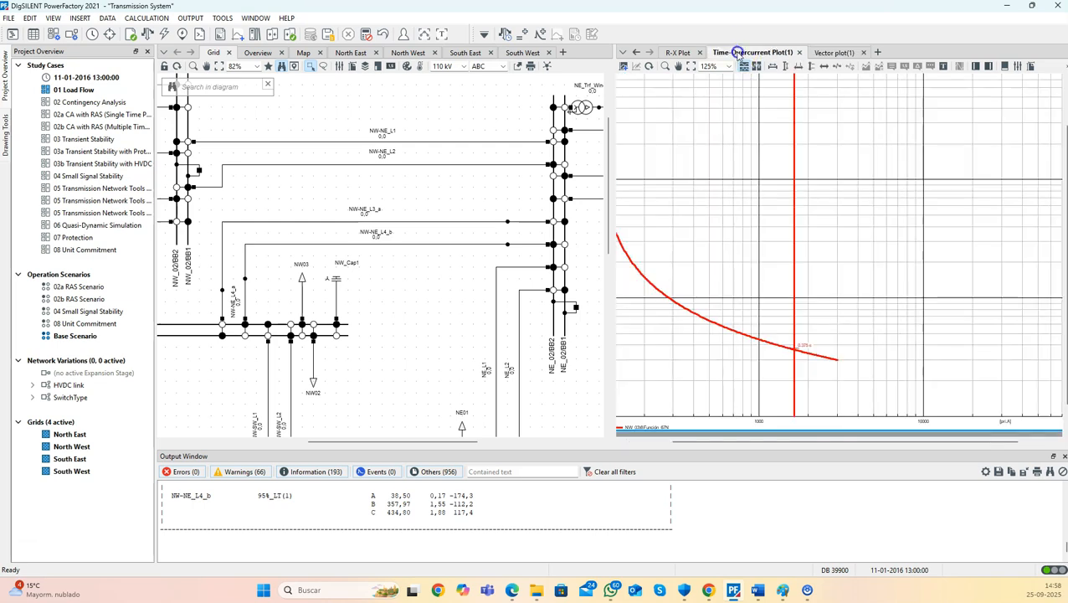
pyautogui.scroll(2, 781, 328)
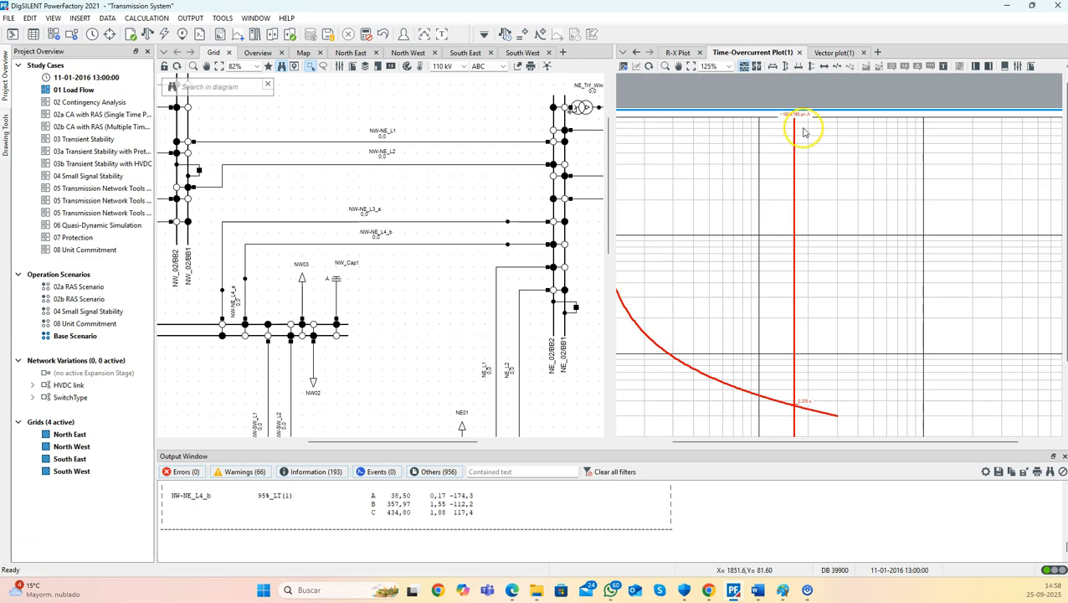
pyautogui.scroll(-3, 824, 234)
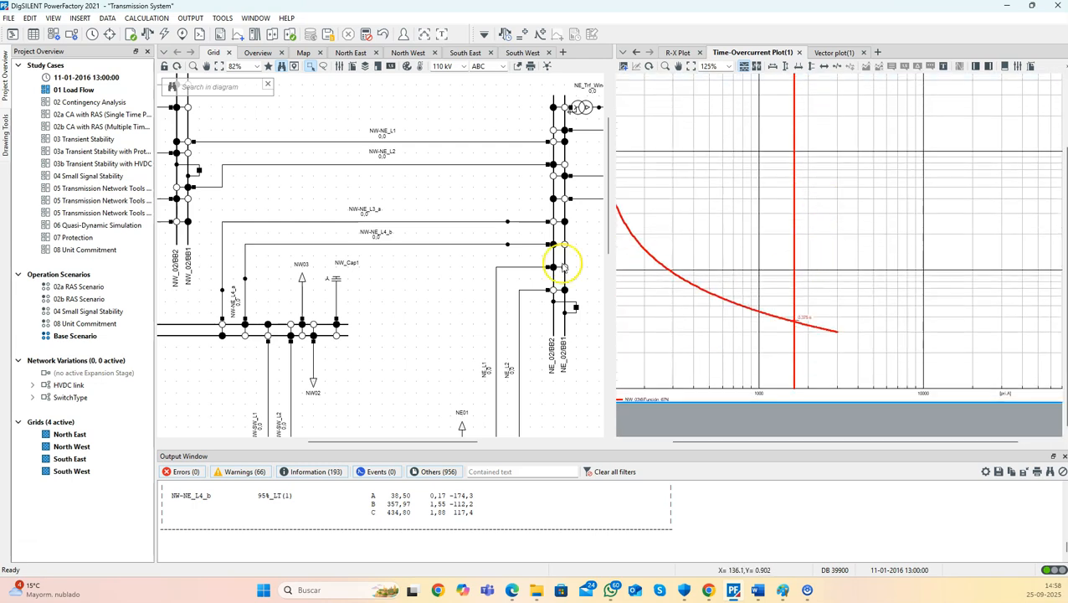
pyautogui.rightClick(247, 317)
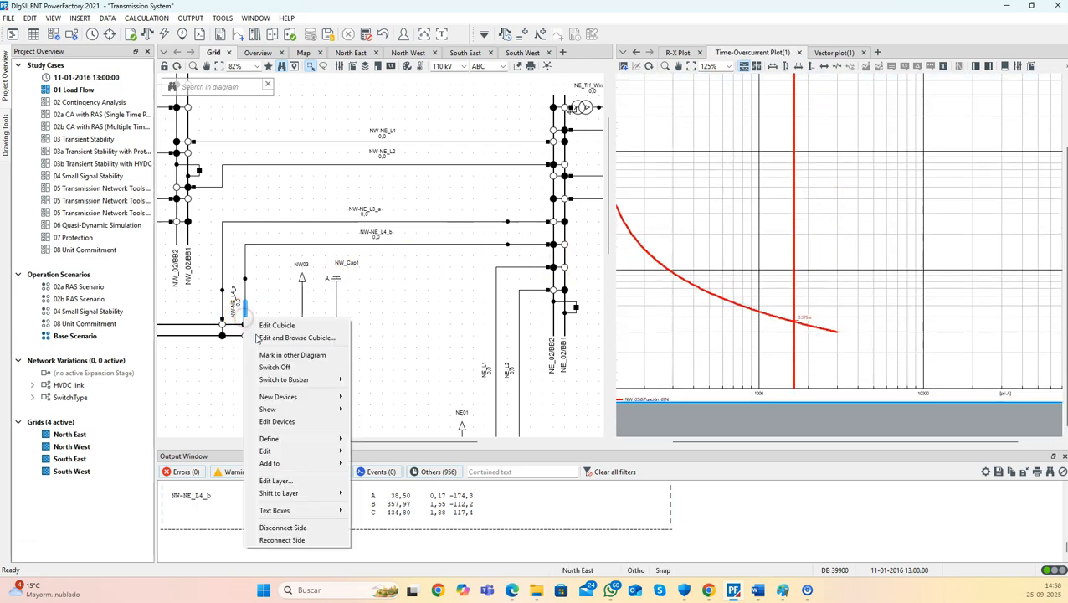
pyautogui.click(311, 420)
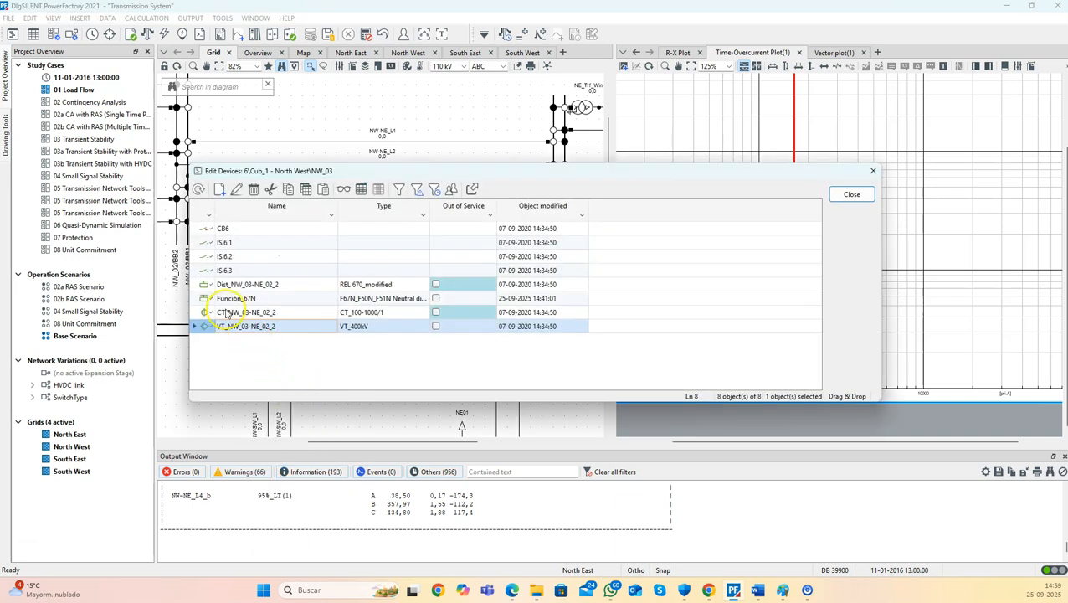
pyautogui.doubleClick(216, 299)
pyautogui.scroll(-1, 494, 332)
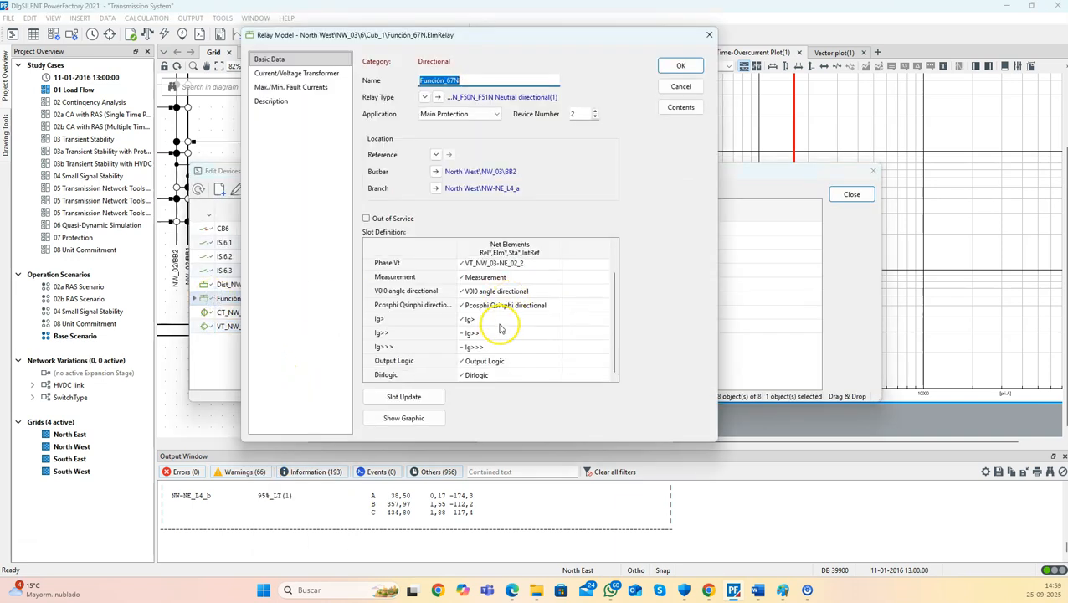
pyautogui.doubleClick(492, 331)
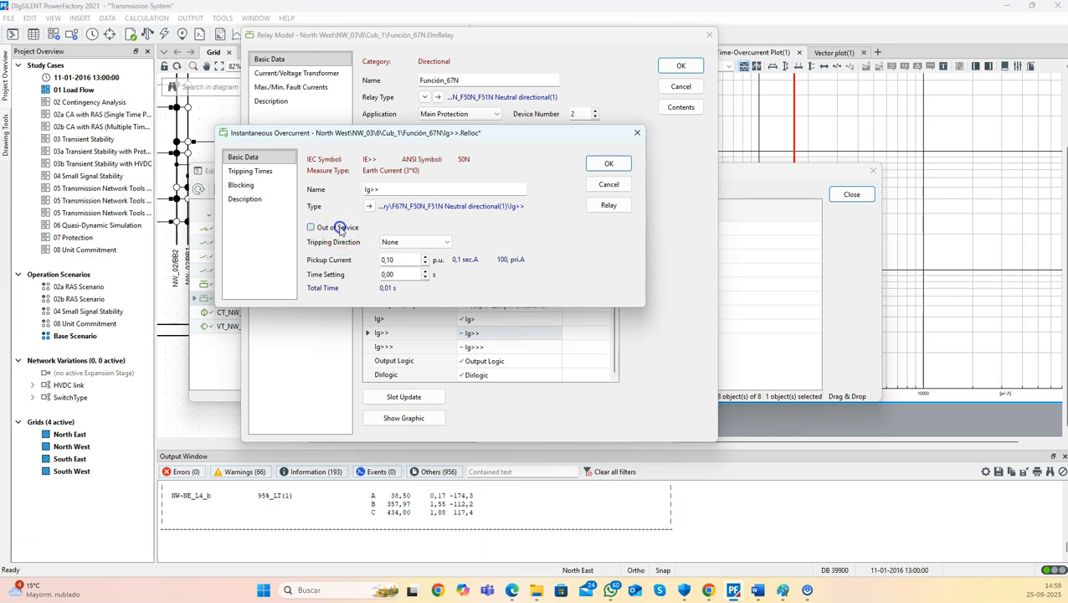
pyautogui.click(437, 242)
pyautogui.click(413, 261)
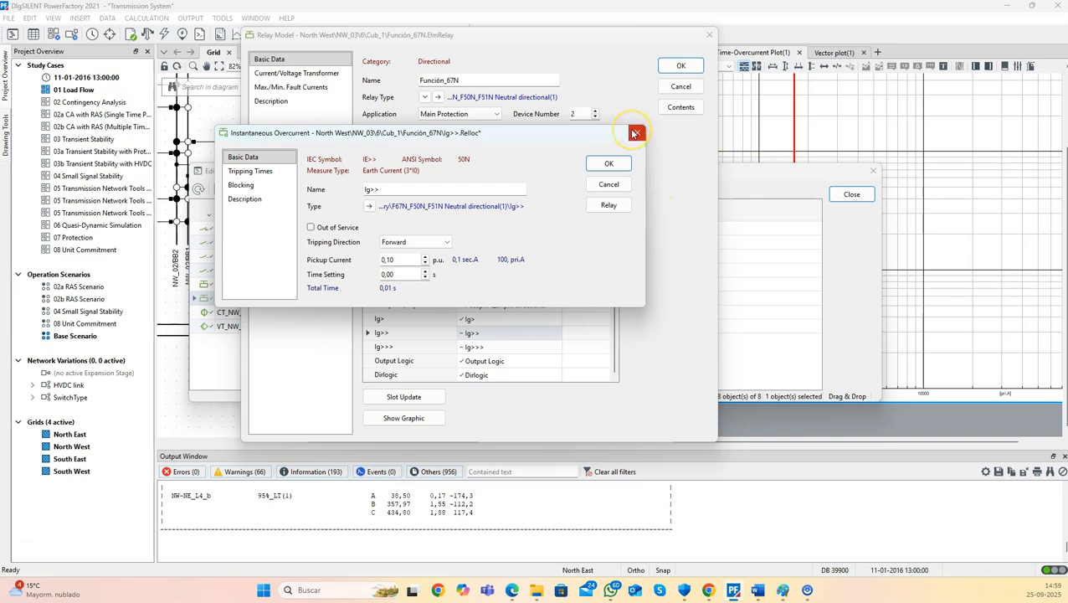
pyautogui.click(635, 134)
pyautogui.click(709, 34)
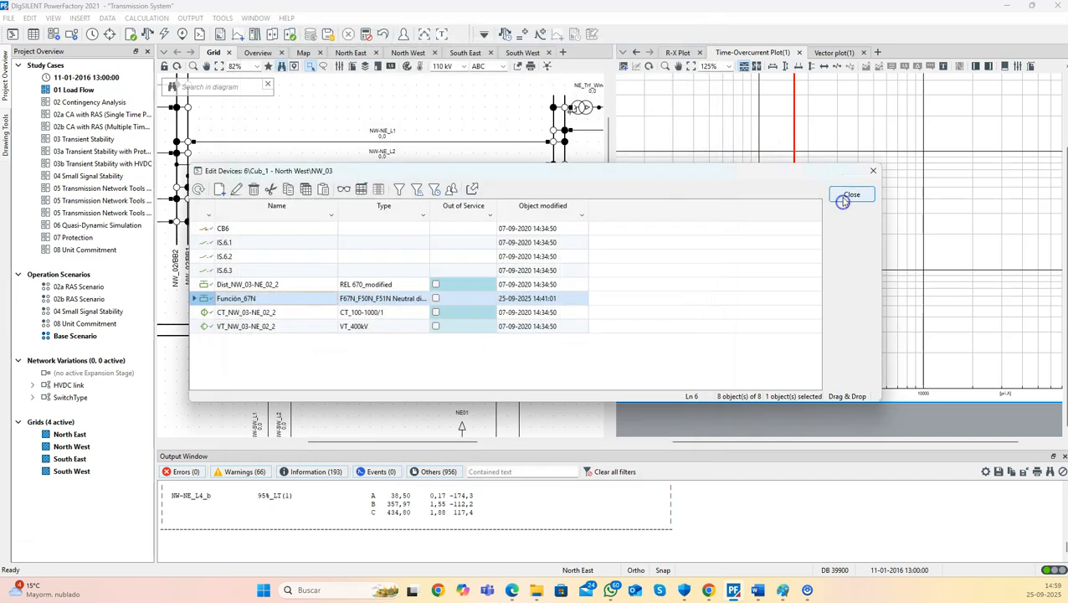
pyautogui.click(850, 194)
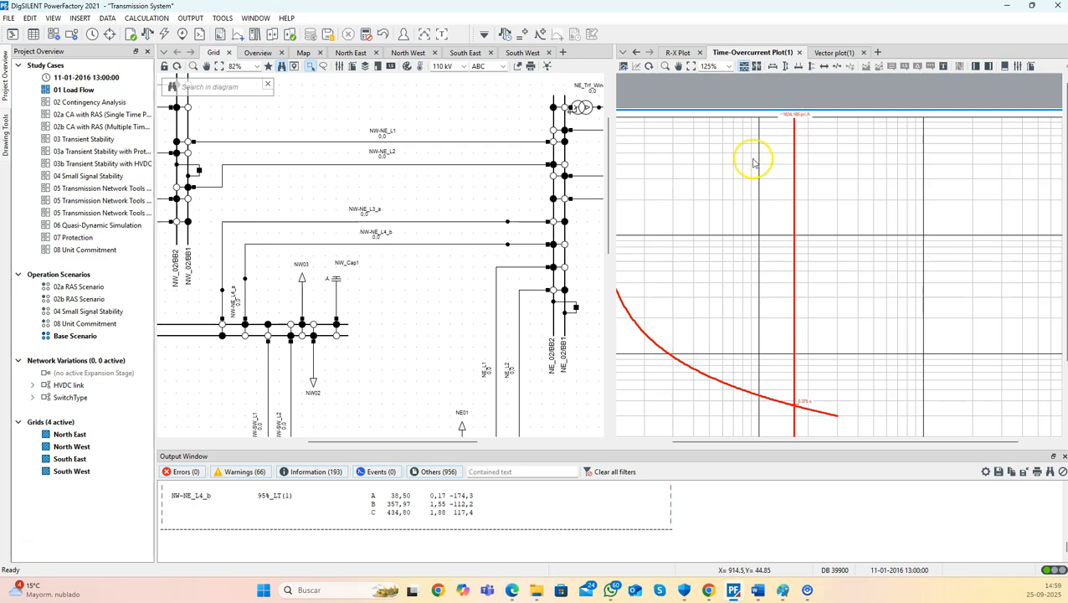
# Put the Ig>> instantaneous element of the 67N relay at NW_03 into service with forward tripping direction
pyautogui.rightClick(244, 317)
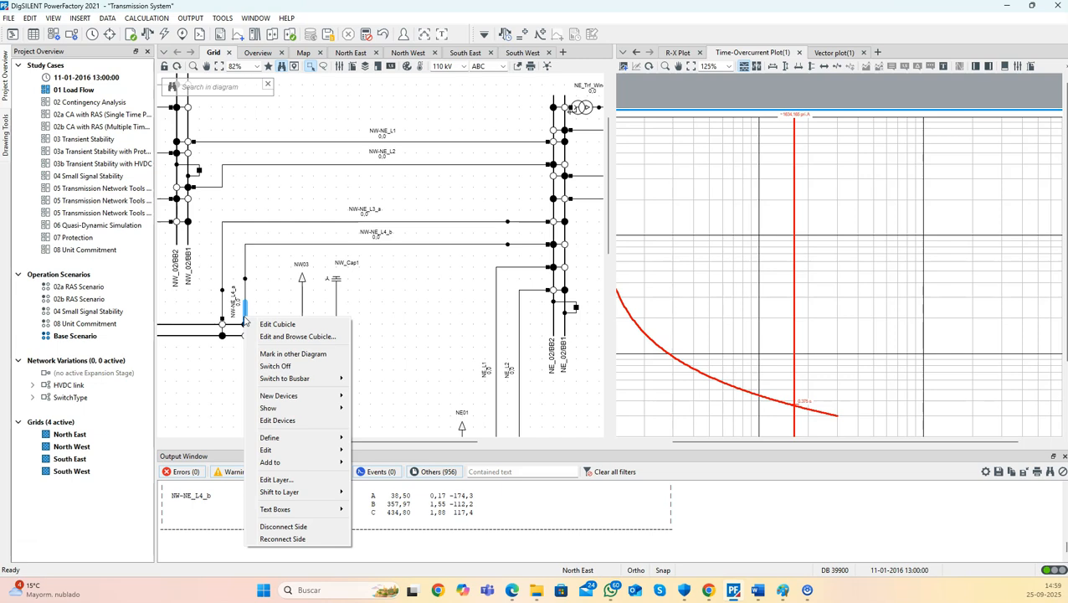
pyautogui.click(286, 421)
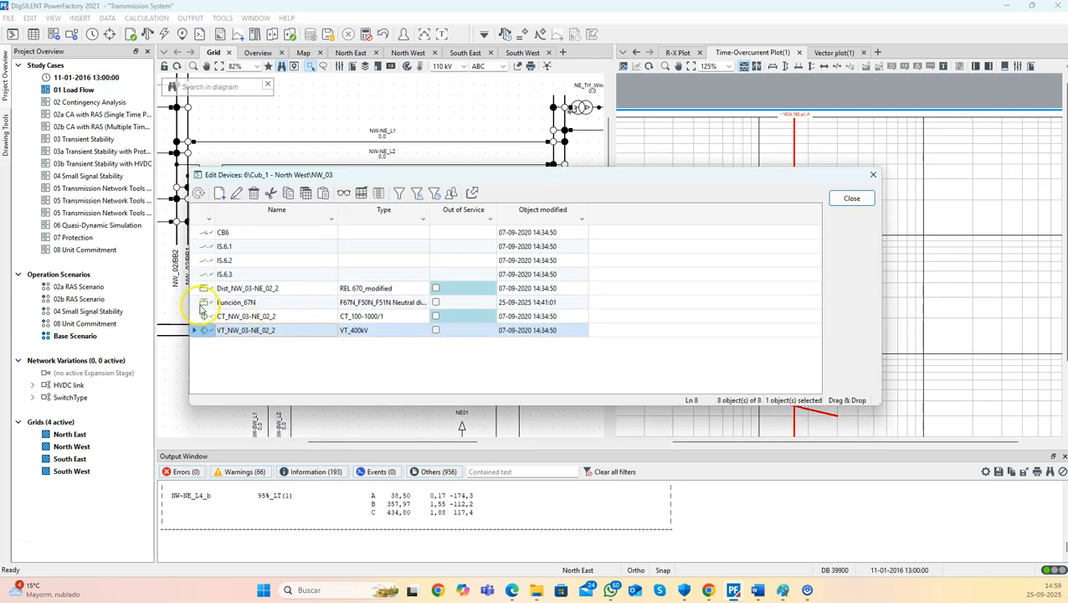
pyautogui.doubleClick(201, 306)
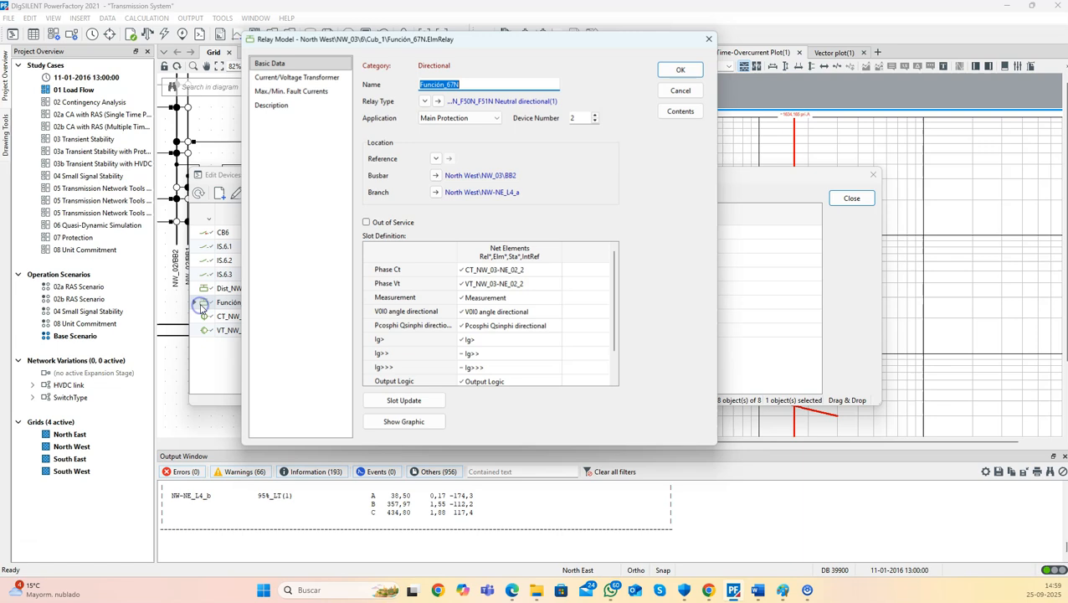
pyautogui.doubleClick(478, 353)
pyautogui.click(310, 231)
pyautogui.click(411, 246)
pyautogui.click(406, 261)
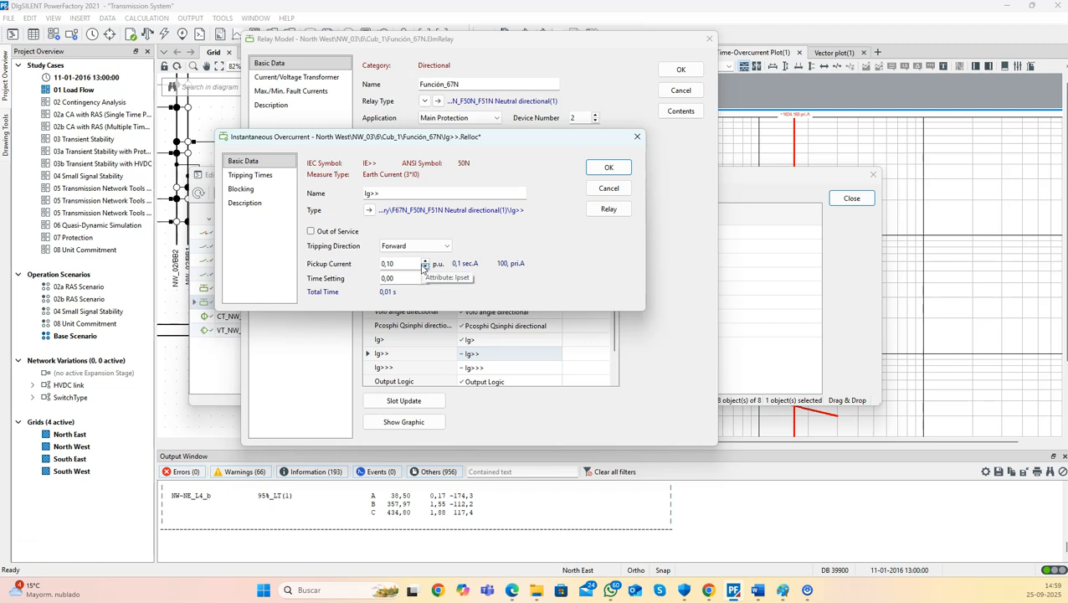
# Set the Ig>> element's pickup current to 1.6 p.u., give it a short time delay, and save the relay settings
pyautogui.moveTo(416, 263); pyautogui.dragTo(373, 262)
pyautogui.write('1.6')
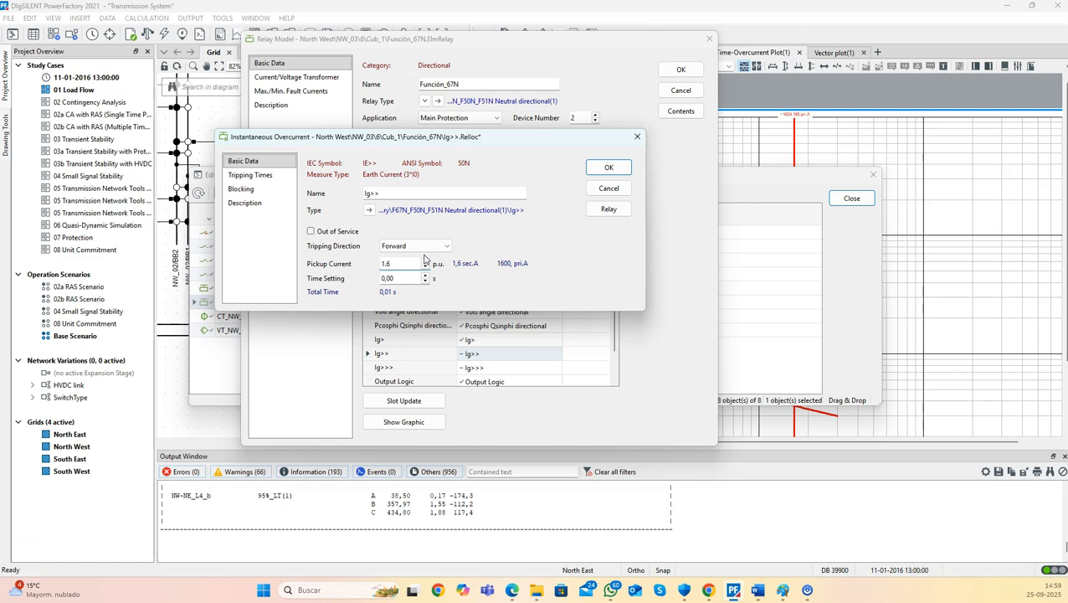
pyautogui.click(451, 271)
pyautogui.click(426, 266)
pyautogui.click(607, 168)
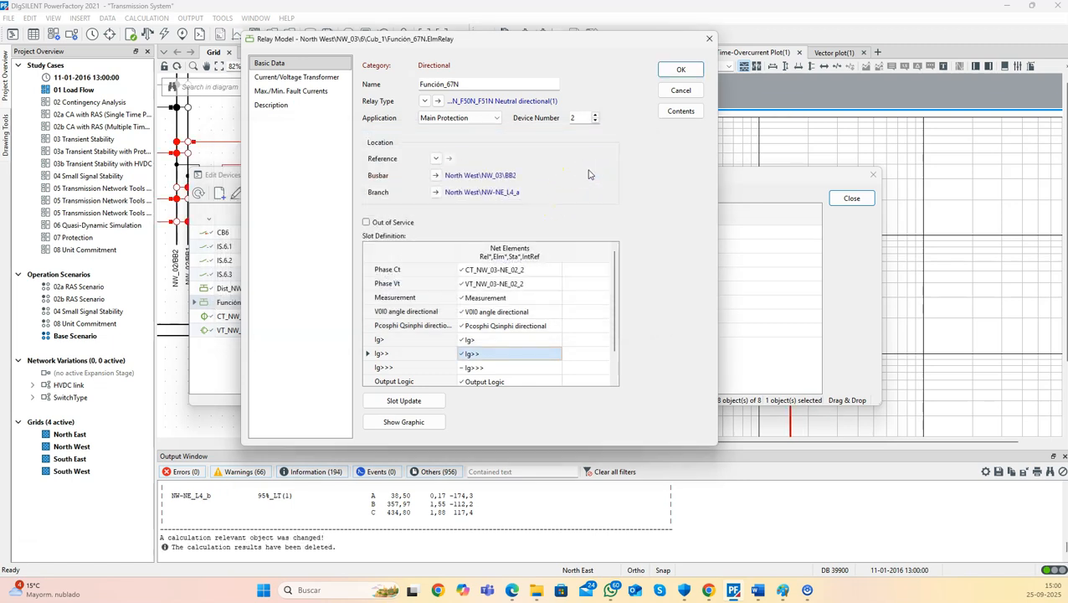
pyautogui.click(680, 70)
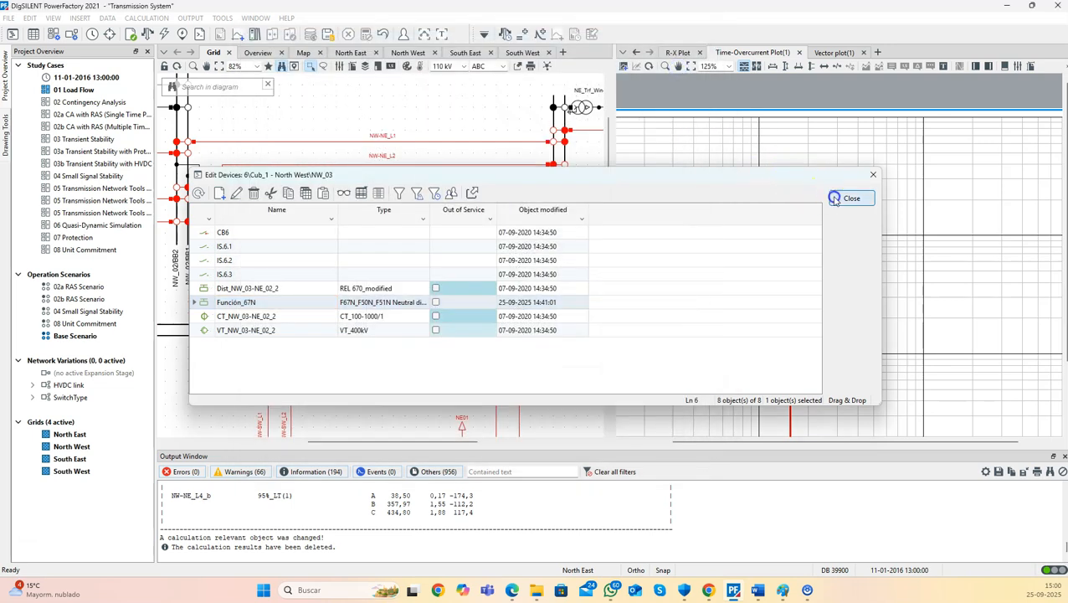
pyautogui.click(835, 198)
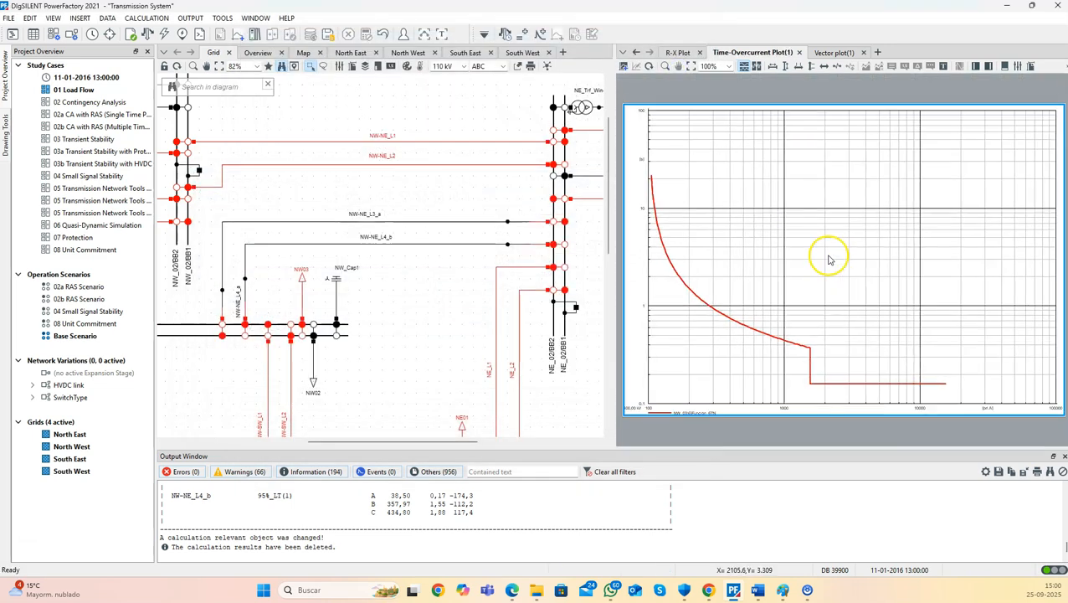
# Set the time dial of the 67N relay's Ig> time-overcurrent element to 0.2
pyautogui.click(749, 330)
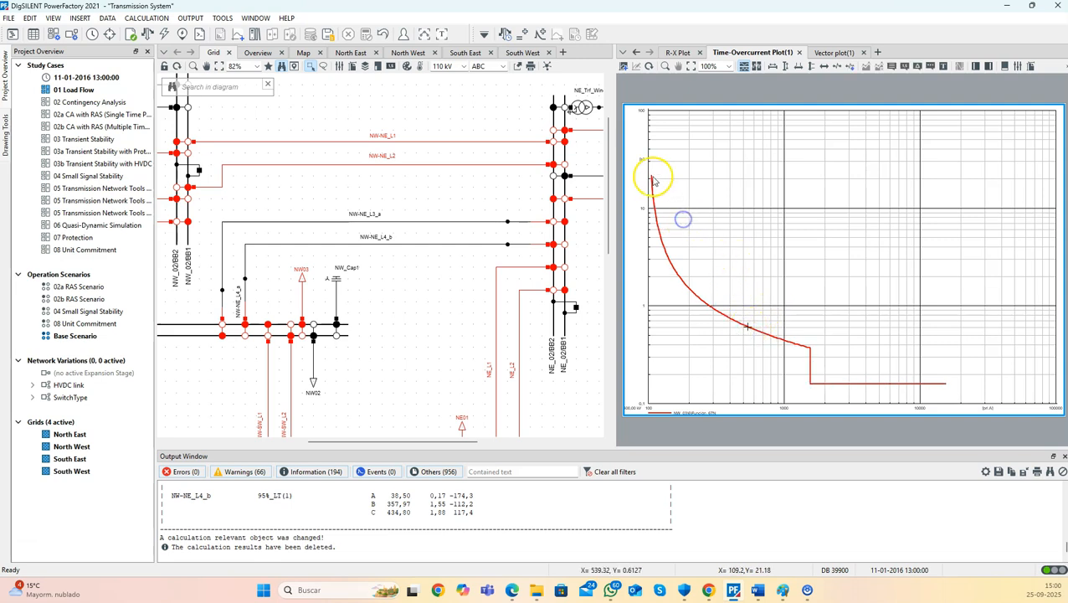
pyautogui.doubleClick(732, 317)
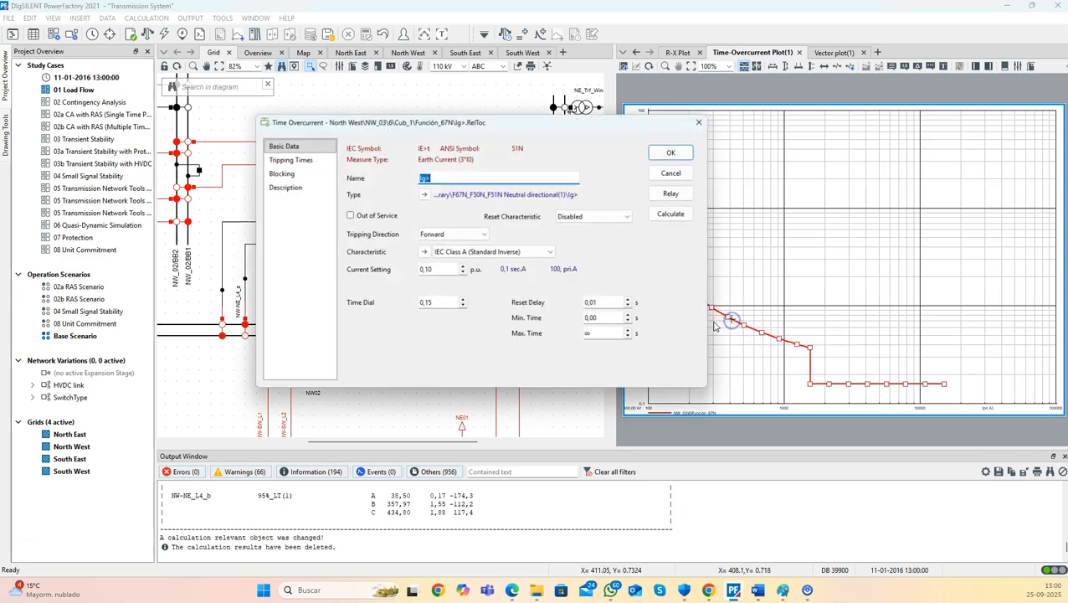
pyautogui.click(437, 302)
pyautogui.write('0,2')
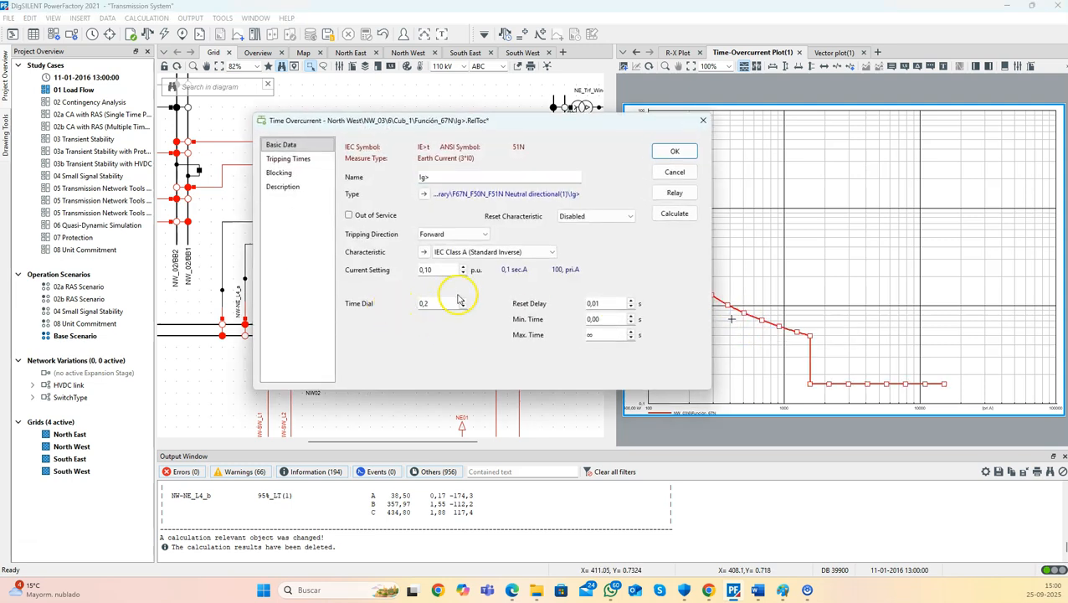
pyautogui.click(674, 151)
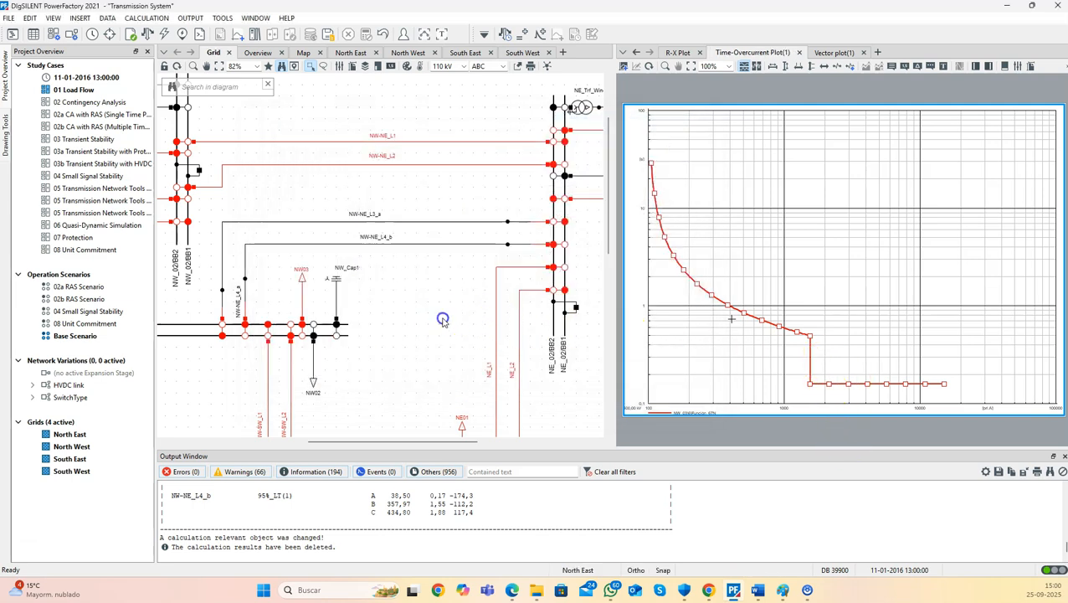
# Calculate a 2-phase-to-ground short circuit at busbar NE_02/BB2 with Rf of 50 Ohm and check the 67N tripping time on the plot
pyautogui.rightClick(554, 264)
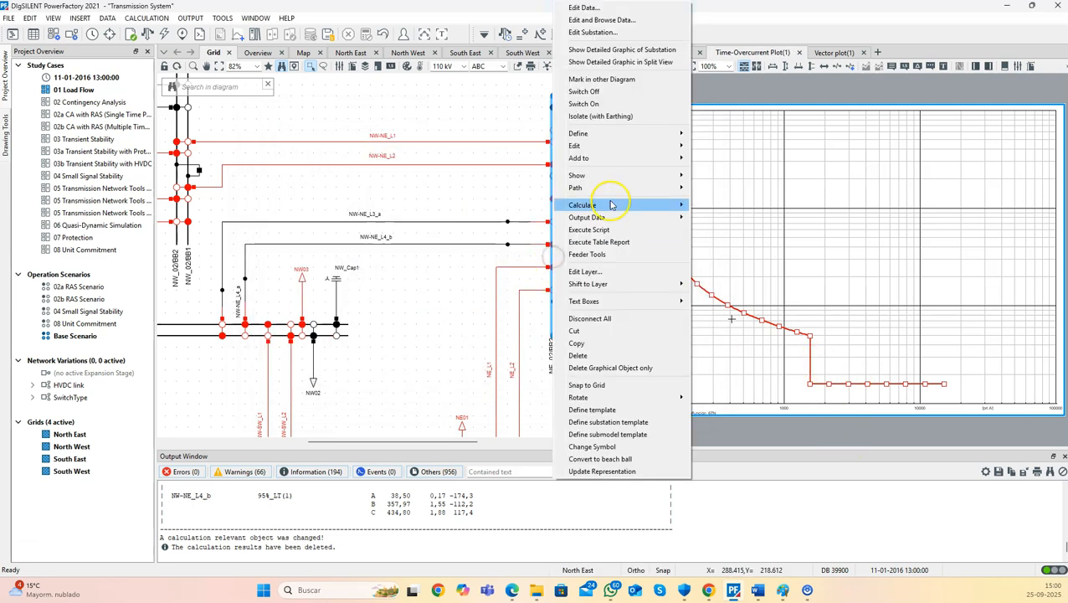
pyautogui.moveTo(613, 206)
pyautogui.click(723, 204)
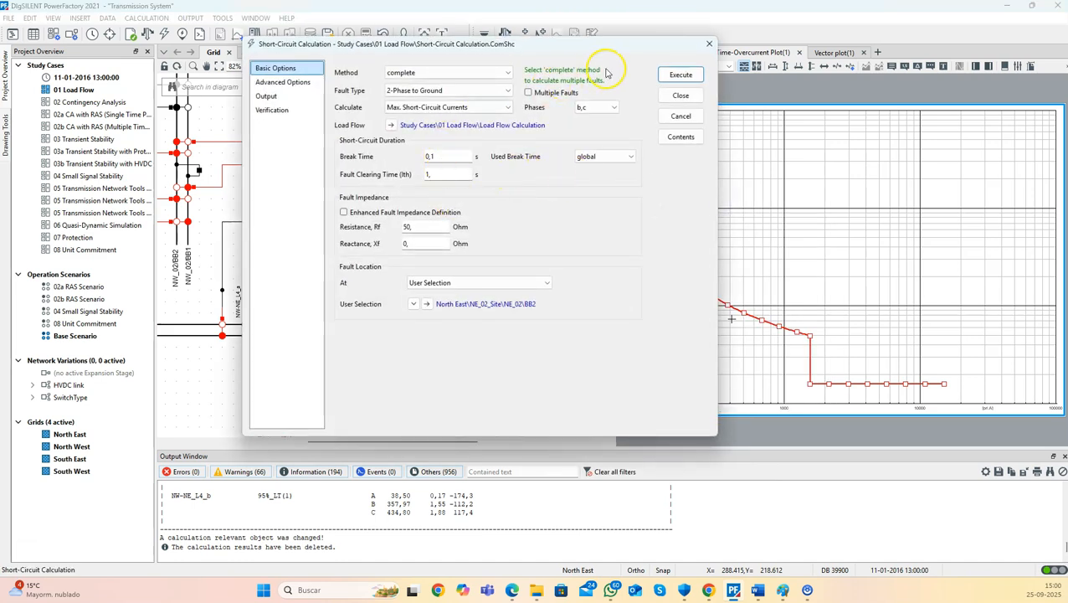
pyautogui.click(677, 77)
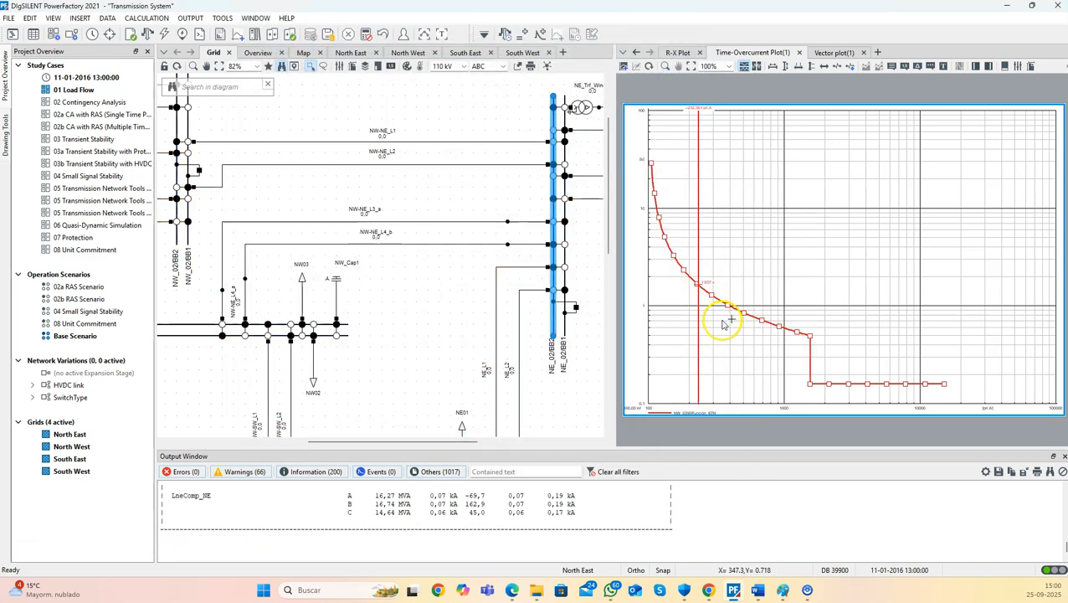
pyautogui.moveTo(718, 289)
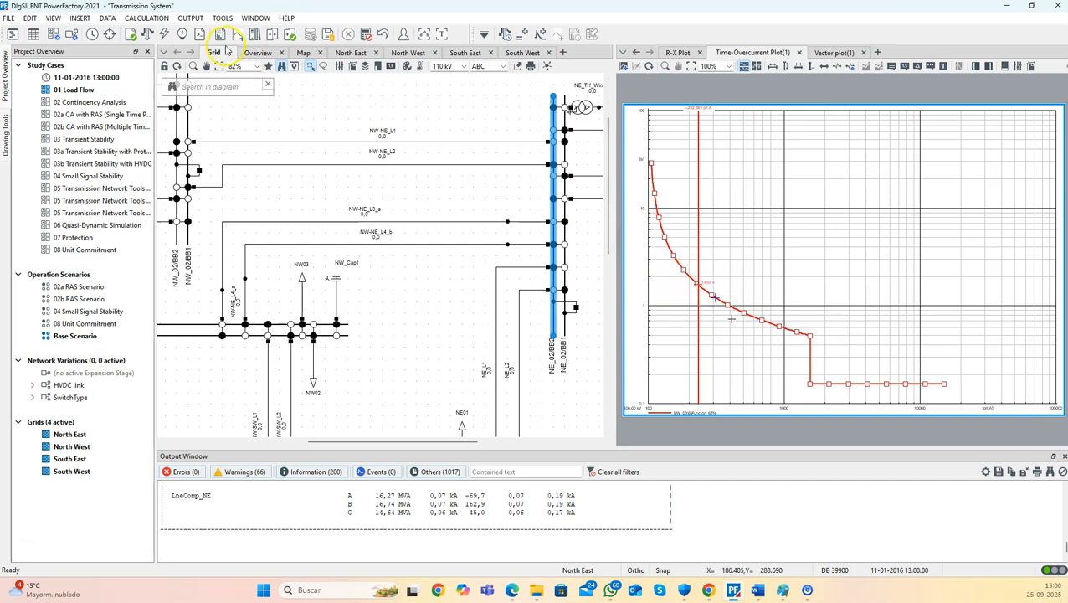
# Repeat the NE_02/BB2 short circuit with a fault resistance of 0 Ohm and examine where the fault current meets the 67N curve
pyautogui.click(151, 32)
pyautogui.doubleClick(394, 226)
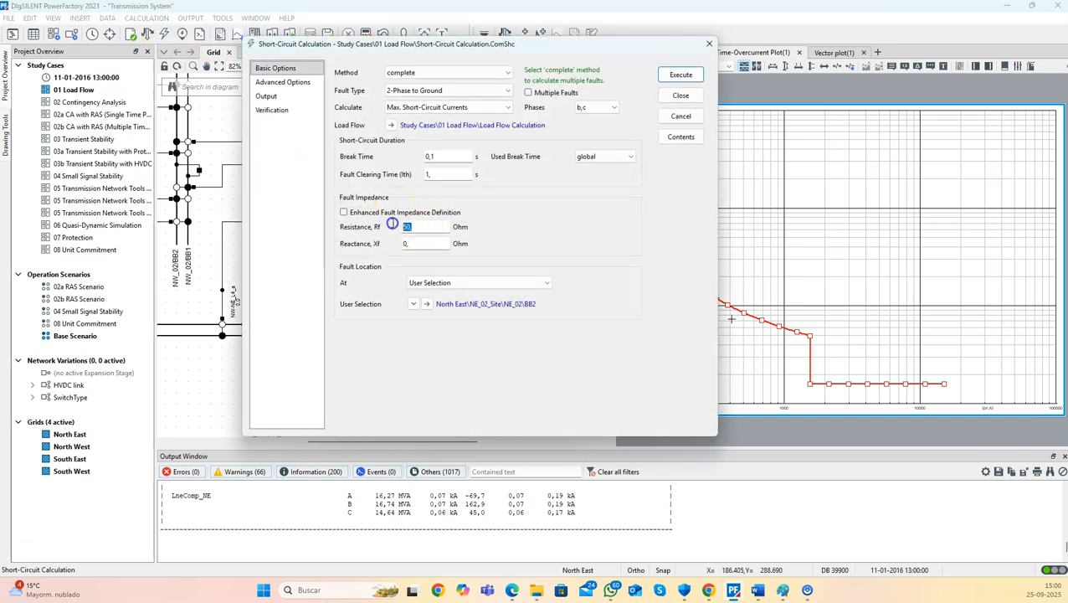
pyautogui.write('0')
pyautogui.press('Return')
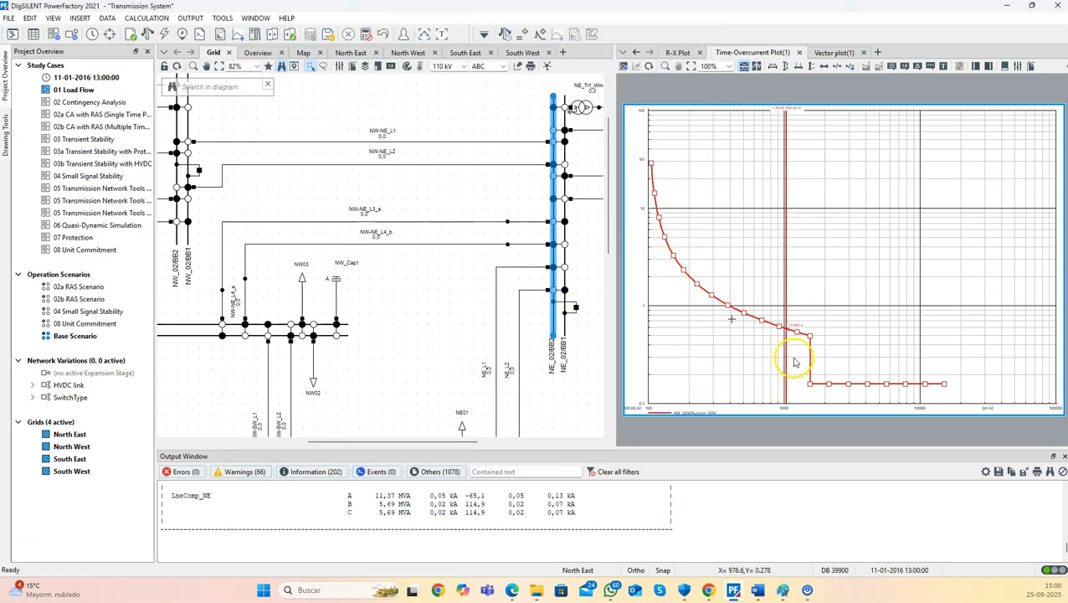
pyautogui.click(843, 310)
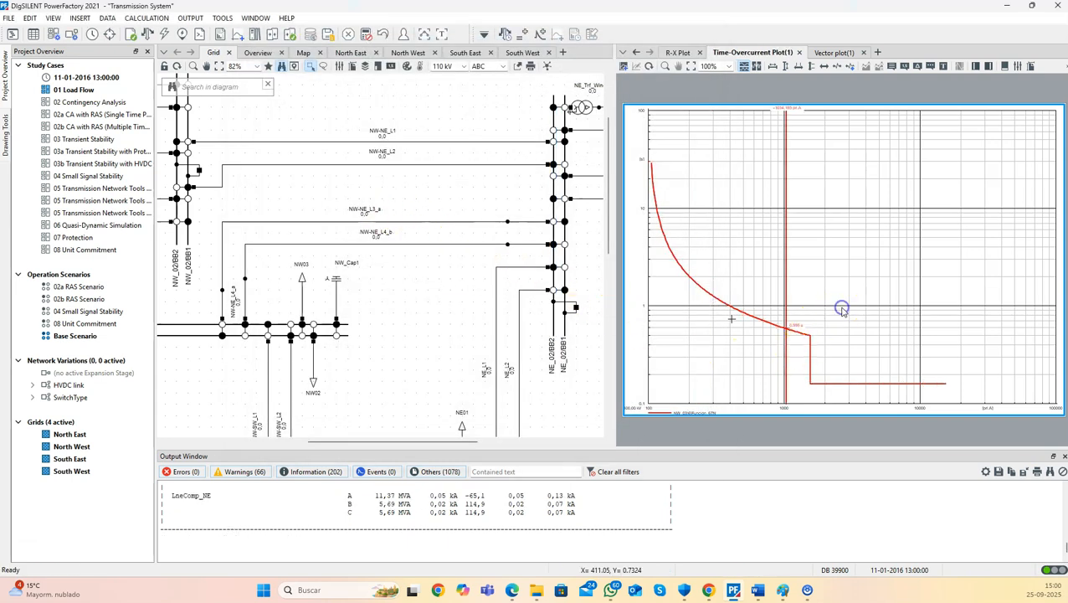
pyautogui.scroll(5, 804, 333)
pyautogui.scroll(-2, 763, 303)
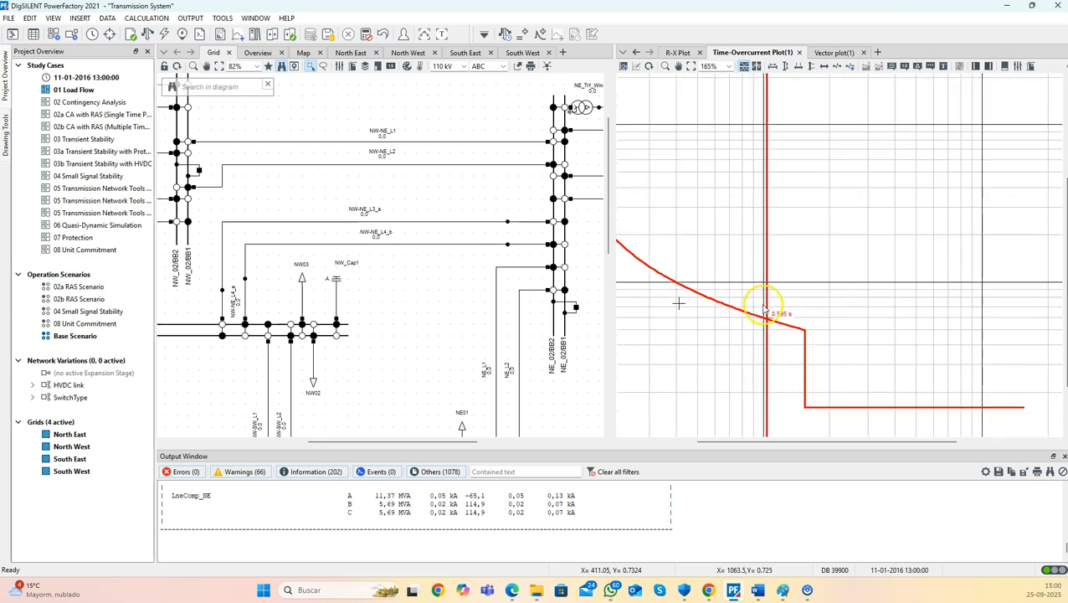
# Calculate a 2-phase-to-ground short circuit with 0 Ohm on line NW-NE_L4_b and check the 67N instantaneous element's response on the time-overcurrent plot
pyautogui.rightClick(351, 243)
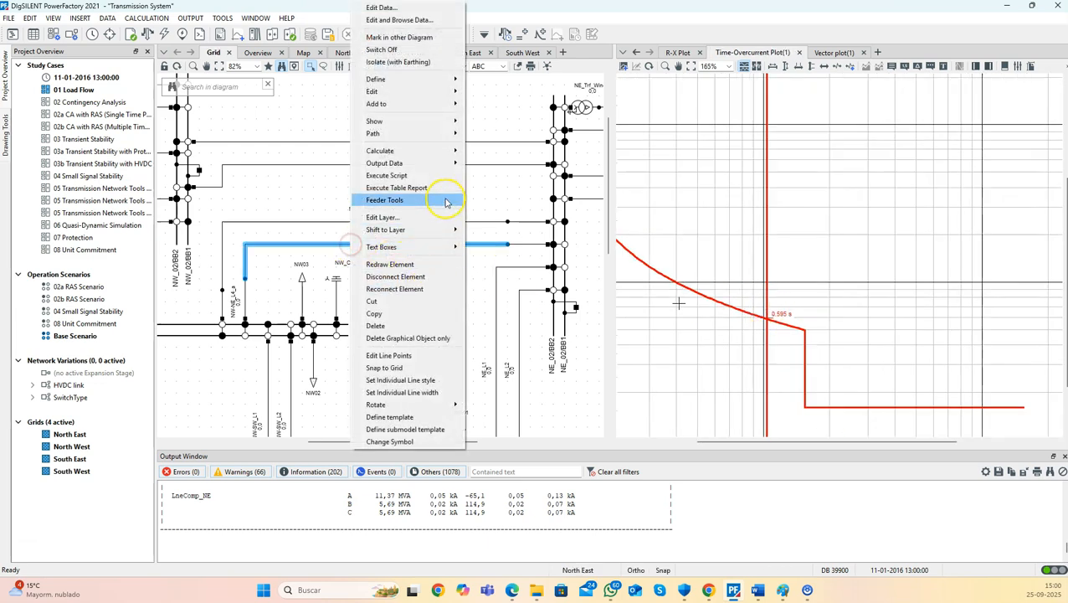
pyautogui.moveTo(444, 152)
pyautogui.click(486, 151)
pyautogui.click(547, 376)
pyautogui.moveTo(548, 376); pyautogui.dragTo(520, 374)
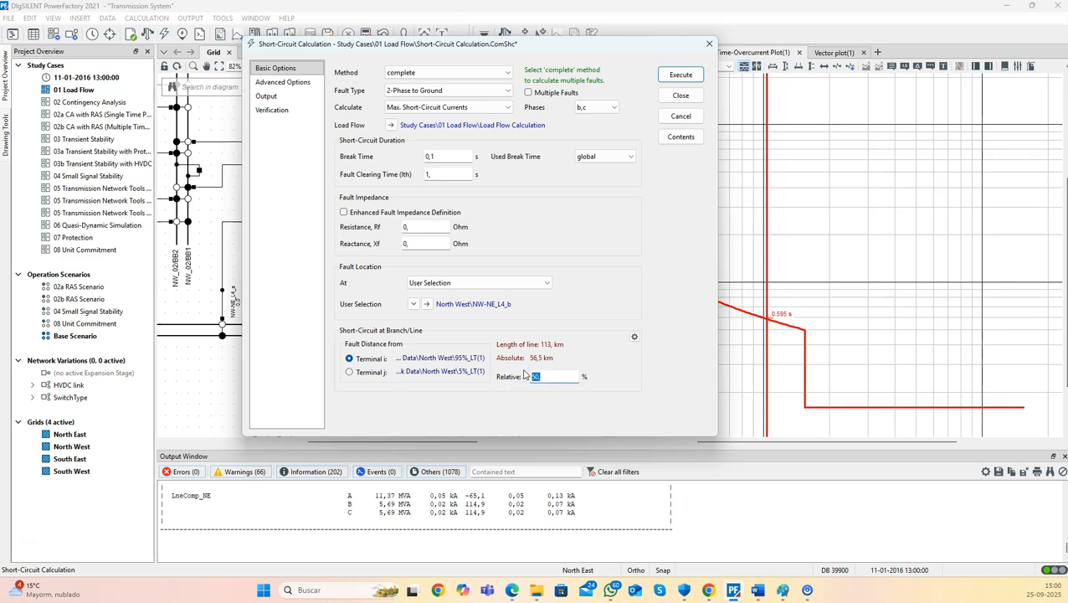
pyautogui.press('Return')
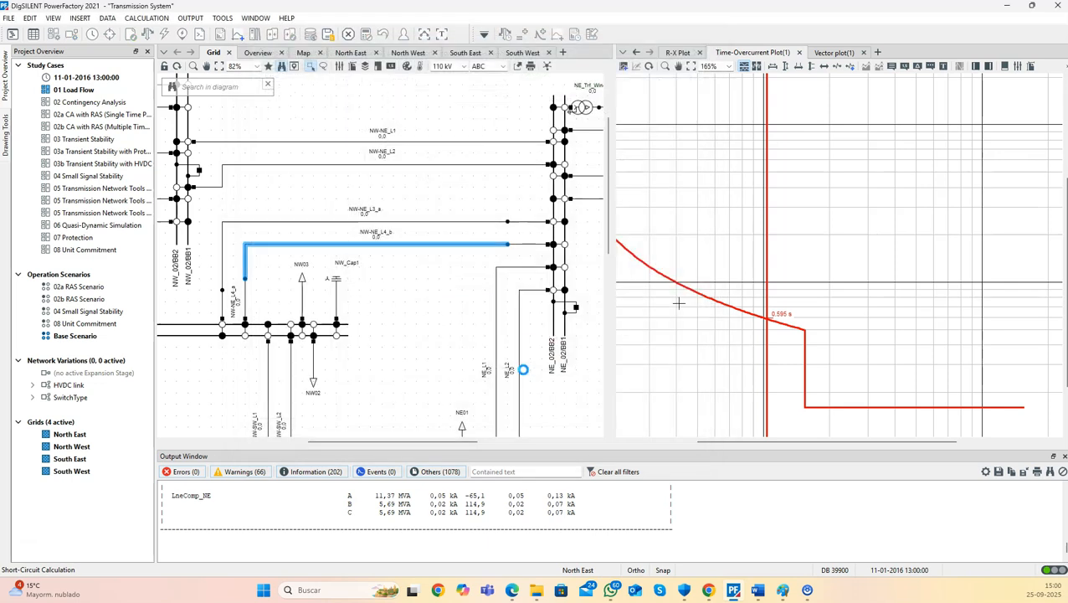
pyautogui.click(857, 404)
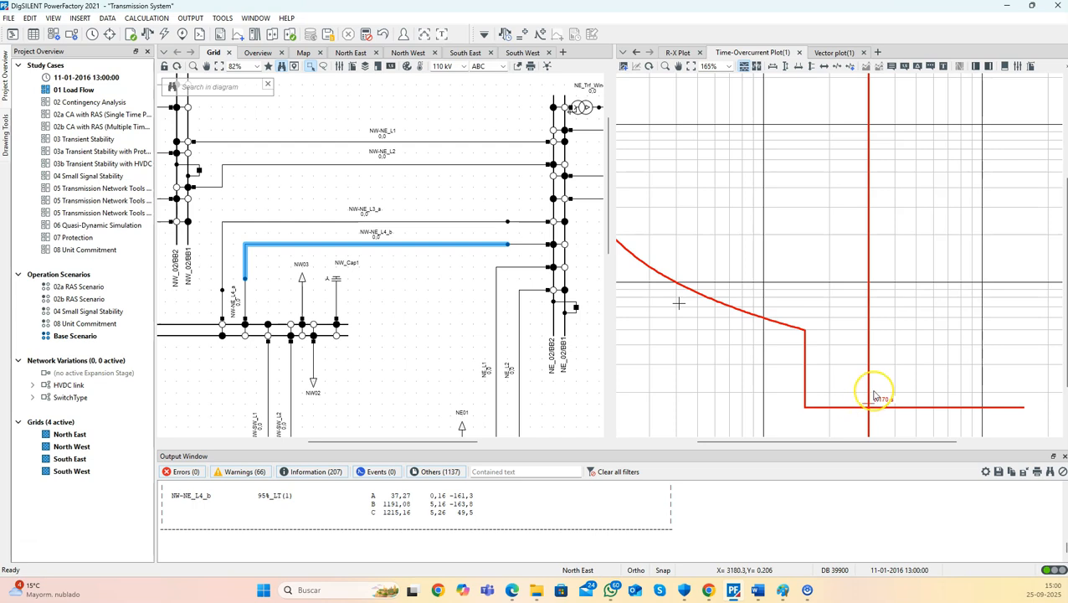
pyautogui.scroll(-3, 874, 392)
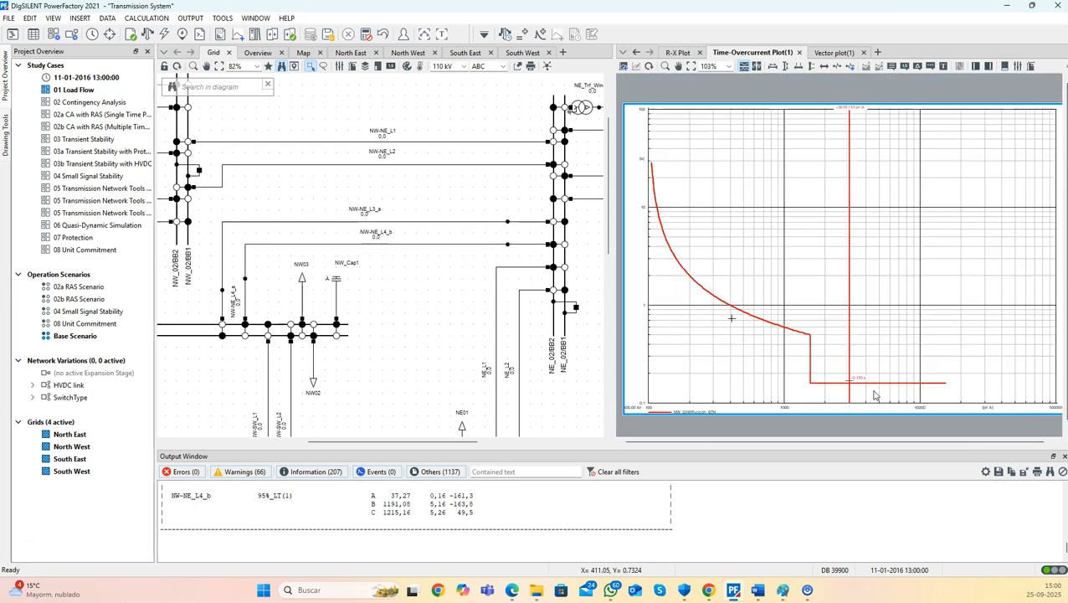
pyautogui.click(839, 426)
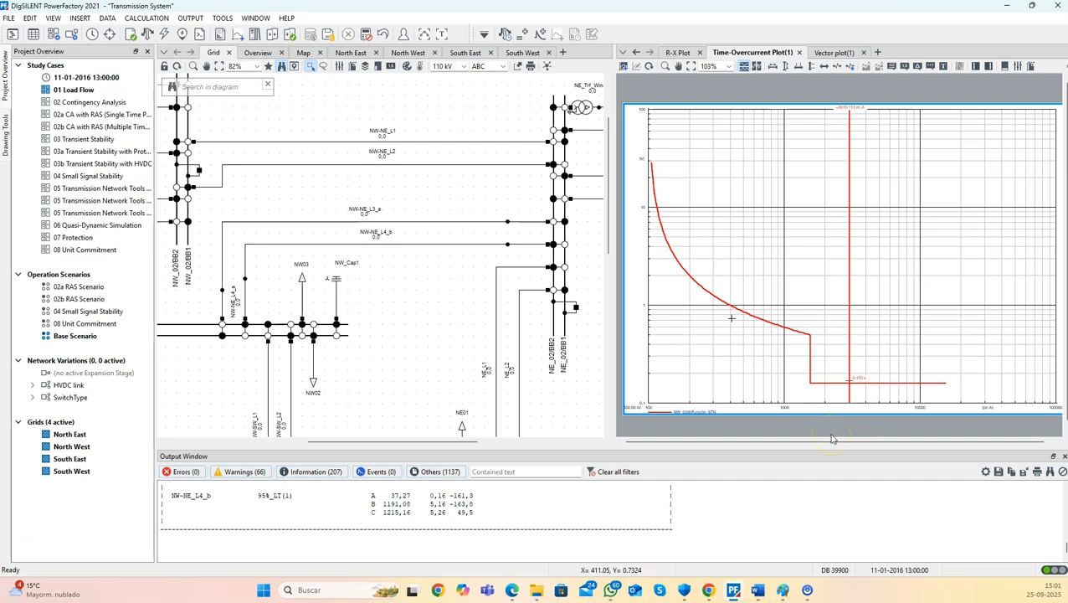